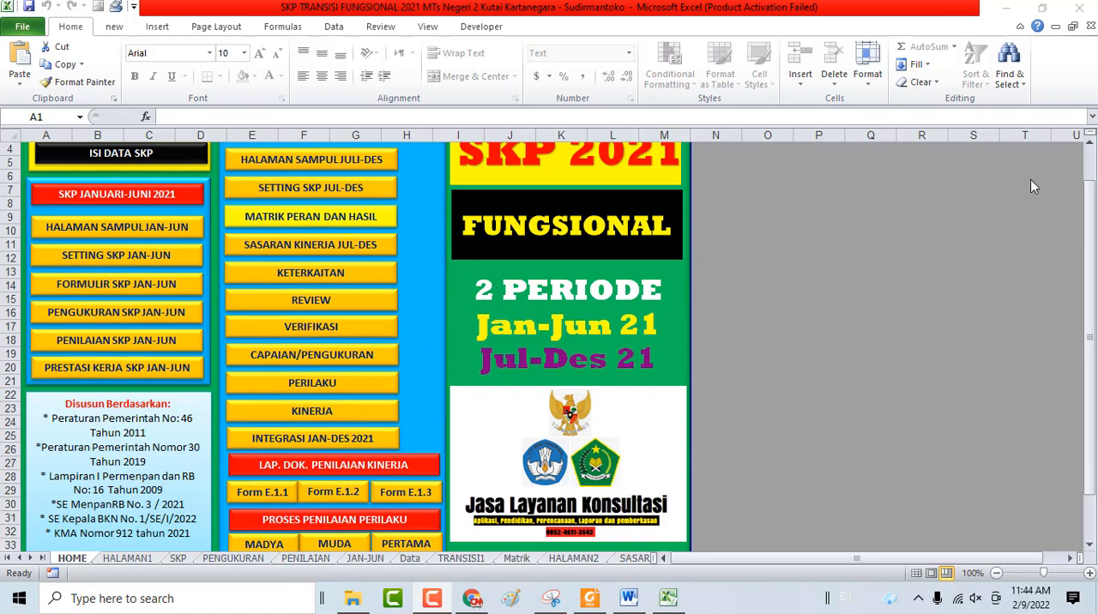
Open the ISI DATA SKP sheet and examine the identity entries for Yang Dinilai and Pejabat Penilai
{"action": "left_click", "coordinate": [1088, 148]}
{"action": "left_click", "coordinate": [1088, 147]}
{"action": "left_click", "coordinate": [1088, 148]}
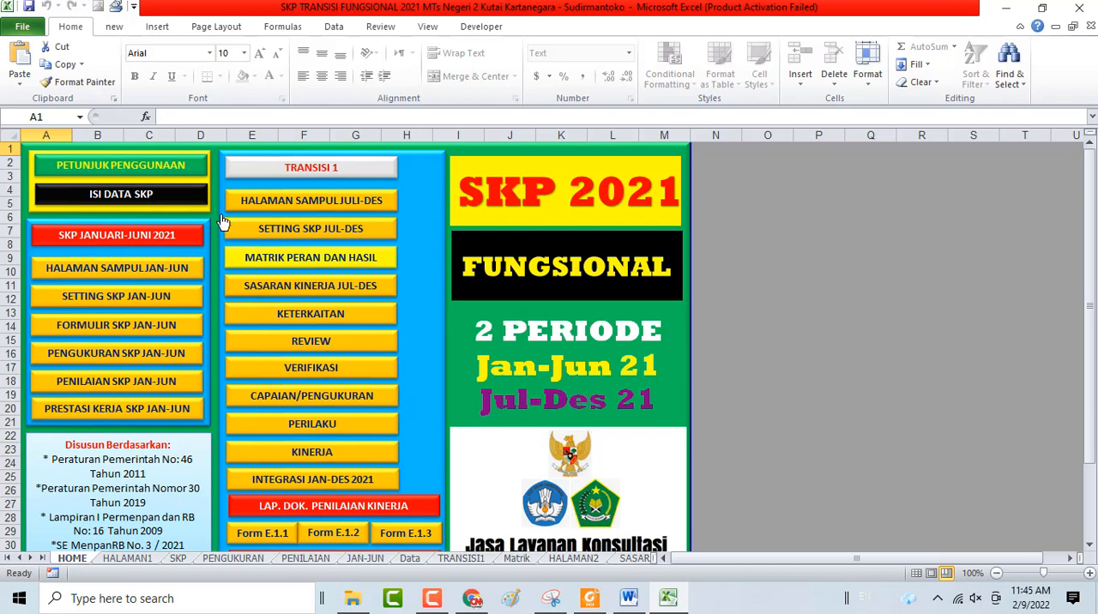
{"action": "left_click", "coordinate": [114, 197]}
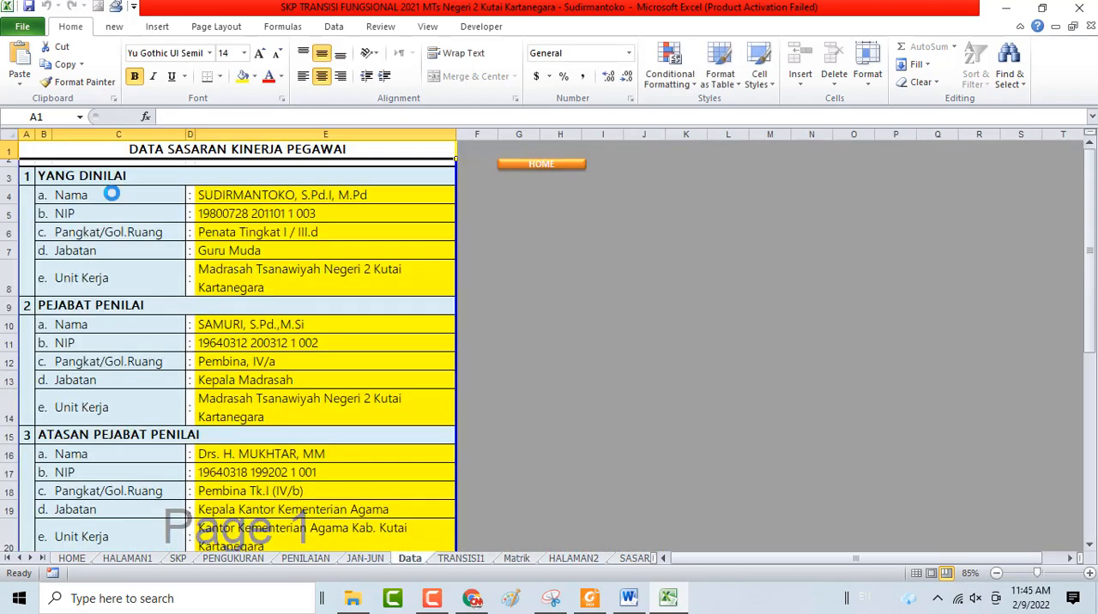
{"action": "left_click", "coordinate": [273, 193]}
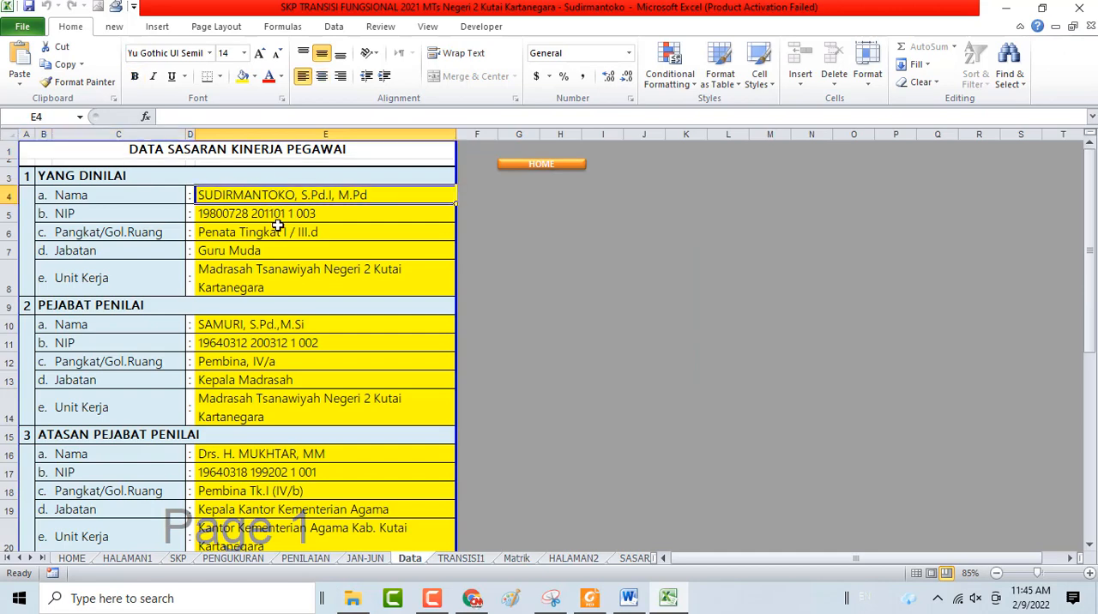
{"action": "scroll", "coordinate": [279, 225], "scroll_direction": "down", "scroll_amount": 1}
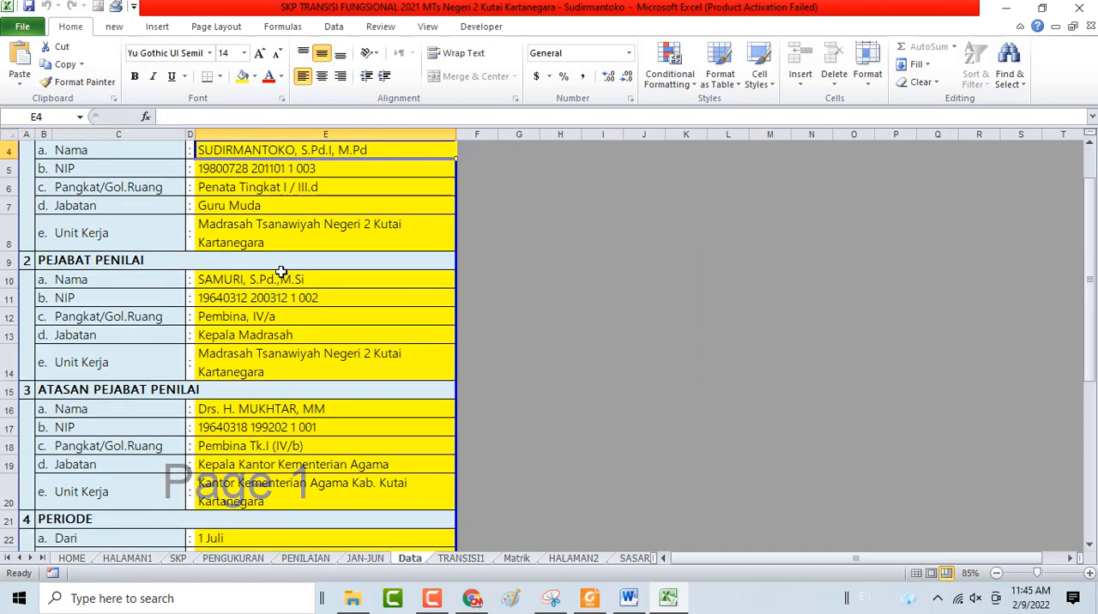
{"action": "left_click", "coordinate": [296, 276]}
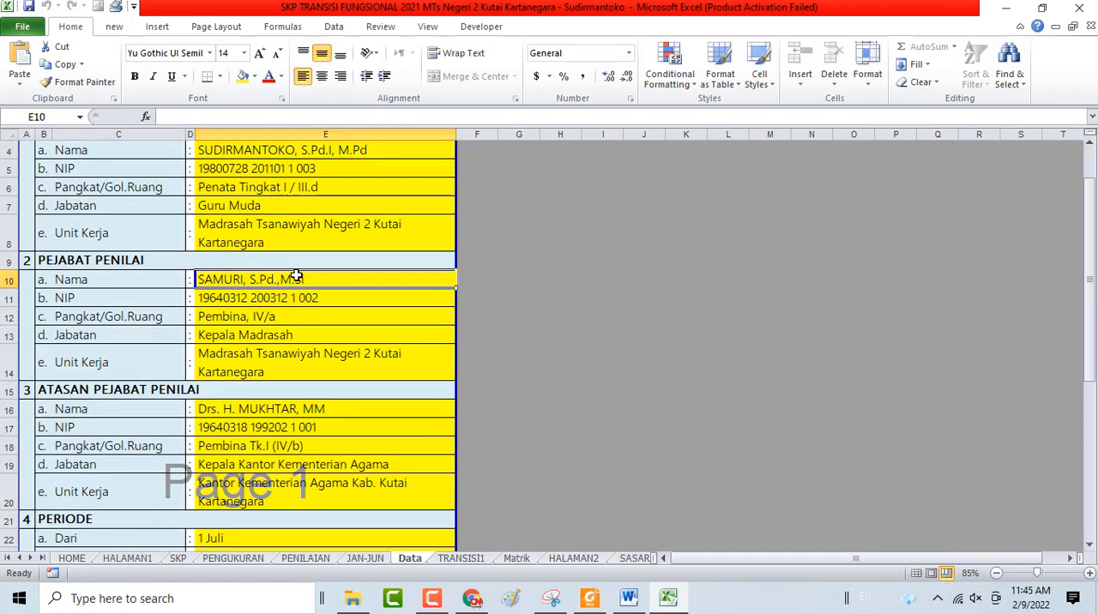
{"action": "scroll", "coordinate": [296, 276], "scroll_direction": "up", "scroll_amount": 1}
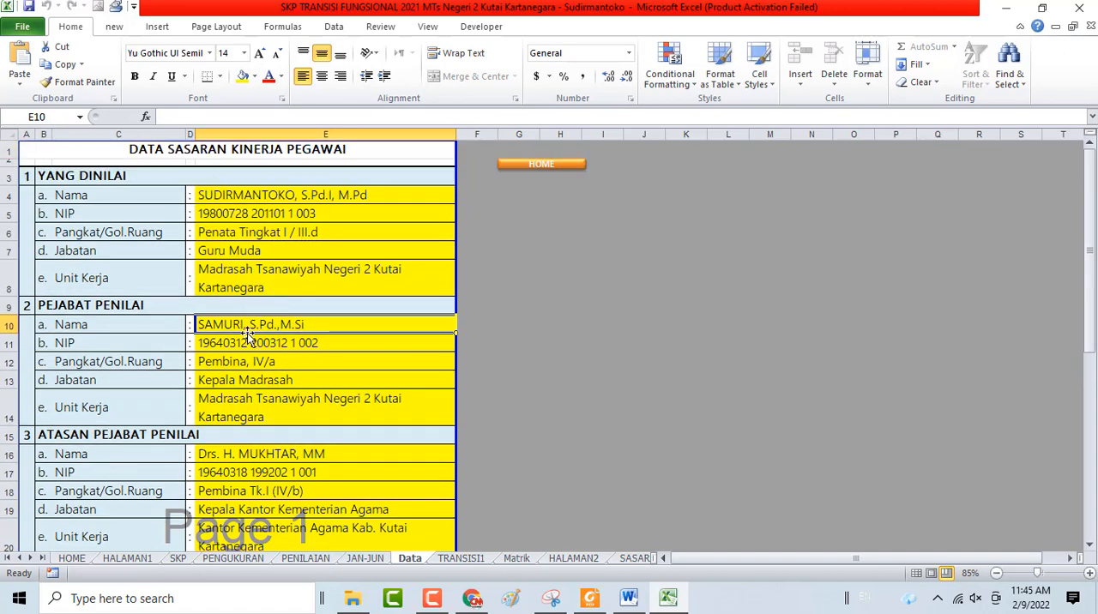
{"action": "scroll", "coordinate": [248, 336], "scroll_direction": "down", "scroll_amount": 2}
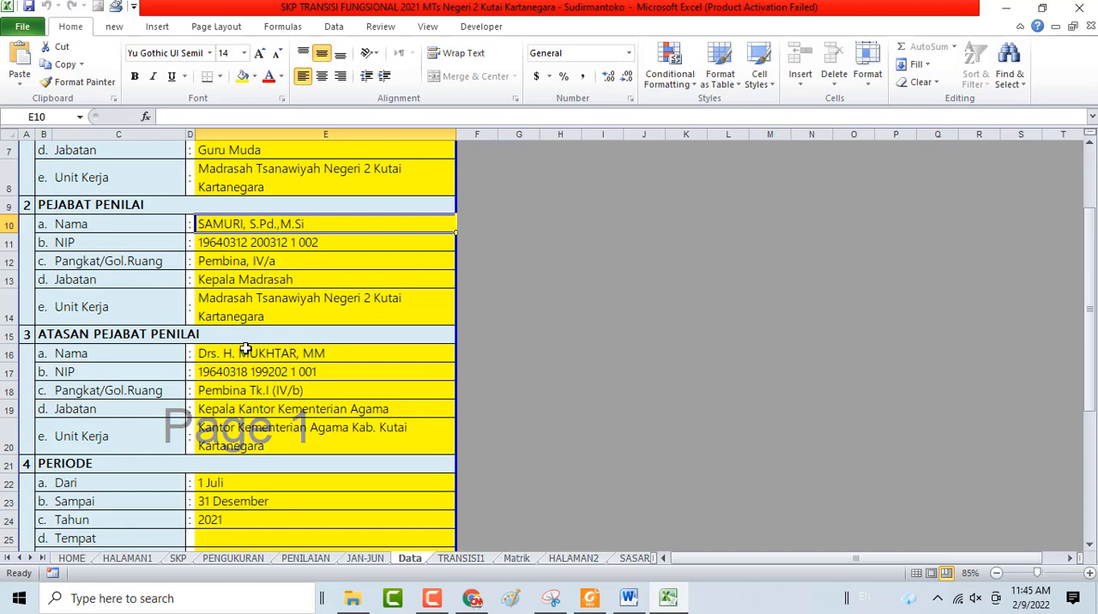
Examine the Atasan Pejabat Penilai, Periode and Data Tim Penilai Angka Kredit sections of the data sheet
{"action": "left_click", "coordinate": [247, 357]}
{"action": "scroll", "coordinate": [248, 363], "scroll_direction": "down", "scroll_amount": 2}
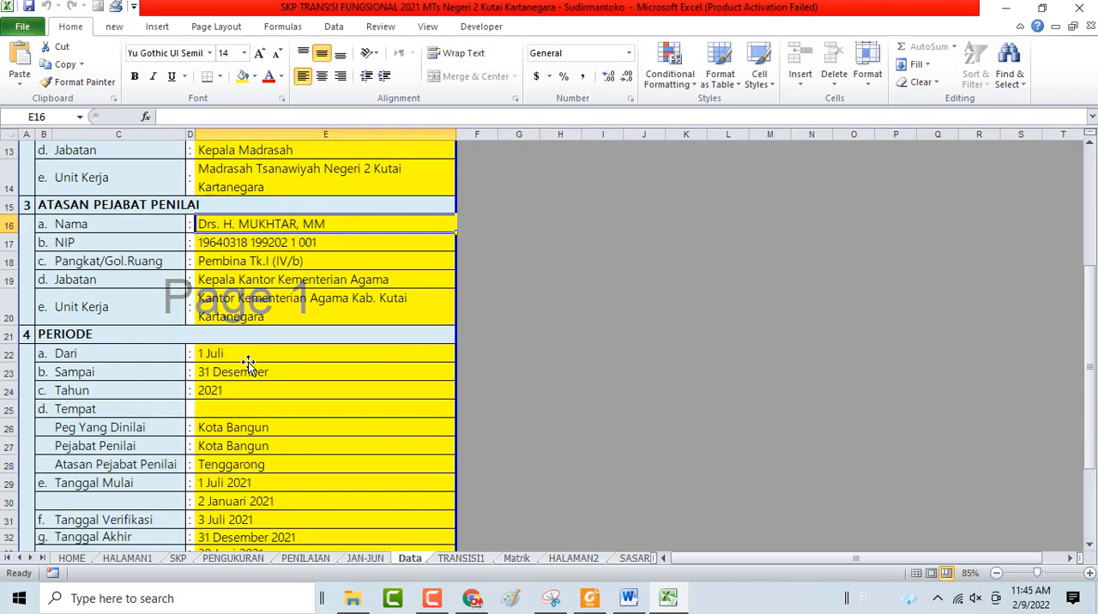
{"action": "scroll", "coordinate": [248, 364], "scroll_direction": "down", "scroll_amount": 1}
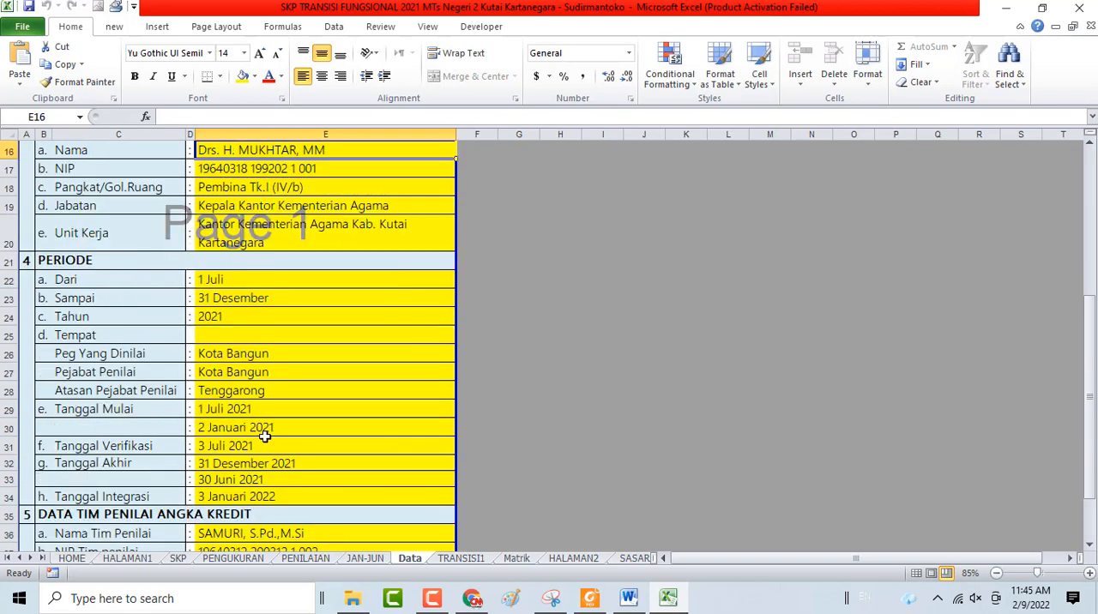
{"action": "left_click", "coordinate": [240, 366]}
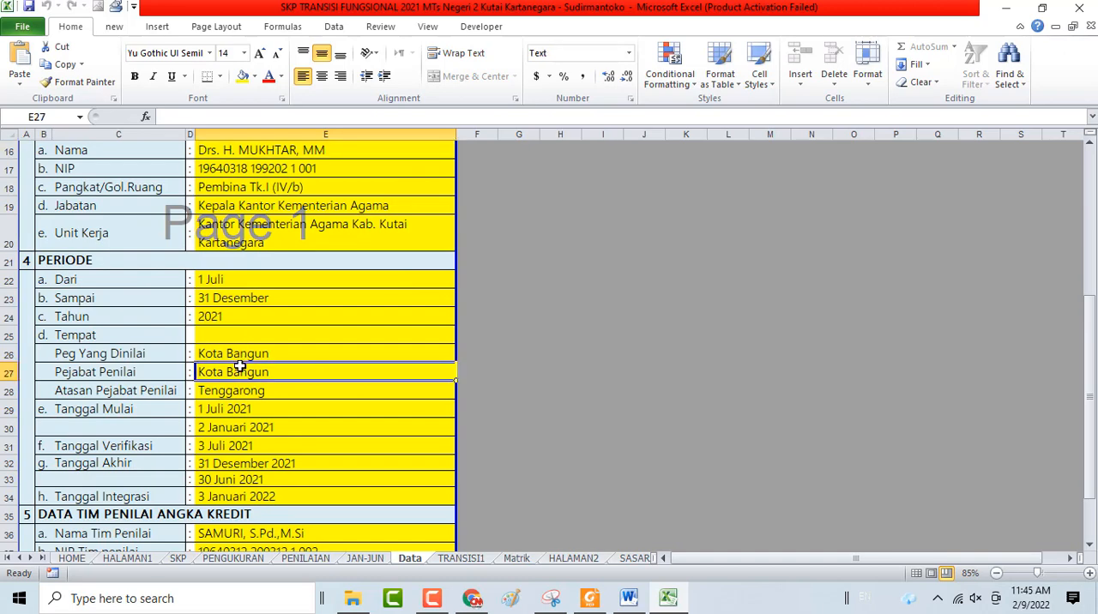
{"action": "scroll", "coordinate": [240, 367], "scroll_direction": "down", "scroll_amount": 3}
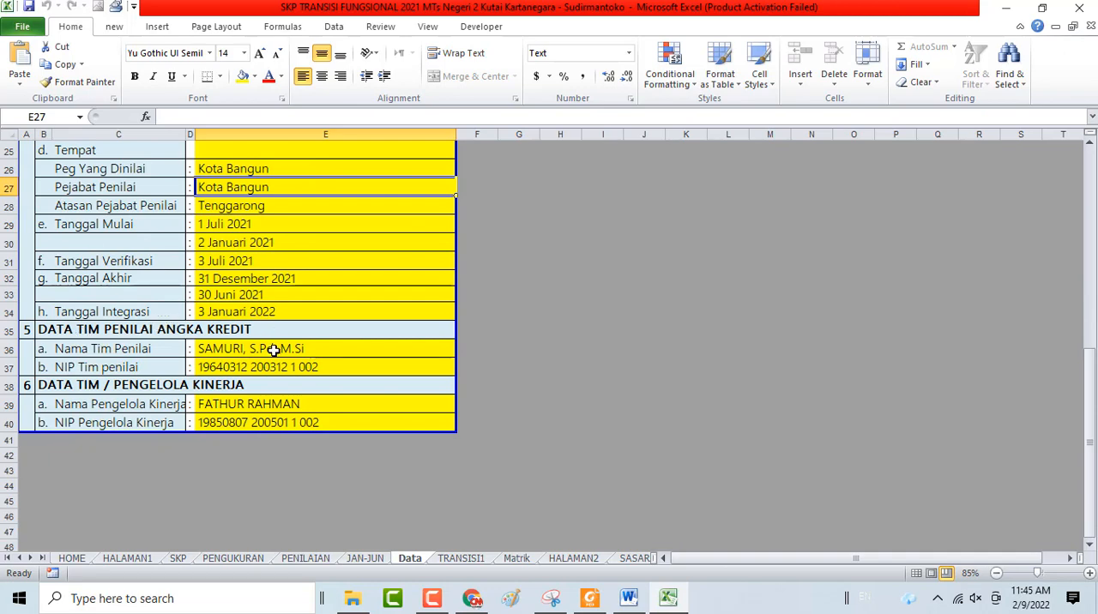
{"action": "left_click", "coordinate": [262, 349]}
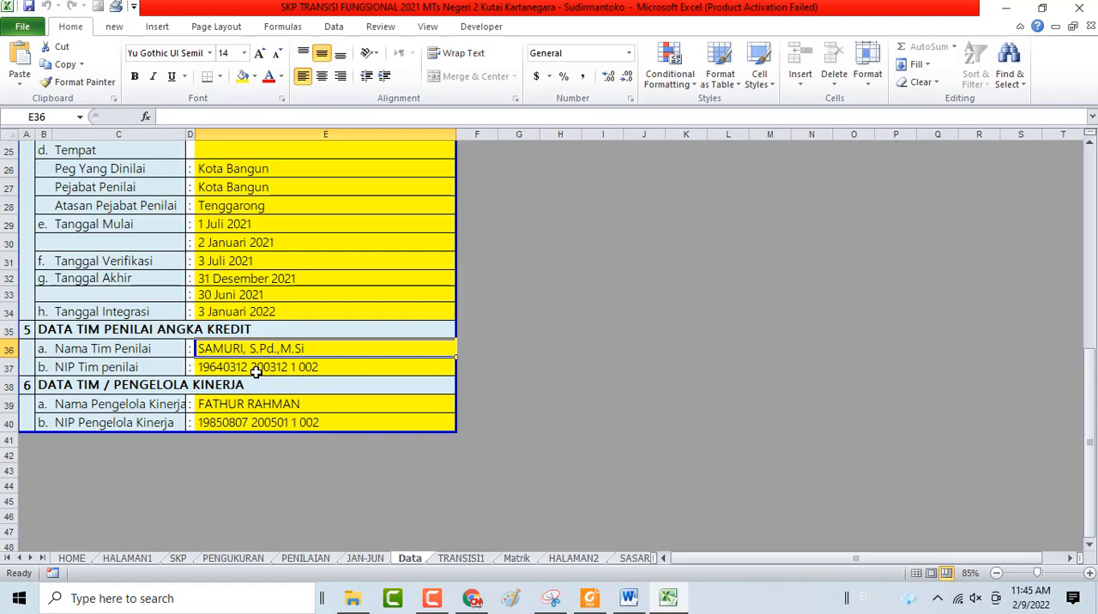
Compare the Pejabat Penilai entries with the credit assessment team and Pengelola Kinerja entries, and return to the HOME sheet
{"action": "scroll", "coordinate": [256, 372], "scroll_direction": "up", "scroll_amount": 7}
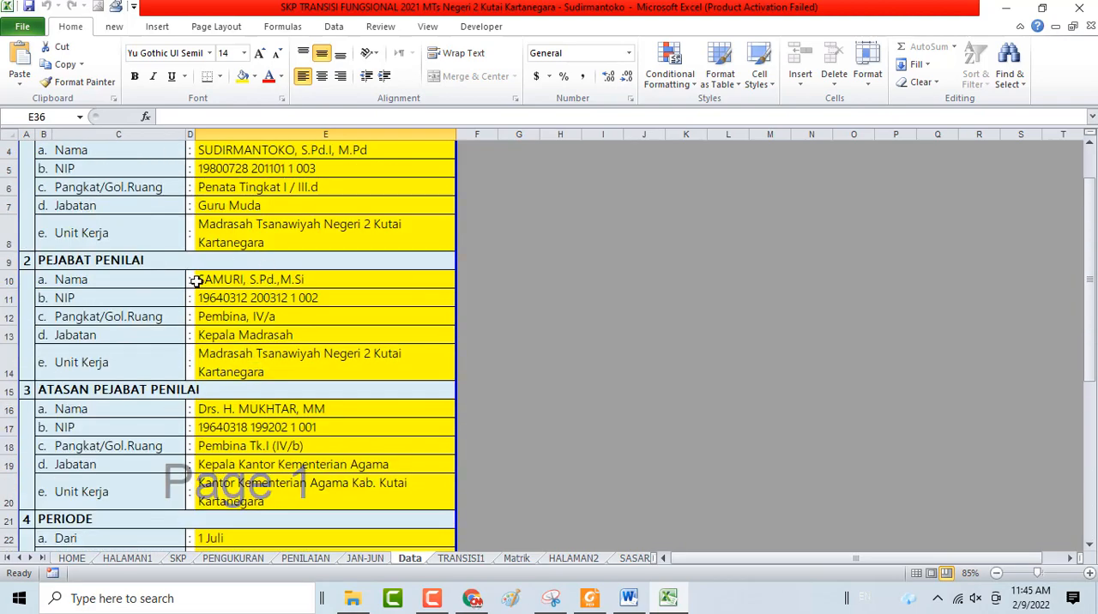
{"action": "scroll", "coordinate": [161, 230], "scroll_direction": "up", "scroll_amount": 1}
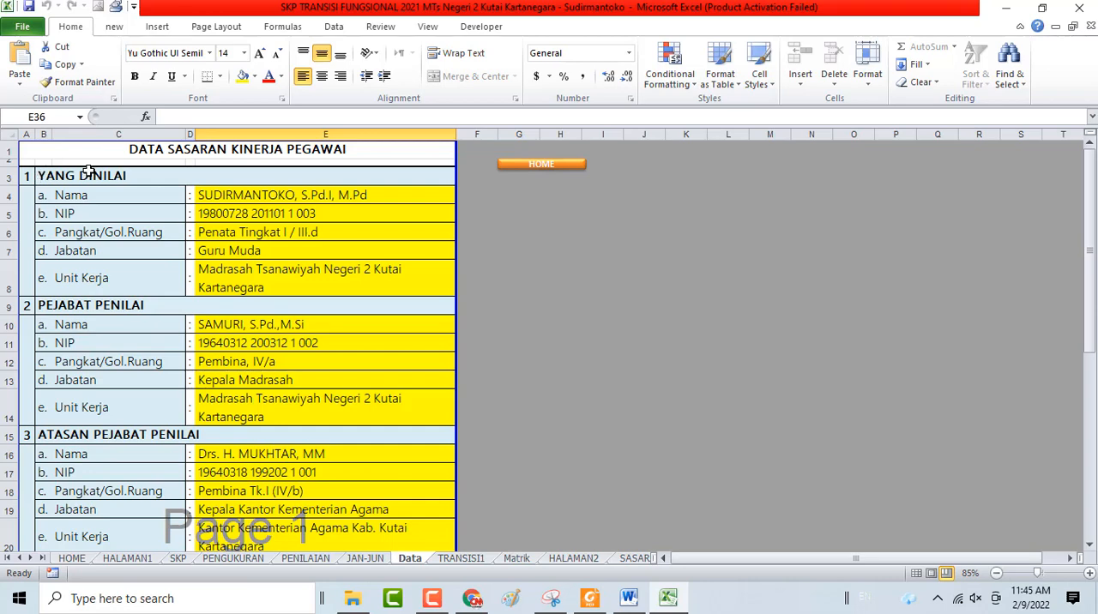
{"action": "left_click", "coordinate": [56, 309]}
{"action": "left_click", "coordinate": [215, 325]}
{"action": "scroll", "coordinate": [346, 421], "scroll_direction": "down", "scroll_amount": 6}
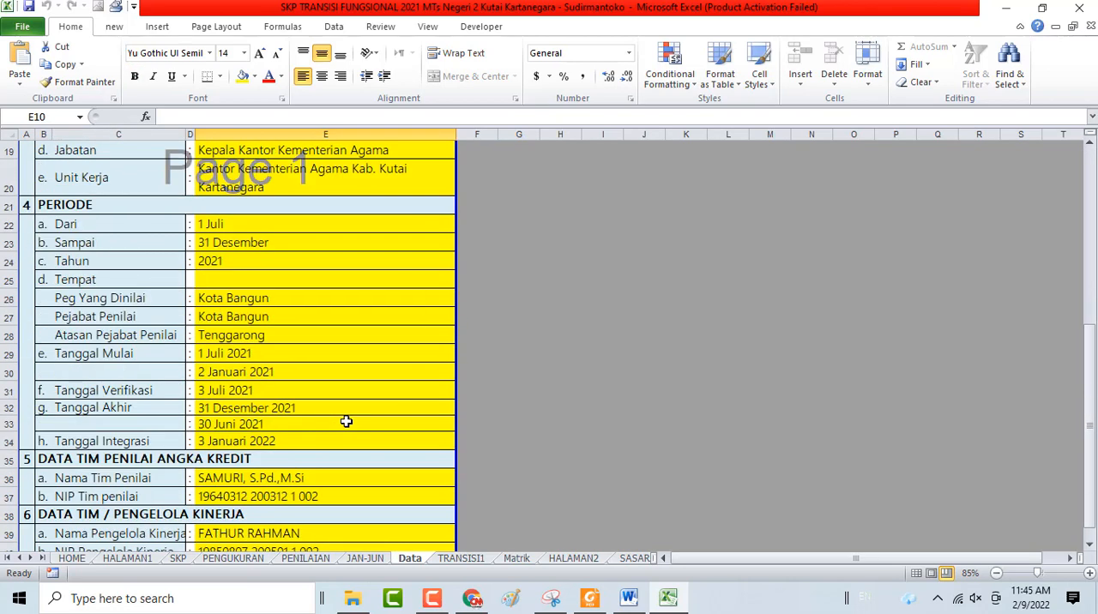
{"action": "scroll", "coordinate": [238, 458], "scroll_direction": "down", "scroll_amount": 3}
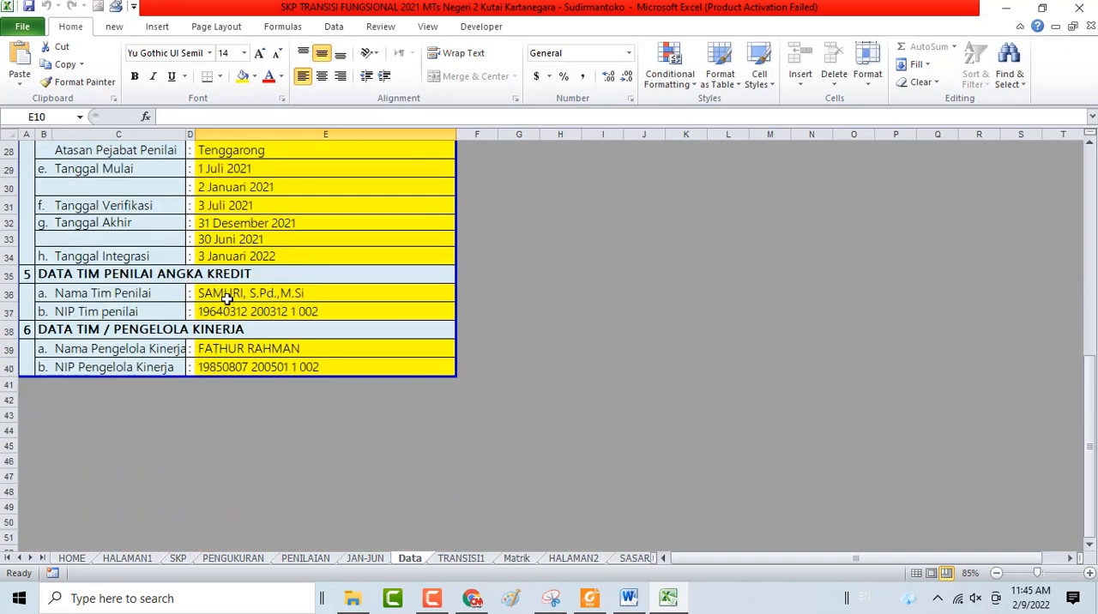
{"action": "left_click", "coordinate": [227, 298]}
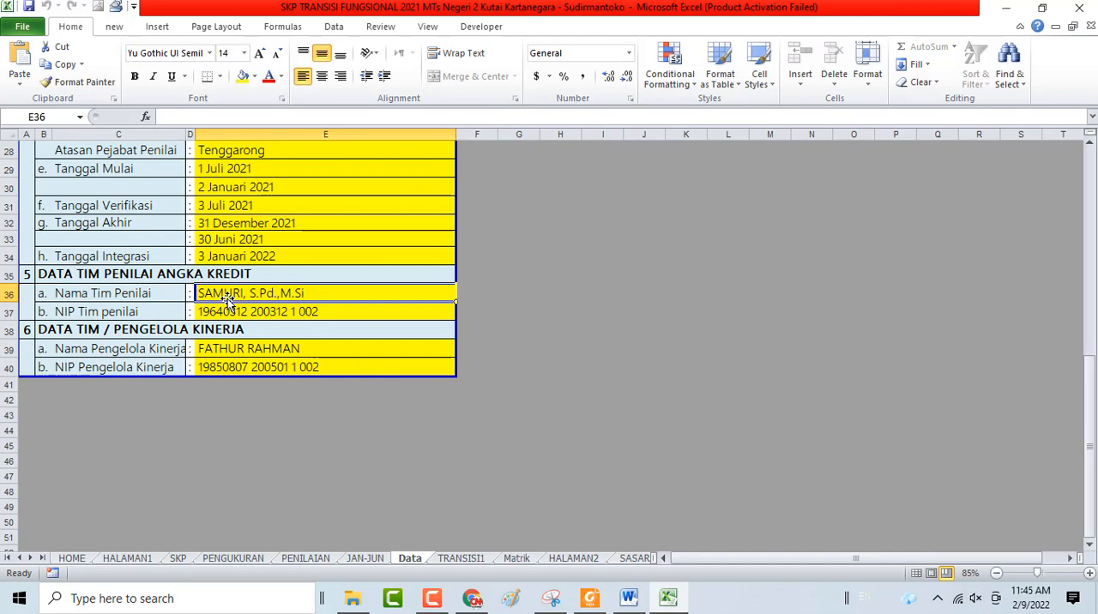
{"action": "left_click", "coordinate": [221, 352]}
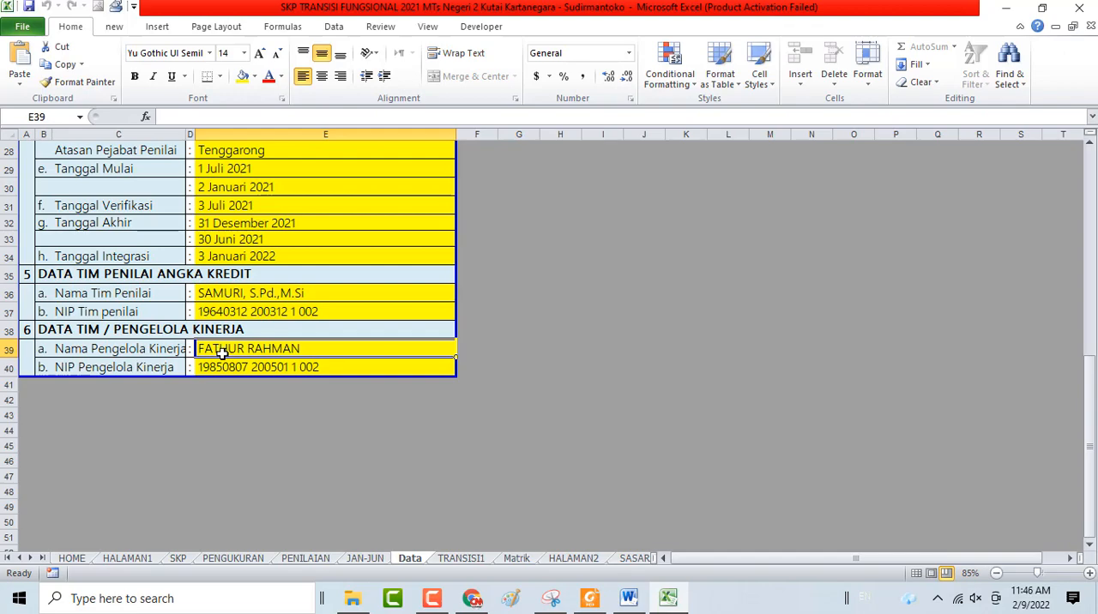
{"action": "scroll", "coordinate": [221, 353], "scroll_direction": "up", "scroll_amount": 9}
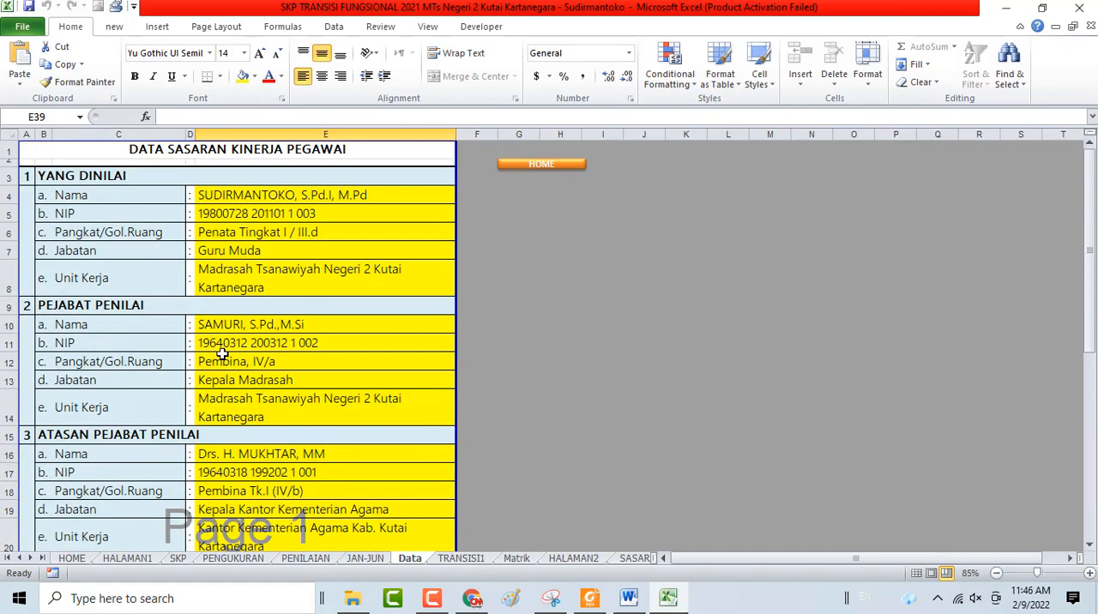
{"action": "left_click", "coordinate": [546, 164]}
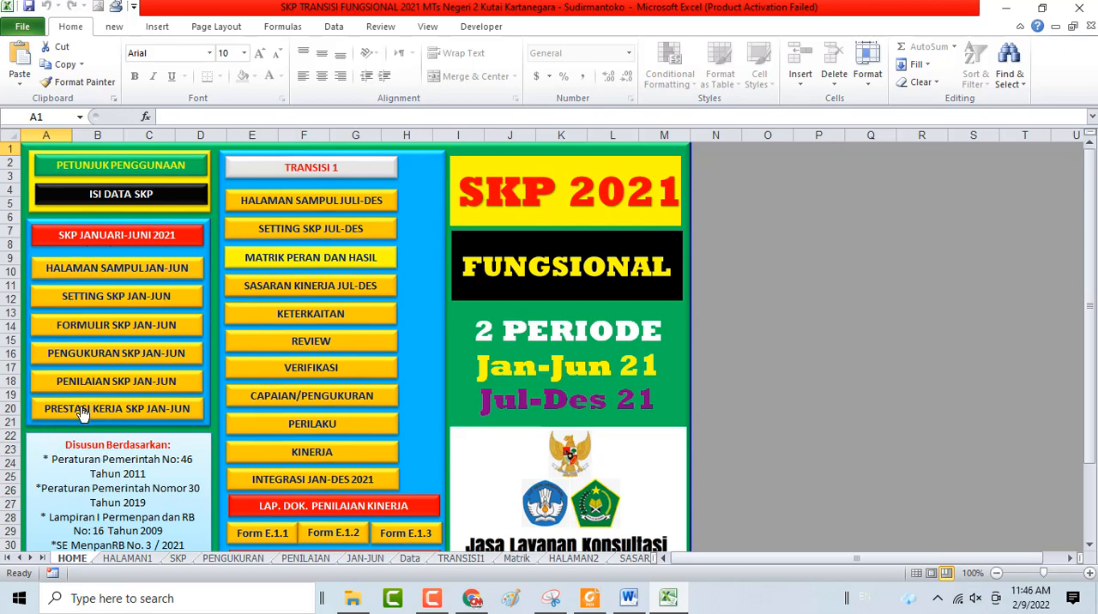
View the Halaman Sampul Jan-Jun cover page and the Setting SKP Jan-Jun sheet, returning to the HOME sheet after each
{"action": "left_click", "coordinate": [125, 267]}
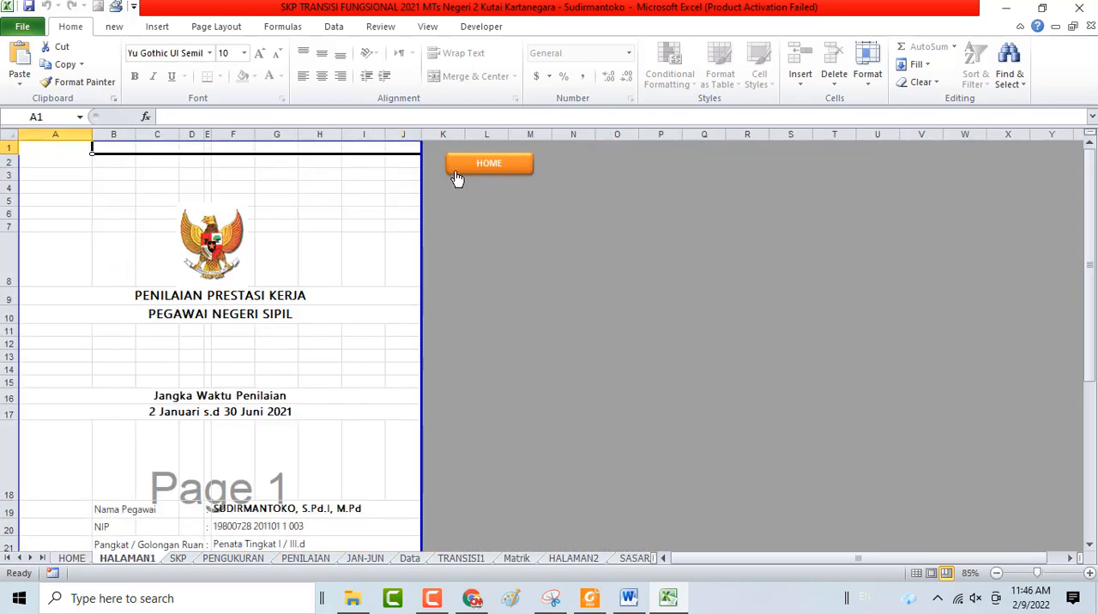
{"action": "left_click", "coordinate": [488, 164]}
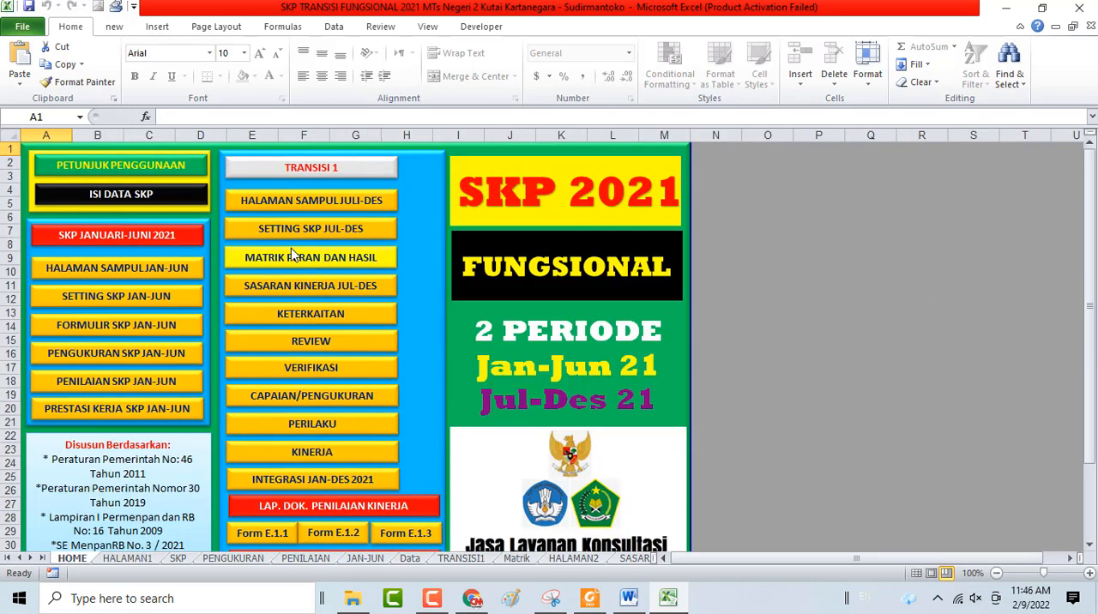
{"action": "left_click", "coordinate": [111, 294]}
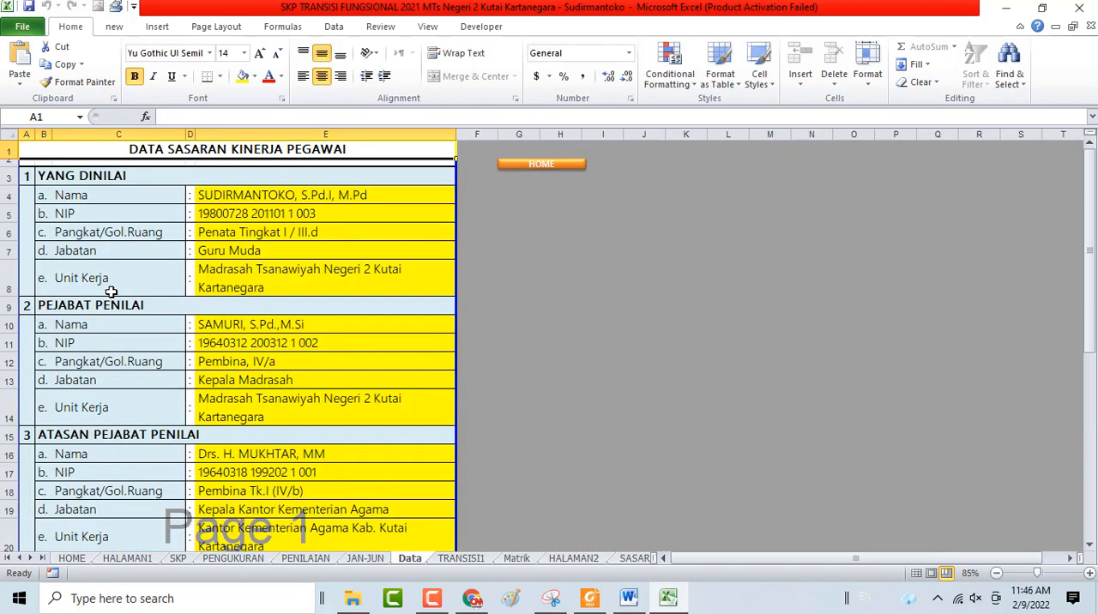
{"action": "left_click", "coordinate": [517, 165]}
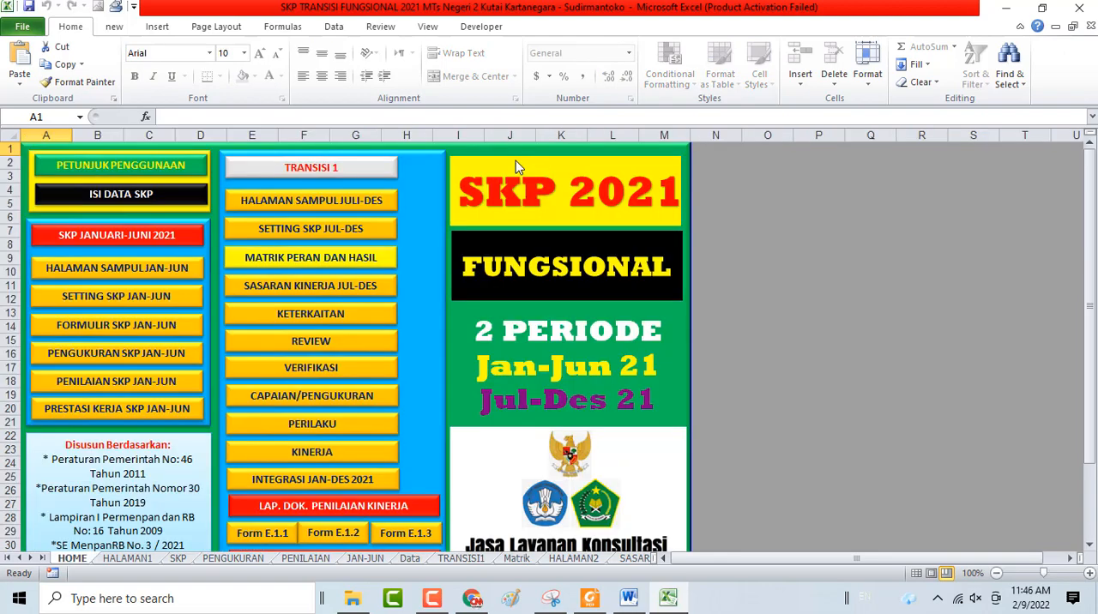
Open Formulir SKP Jan-Jun, examine the AK, output, quality and time targets of the listed activities, and return to the HOME sheet
{"action": "left_click", "coordinate": [118, 334]}
{"action": "scroll", "coordinate": [620, 334], "scroll_direction": "down", "scroll_amount": 3}
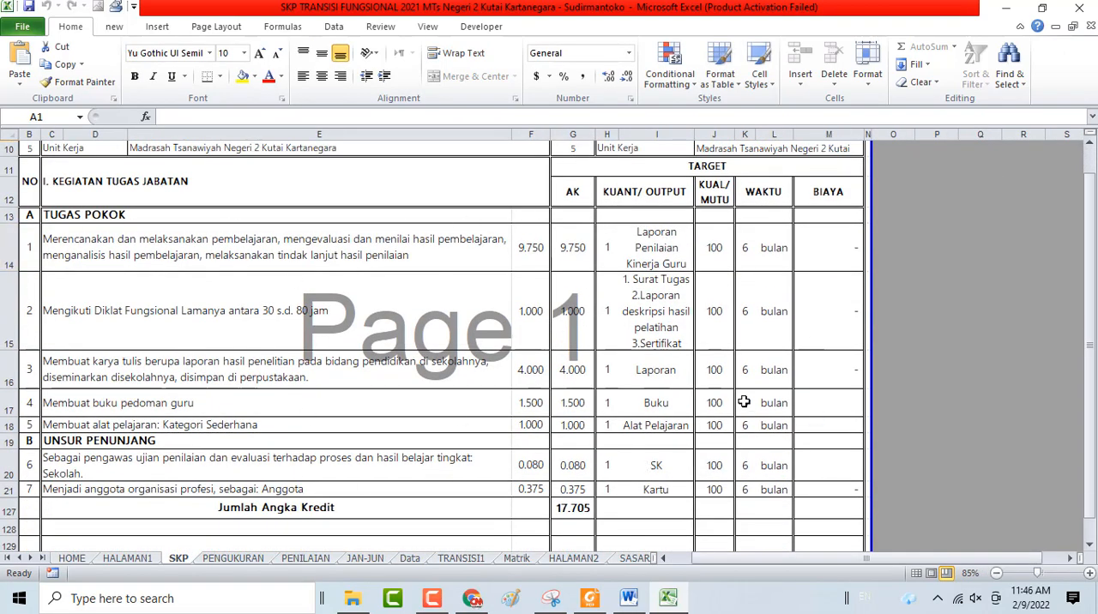
{"action": "left_click", "coordinate": [571, 249]}
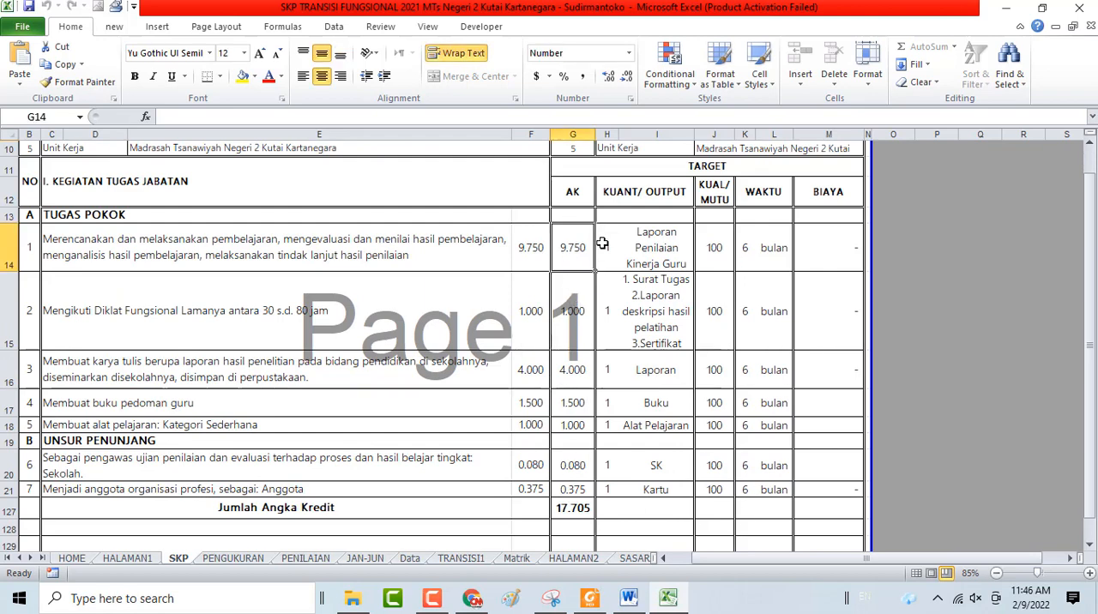
{"action": "left_click_drag", "start_coordinate": [579, 244], "coordinate": [775, 492]}
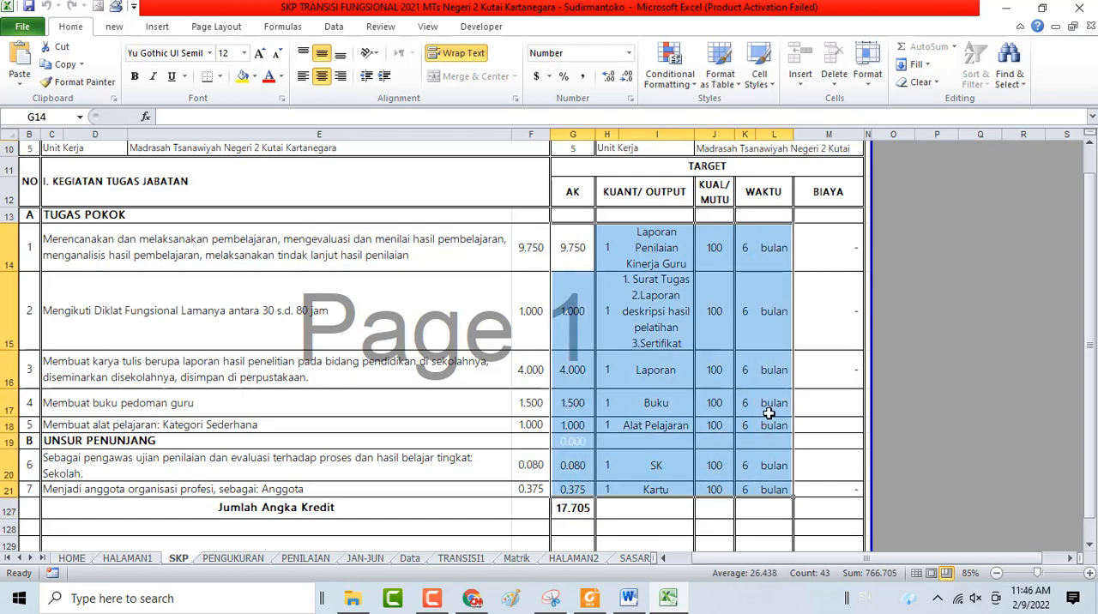
{"action": "left_click", "coordinate": [769, 411]}
{"action": "scroll", "coordinate": [769, 414], "scroll_direction": "up", "scroll_amount": 3}
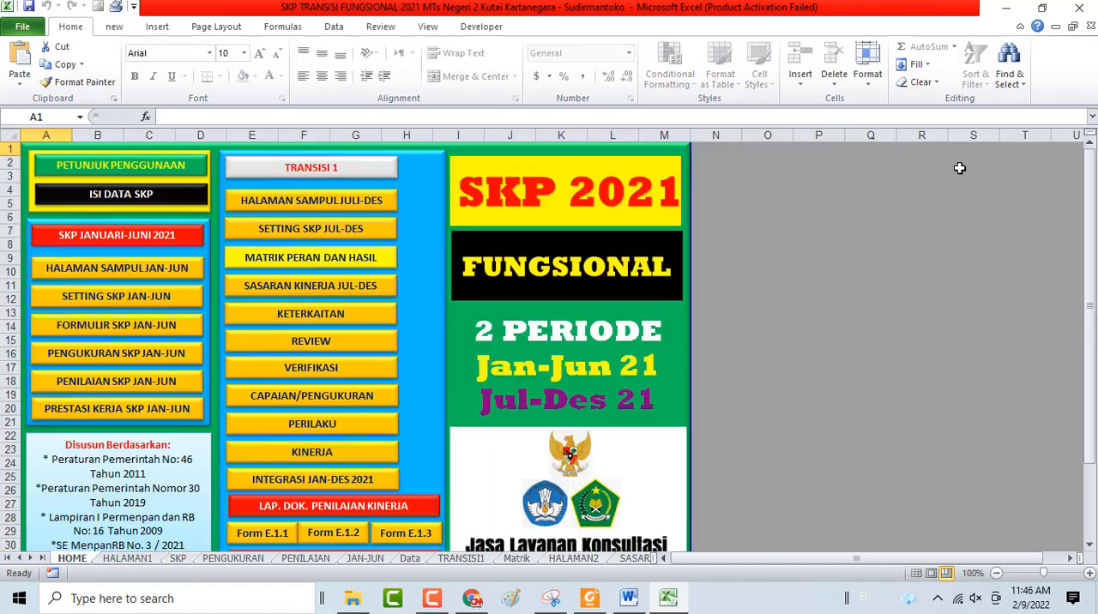
{"action": "left_click", "coordinate": [958, 169]}
Open Pengukuran SKP Jan-Jun and examine the target and realisation columns down to the Jumlah Angka Kredit row
{"action": "left_click", "coordinate": [164, 361]}
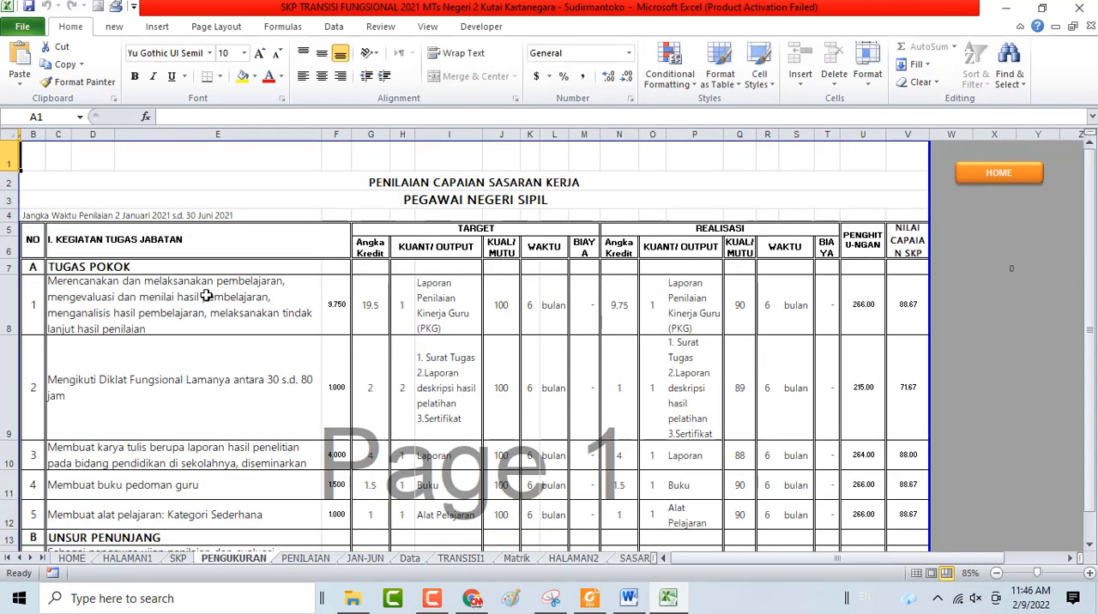
{"action": "left_click", "coordinate": [455, 163]}
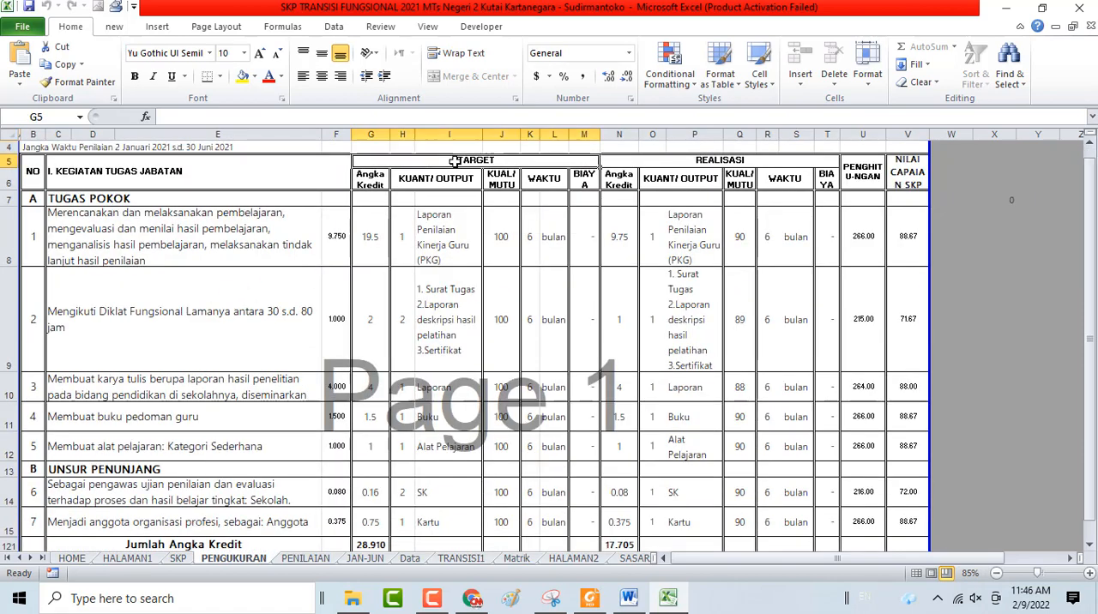
{"action": "scroll", "coordinate": [442, 221], "scroll_direction": "down", "scroll_amount": 2}
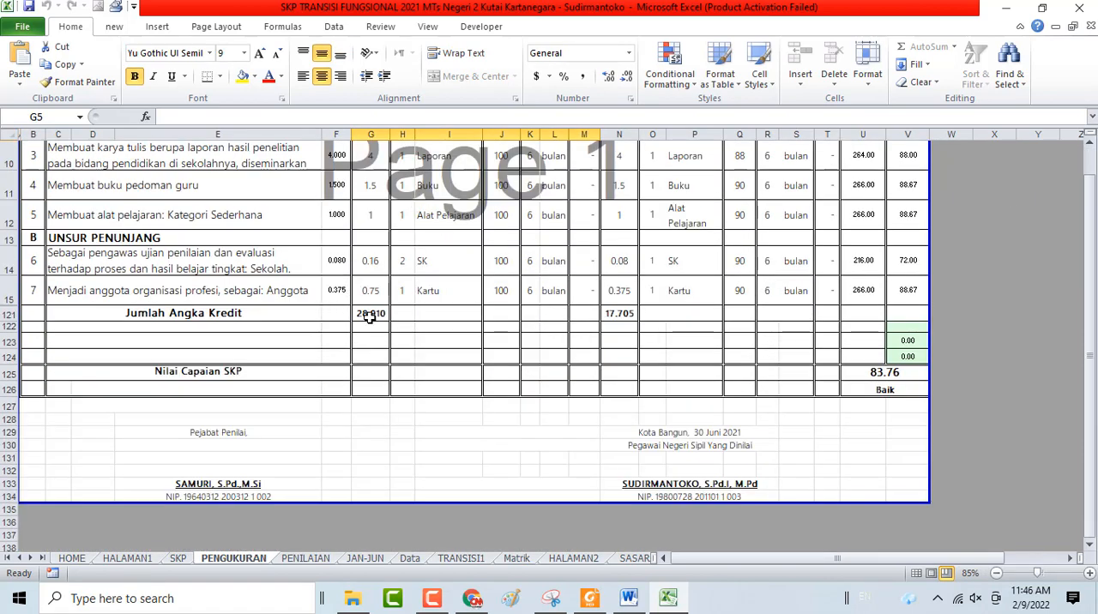
{"action": "left_click", "coordinate": [369, 313]}
{"action": "scroll", "coordinate": [413, 329], "scroll_direction": "down", "scroll_amount": 1}
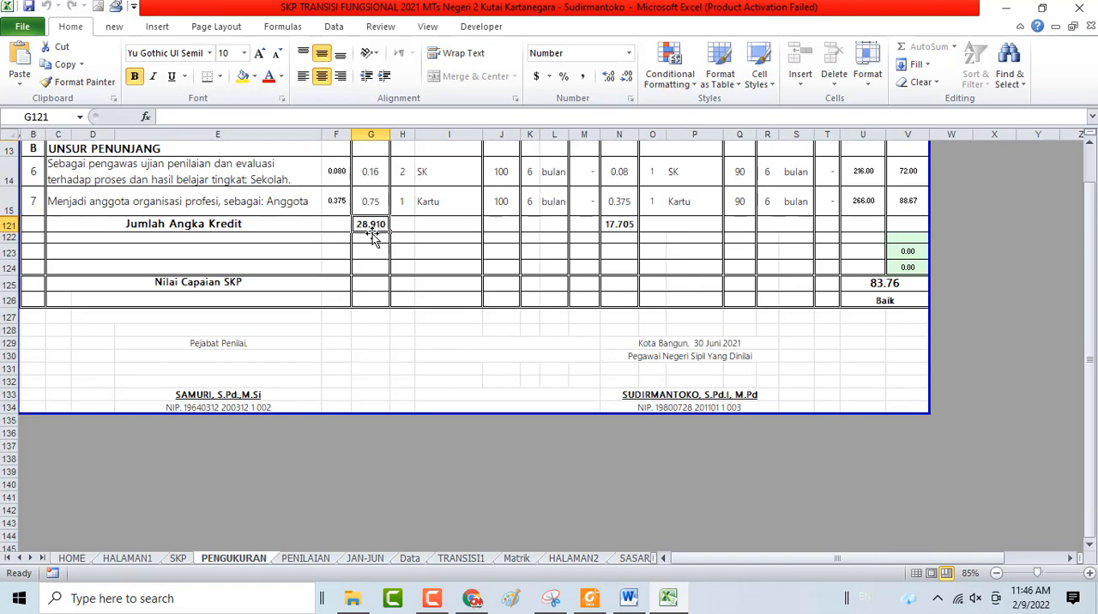
{"action": "scroll", "coordinate": [502, 265], "scroll_direction": "up", "scroll_amount": 2}
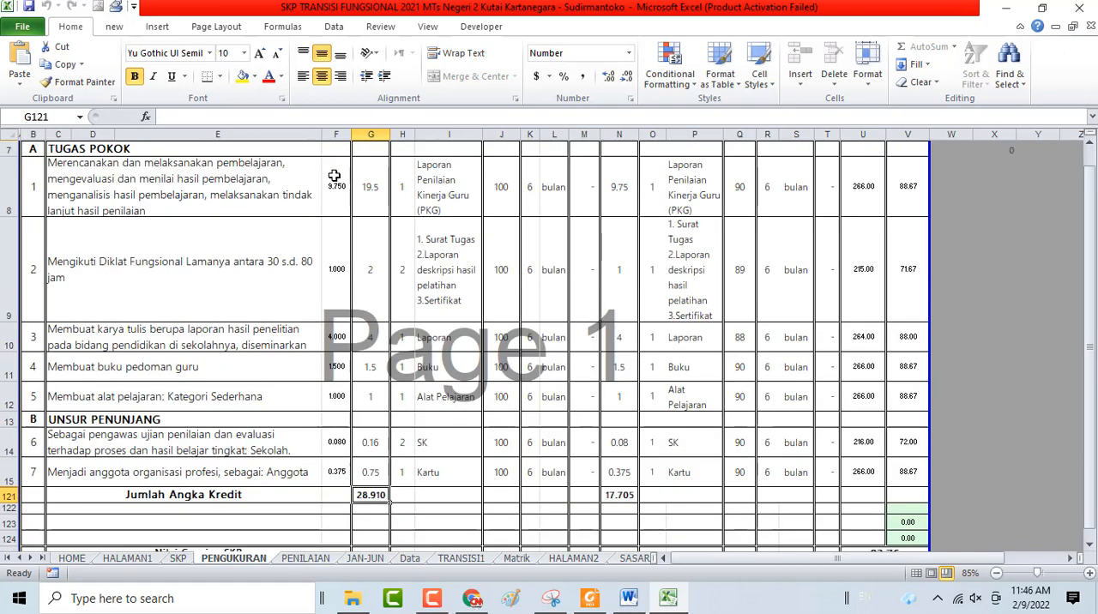
{"action": "scroll", "coordinate": [601, 189], "scroll_direction": "up", "scroll_amount": 2}
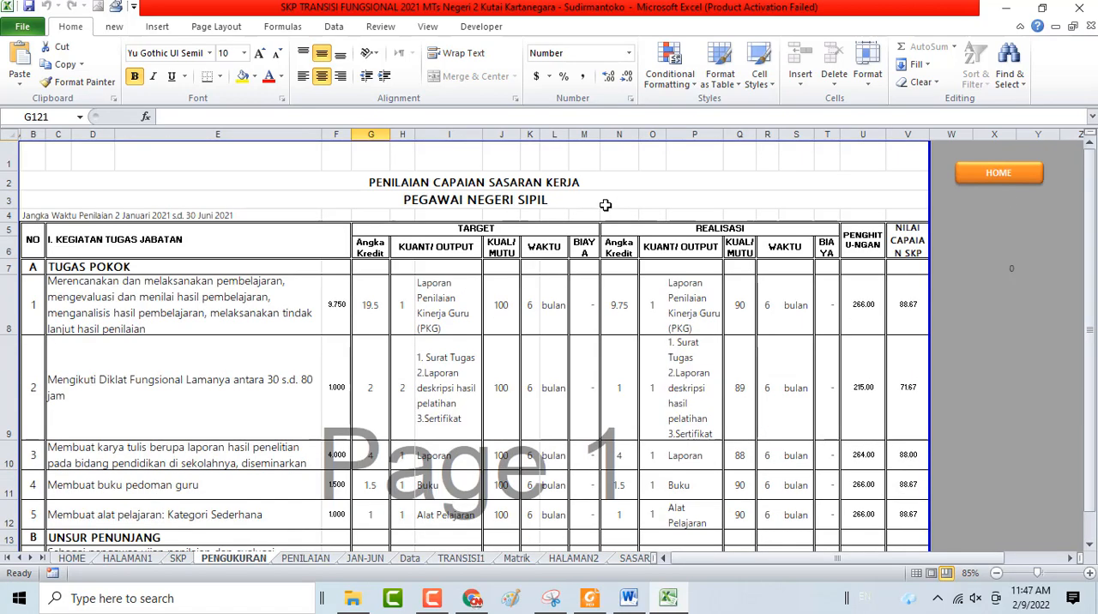
Examine the Realisasi columns and their Jumlah Angka Kredit total on the measurement sheet, and return to the HOME sheet
{"action": "left_click", "coordinate": [672, 229]}
{"action": "scroll", "coordinate": [728, 272], "scroll_direction": "down", "scroll_amount": 3}
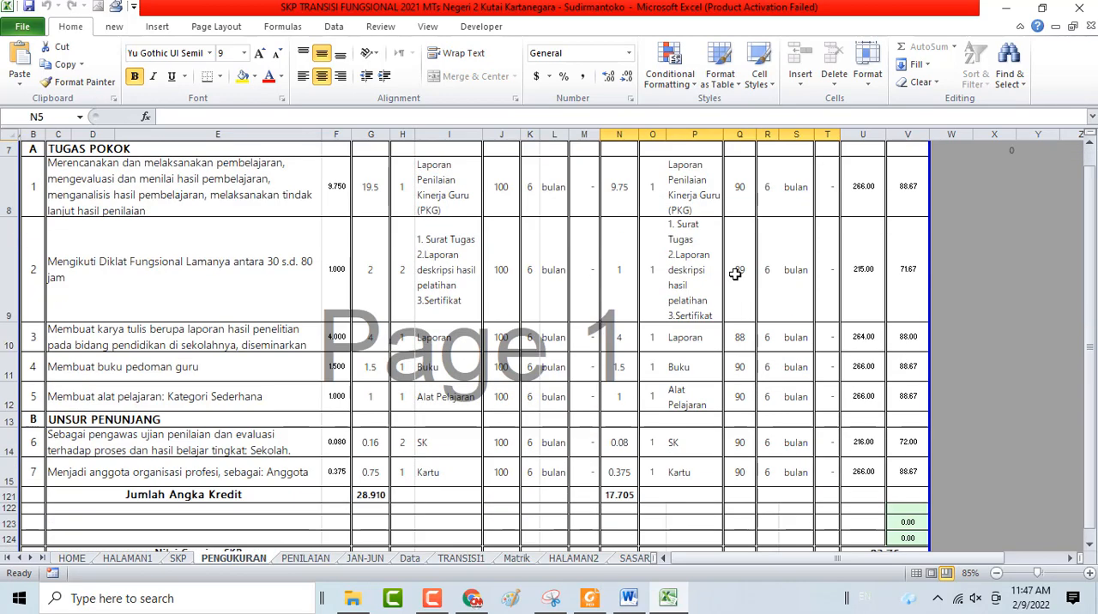
{"action": "left_click", "coordinate": [627, 312]}
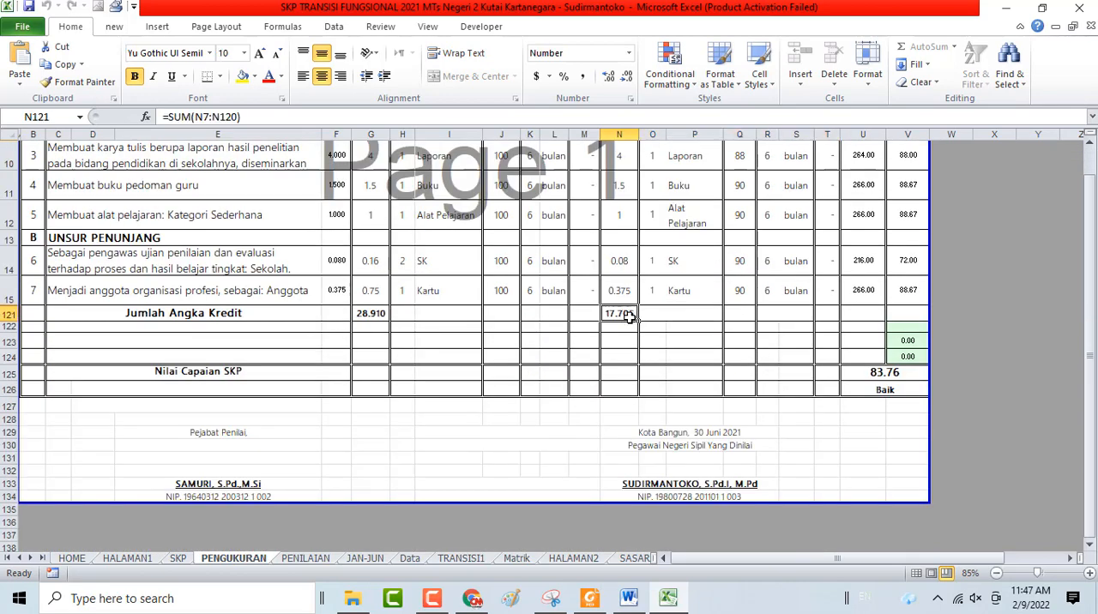
{"action": "scroll", "coordinate": [627, 312], "scroll_direction": "up", "scroll_amount": 3}
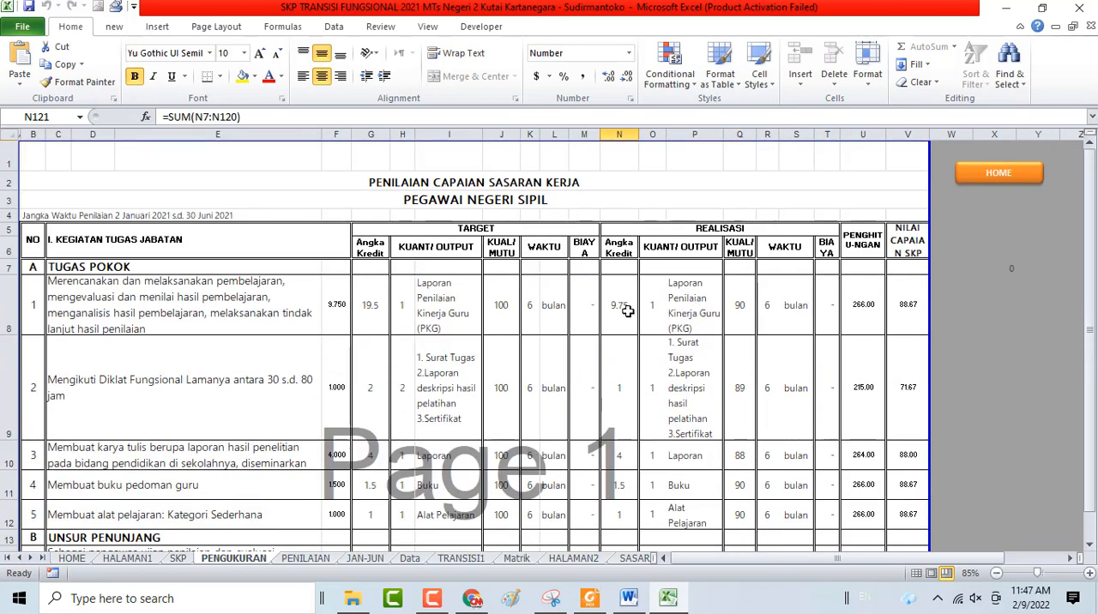
{"action": "left_click_drag", "start_coordinate": [625, 312], "coordinate": [788, 403]}
{"action": "scroll", "coordinate": [787, 403], "scroll_direction": "down", "scroll_amount": 3}
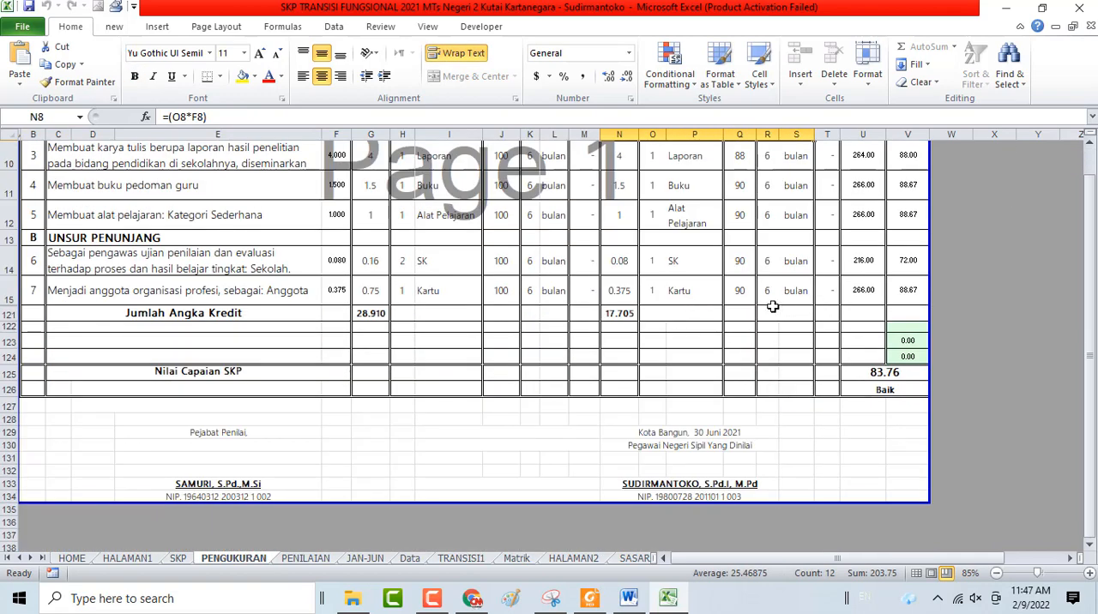
{"action": "scroll", "coordinate": [696, 389], "scroll_direction": "up", "scroll_amount": 3}
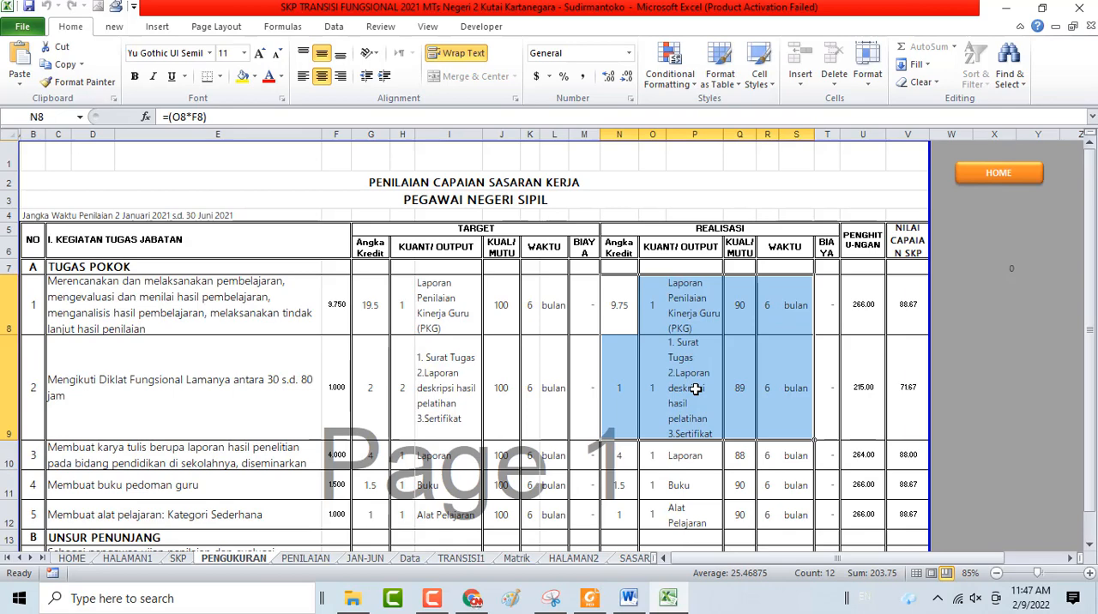
{"action": "left_click", "coordinate": [1018, 176]}
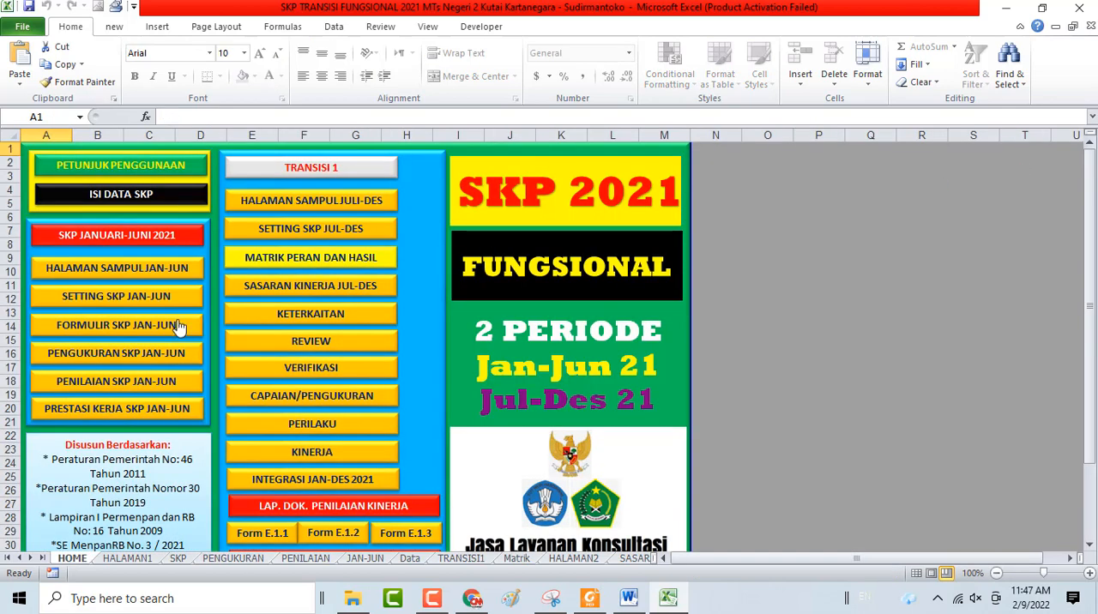
Open Penilaian SKP Jan-Jun, review it from the identity sections to the Perilaku Kerja scores and objection sections, and return to the HOME sheet
{"action": "left_click", "coordinate": [106, 382]}
{"action": "scroll", "coordinate": [316, 255], "scroll_direction": "down", "scroll_amount": 14}
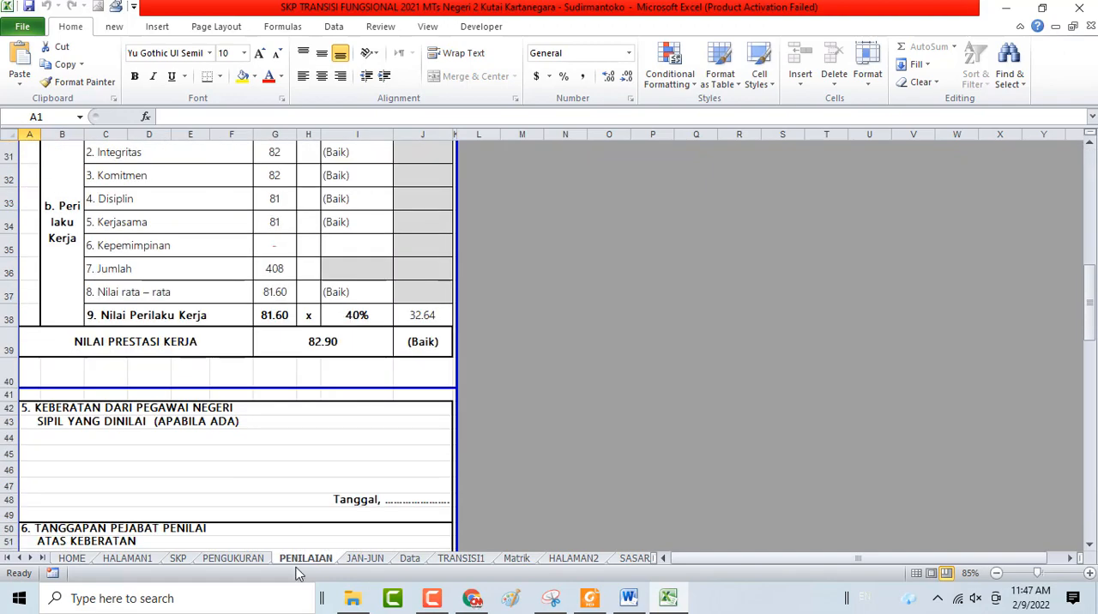
{"action": "scroll", "coordinate": [309, 444], "scroll_direction": "down", "scroll_amount": 7}
{"action": "scroll", "coordinate": [674, 209], "scroll_direction": "up", "scroll_amount": 14}
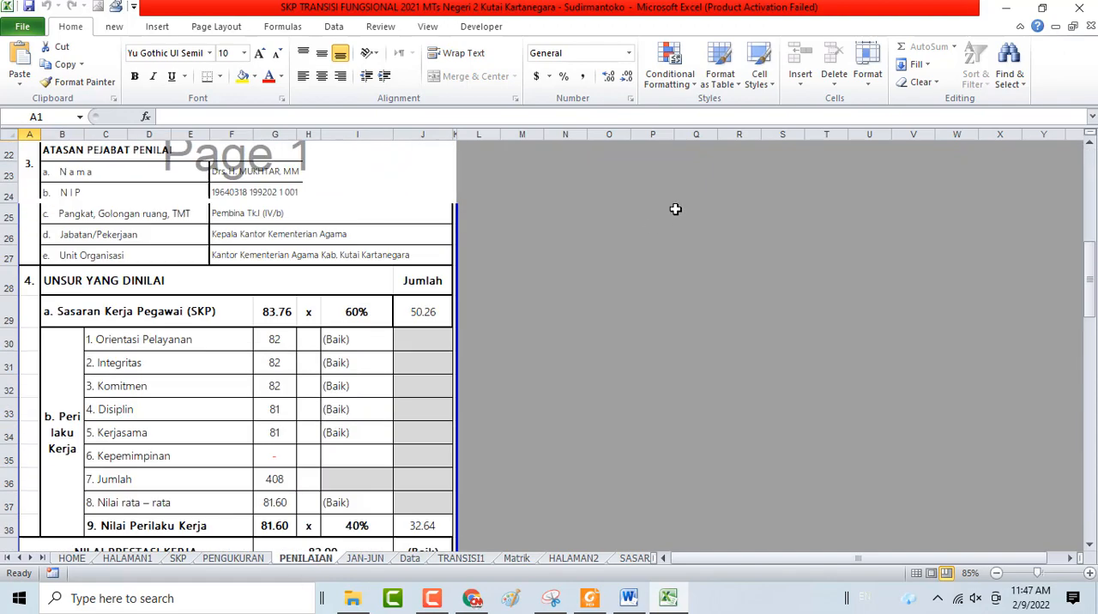
{"action": "scroll", "coordinate": [483, 182], "scroll_direction": "up", "scroll_amount": 7}
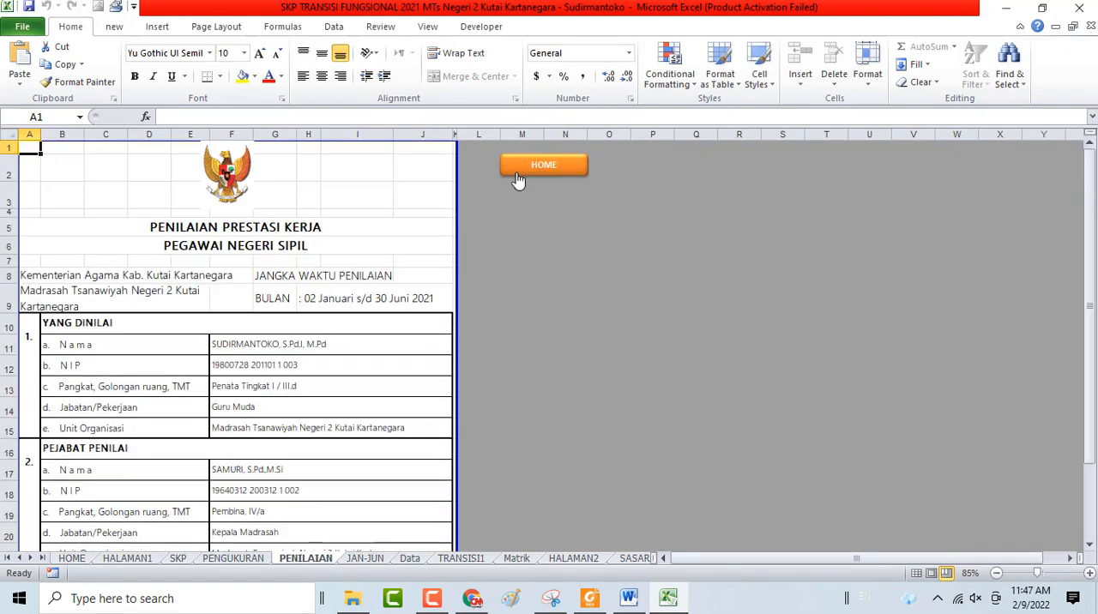
{"action": "left_click", "coordinate": [515, 175]}
Open Prestasi Kerja SKP Jan-Jun, review the January–June performance assessment summary, and return to the HOME sheet
{"action": "left_click", "coordinate": [161, 410]}
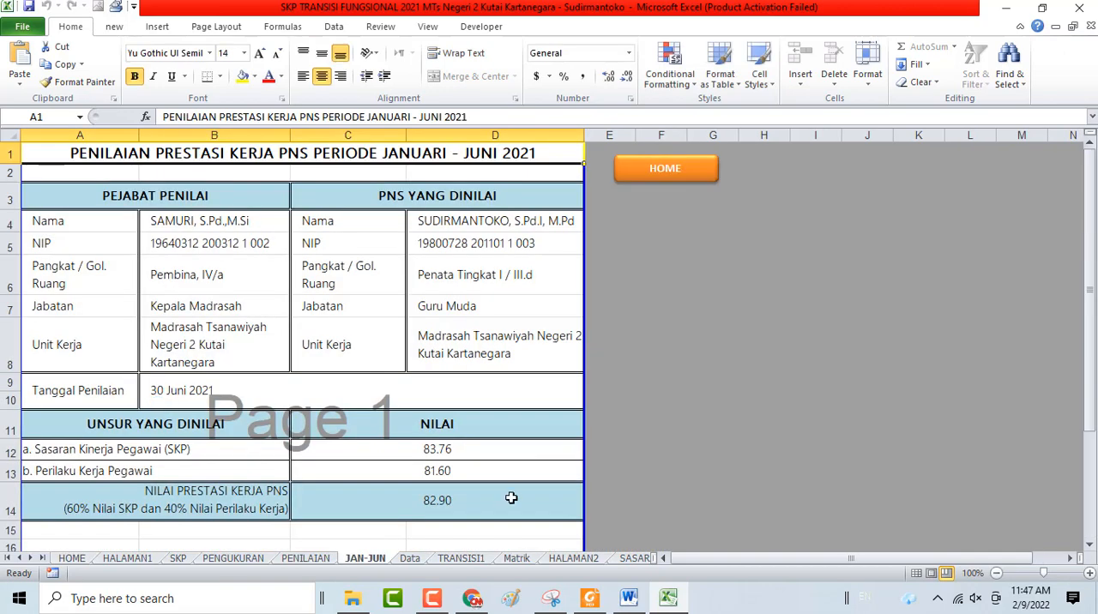
{"action": "scroll", "coordinate": [467, 380], "scroll_direction": "down", "scroll_amount": 6}
{"action": "scroll", "coordinate": [468, 379], "scroll_direction": "up", "scroll_amount": 6}
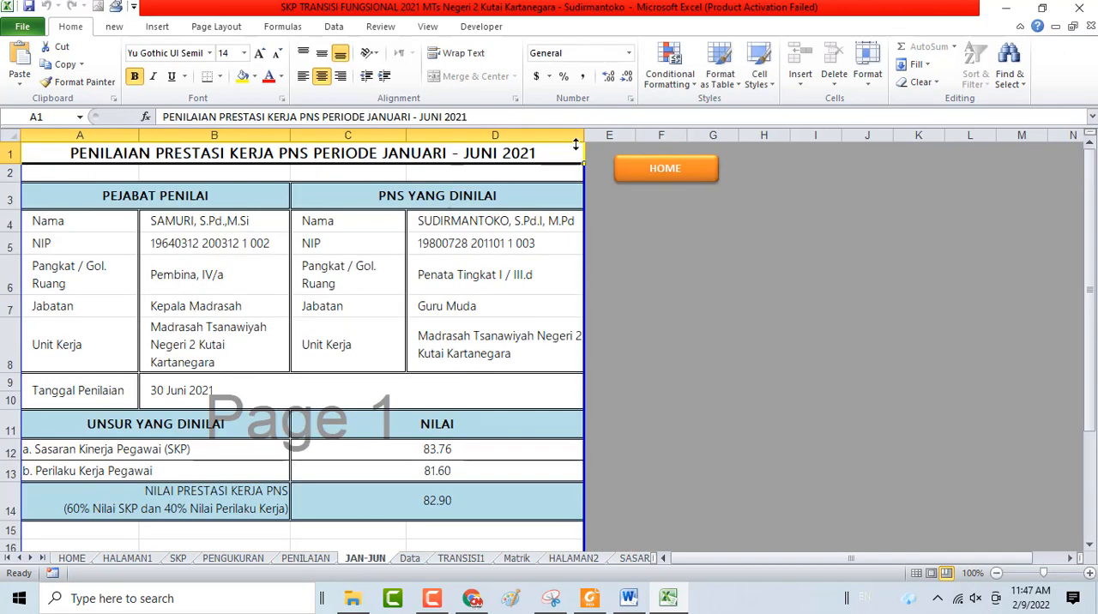
{"action": "left_click", "coordinate": [639, 182]}
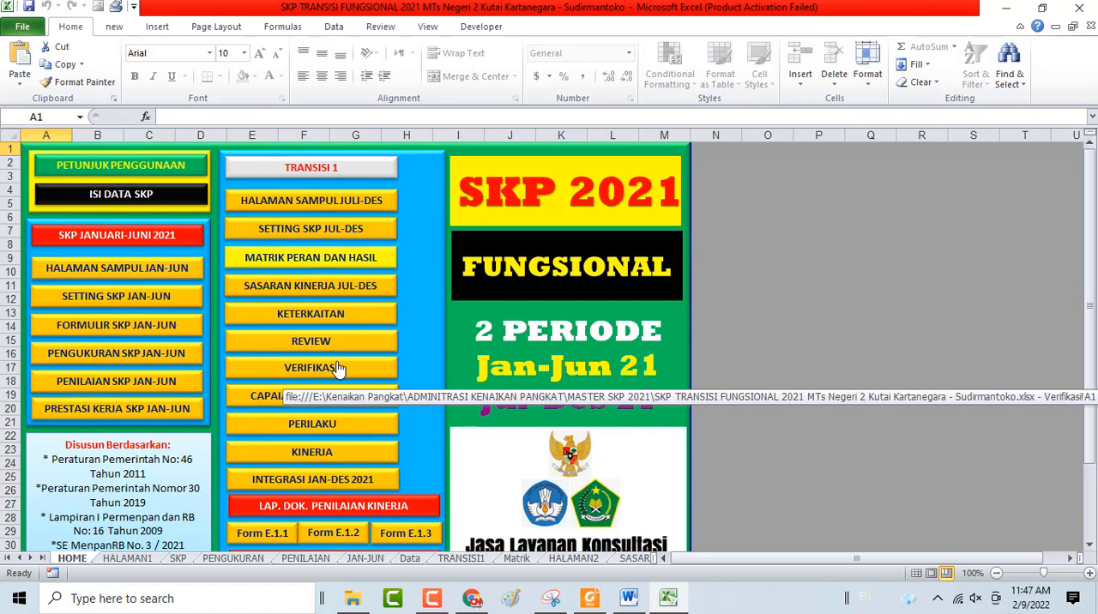
Open the Transisi 1 sheet and inspect the SKP Atasan heading and its first three entries
{"action": "left_click", "coordinate": [331, 173]}
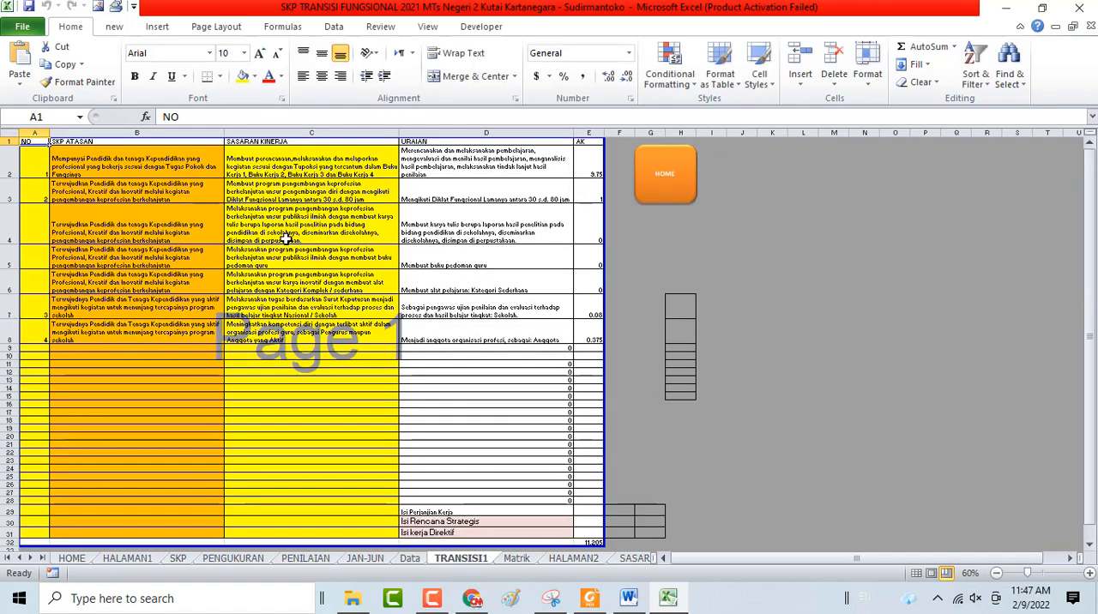
{"action": "scroll", "coordinate": [287, 238], "scroll_direction": "up", "scroll_amount": 5, "text": "ctrl"}
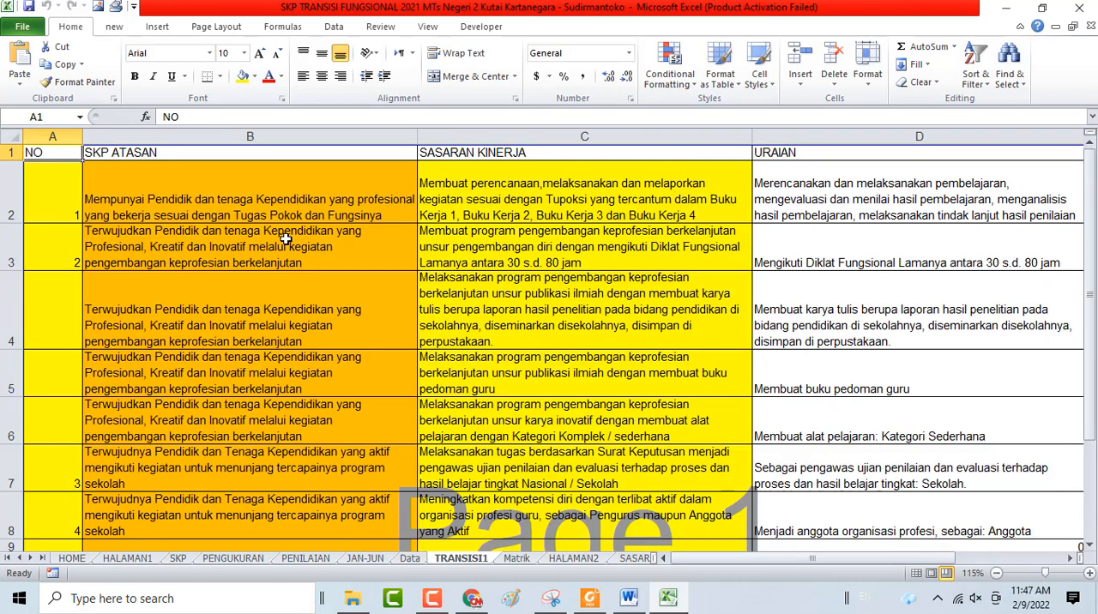
{"action": "left_click", "coordinate": [228, 160]}
{"action": "left_click", "coordinate": [232, 190]}
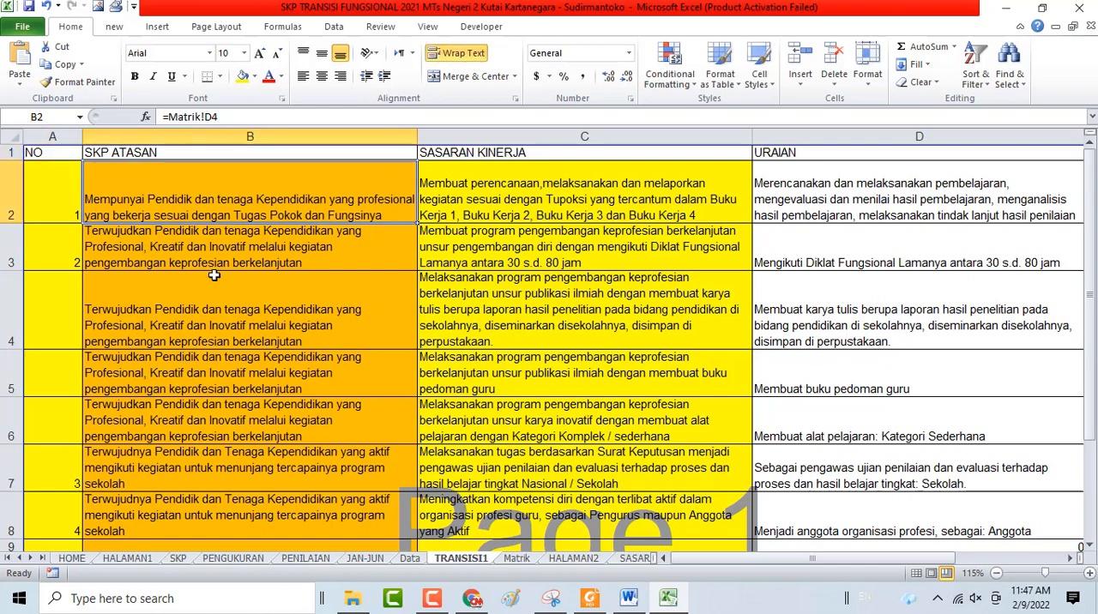
{"action": "left_click", "coordinate": [215, 254]}
{"action": "left_click", "coordinate": [216, 299]}
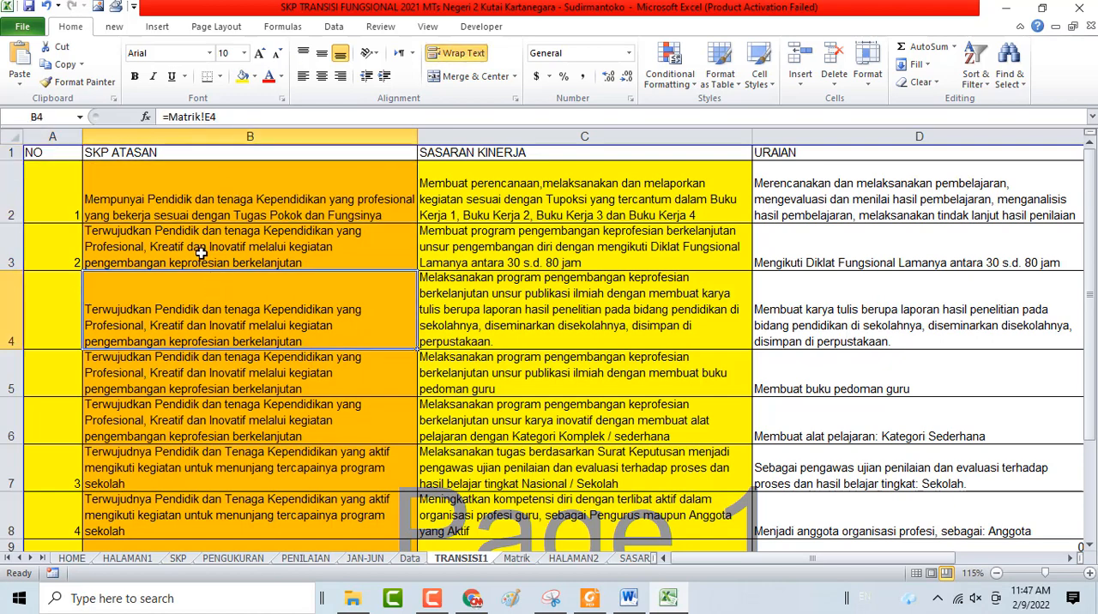
{"action": "left_click", "coordinate": [198, 151]}
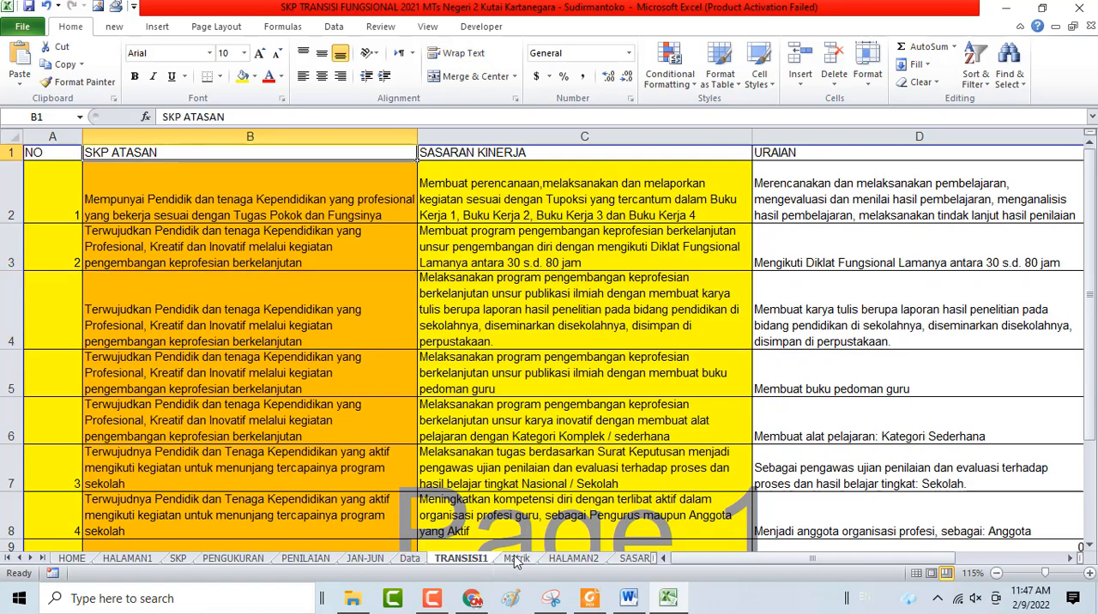
Open the Matrik sheet and enlarge it until the whole Matriks Pembagian Peran dan Hasil table is readable across its width
{"action": "left_click", "coordinate": [516, 558]}
{"action": "scroll", "coordinate": [281, 379], "scroll_direction": "up", "scroll_amount": 10}
{"action": "scroll", "coordinate": [282, 378], "scroll_direction": "up", "scroll_amount": 1}
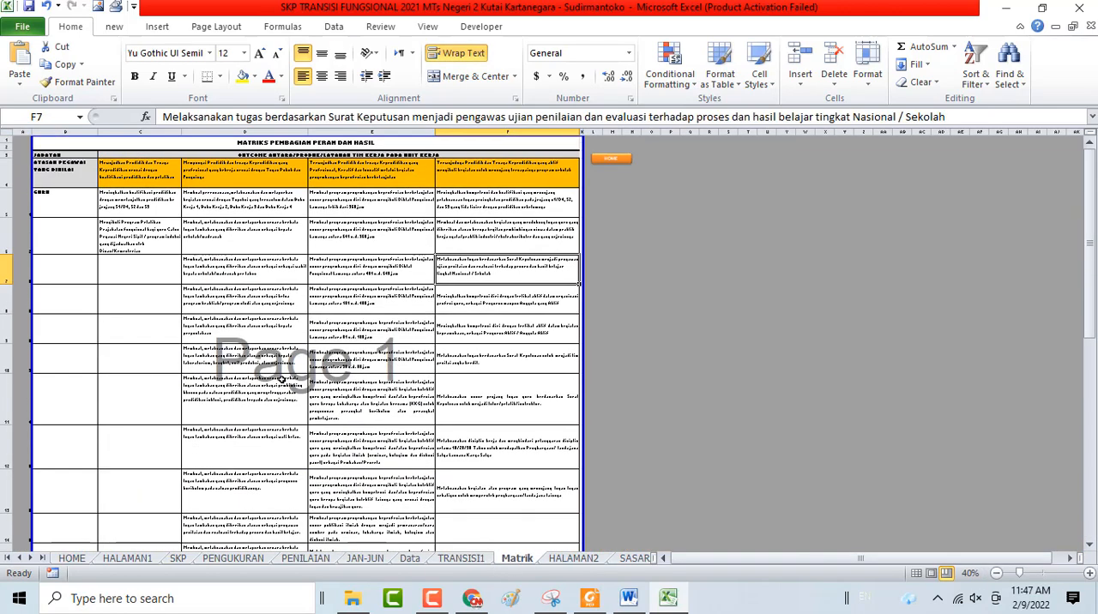
{"action": "scroll", "coordinate": [281, 378], "scroll_direction": "up", "scroll_amount": 3}
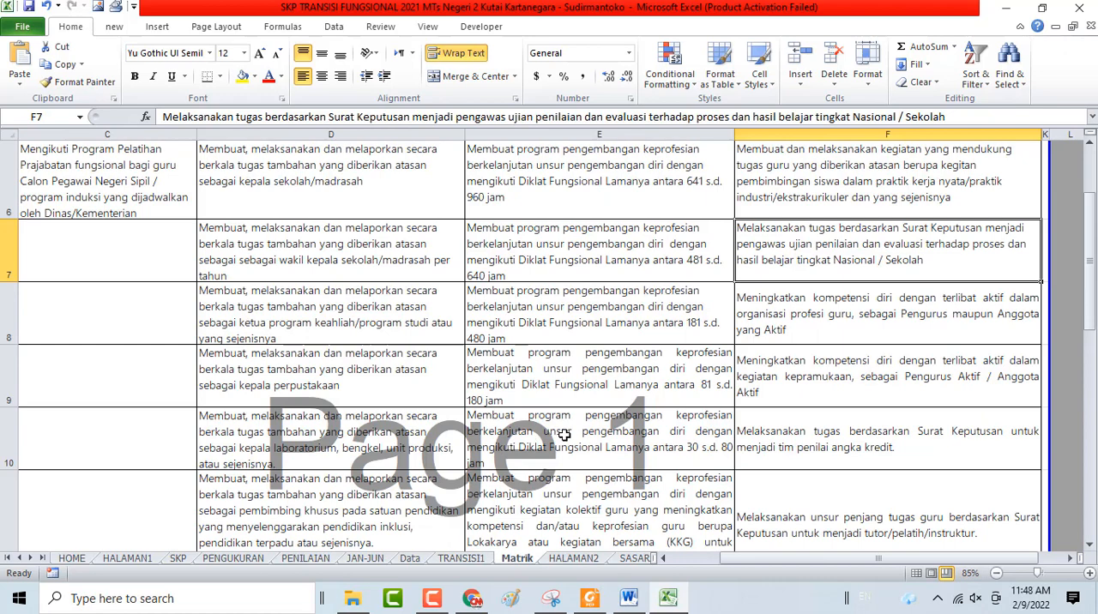
{"action": "scroll", "coordinate": [564, 434], "scroll_direction": "up", "scroll_amount": 2}
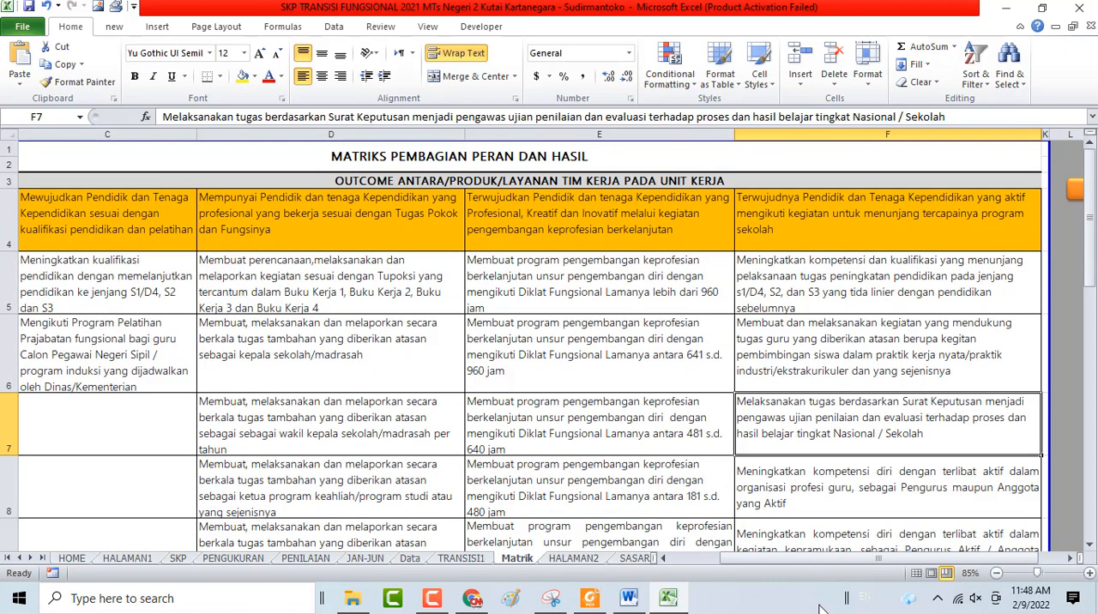
{"action": "left_click_drag", "start_coordinate": [802, 555], "coordinate": [751, 566]}
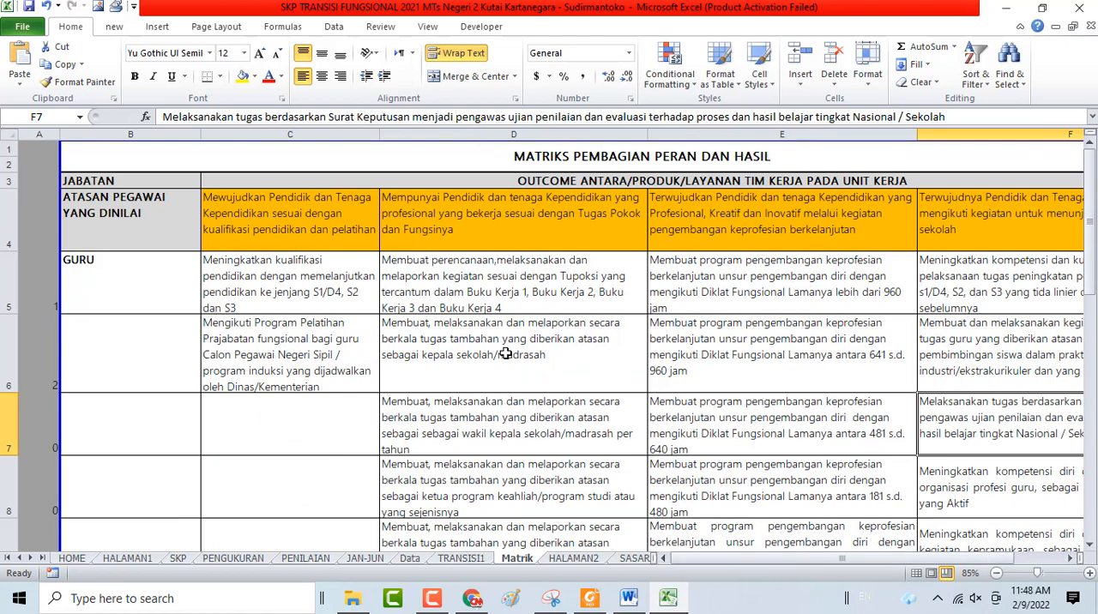
{"action": "scroll", "coordinate": [506, 352], "scroll_direction": "down", "scroll_amount": 1}
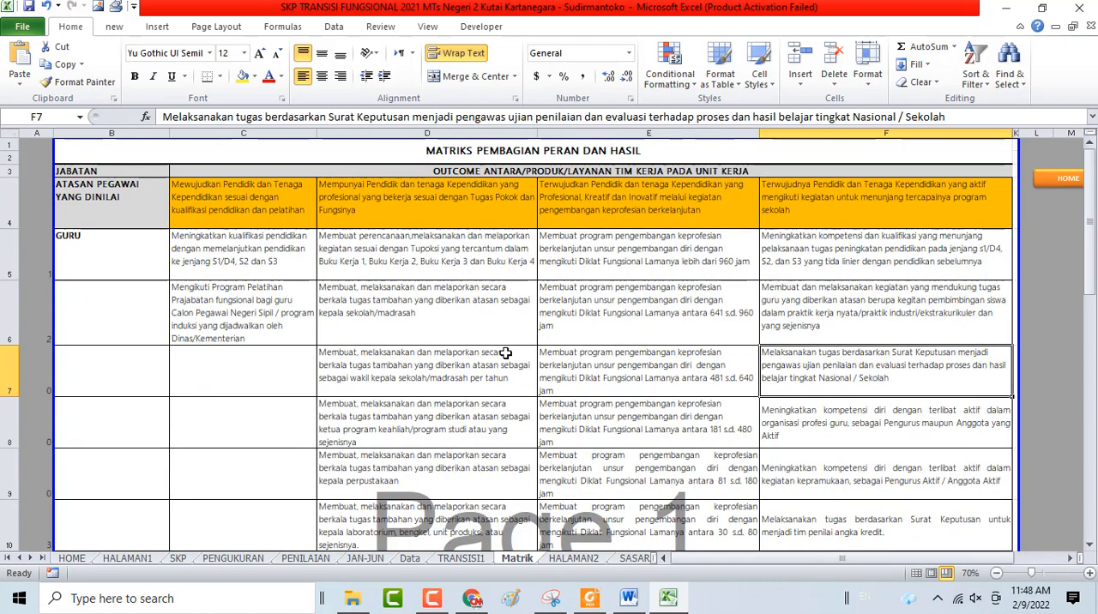
Examine the matrix title, the Atasan Pegawai yang Dinilai and Guru rows, and the Fungsional 2 to Fungsional 5 rows
{"action": "left_click", "coordinate": [391, 159]}
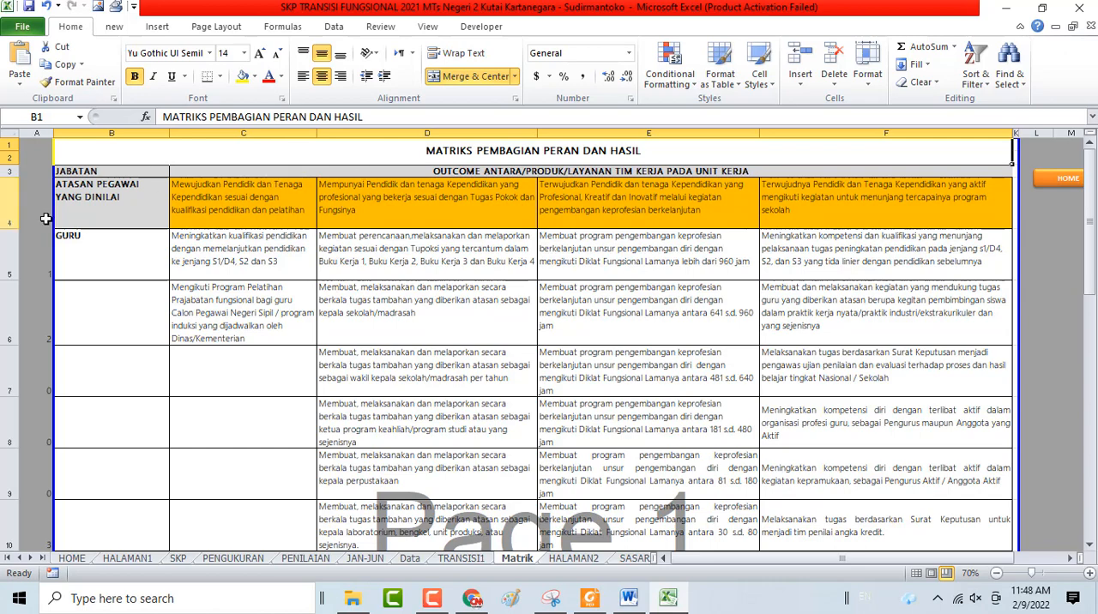
{"action": "left_click", "coordinate": [75, 220]}
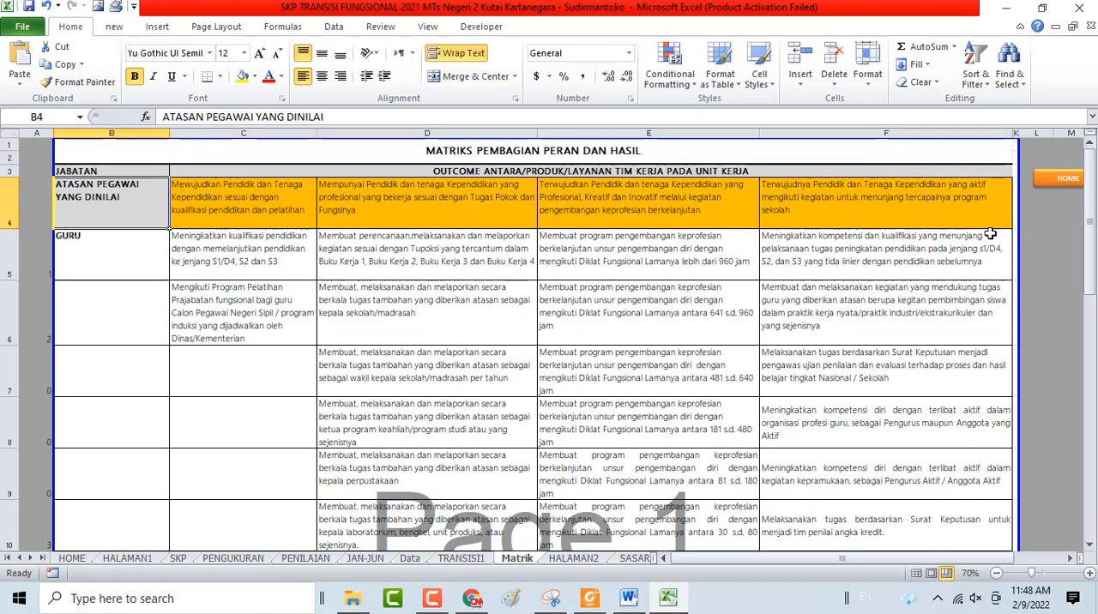
{"action": "left_click", "coordinate": [129, 243]}
{"action": "scroll", "coordinate": [295, 284], "scroll_direction": "down", "scroll_amount": 10}
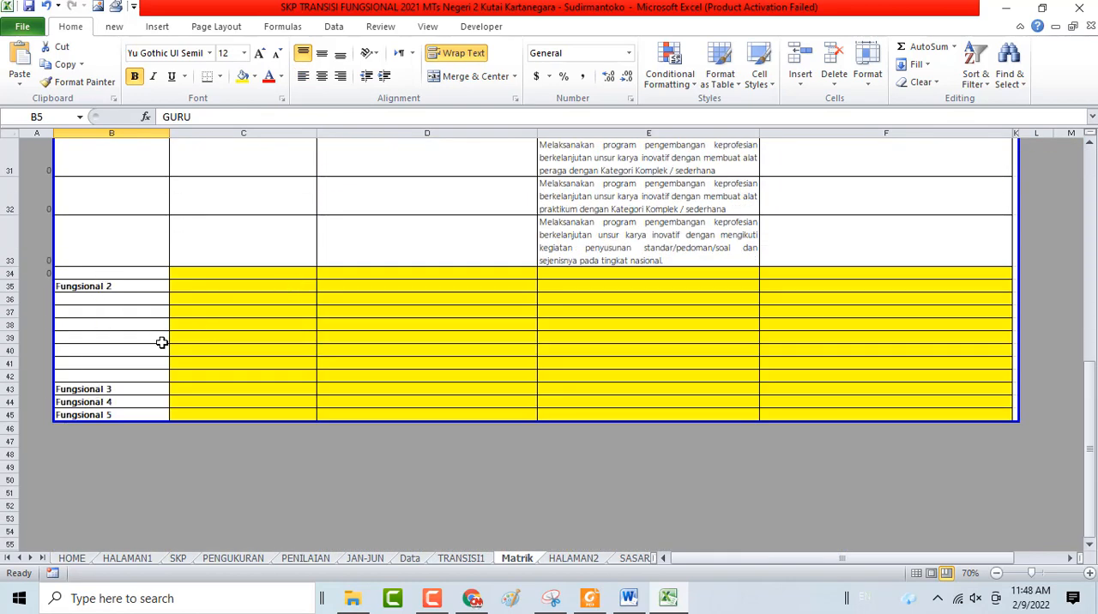
{"action": "scroll", "coordinate": [196, 325], "scroll_direction": "up", "scroll_amount": 10}
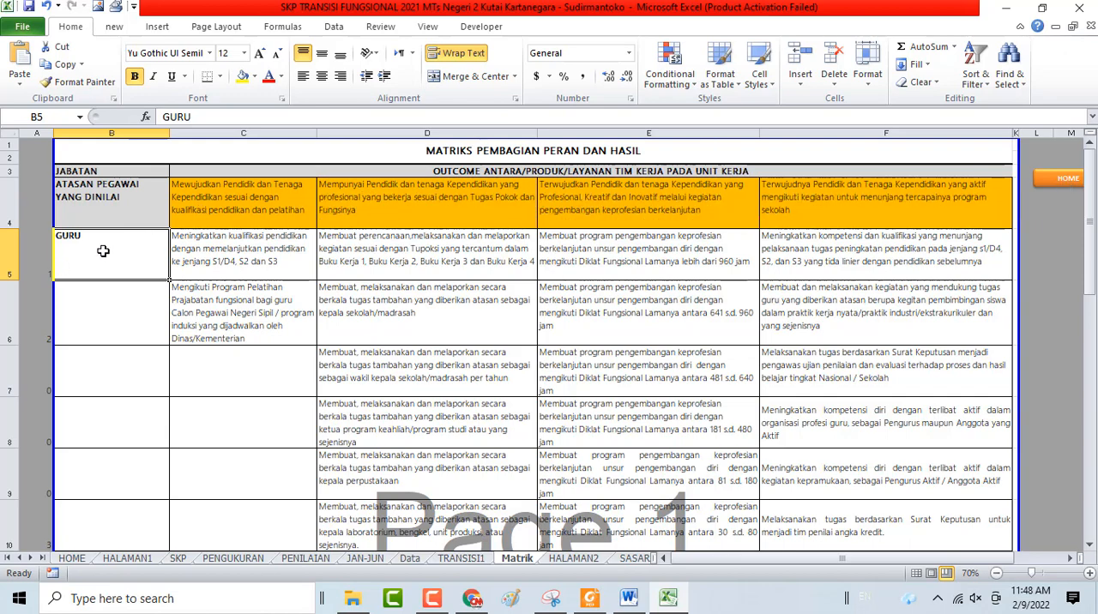
Examine the four superior outcome cells in row 4 and the Guru activity in D5, and return to the HOME sheet
{"action": "left_click", "coordinate": [232, 201]}
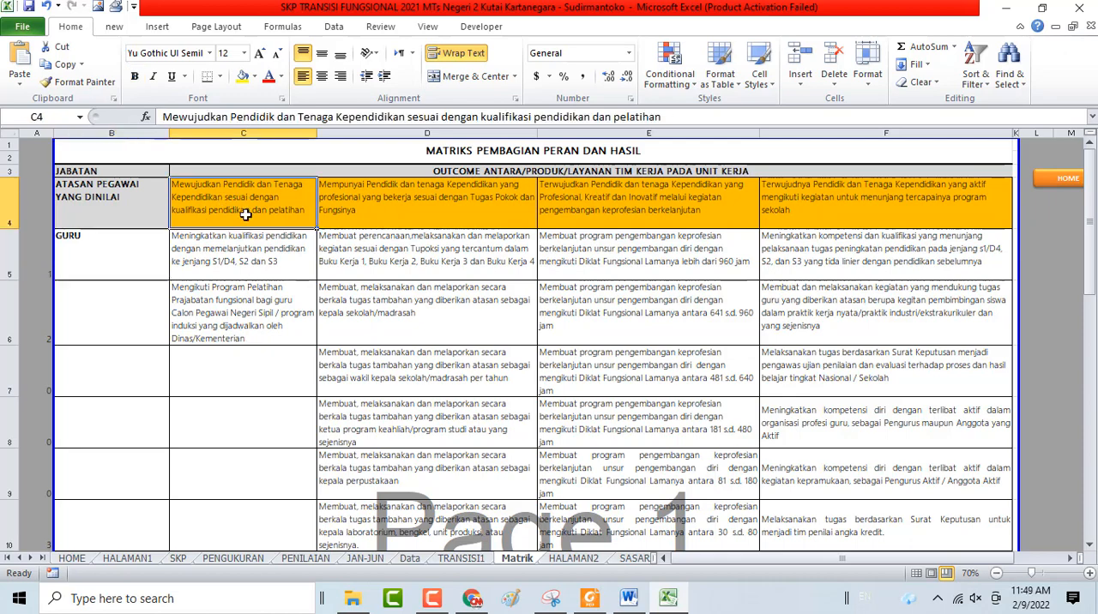
{"action": "left_click", "coordinate": [357, 207]}
{"action": "left_click", "coordinate": [713, 206]}
{"action": "left_click", "coordinate": [834, 206]}
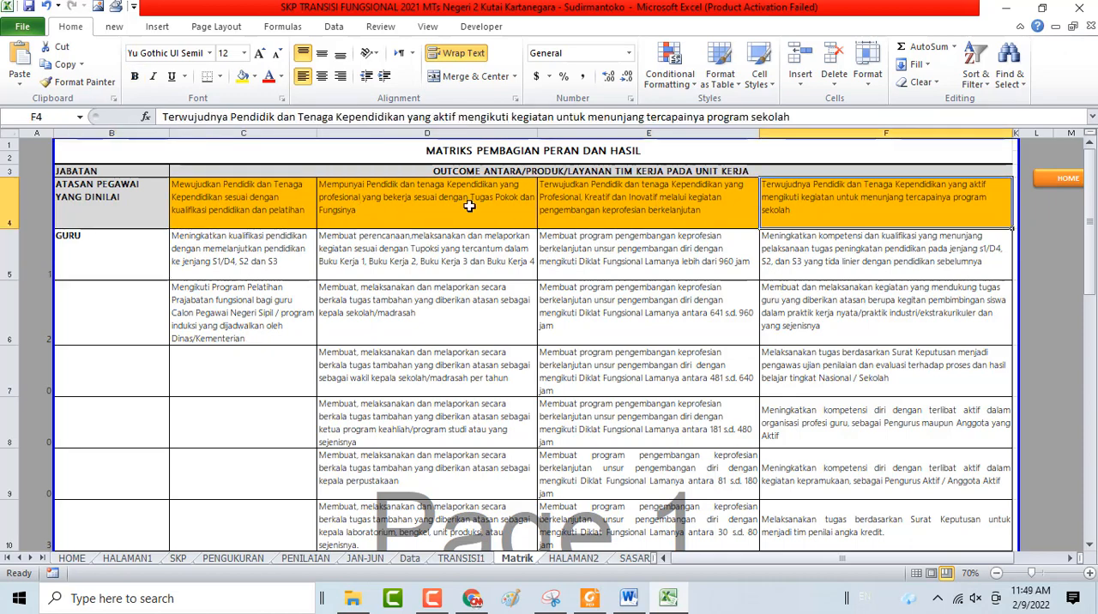
{"action": "left_click_drag", "start_coordinate": [246, 193], "coordinate": [753, 215]}
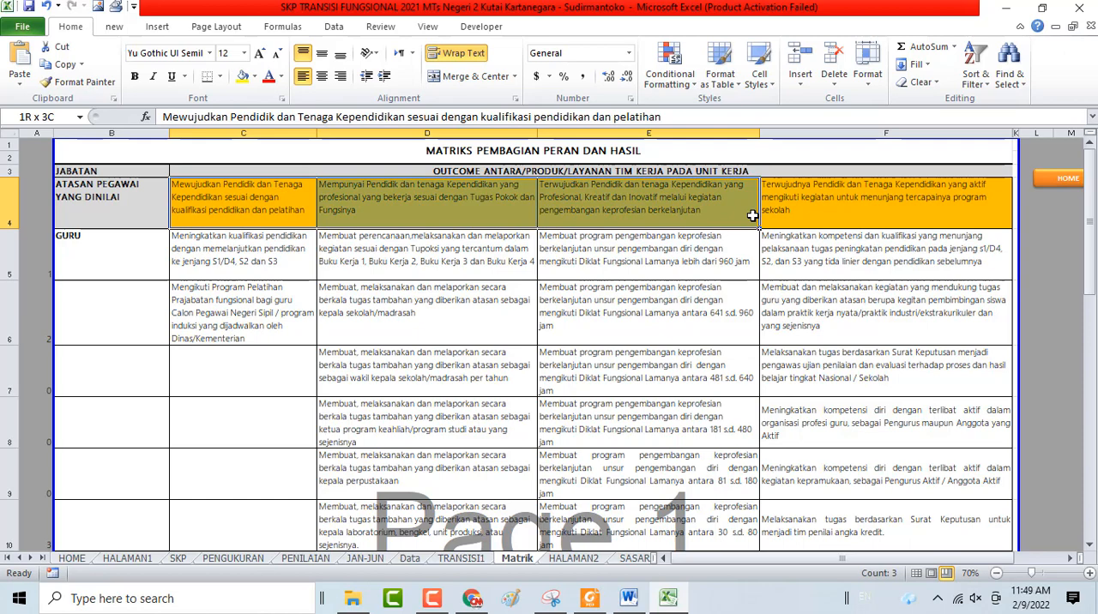
{"action": "left_click", "coordinate": [382, 258]}
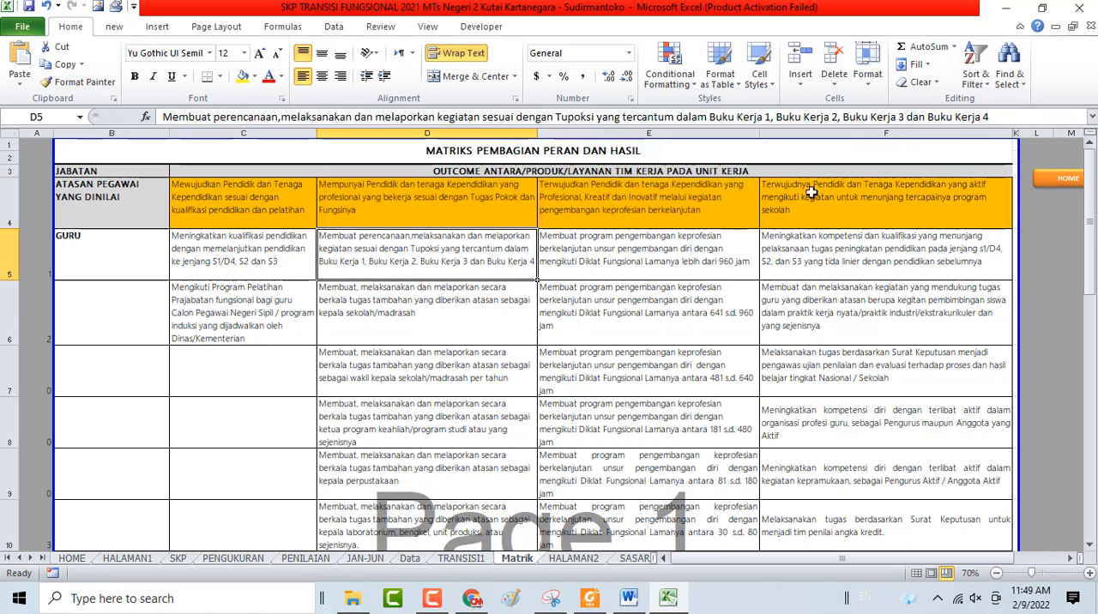
{"action": "left_click", "coordinate": [1053, 180]}
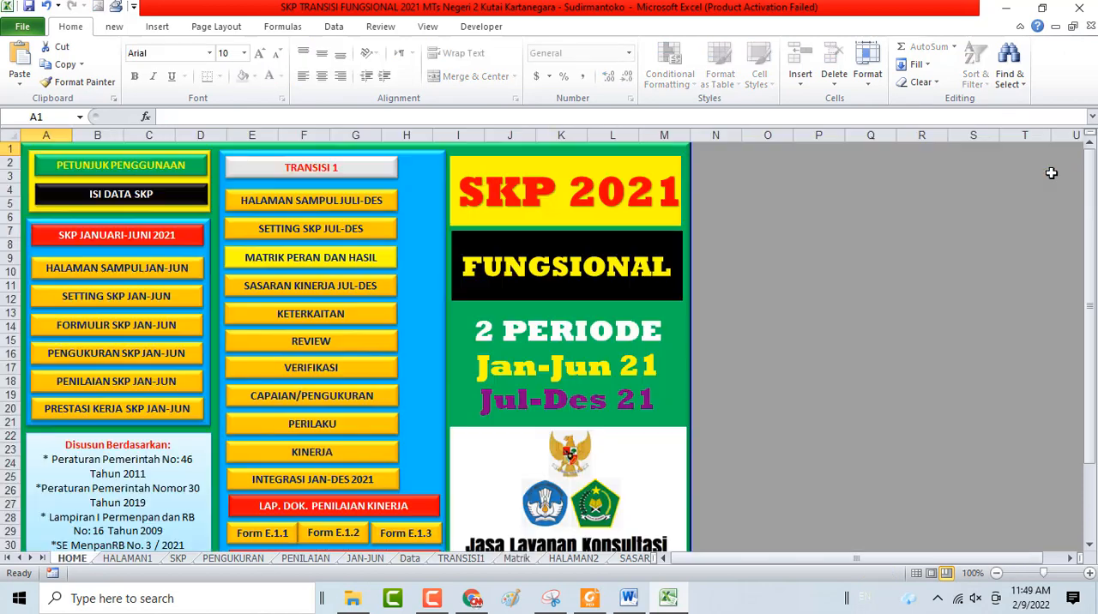
Reopen Transisi 1 and check the Matrik references behind the SKP Atasan entries in rows 2 to 7 and the first Sasaran Kinerja entry
{"action": "left_click", "coordinate": [319, 172]}
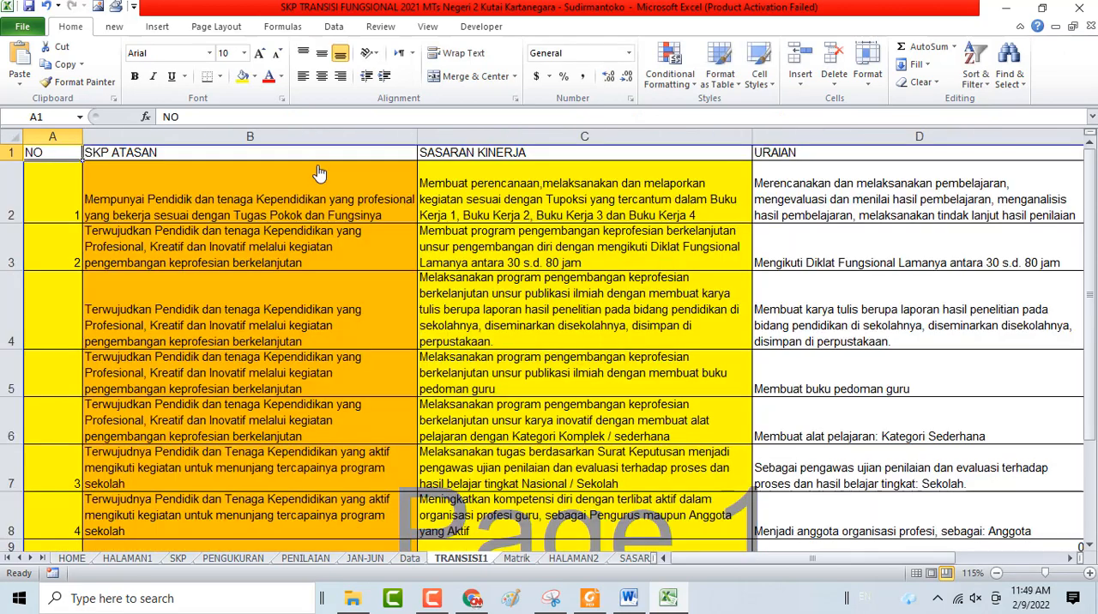
{"action": "left_click", "coordinate": [171, 170]}
{"action": "left_click", "coordinate": [202, 248]}
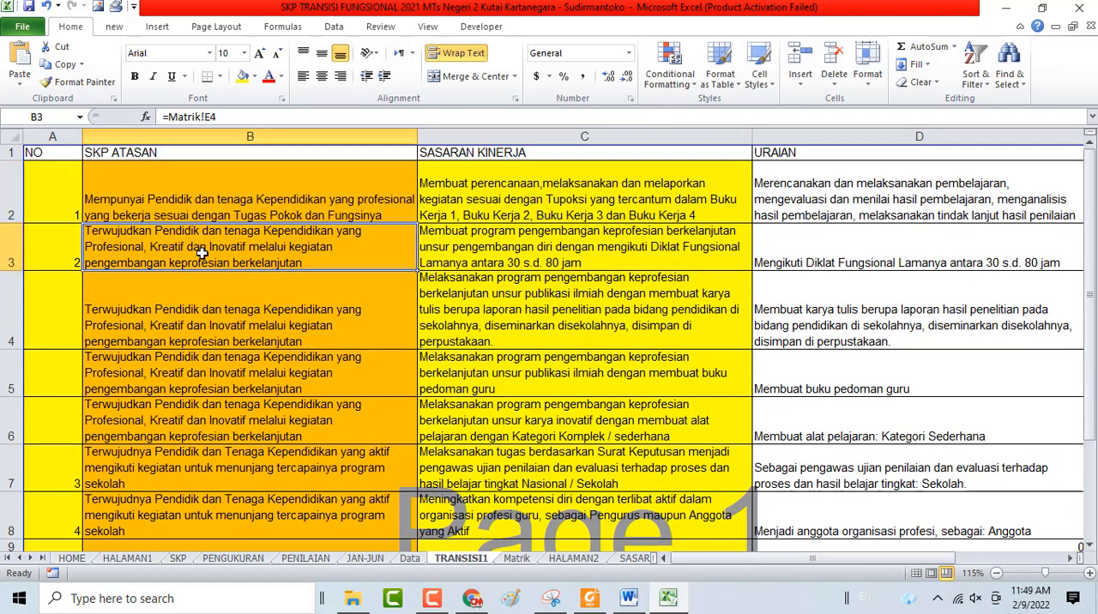
{"action": "left_click", "coordinate": [221, 307]}
{"action": "left_click", "coordinate": [229, 373]}
{"action": "left_click", "coordinate": [234, 427]}
{"action": "left_click", "coordinate": [237, 464]}
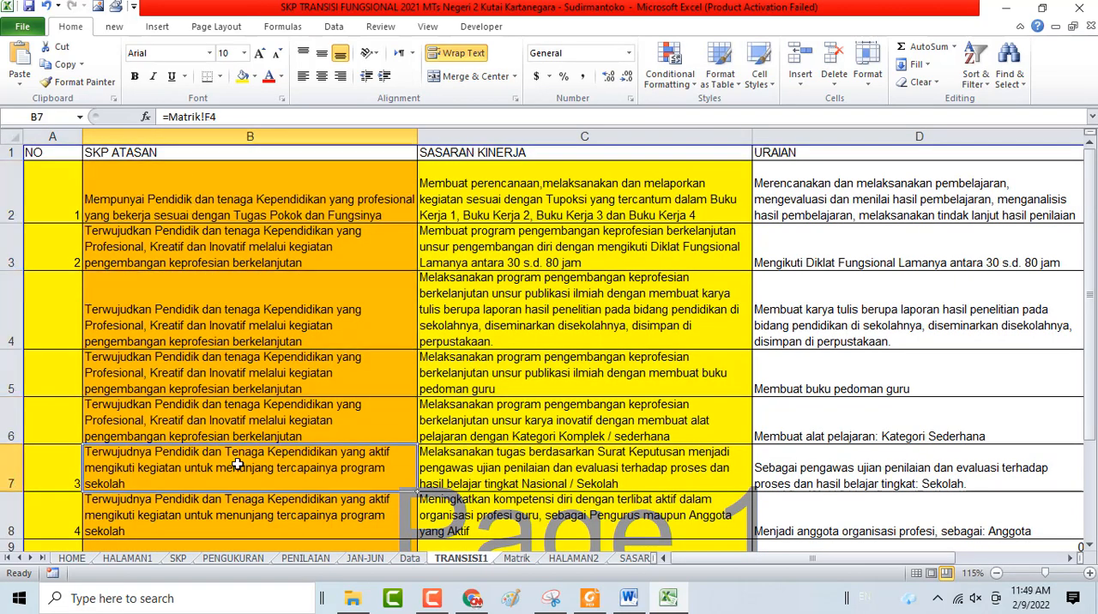
{"action": "left_click", "coordinate": [562, 203]}
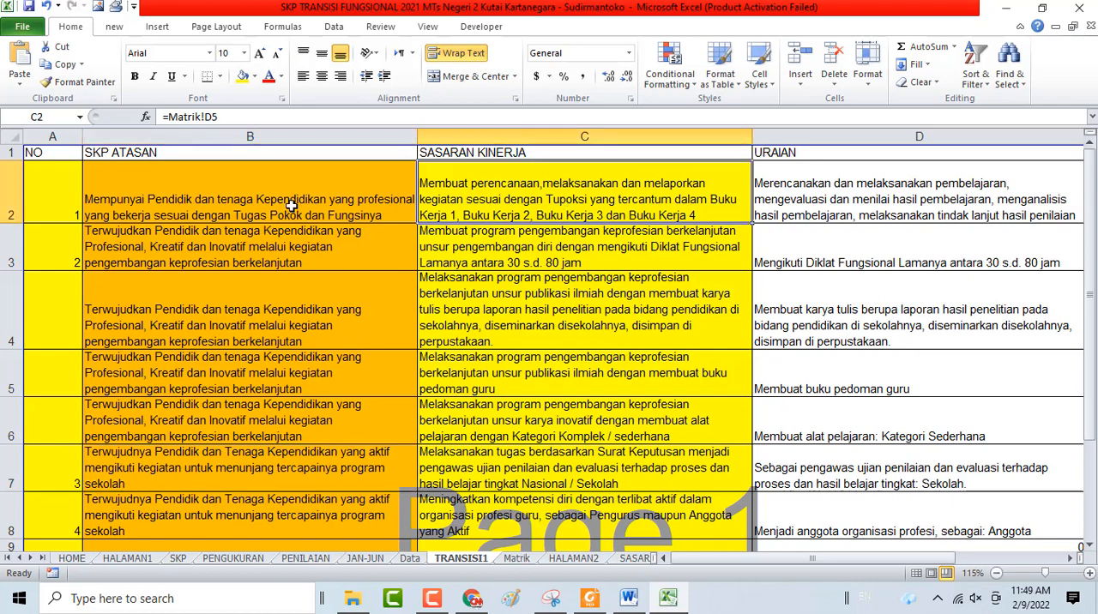
Examine the SKP Atasan and Sasaran Kinerja entries in rows 2 to 8, comparing the Matrik references behind B2 and C2
{"action": "left_click_drag", "start_coordinate": [292, 207], "coordinate": [503, 506]}
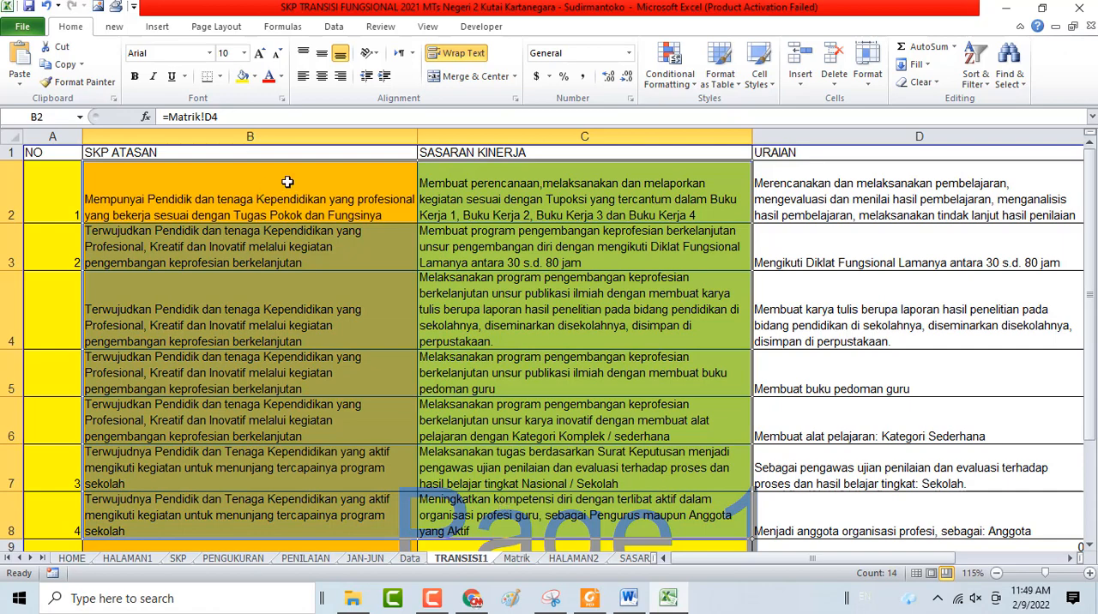
{"action": "left_click", "coordinate": [490, 194]}
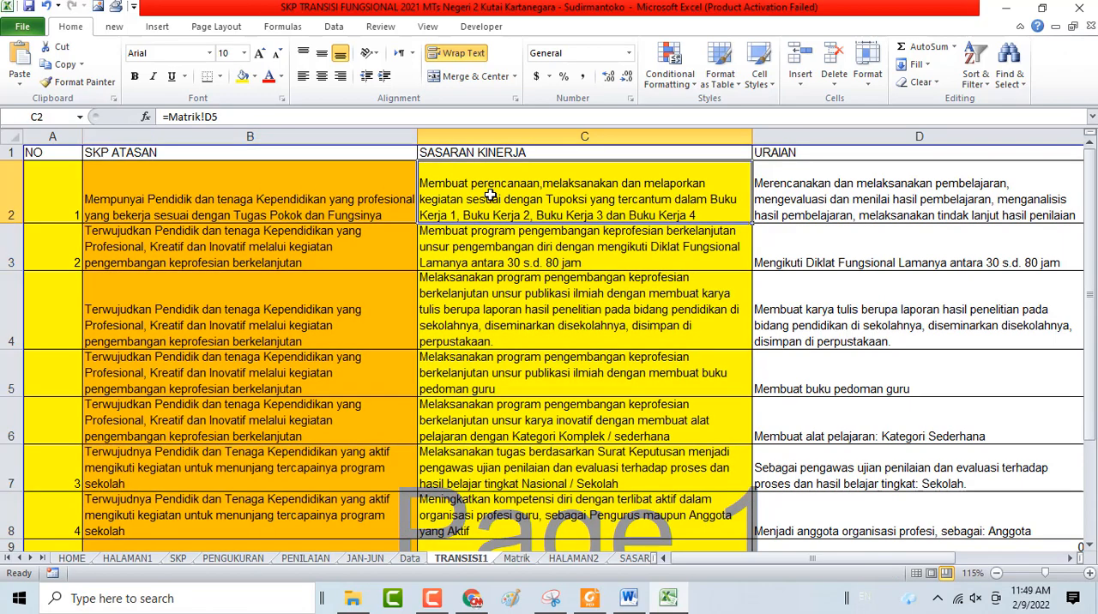
{"action": "left_click", "coordinate": [272, 181]}
{"action": "left_click", "coordinate": [485, 201]}
Change the column D heading in cell D1 to URAIAN/KETERKAITAN
{"action": "left_click", "coordinate": [776, 152]}
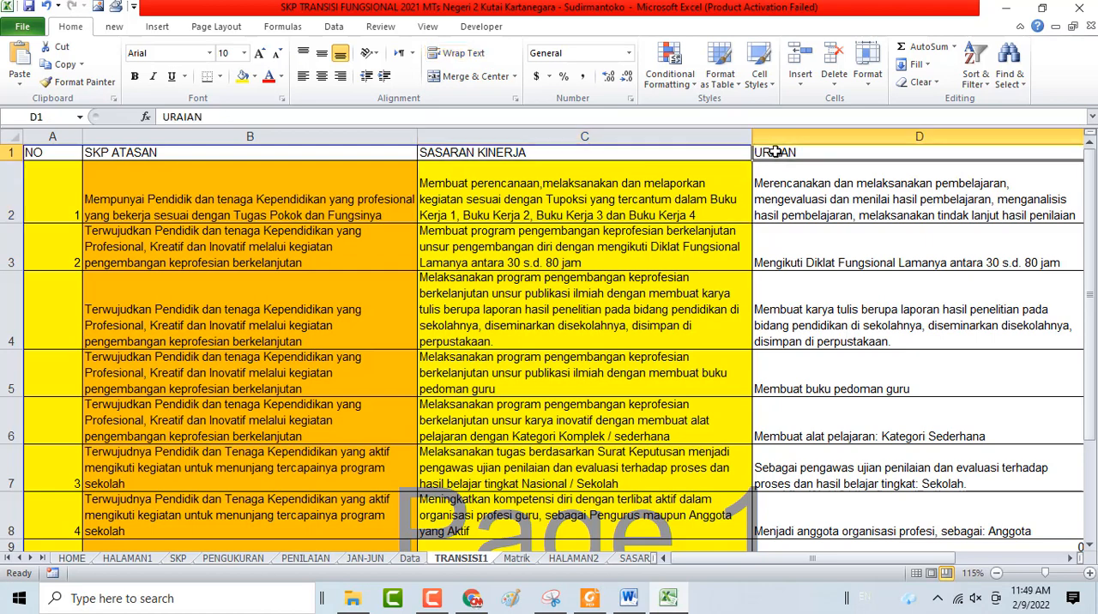
{"action": "left_click", "coordinate": [209, 122]}
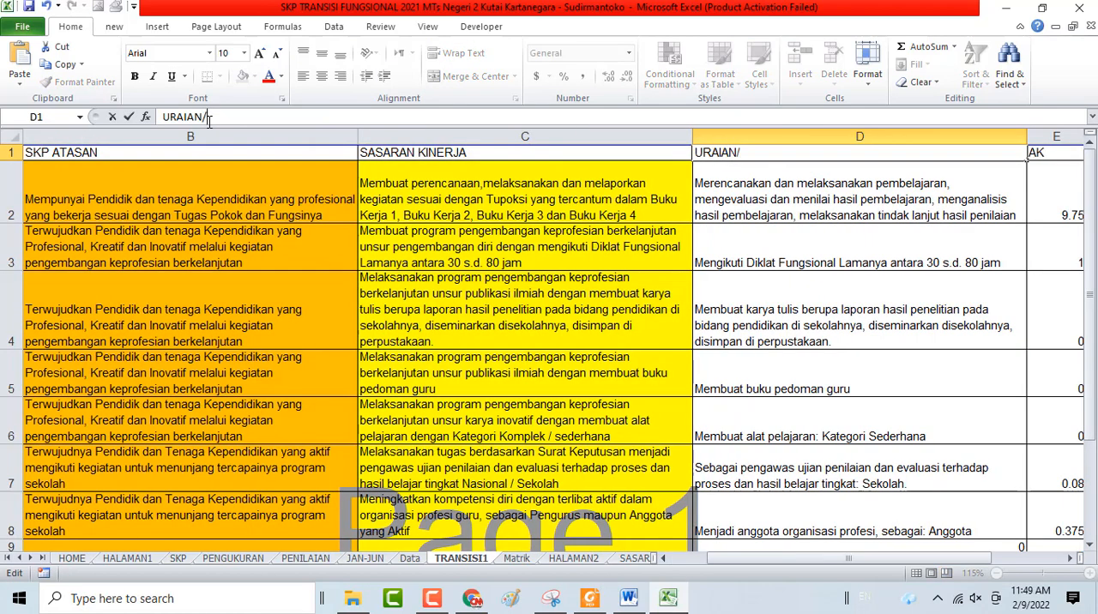
{"action": "type", "text": "/keterkait"}
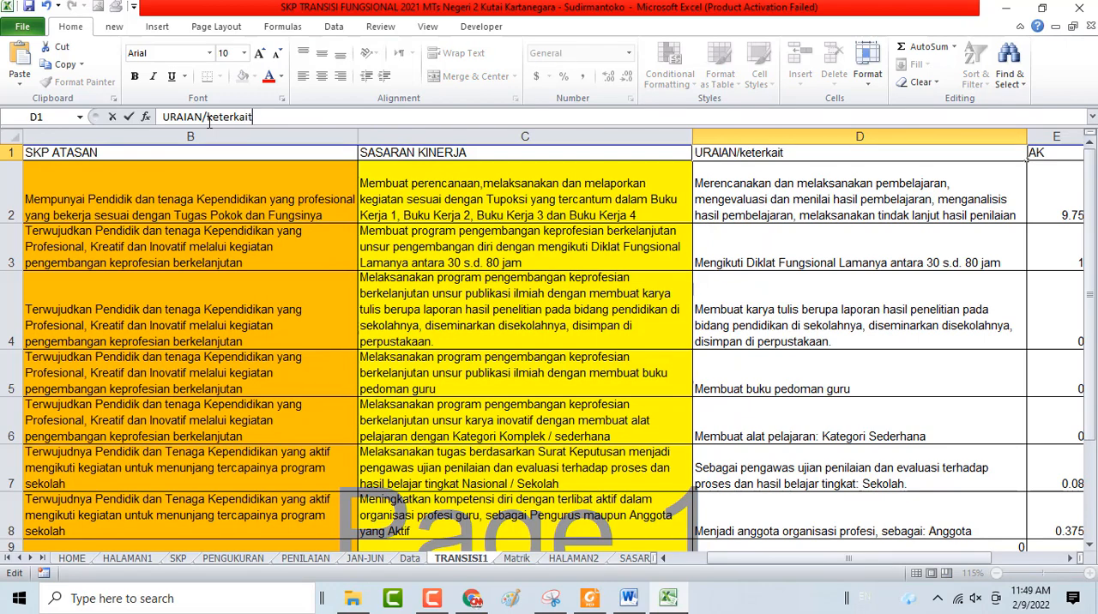
{"action": "key", "text": "BackSpace"}
{"action": "key", "text": "BackSpace"}
{"action": "key", "text": "BackSpace"}
{"action": "key", "text": "BackSpace"}
{"action": "key", "text": "BackSpace"}
{"action": "key", "text": "BackSpace"}
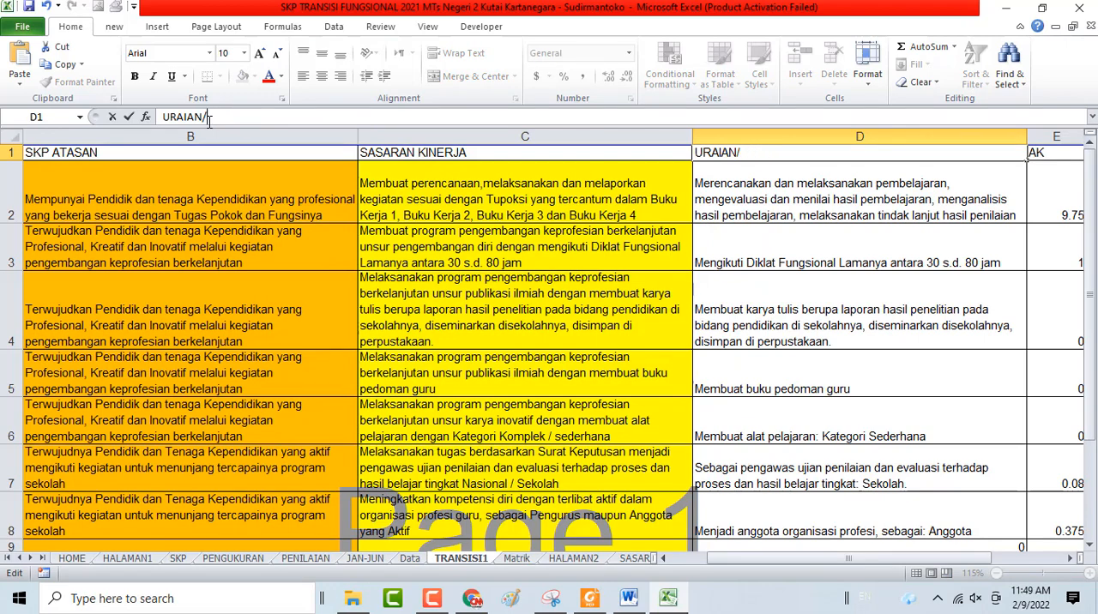
{"action": "type", "text": "KETERKA"}
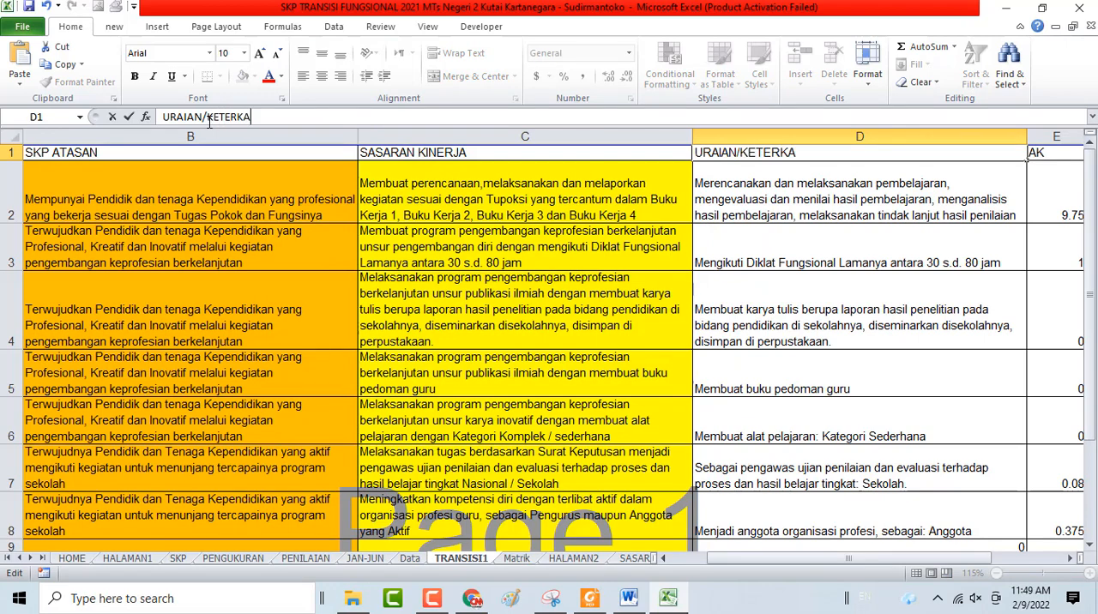
{"action": "type", "text": "ITAN"}
{"action": "key", "text": "Return"}
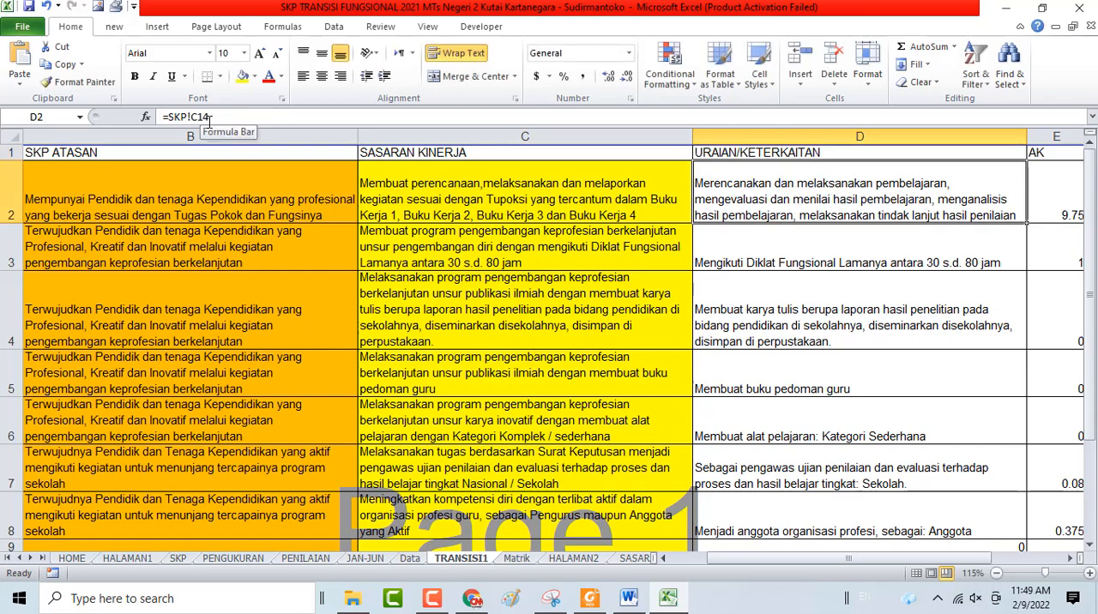
Check the Sasaran Kinerja heading, the SKP reference behind D2 and the AK value in E2
{"action": "left_click", "coordinate": [463, 151]}
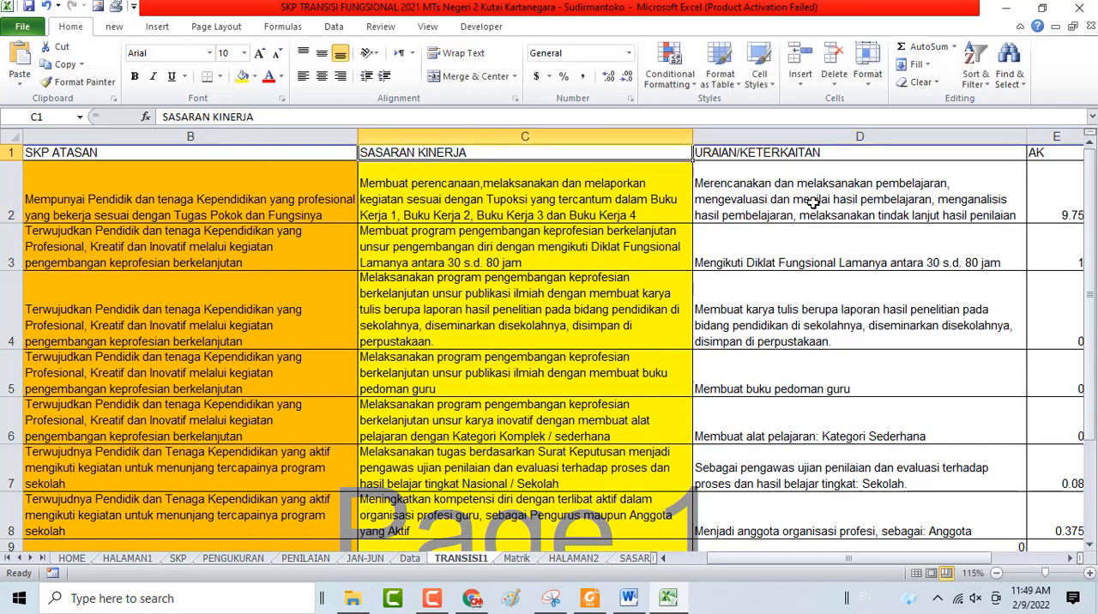
{"action": "left_click", "coordinate": [728, 203]}
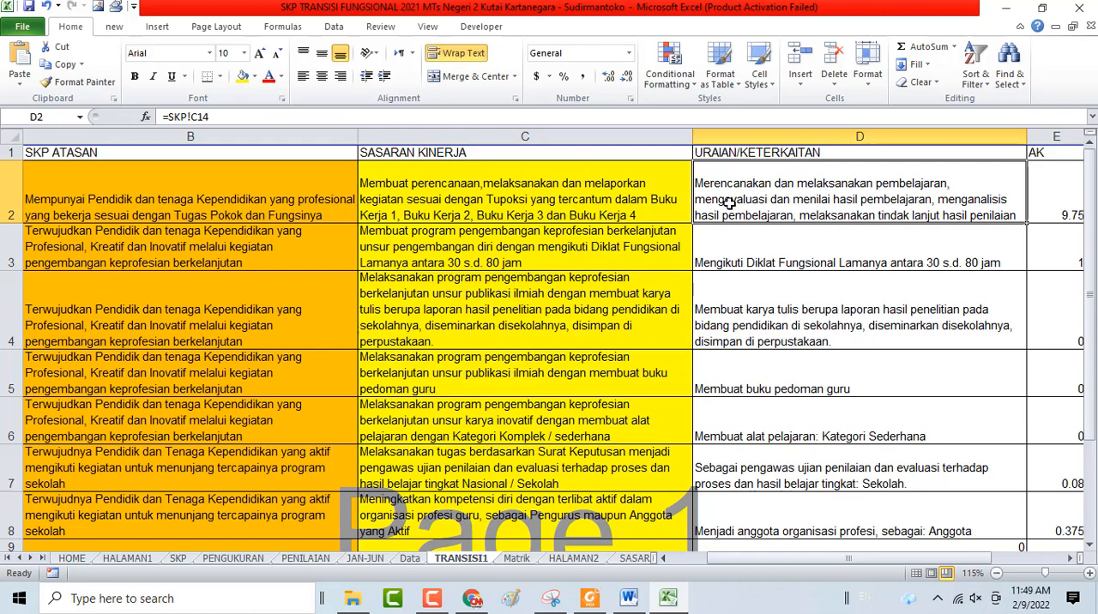
{"action": "key", "text": "Right"}
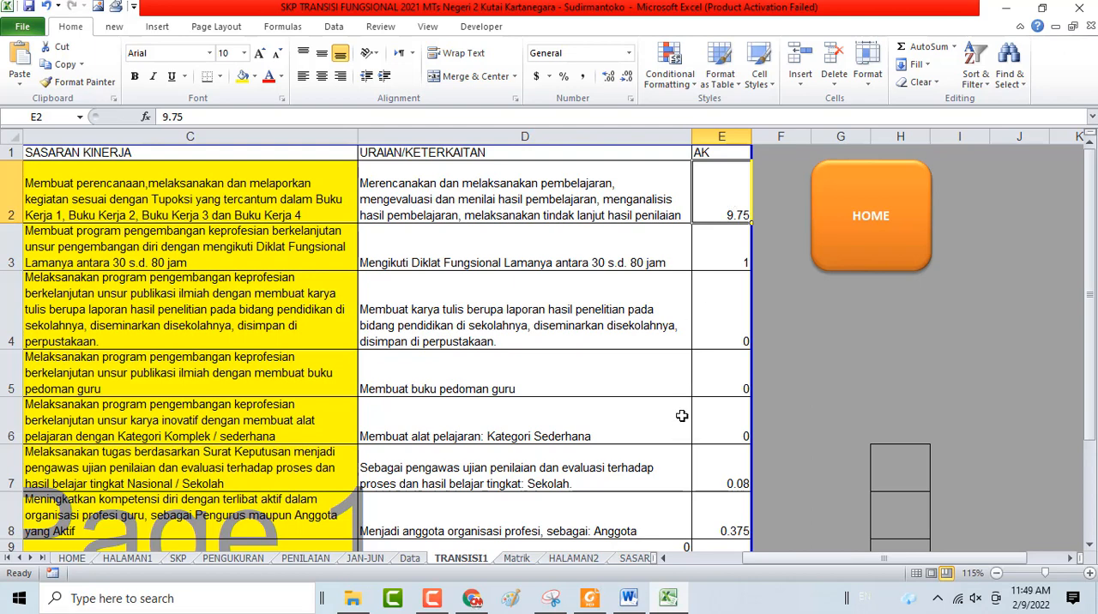
Switch to Foxit Reader and examine the teacher activity and credit table in the PERMENPAN2009_016 appendix
{"action": "left_click", "coordinate": [603, 598]}
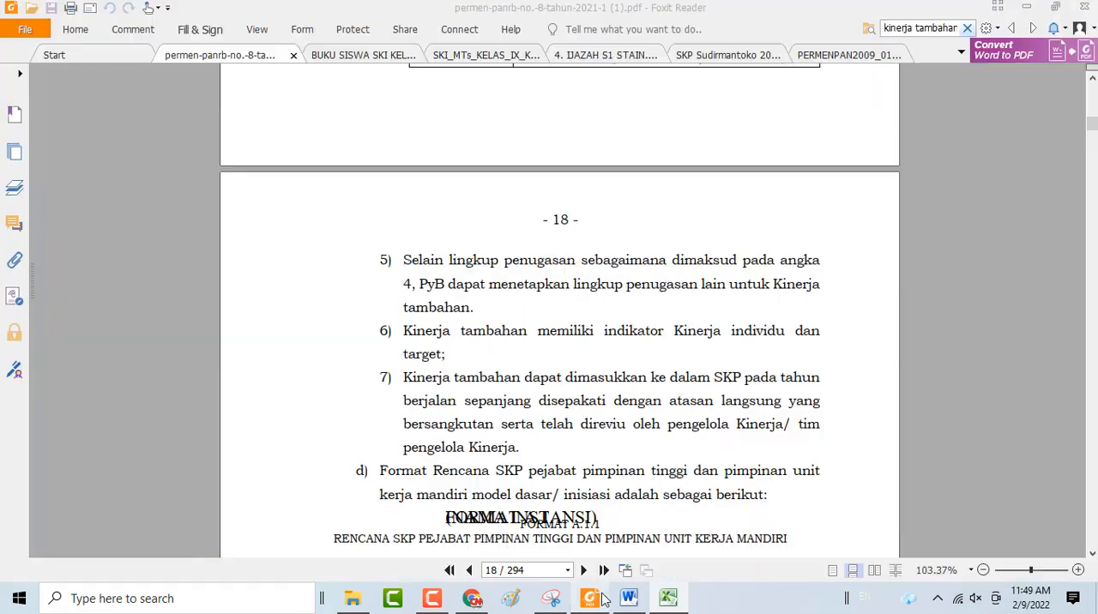
{"action": "left_click", "coordinate": [826, 56]}
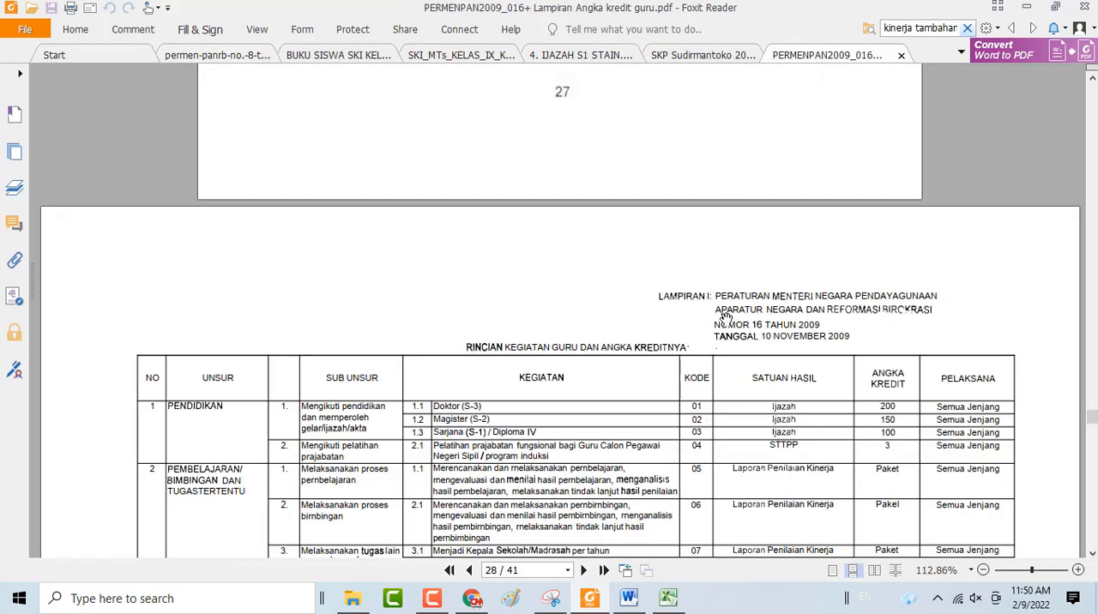
{"action": "scroll", "coordinate": [621, 414], "scroll_direction": "down", "scroll_amount": 2}
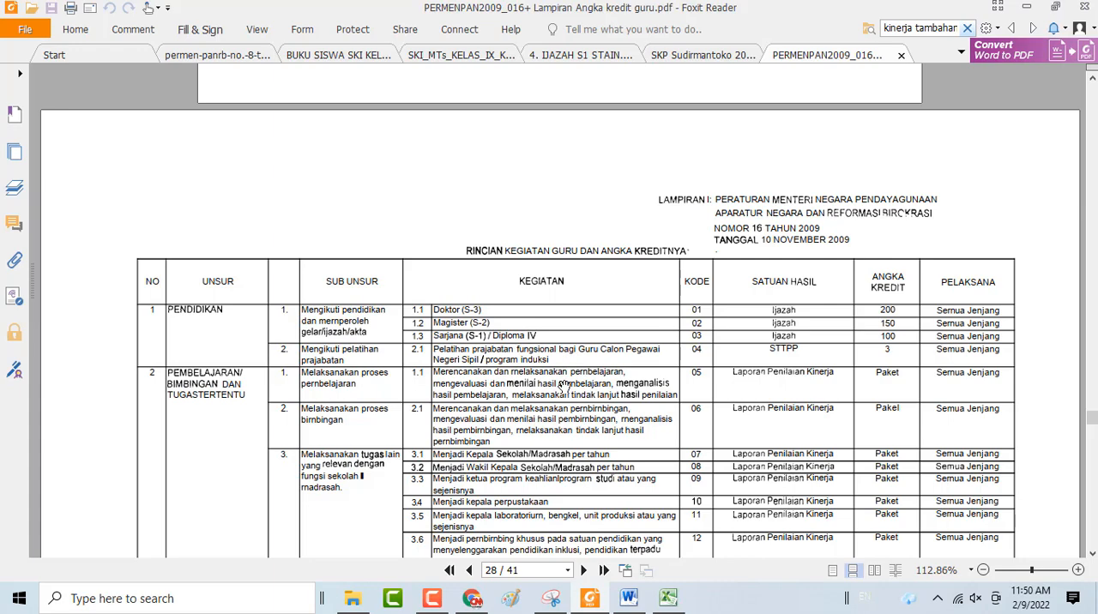
{"action": "scroll", "coordinate": [552, 423], "scroll_direction": "down", "scroll_amount": 4}
{"action": "scroll", "coordinate": [601, 377], "scroll_direction": "up", "scroll_amount": 3}
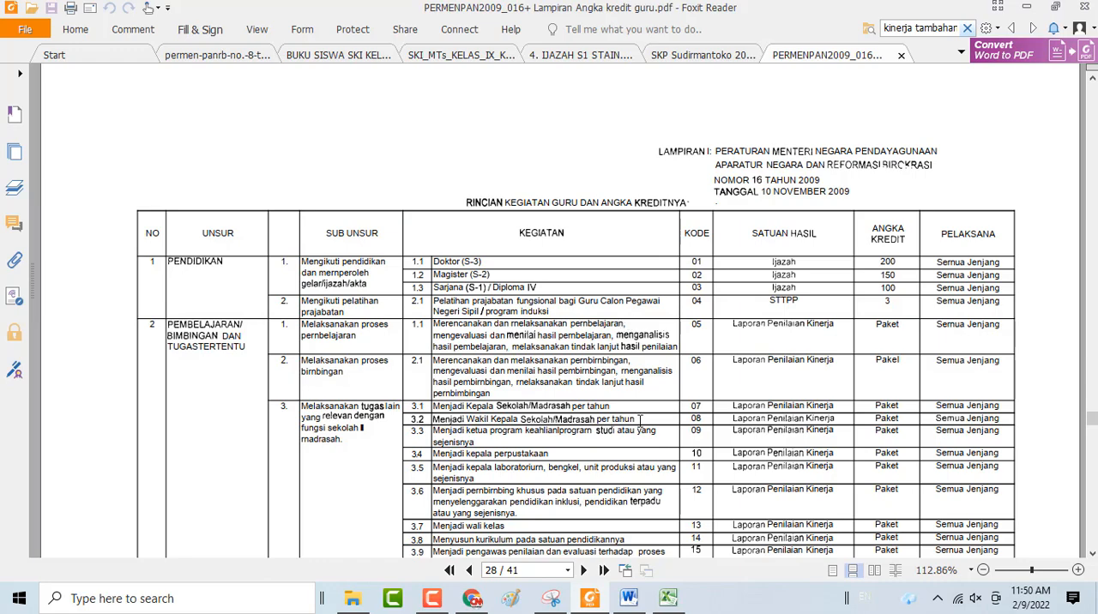
Switch back to Excel, review the Uraian/Keterkaitan entries in D2:D8, and view the legal basis list on the HOME sheet
{"action": "left_click", "coordinate": [670, 601]}
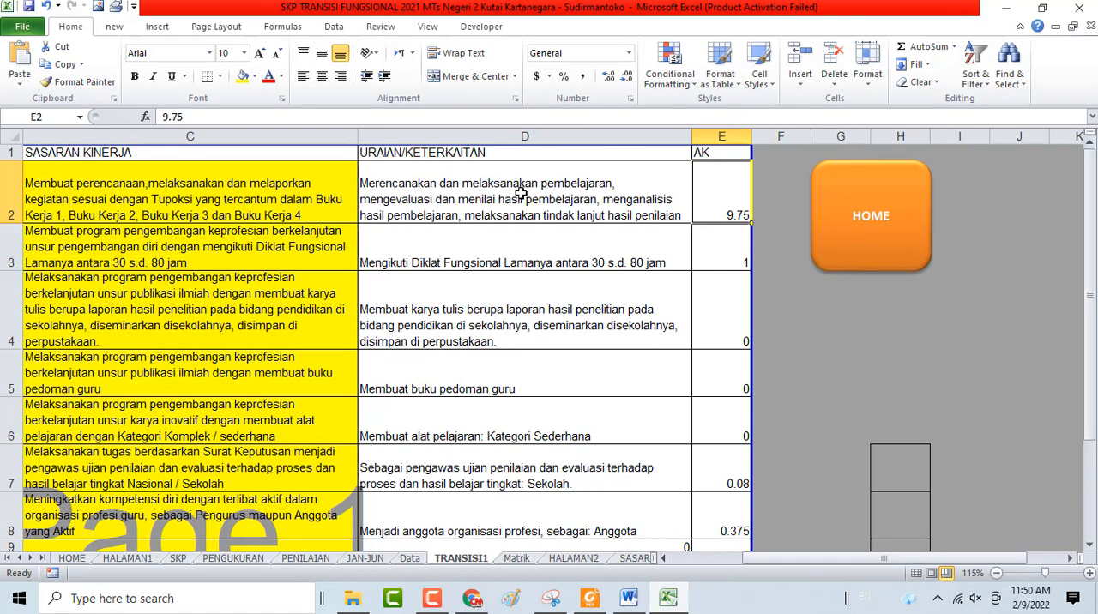
{"action": "left_click_drag", "start_coordinate": [520, 194], "coordinate": [511, 515]}
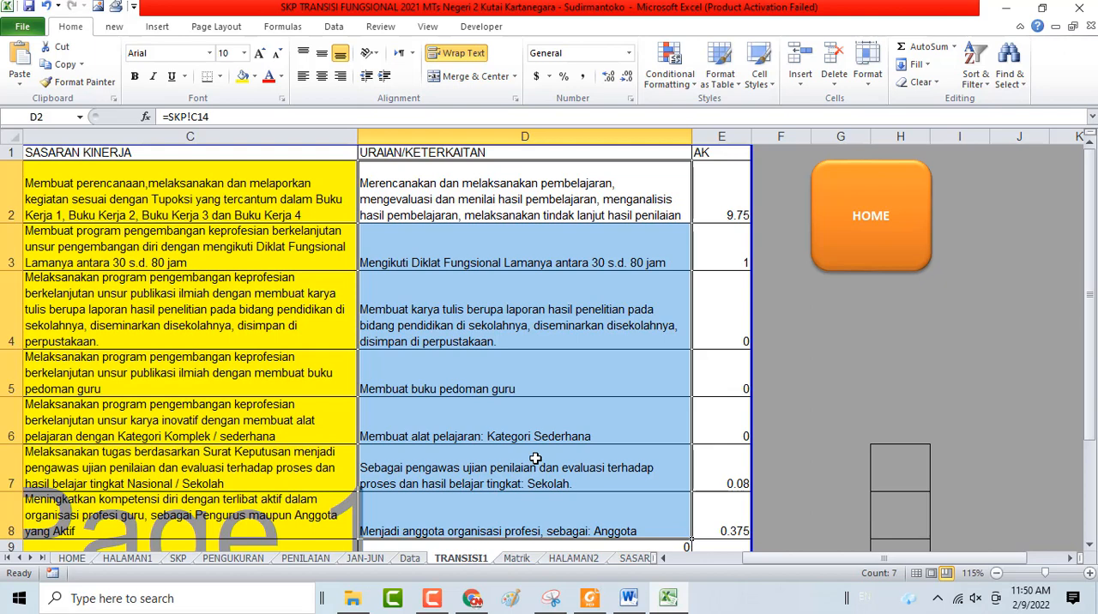
{"action": "left_click", "coordinate": [869, 234]}
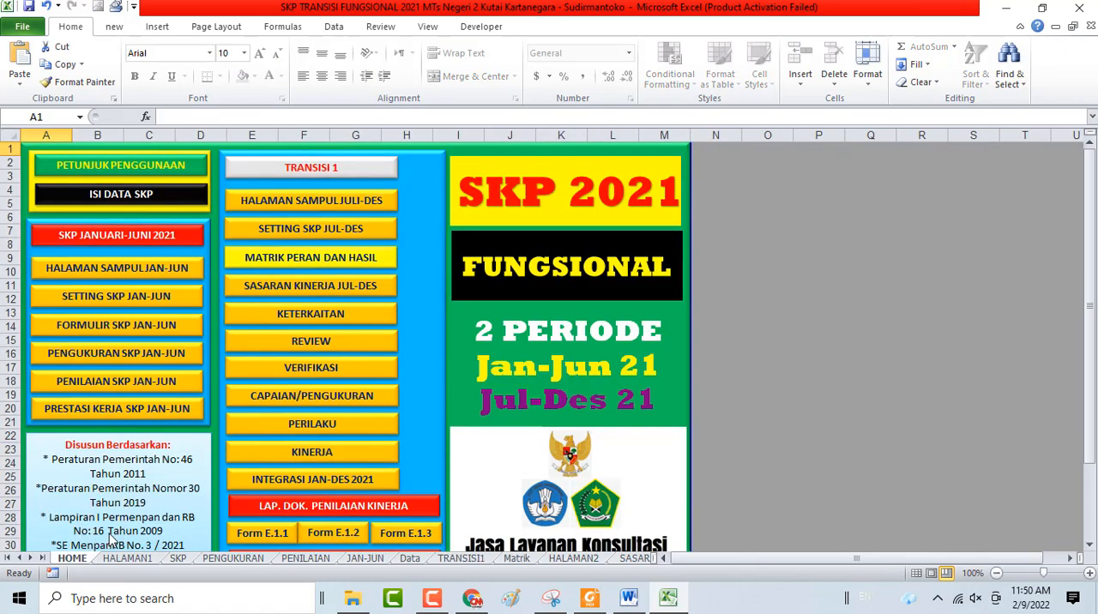
{"action": "scroll", "coordinate": [163, 519], "scroll_direction": "down", "scroll_amount": 1}
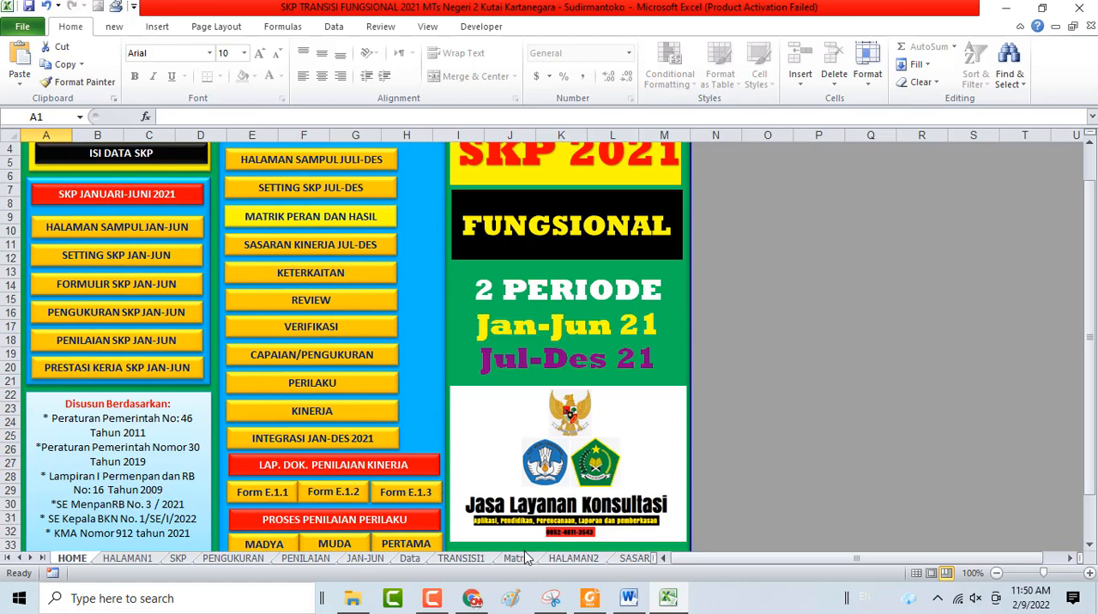
Switch to Foxit Reader and look over the learning, additional duty and professional development activities in the Lampiran I table
{"action": "left_click", "coordinate": [590, 599]}
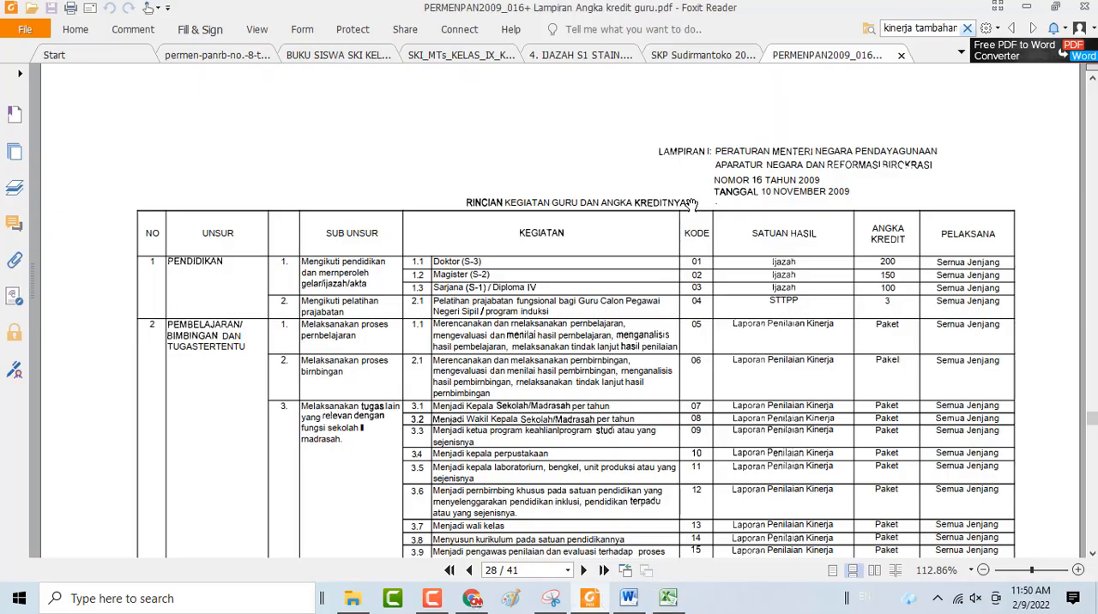
{"action": "scroll", "coordinate": [743, 280], "scroll_direction": "down", "scroll_amount": 3}
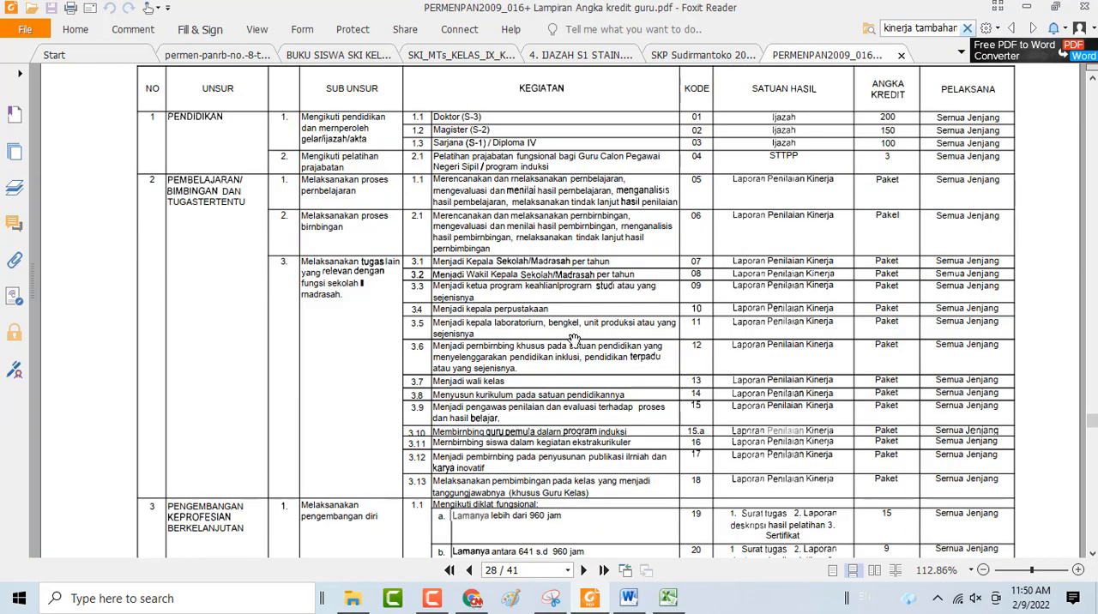
{"action": "scroll", "coordinate": [573, 339], "scroll_direction": "down", "scroll_amount": 4}
{"action": "scroll", "coordinate": [573, 339], "scroll_direction": "up", "scroll_amount": 6}
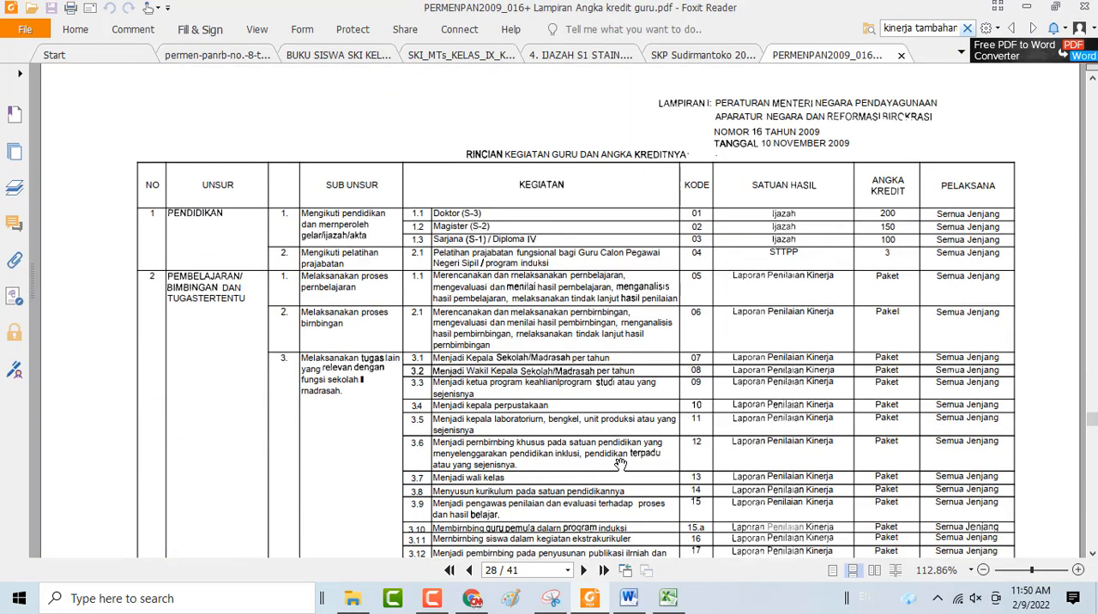
Switch to Excel, reopen Transisi 1, and compare the SKP!C14 reference in D2 with its source activity on the SKP sheet
{"action": "left_click", "coordinate": [669, 599]}
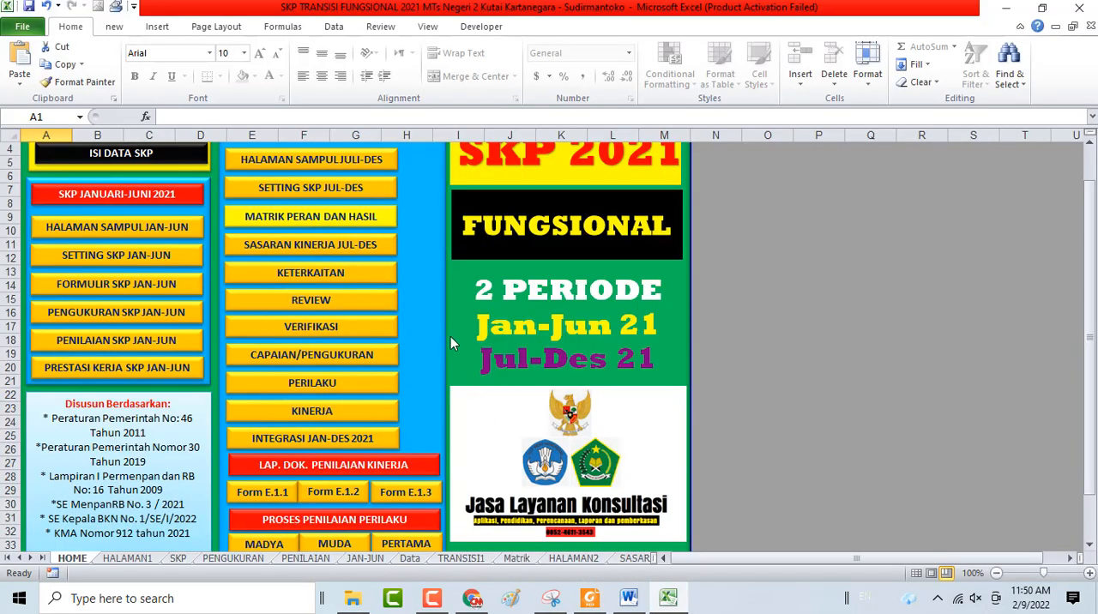
{"action": "scroll", "coordinate": [312, 191], "scroll_direction": "up", "scroll_amount": 1}
{"action": "left_click", "coordinate": [311, 170]}
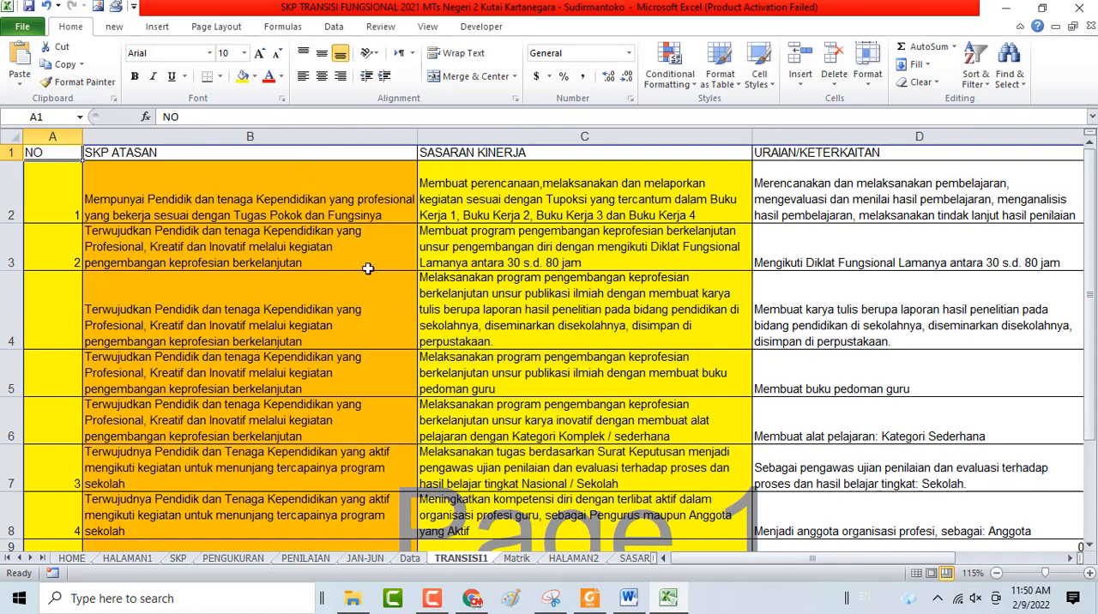
{"action": "left_click", "coordinate": [775, 213]}
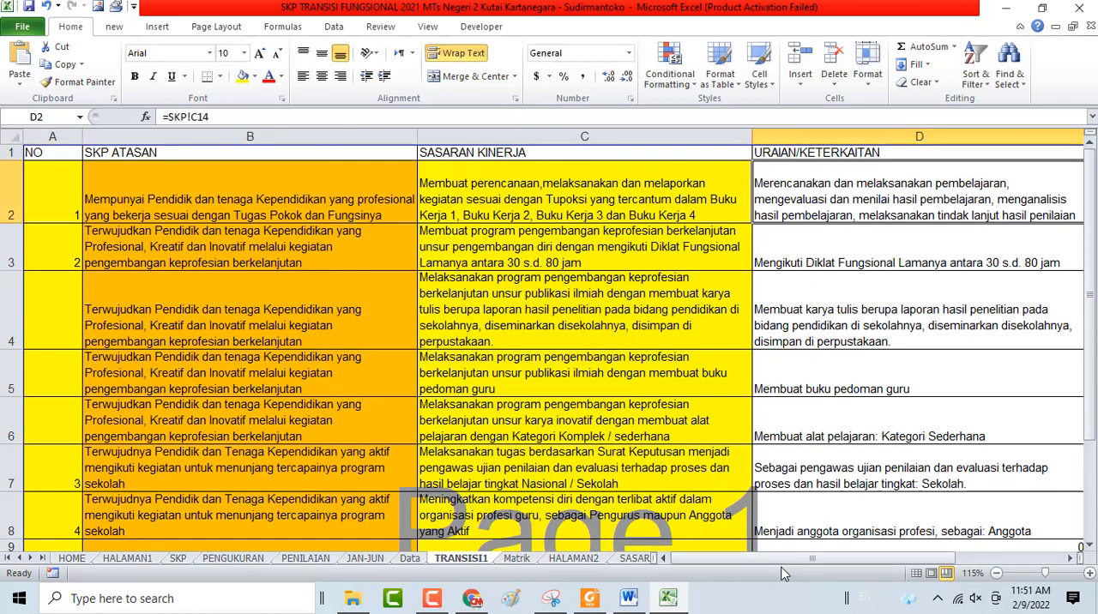
{"action": "left_click_drag", "start_coordinate": [773, 560], "coordinate": [836, 559]}
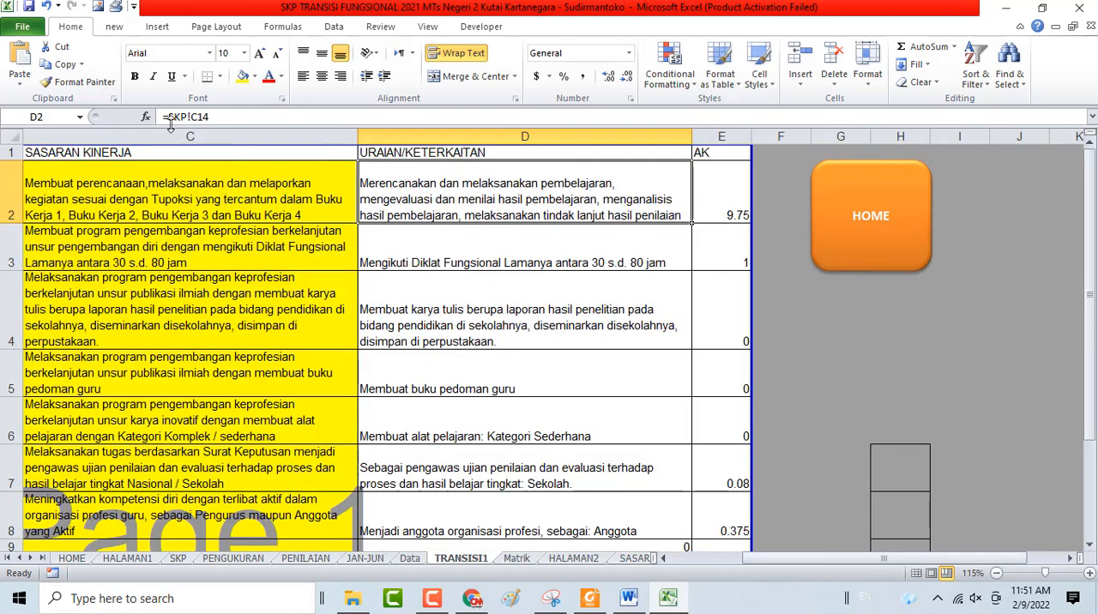
{"action": "left_click", "coordinate": [177, 558]}
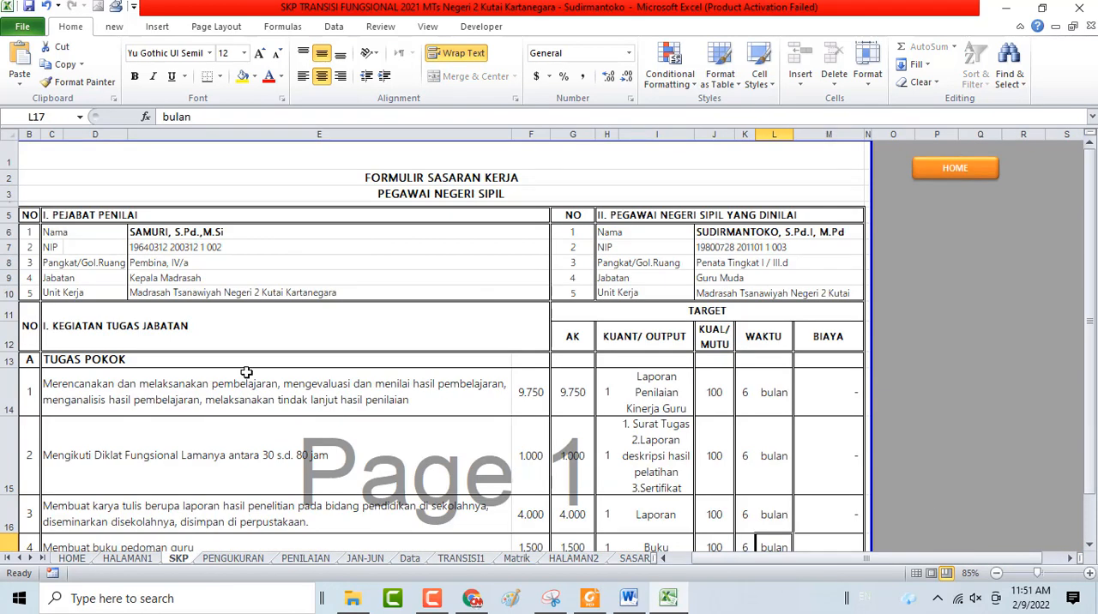
{"action": "left_click", "coordinate": [464, 559]}
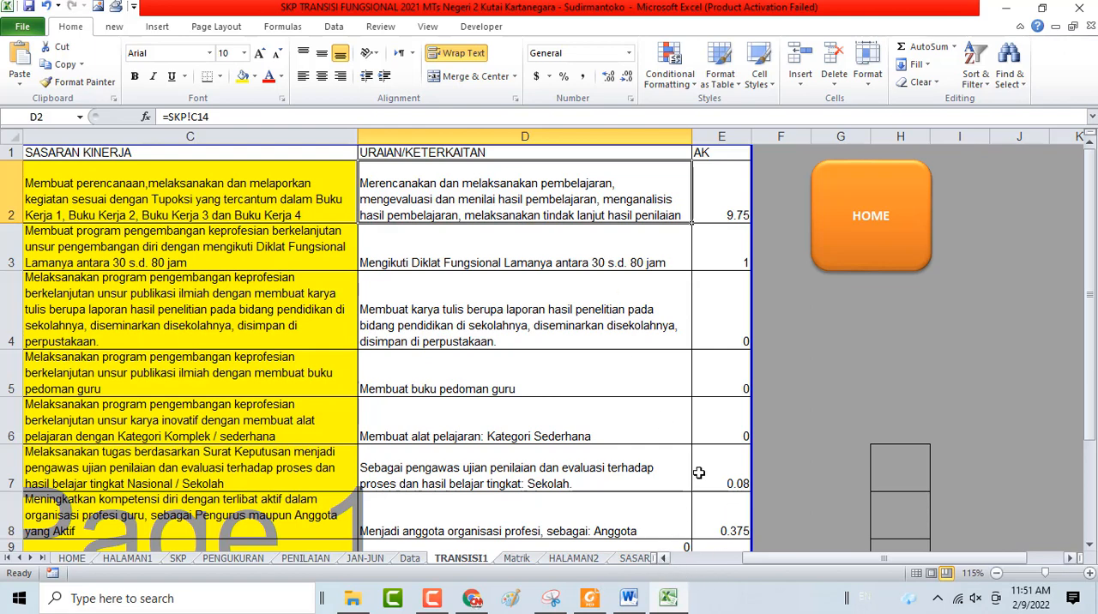
Check the AK values in E4, E5 and E6 for the scientific paper, teacher guidebook and teaching aid activities
{"action": "left_click", "coordinate": [735, 340]}
{"action": "left_click", "coordinate": [731, 374]}
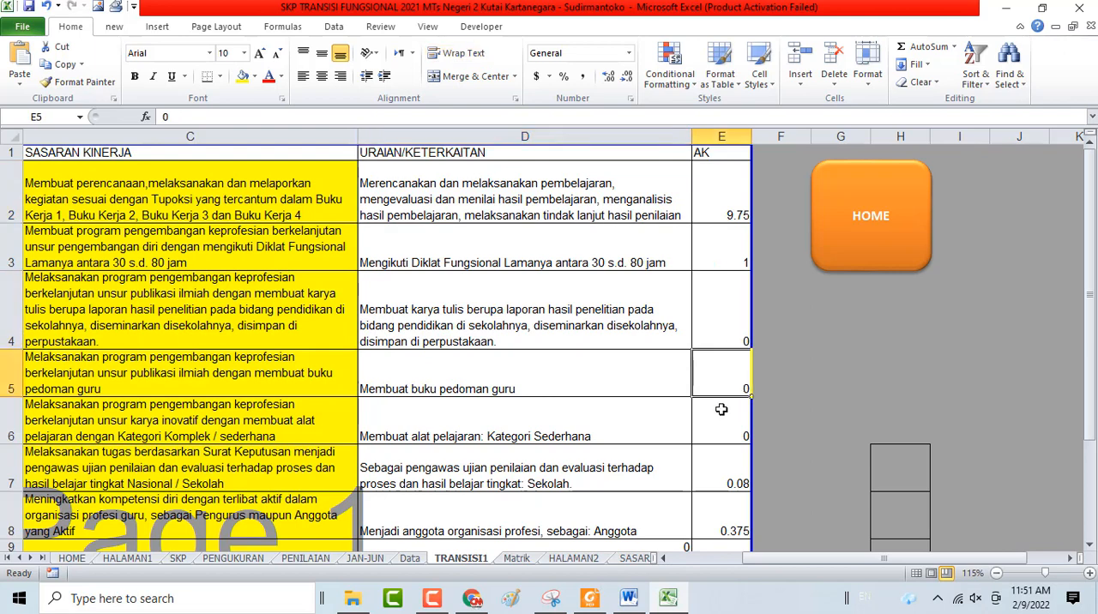
{"action": "left_click", "coordinate": [722, 420]}
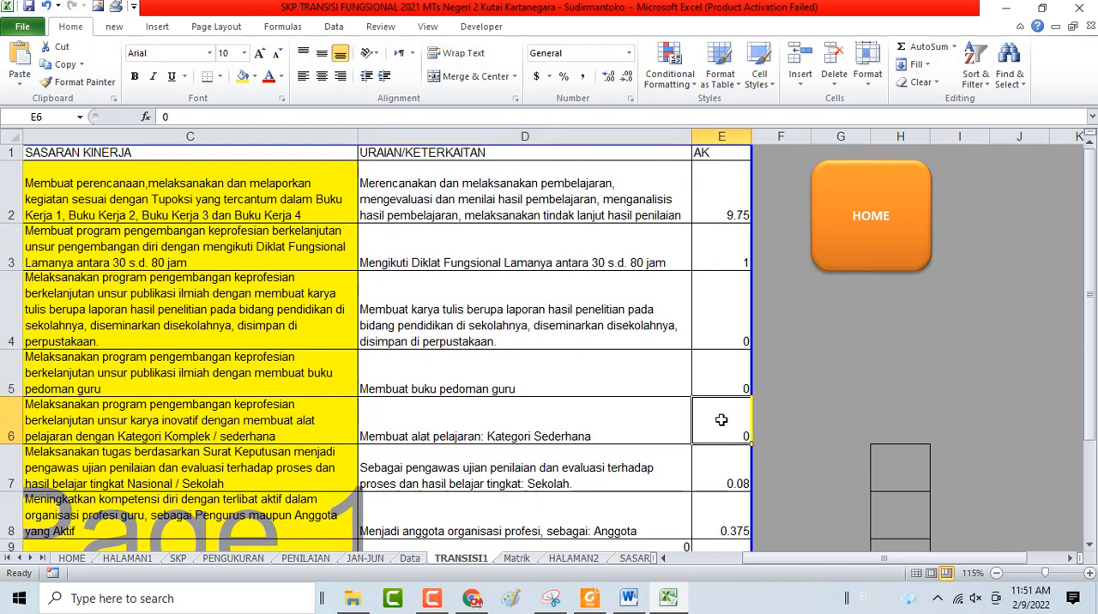
{"action": "left_click", "coordinate": [733, 331]}
{"action": "left_click", "coordinate": [728, 380]}
{"action": "left_click", "coordinate": [718, 422]}
Reduce the view to show all the columns and examine the unnumbered rows 4 to 6 against the AK entry in row 3
{"action": "scroll", "coordinate": [451, 412], "scroll_direction": "down", "scroll_amount": 2}
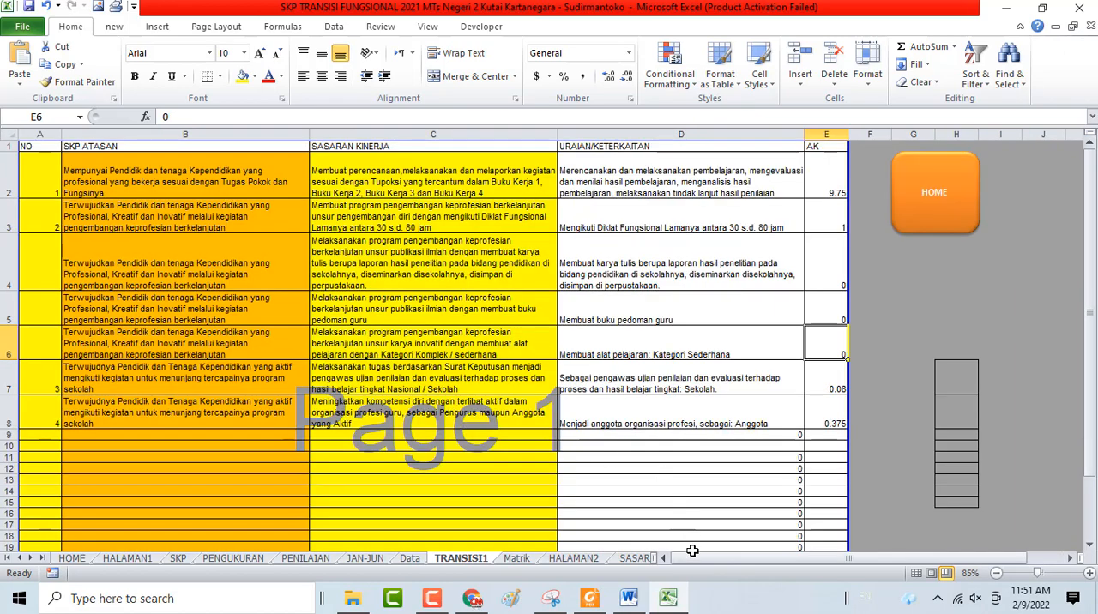
{"action": "left_click", "coordinate": [40, 262]}
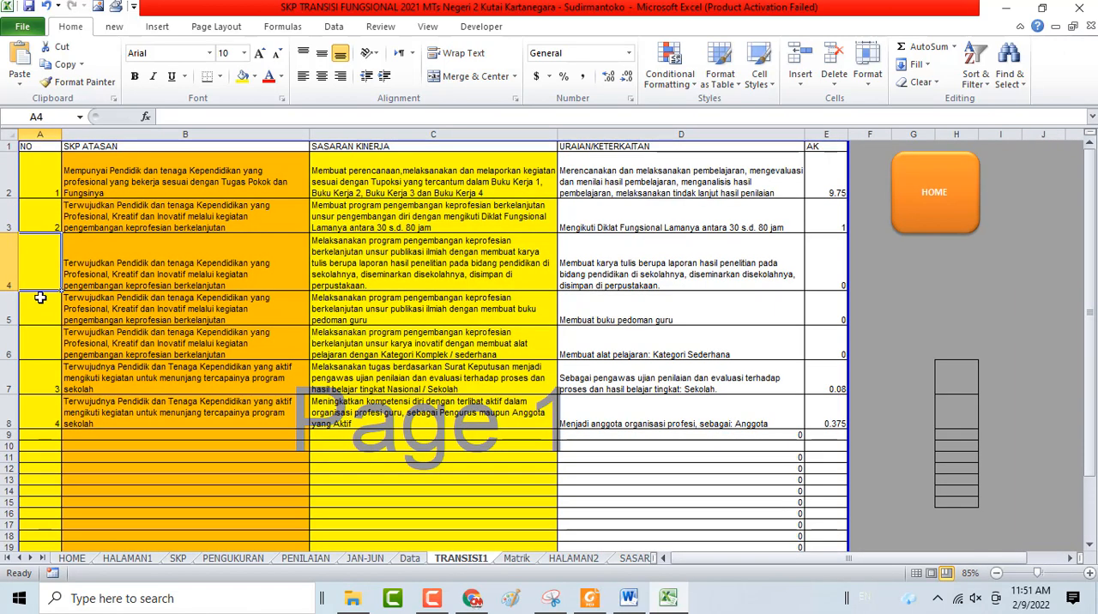
{"action": "left_click", "coordinate": [41, 302]}
{"action": "left_click", "coordinate": [45, 331]}
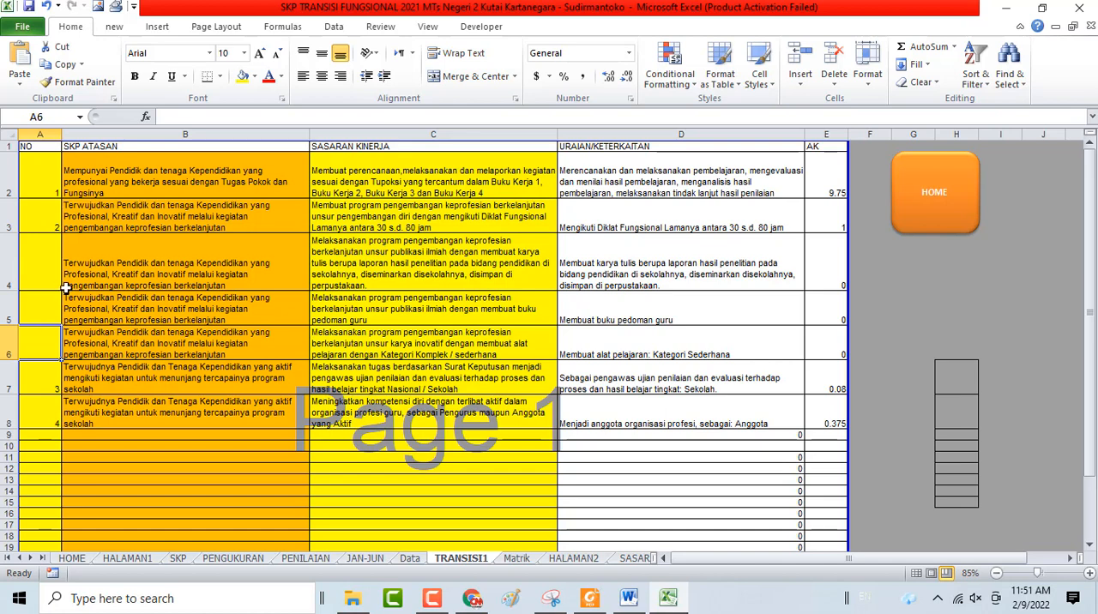
{"action": "left_click_drag", "start_coordinate": [54, 266], "coordinate": [817, 352]}
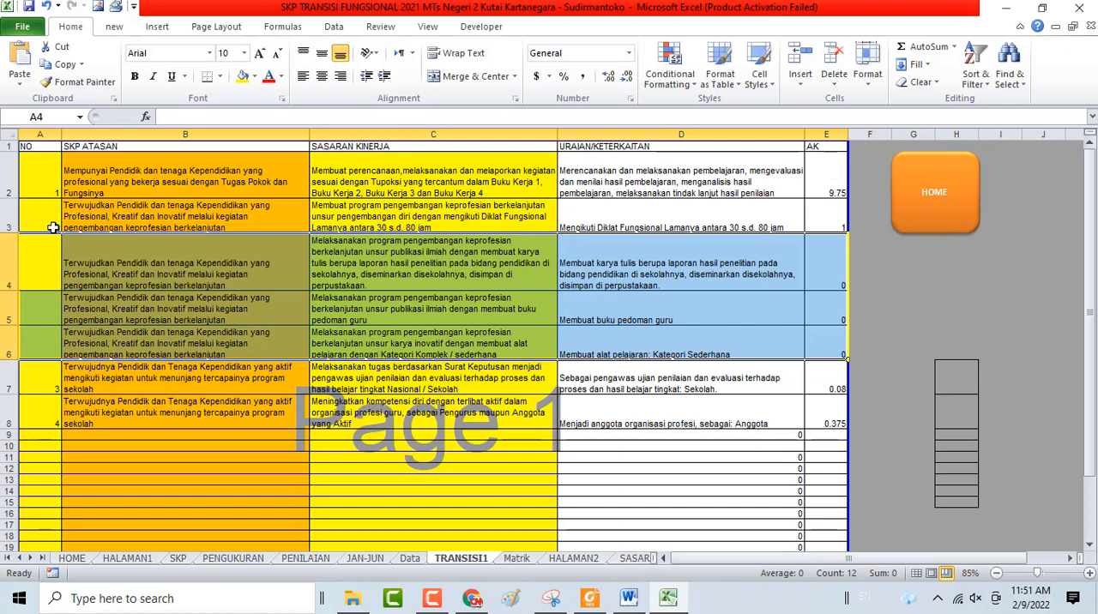
{"action": "left_click", "coordinate": [813, 212]}
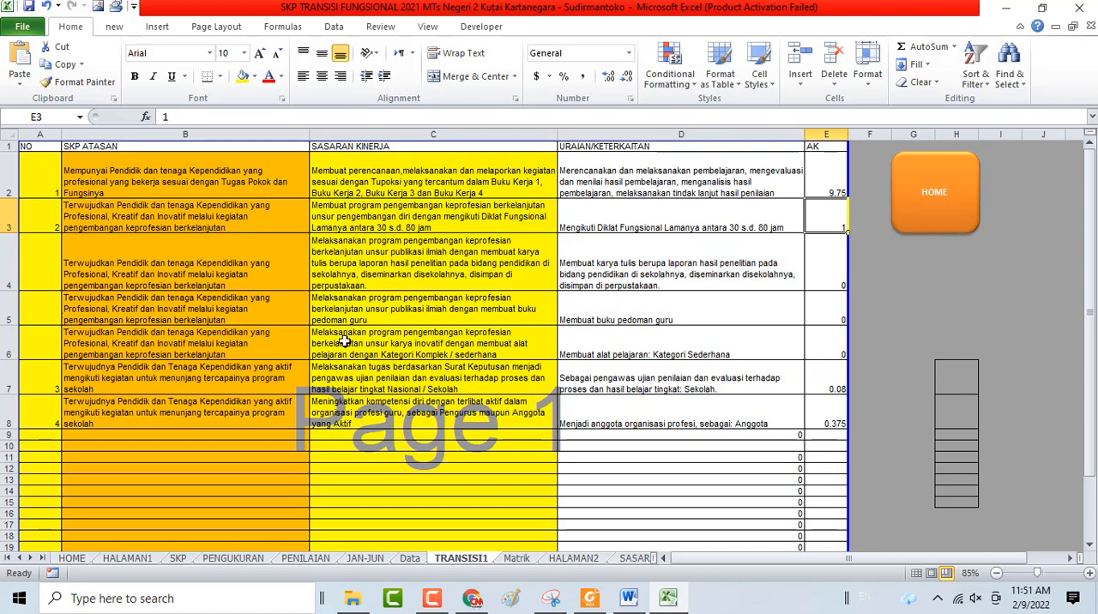
Examine the exam supervisor entry in row 7, including its matrix goal and AK value, and the activity reference in D8
{"action": "left_click", "coordinate": [50, 386]}
{"action": "left_click", "coordinate": [450, 381]}
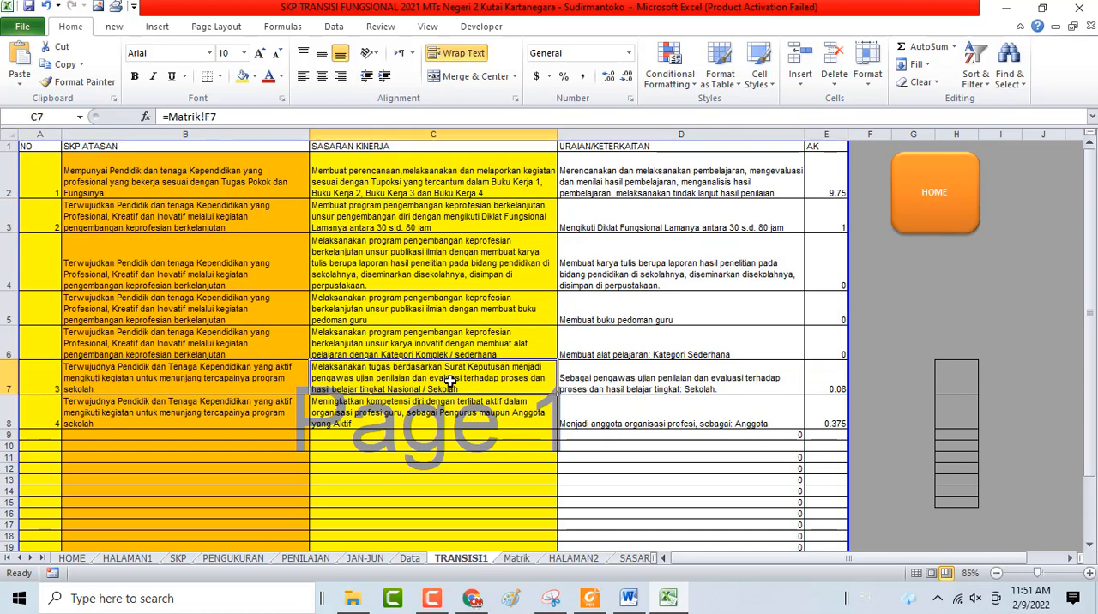
{"action": "left_click", "coordinate": [834, 388]}
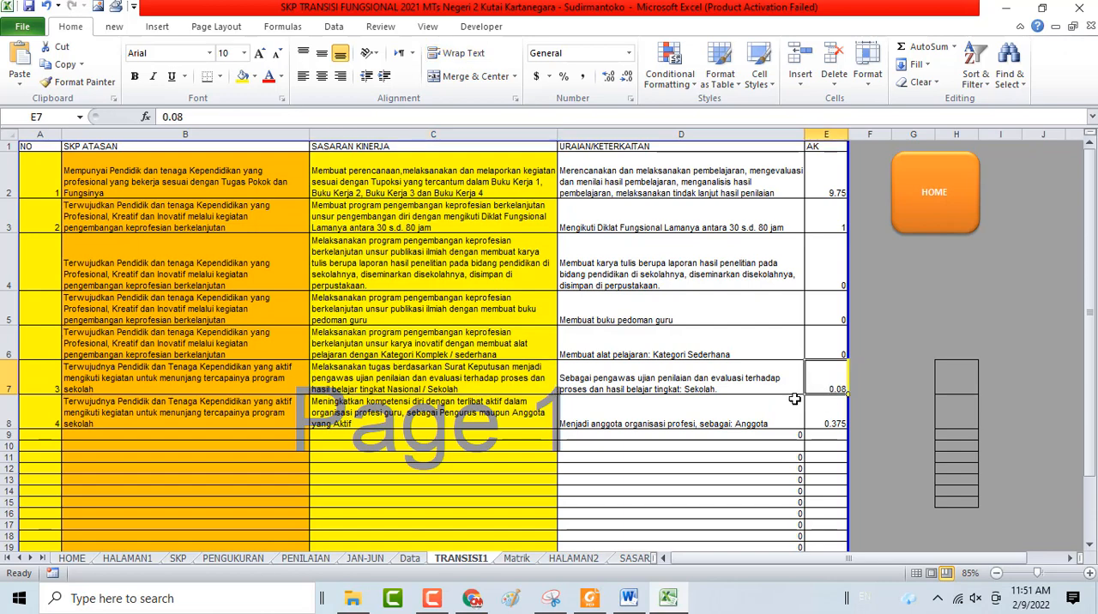
{"action": "left_click", "coordinate": [646, 424]}
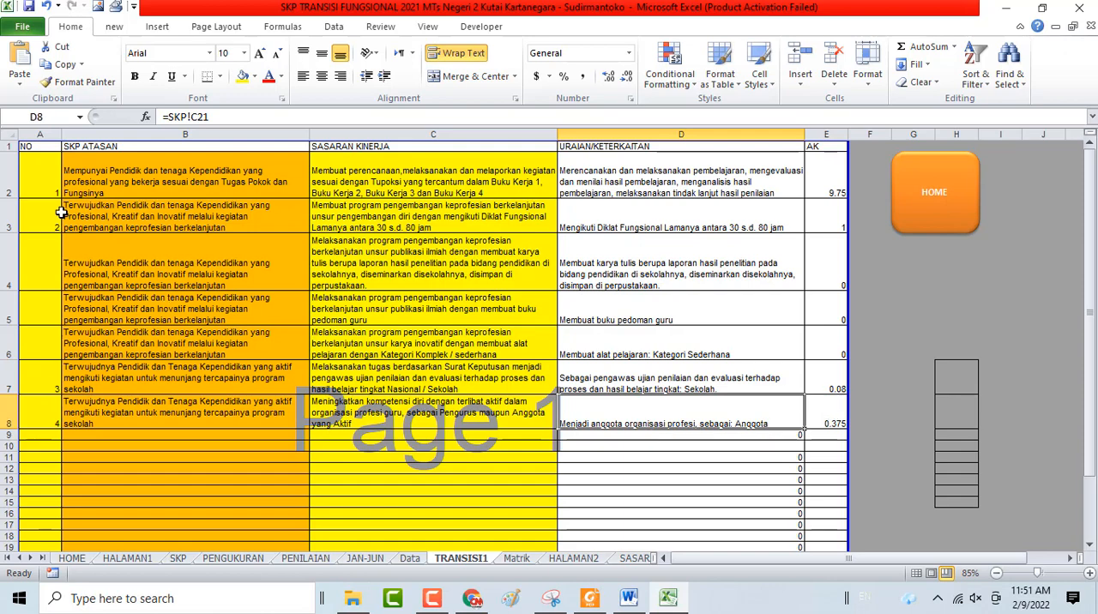
Go through the numbered rows 1 to 4 in the NO column, in A2, A3, A7 and A8
{"action": "left_click", "coordinate": [54, 192]}
{"action": "left_click", "coordinate": [37, 221]}
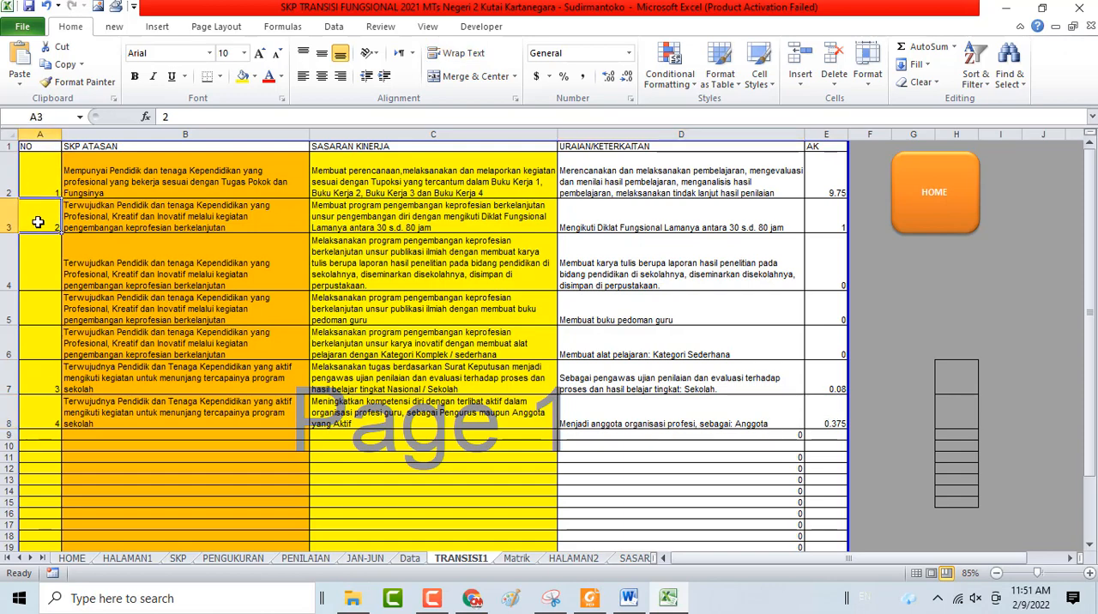
{"action": "left_click", "coordinate": [37, 381]}
{"action": "left_click", "coordinate": [43, 409]}
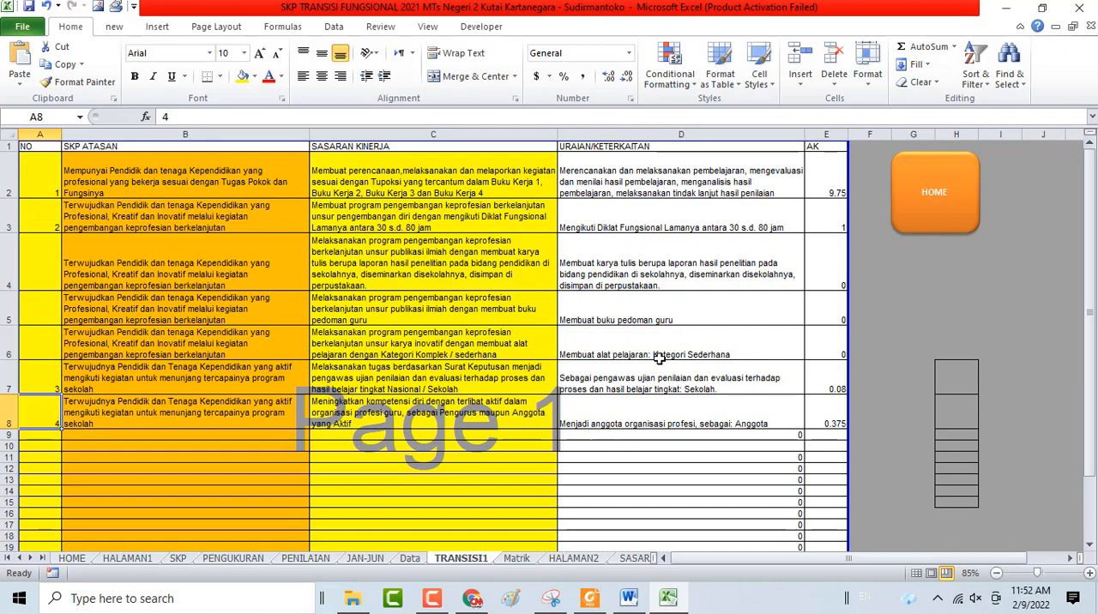
Look over the July–December cover page reached from the HOME sheet, and open the Matrik Peran dan Hasil sheet
{"action": "left_click", "coordinate": [928, 202]}
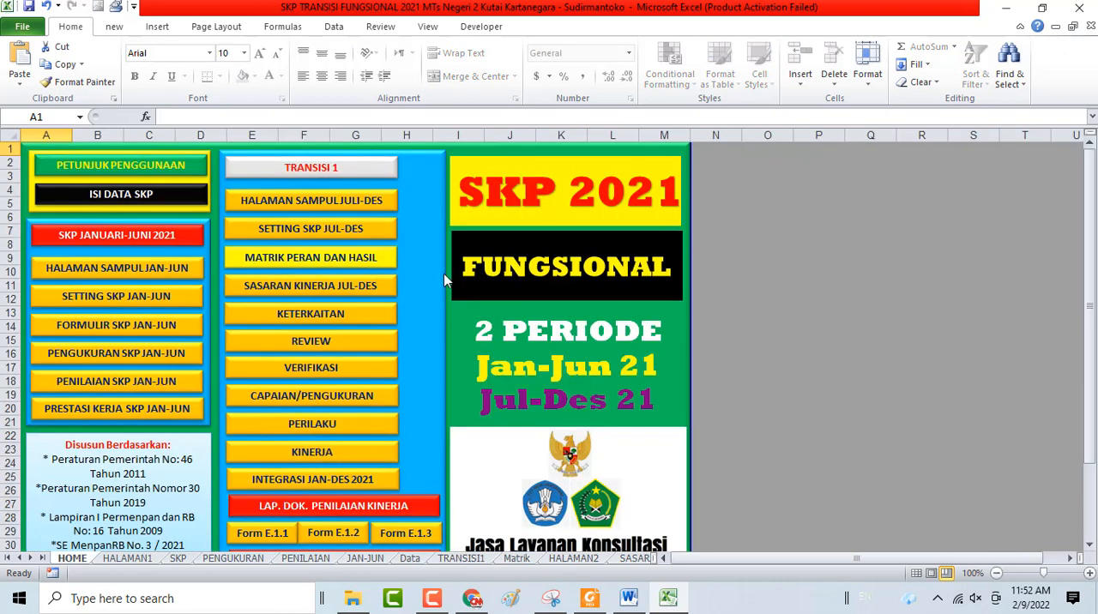
{"action": "left_click", "coordinate": [342, 204]}
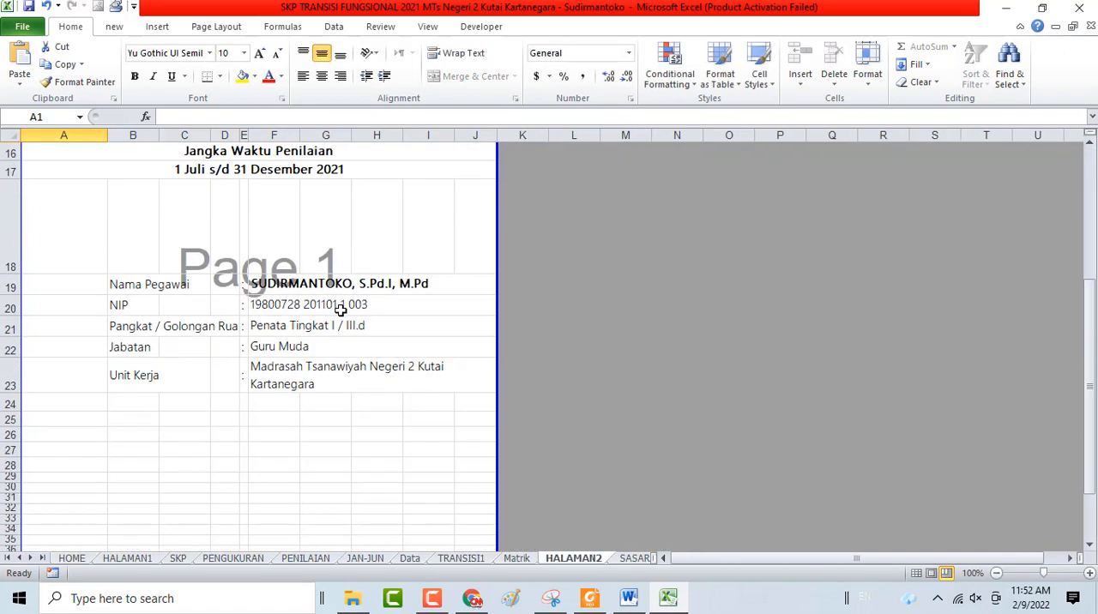
{"action": "scroll", "coordinate": [341, 309], "scroll_direction": "down", "scroll_amount": 8}
{"action": "scroll", "coordinate": [544, 320], "scroll_direction": "up", "scroll_amount": 8}
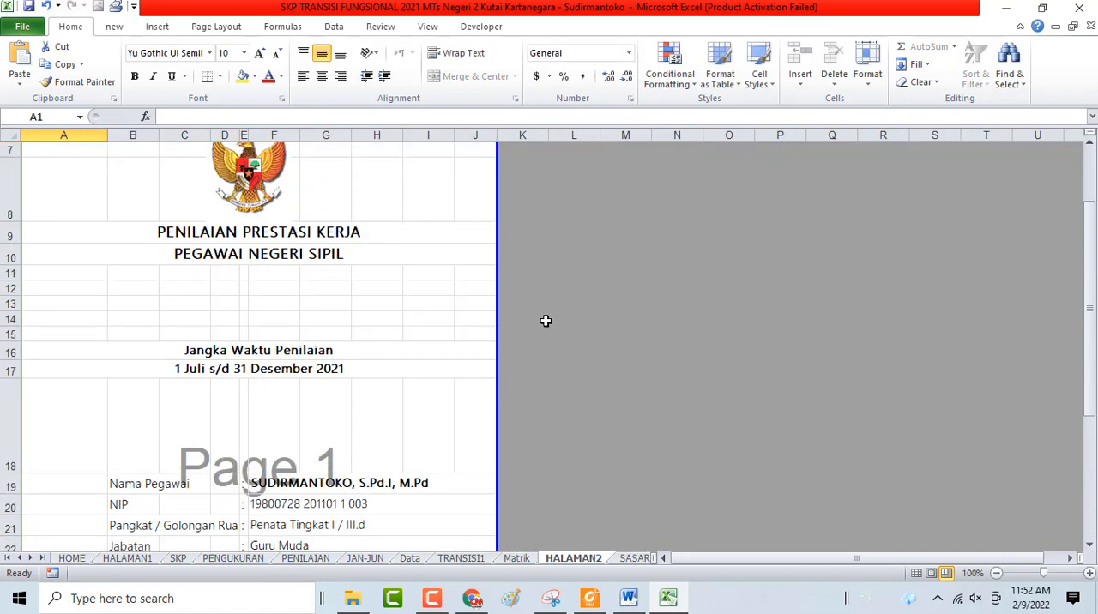
{"action": "left_click", "coordinate": [576, 170]}
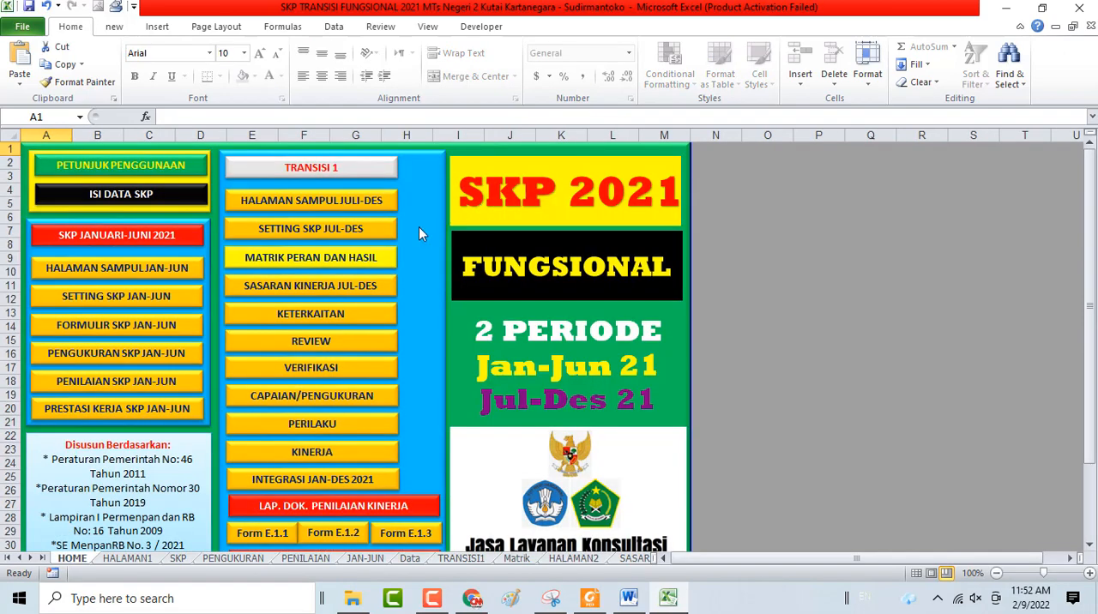
{"action": "left_click", "coordinate": [339, 259]}
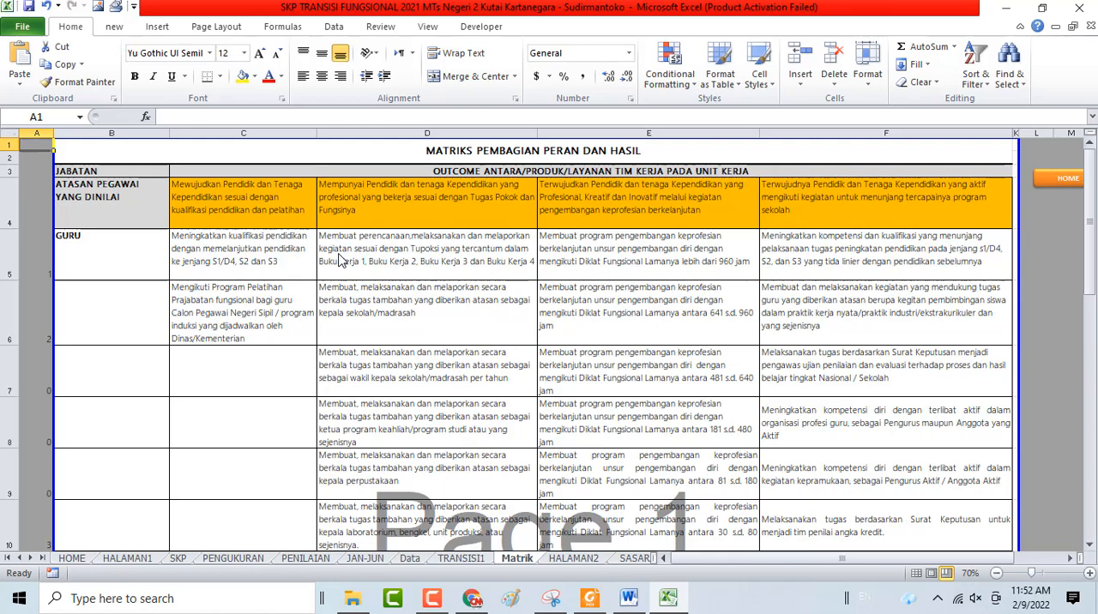
Open Sasaran Kinerja Jul-Des from the HOME sheet and examine the superior's performance plans for entries 1 to 4
{"action": "left_click", "coordinate": [1069, 179]}
{"action": "left_click", "coordinate": [342, 283]}
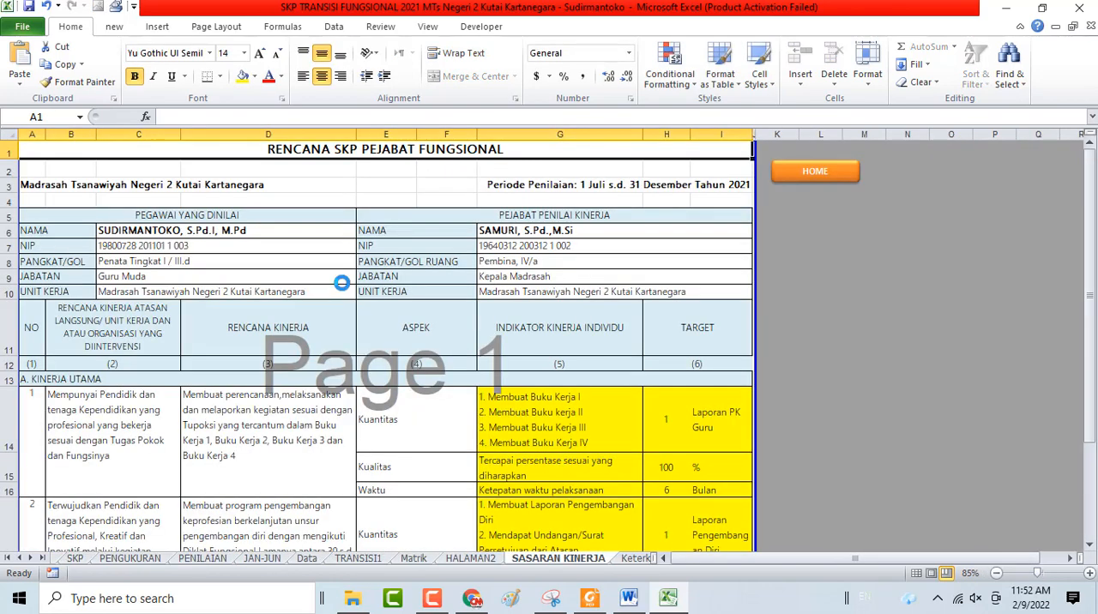
{"action": "scroll", "coordinate": [341, 284], "scroll_direction": "down", "scroll_amount": 3}
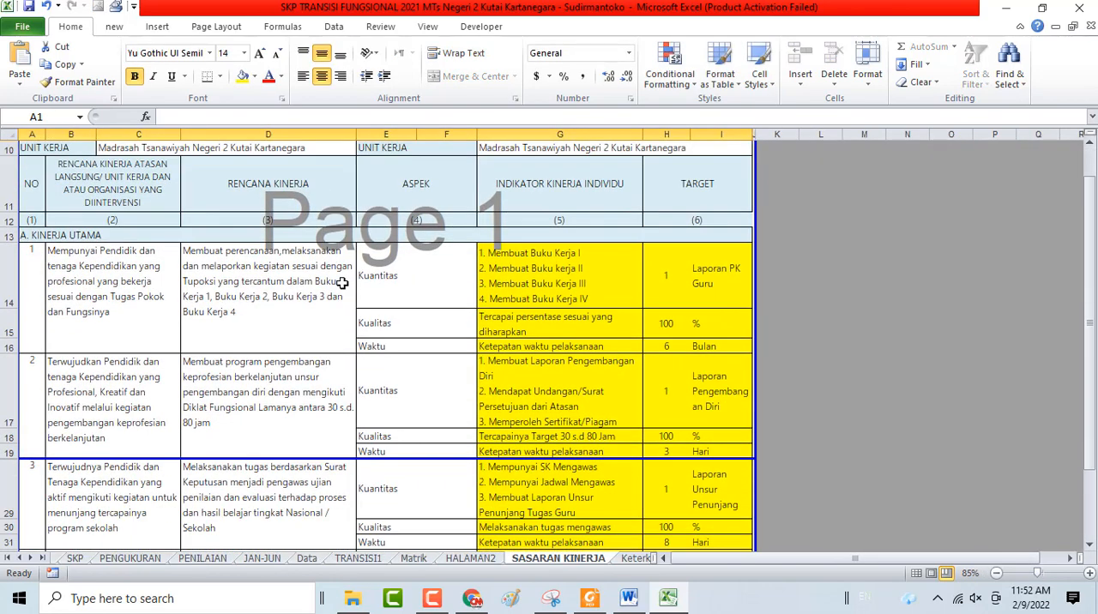
{"action": "left_click", "coordinate": [100, 191]}
{"action": "left_click", "coordinate": [89, 300]}
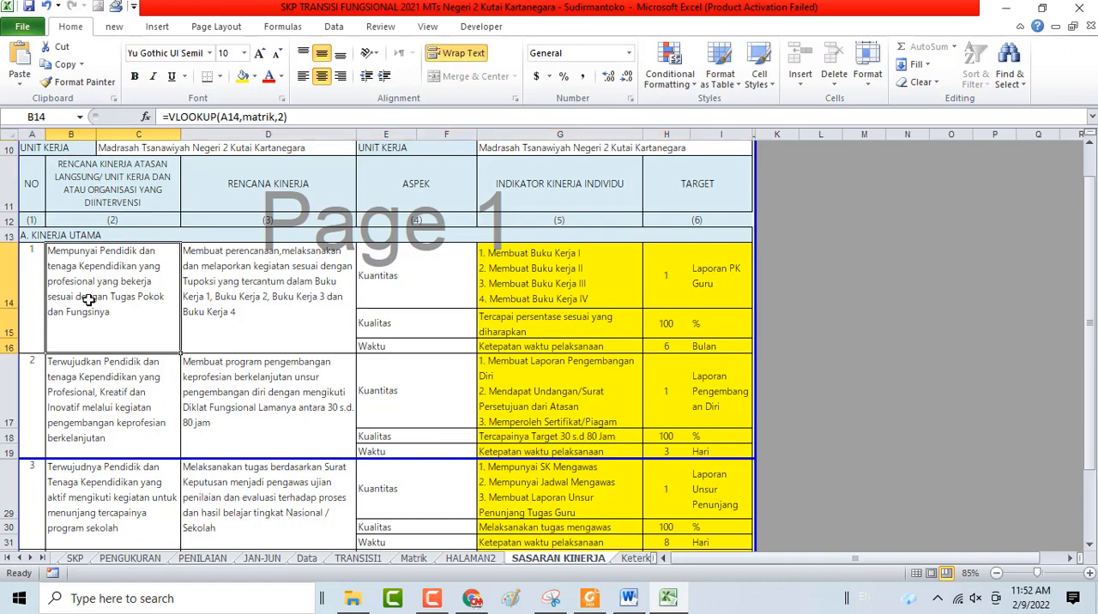
{"action": "left_click", "coordinate": [94, 379]}
{"action": "left_click", "coordinate": [101, 477]}
{"action": "scroll", "coordinate": [101, 477], "scroll_direction": "down", "scroll_amount": 2}
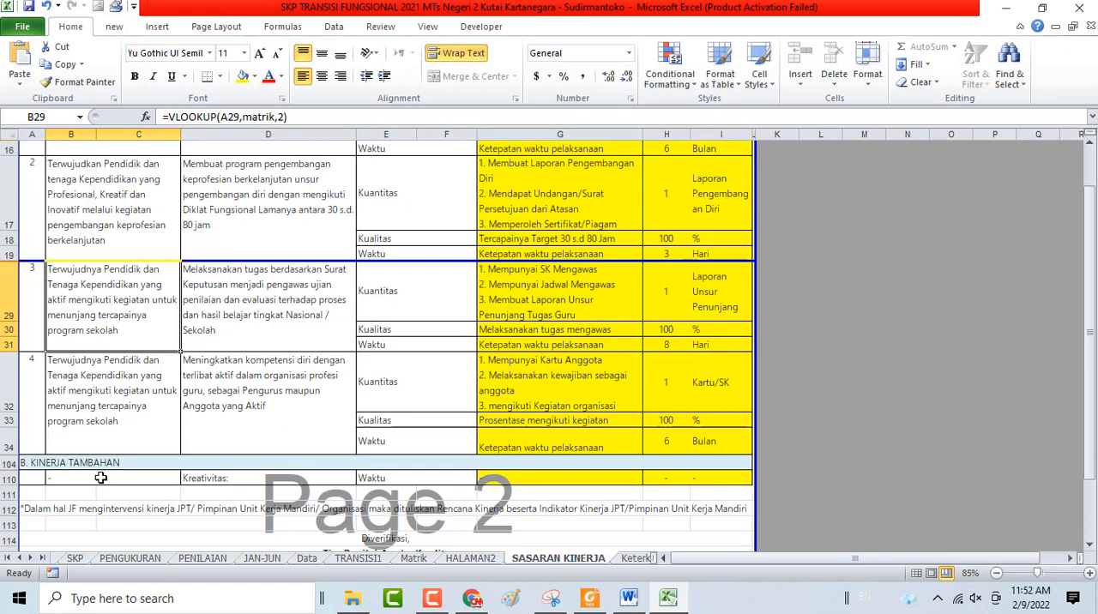
{"action": "left_click", "coordinate": [108, 422]}
{"action": "left_click", "coordinate": [133, 340]}
{"action": "left_click", "coordinate": [139, 246]}
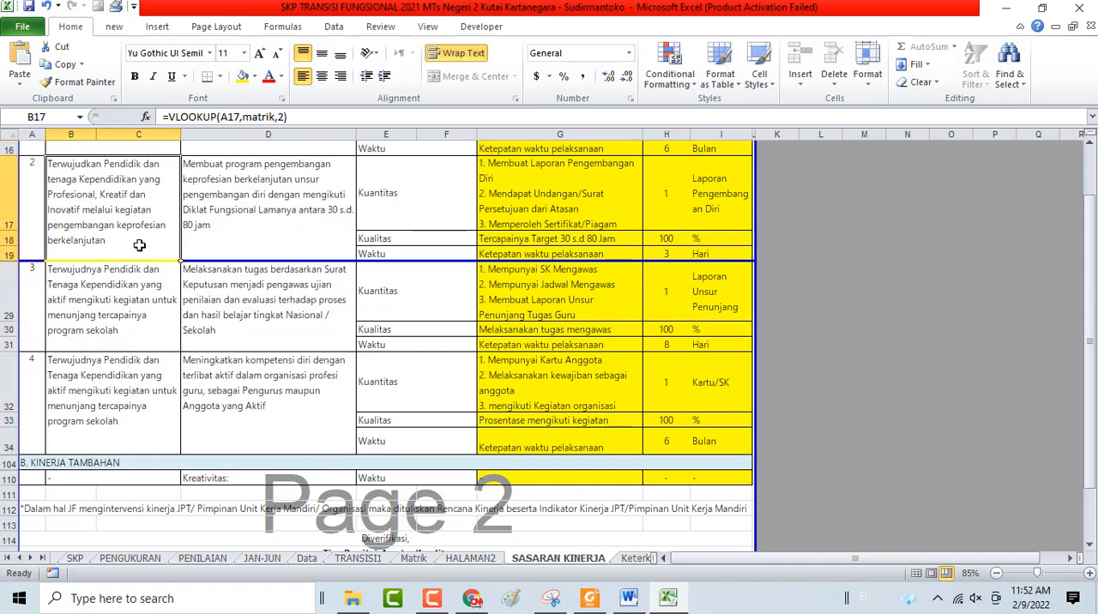
Check the Rencana Kinerja lookups for entries 1 and 2 and the quantity indicator of entry 1 in G14
{"action": "scroll", "coordinate": [292, 388], "scroll_direction": "up", "scroll_amount": 3}
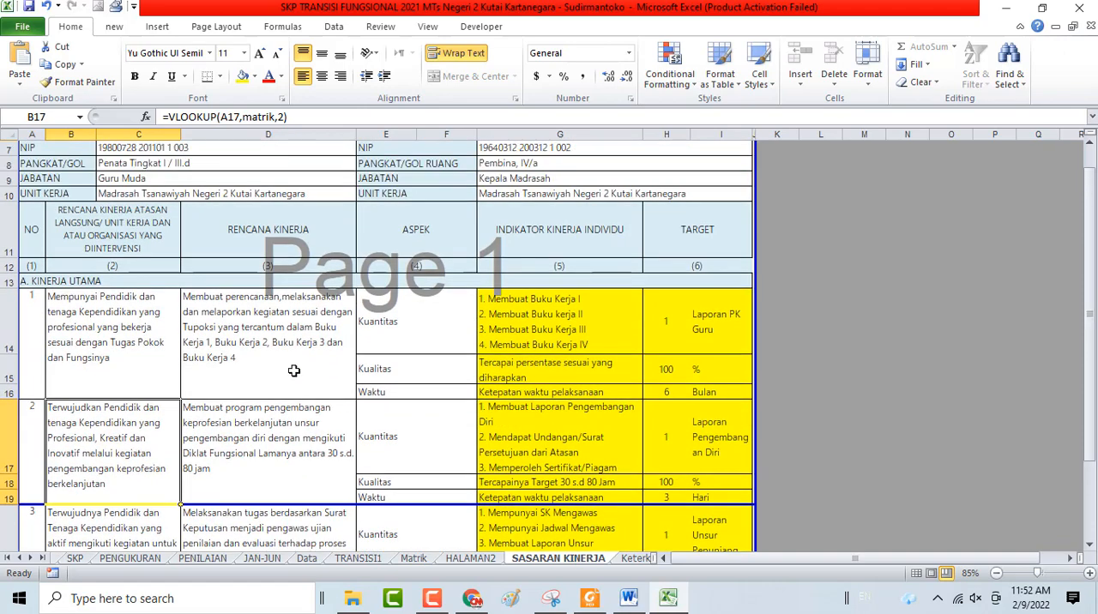
{"action": "left_click", "coordinate": [278, 321]}
{"action": "left_click", "coordinate": [256, 438]}
{"action": "left_click", "coordinate": [112, 416]}
{"action": "left_click", "coordinate": [312, 247]}
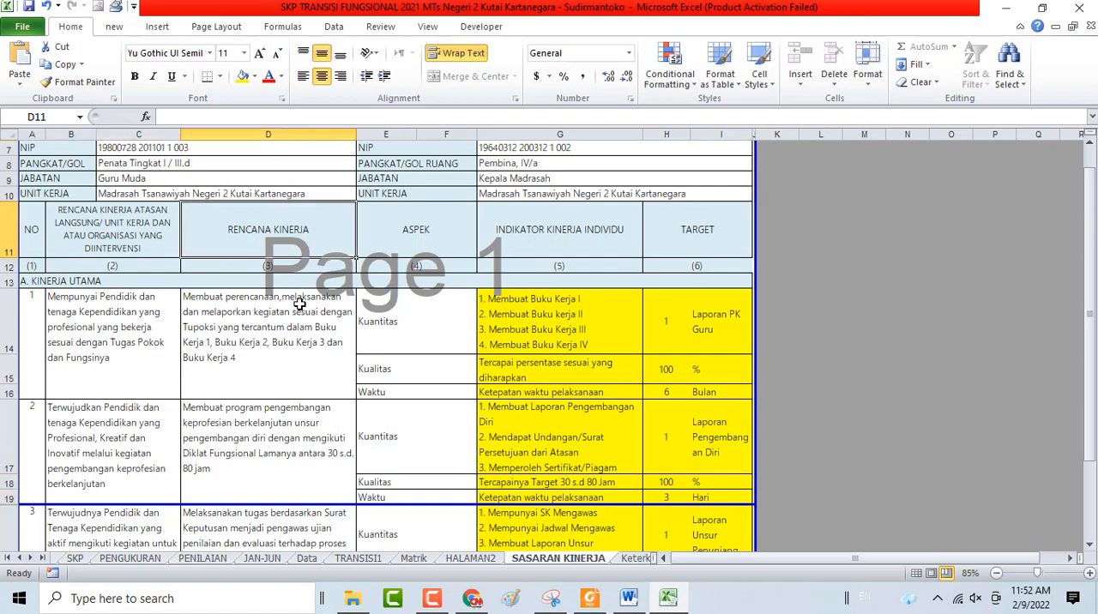
{"action": "left_click", "coordinate": [299, 305]}
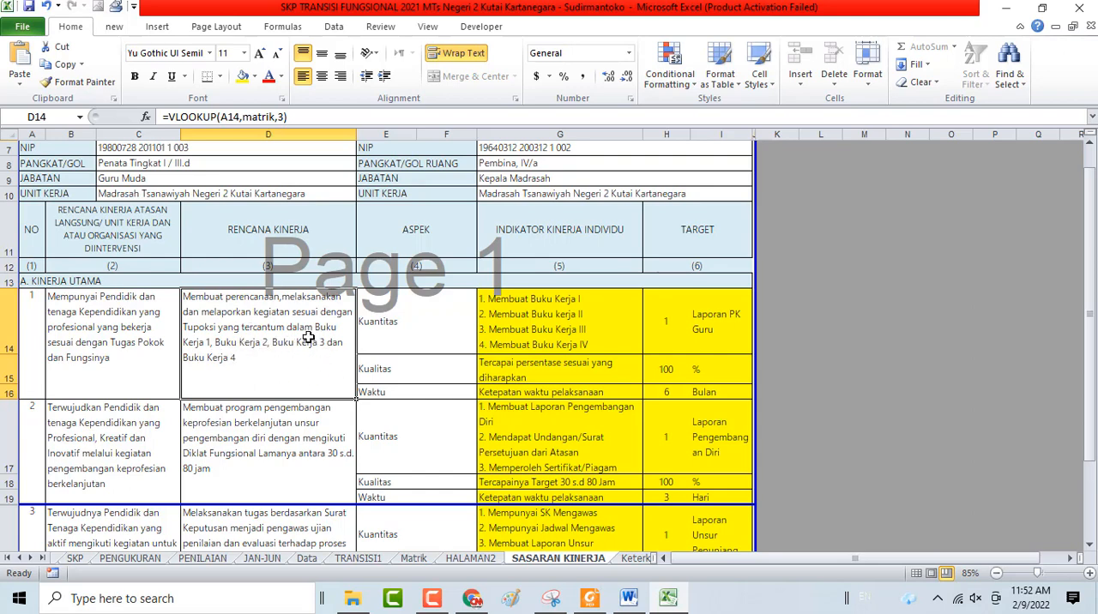
{"action": "left_click", "coordinate": [542, 304]}
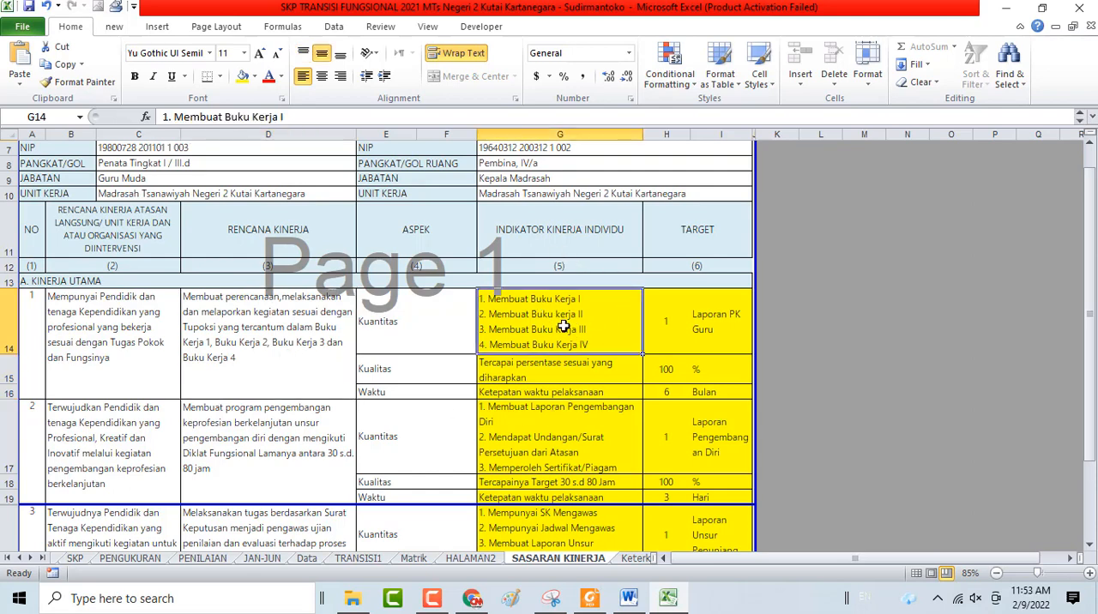
Compare the superior's plan with the employee's Rencana Kinerja for entries 2, 3 and 4, and review the whole Sasaran Kinerja sheet
{"action": "left_click", "coordinate": [136, 428]}
{"action": "left_click", "coordinate": [290, 450]}
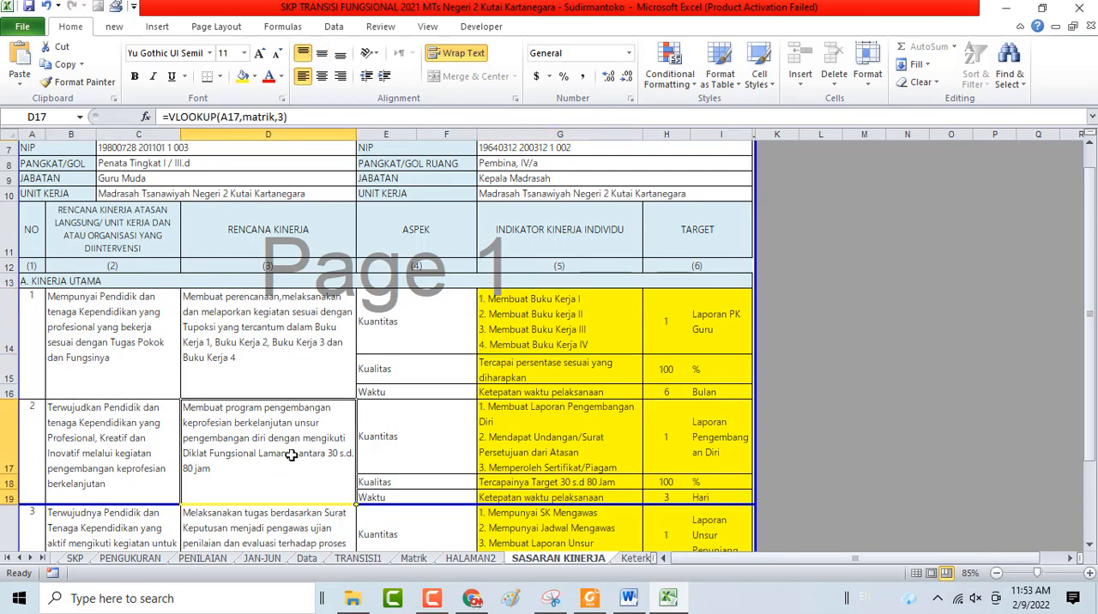
{"action": "scroll", "coordinate": [287, 456], "scroll_direction": "down", "scroll_amount": 1}
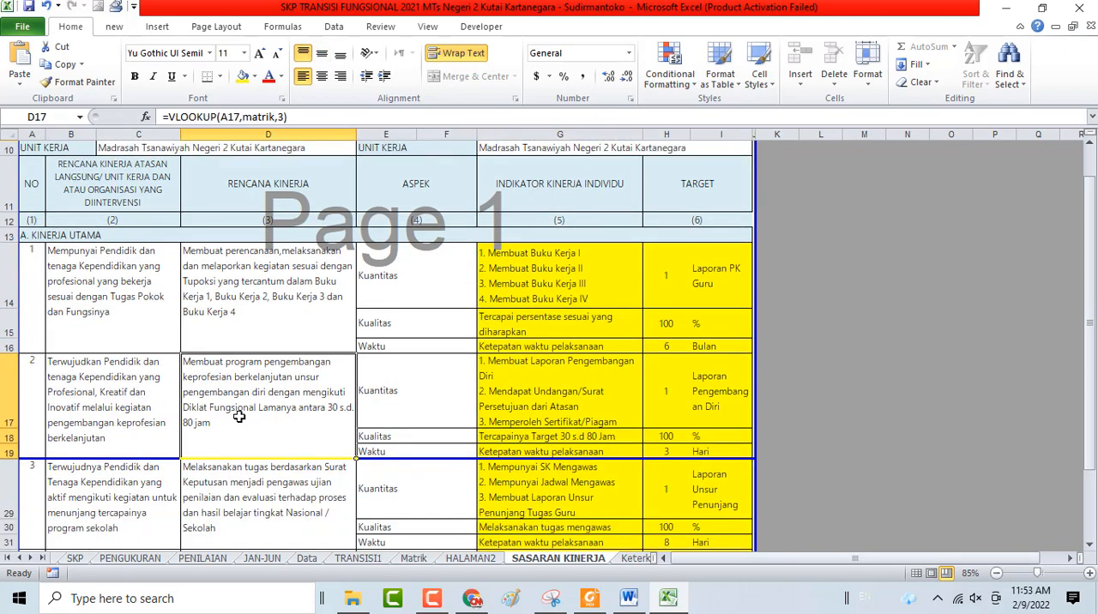
{"action": "scroll", "coordinate": [293, 428], "scroll_direction": "down", "scroll_amount": 2}
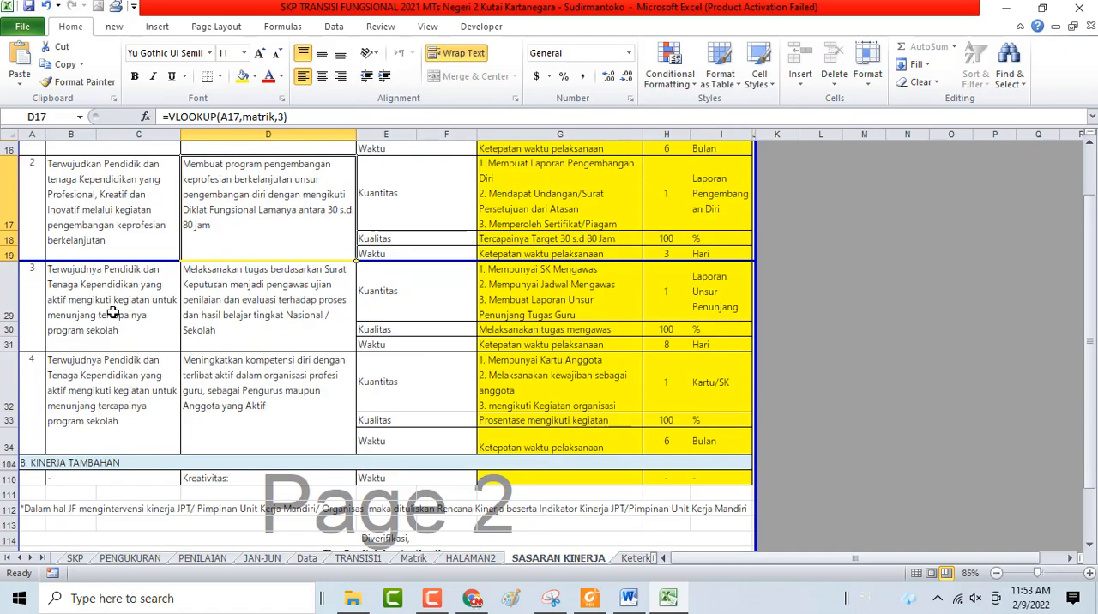
{"action": "left_click", "coordinate": [112, 313]}
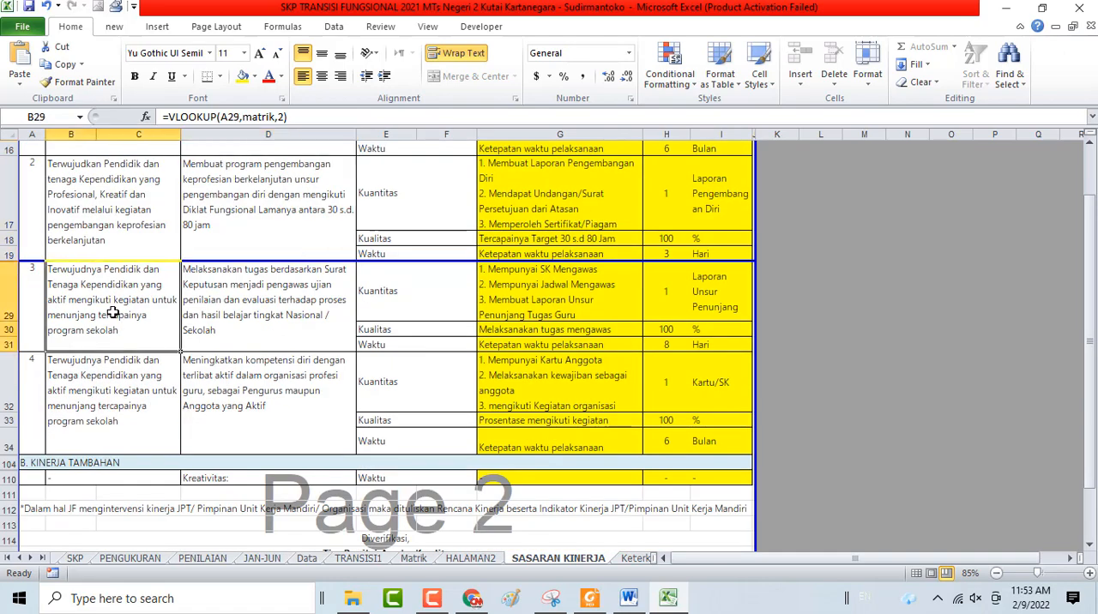
{"action": "left_click", "coordinate": [268, 318]}
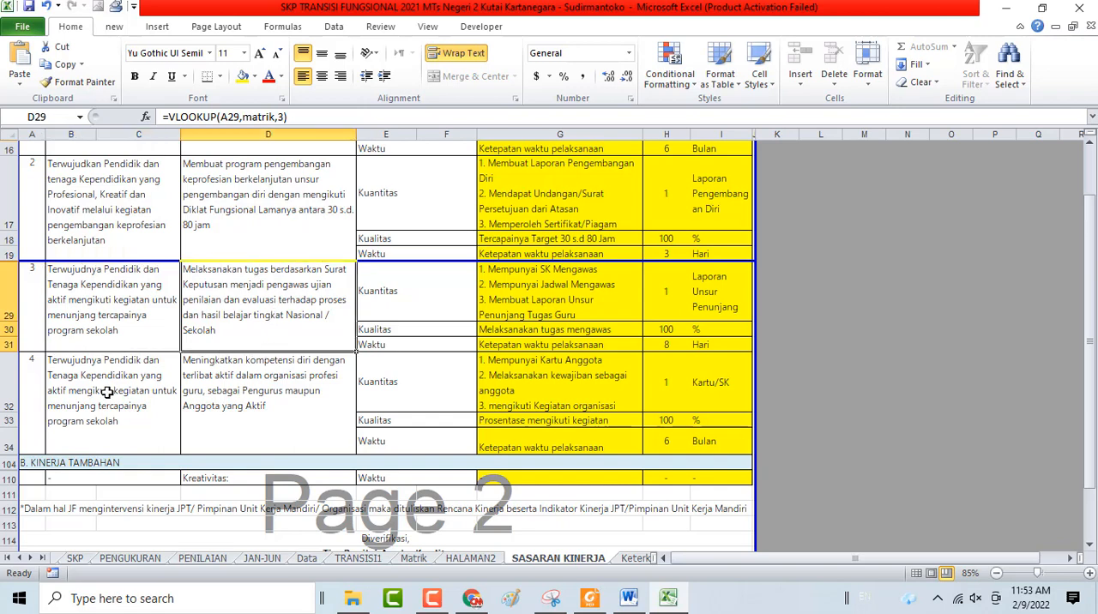
{"action": "left_click", "coordinate": [106, 392]}
{"action": "left_click", "coordinate": [271, 393]}
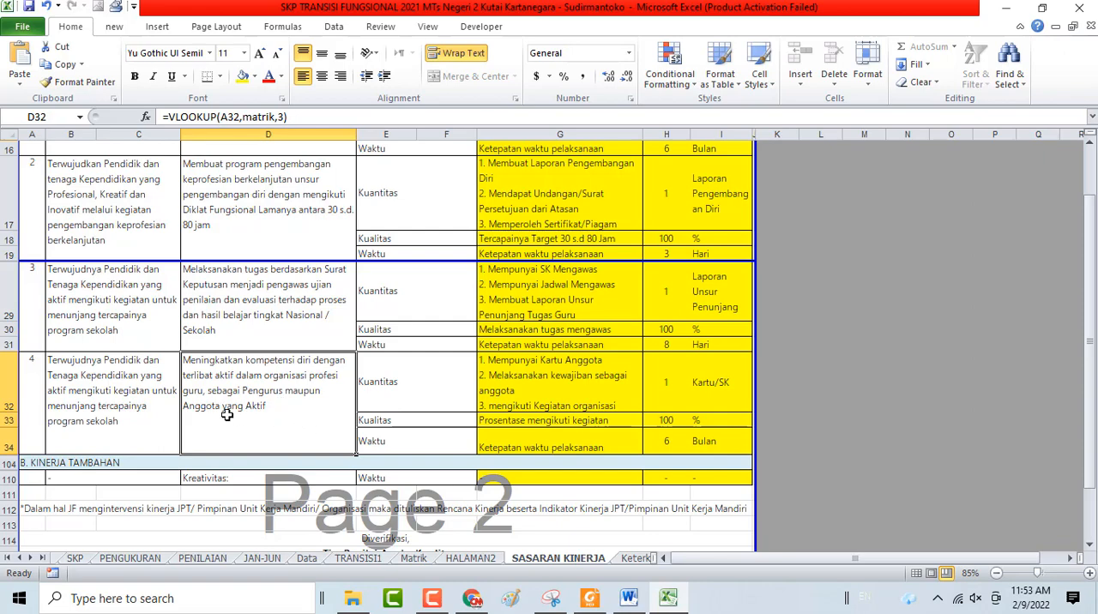
{"action": "scroll", "coordinate": [265, 362], "scroll_direction": "up", "scroll_amount": 4}
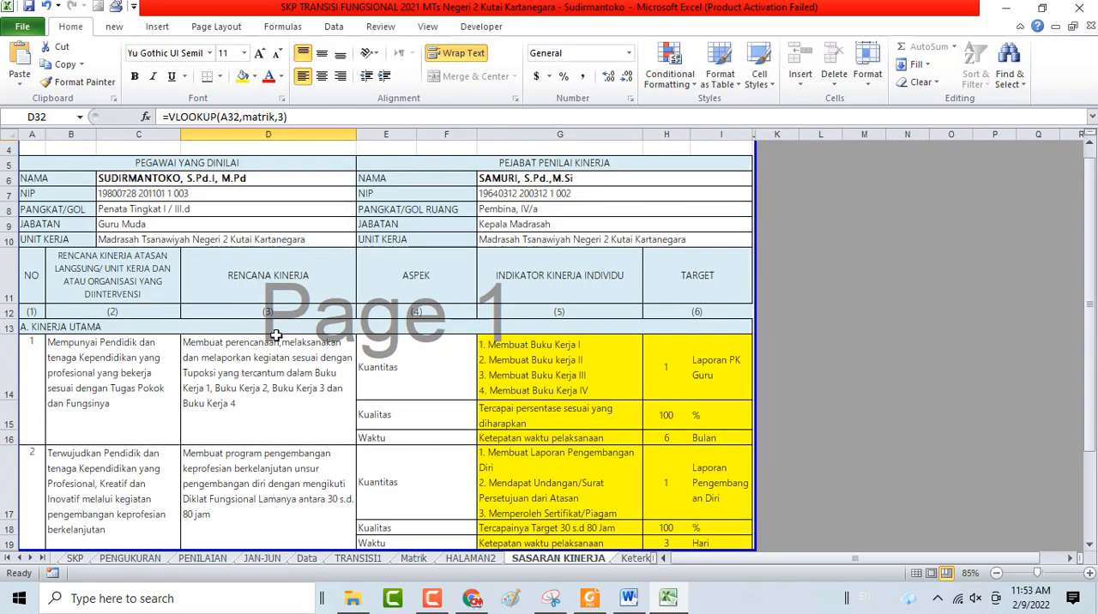
{"action": "scroll", "coordinate": [282, 403], "scroll_direction": "down", "scroll_amount": 2}
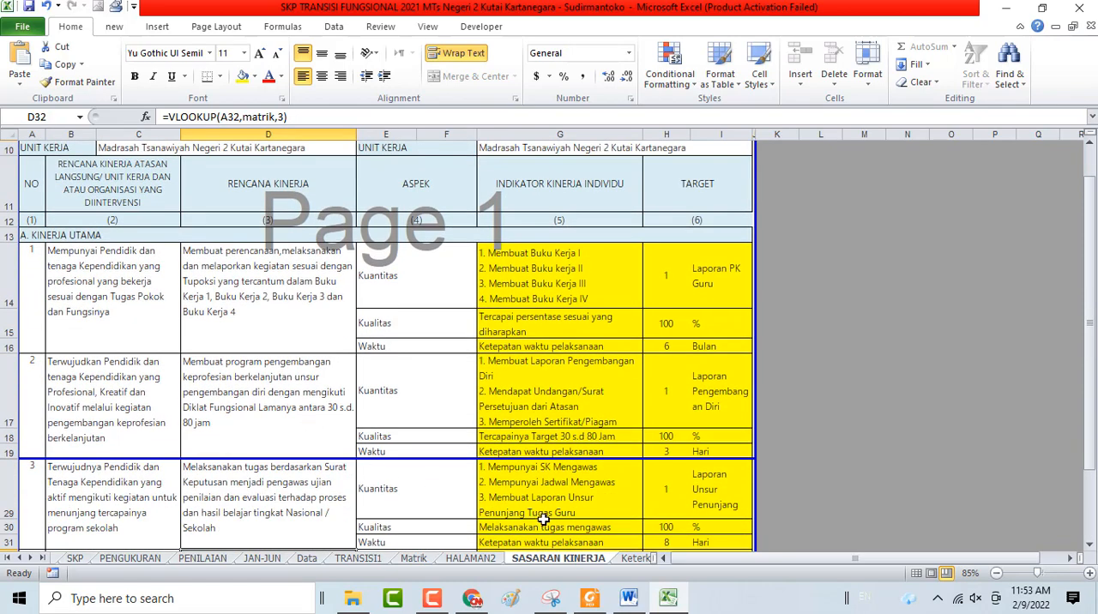
{"action": "scroll", "coordinate": [714, 360], "scroll_direction": "up", "scroll_amount": 3}
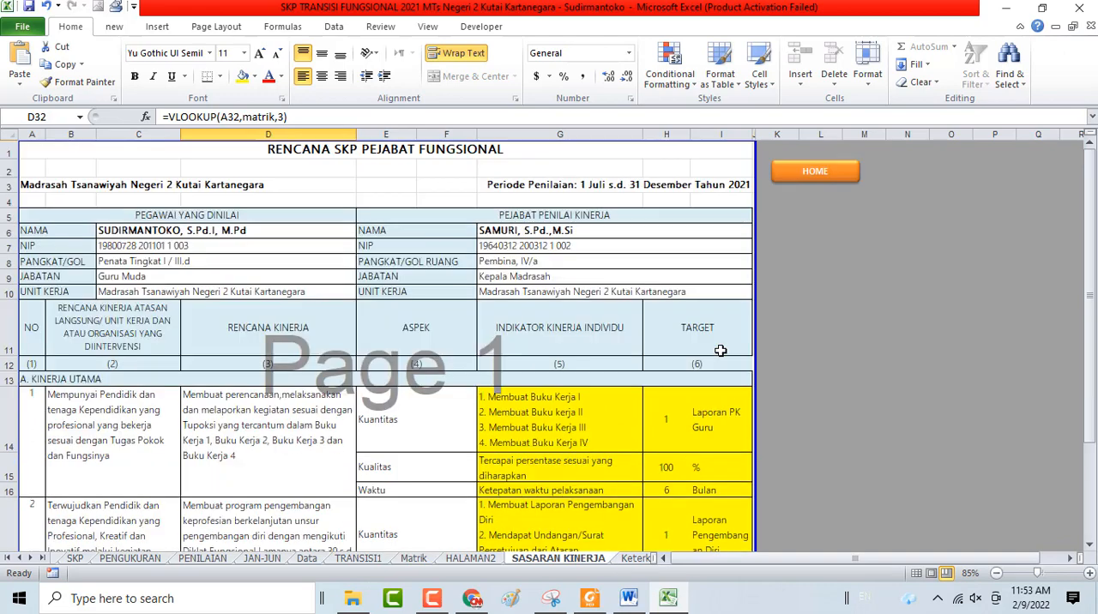
Open Keterkaitan from the HOME sheet and inspect the Butir Kegiatan Terkait cells of entries 1 to 4
{"action": "left_click", "coordinate": [793, 180]}
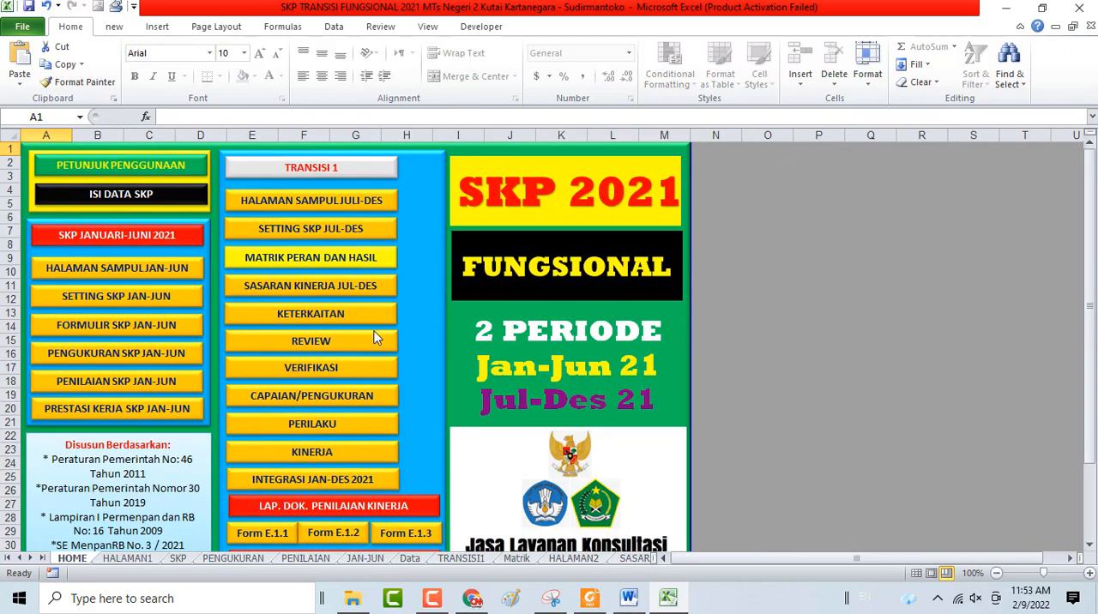
{"action": "left_click", "coordinate": [296, 318]}
{"action": "scroll", "coordinate": [397, 325], "scroll_direction": "down", "scroll_amount": 1}
{"action": "scroll", "coordinate": [397, 325], "scroll_direction": "down", "scroll_amount": 2}
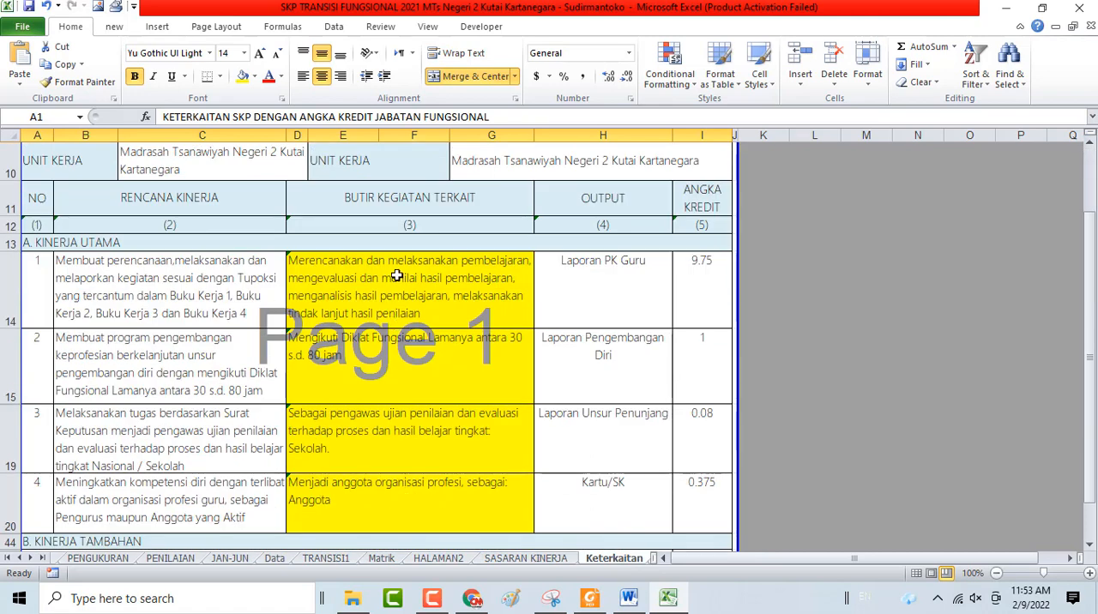
{"action": "left_click", "coordinate": [398, 274]}
{"action": "left_click", "coordinate": [395, 377]}
{"action": "left_click", "coordinate": [391, 420]}
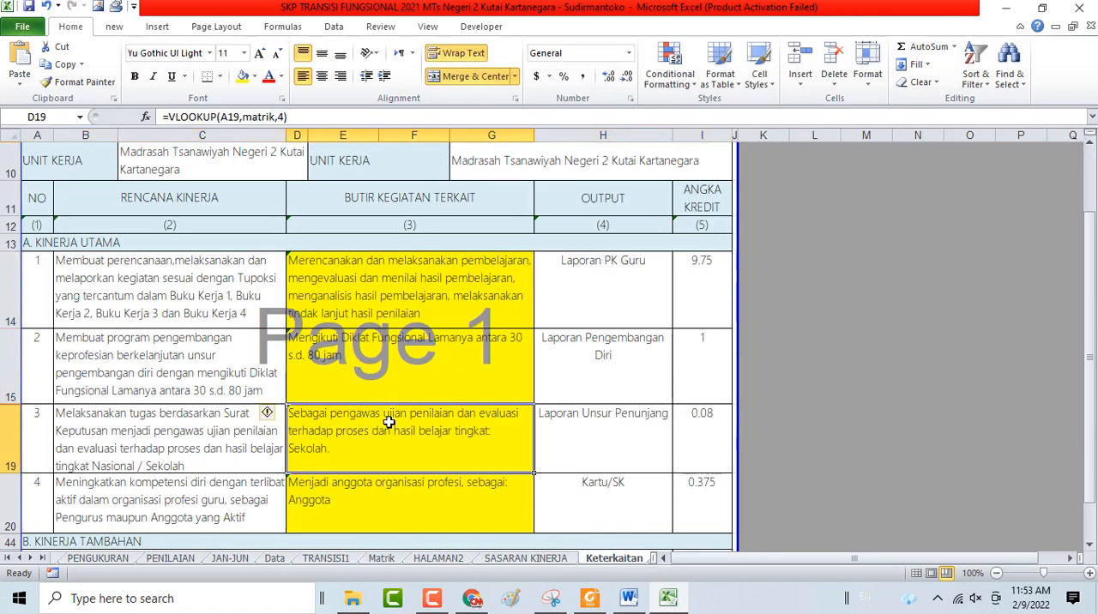
{"action": "left_click", "coordinate": [412, 487]}
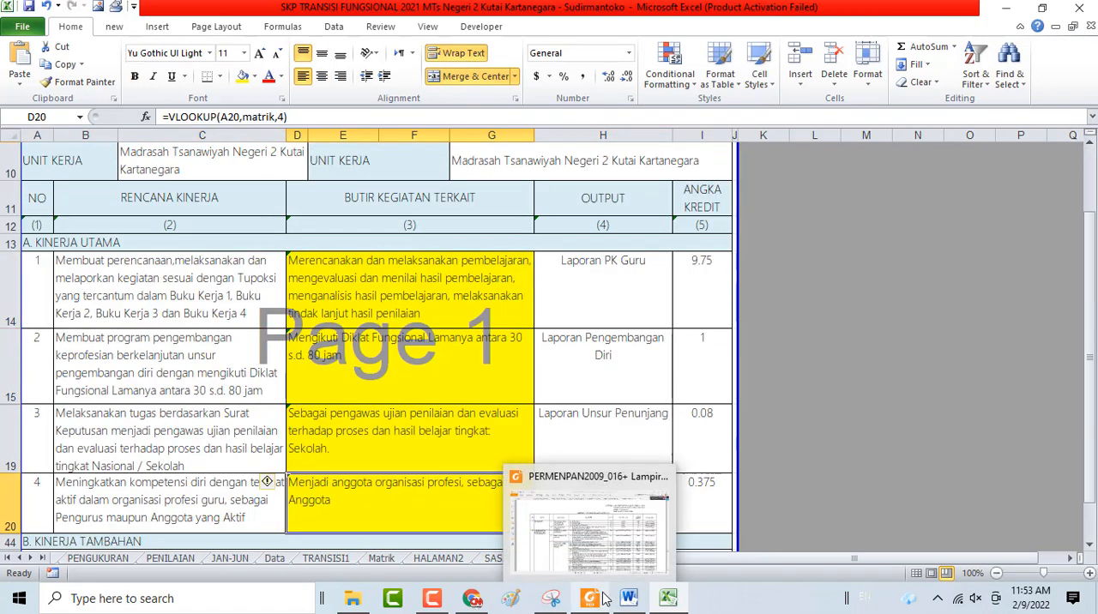
Switch to Foxit Reader and look through the Lampiran I activity table from page 28 to the scientific paper activities
{"action": "left_click", "coordinate": [608, 599]}
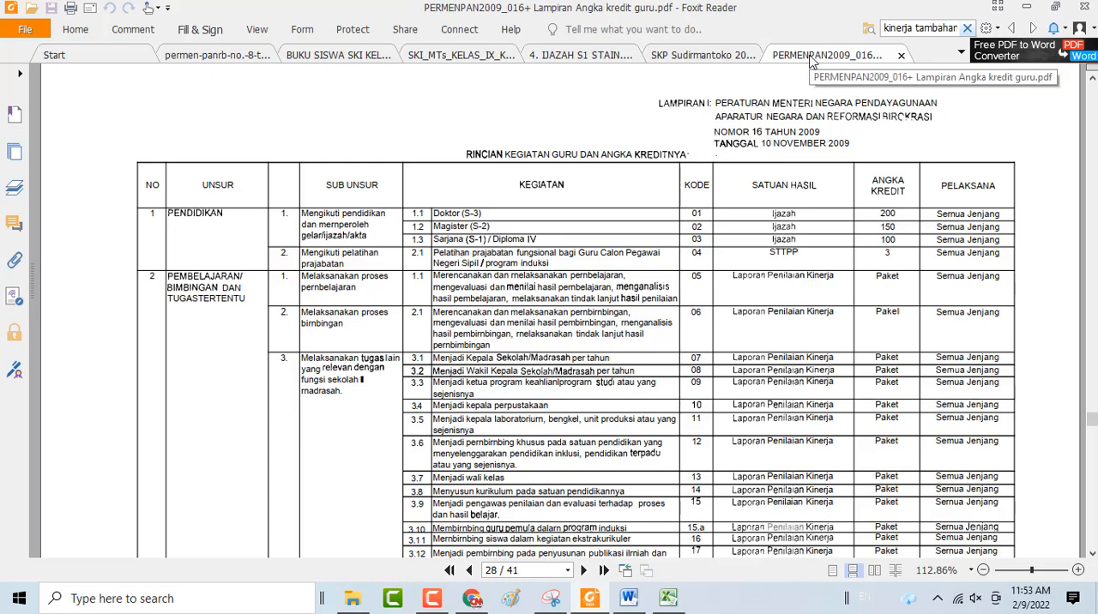
{"action": "scroll", "coordinate": [768, 337], "scroll_direction": "down", "scroll_amount": 3}
{"action": "scroll", "coordinate": [768, 337], "scroll_direction": "down", "scroll_amount": 4}
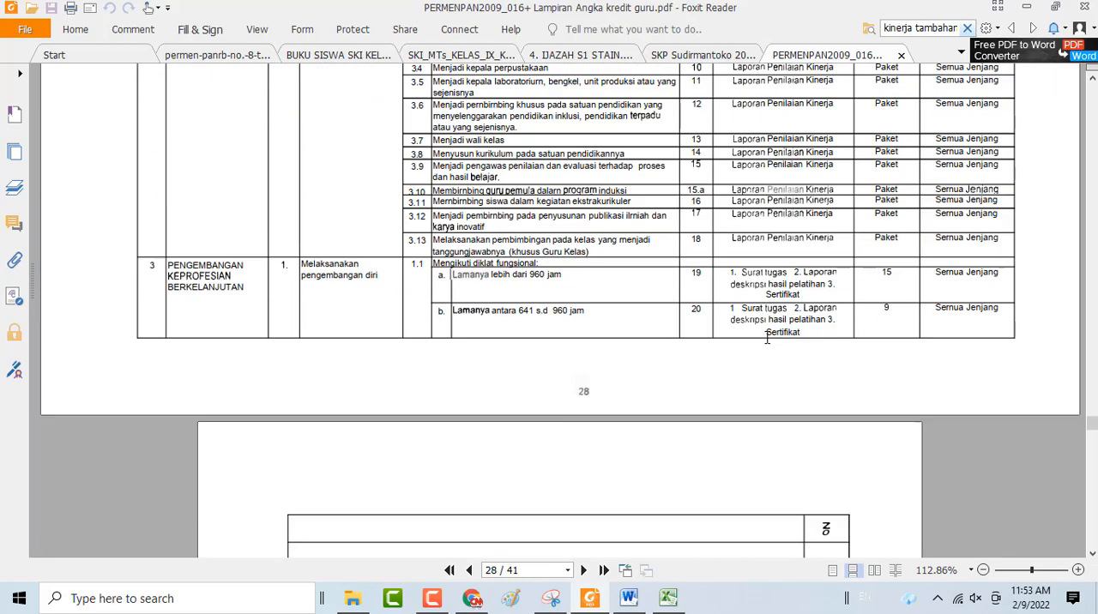
{"action": "scroll", "coordinate": [768, 337], "scroll_direction": "up", "scroll_amount": 2}
{"action": "scroll", "coordinate": [768, 338], "scroll_direction": "down", "scroll_amount": 15}
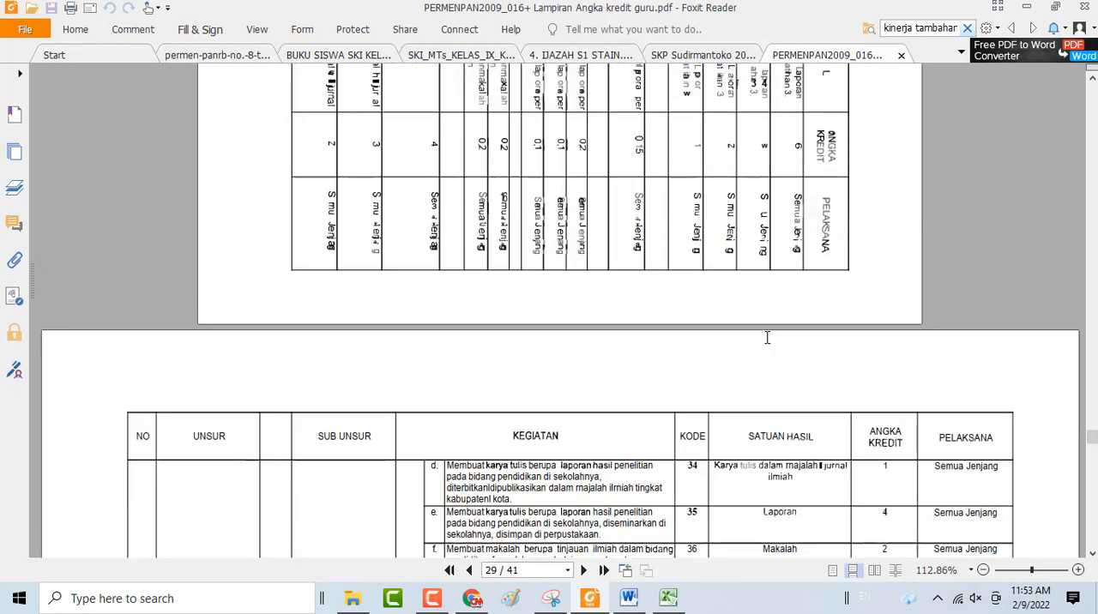
Look through the remaining Lampiran I activities to the supporting teacher duties on page 32, including the exam supervisor items
{"action": "scroll", "coordinate": [768, 338], "scroll_direction": "down", "scroll_amount": 7}
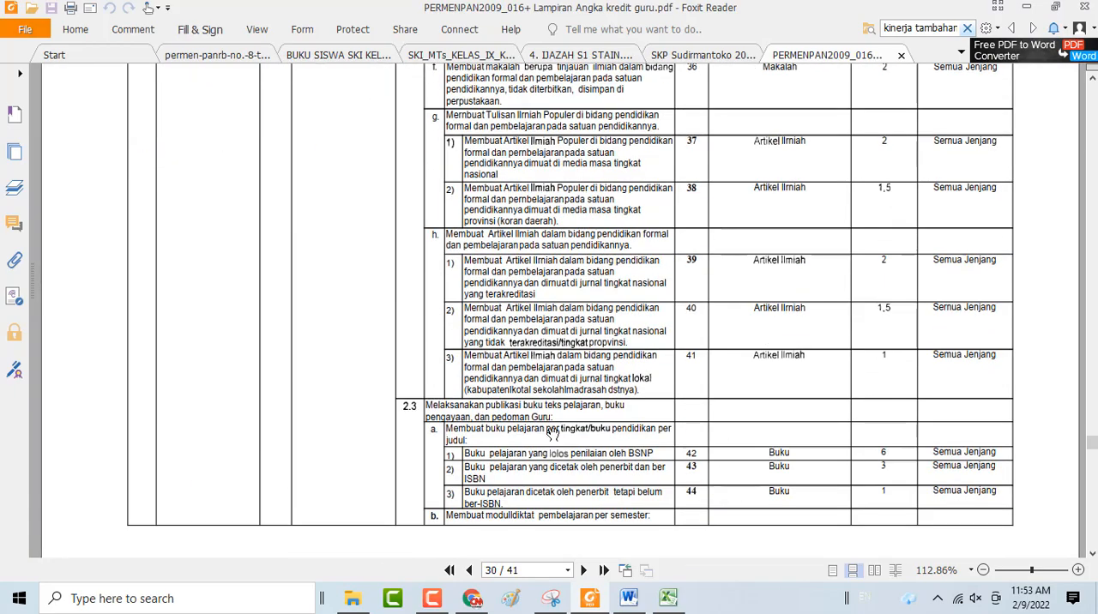
{"action": "scroll", "coordinate": [750, 344], "scroll_direction": "down", "scroll_amount": 10}
{"action": "scroll", "coordinate": [749, 344], "scroll_direction": "down", "scroll_amount": 6}
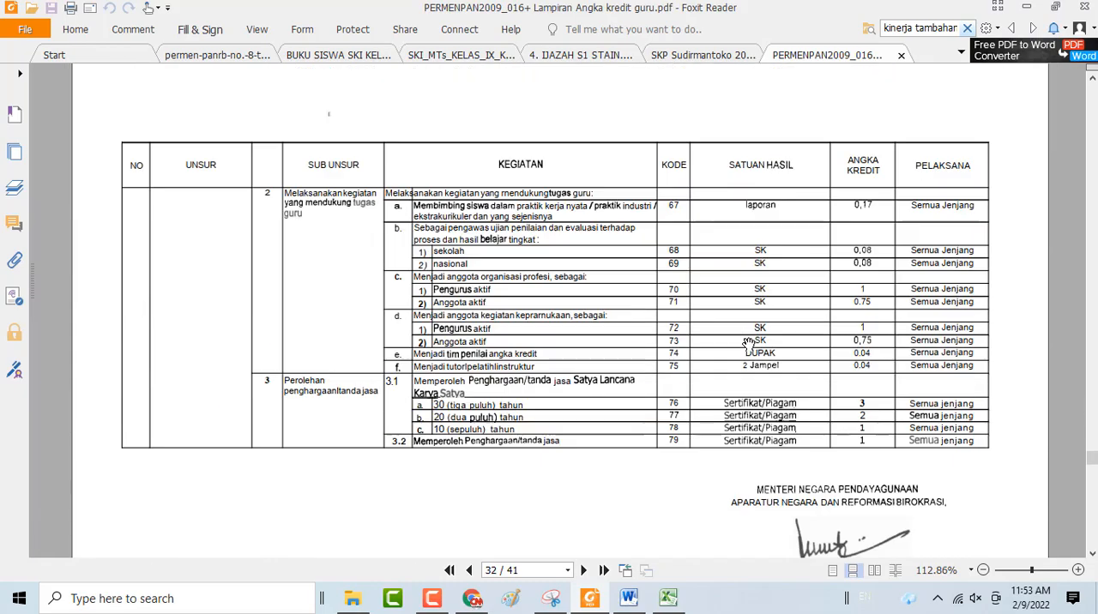
{"action": "scroll", "coordinate": [749, 344], "scroll_direction": "down", "scroll_amount": 15}
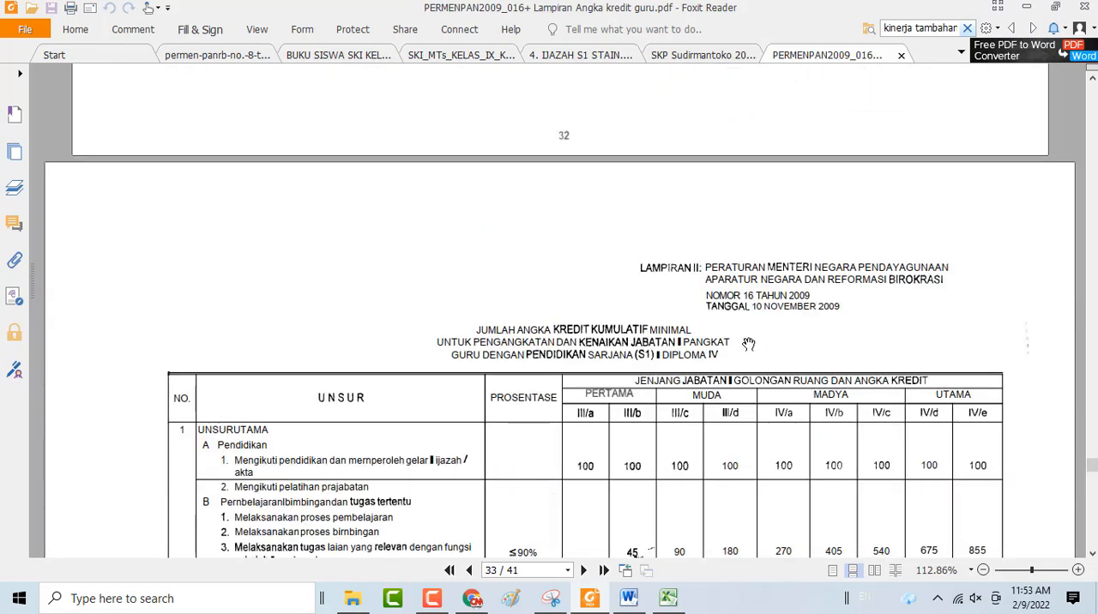
{"action": "scroll", "coordinate": [749, 344], "scroll_direction": "down", "scroll_amount": 6}
{"action": "scroll", "coordinate": [749, 344], "scroll_direction": "up", "scroll_amount": 13}
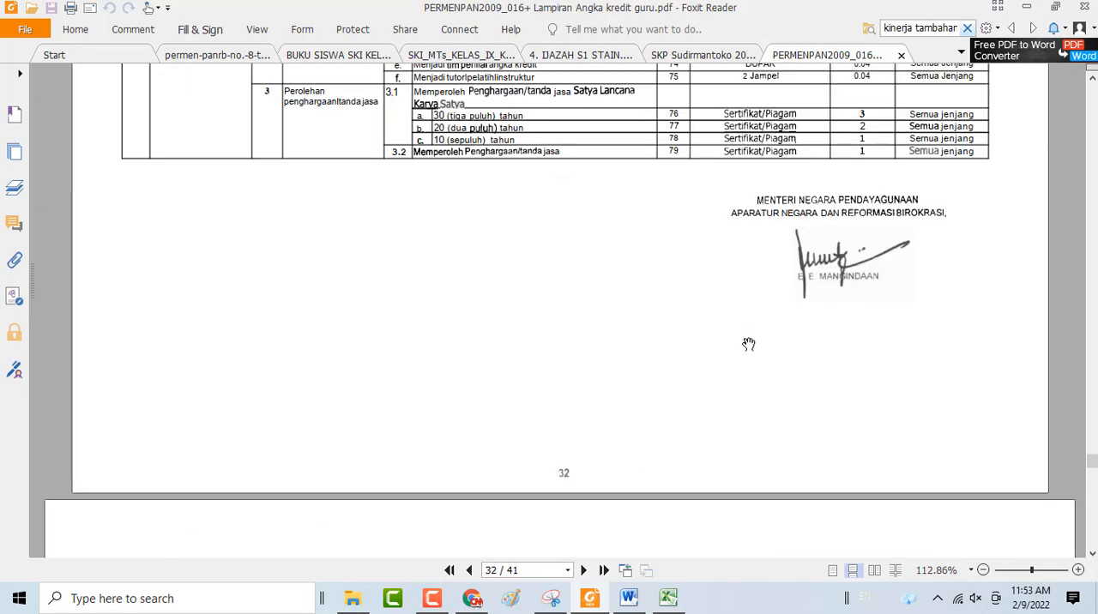
{"action": "scroll", "coordinate": [749, 344], "scroll_direction": "up", "scroll_amount": 6}
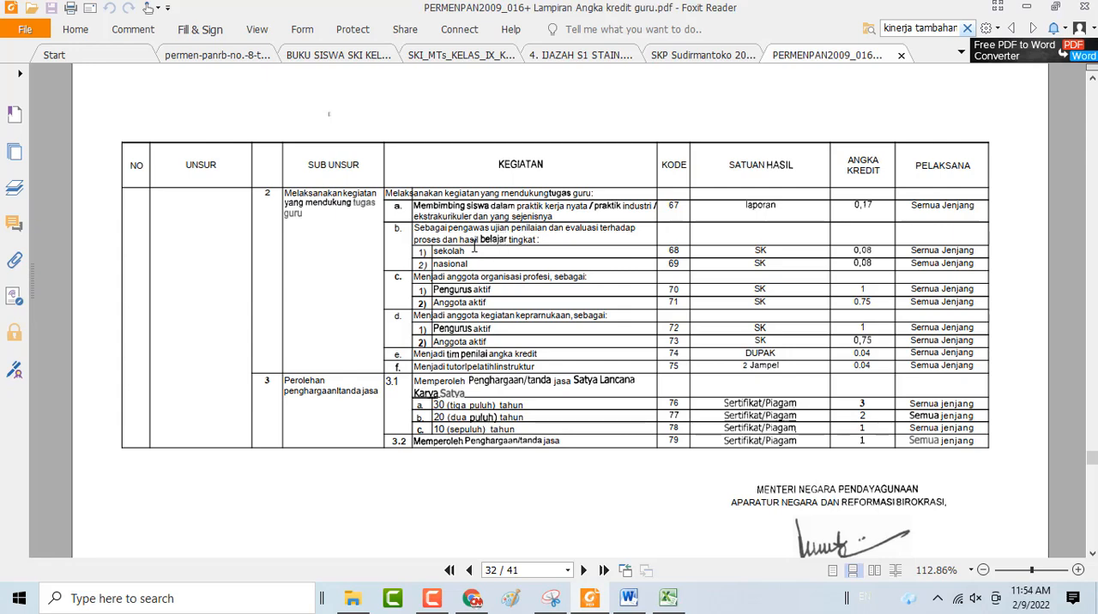
Switch to Excel and compare entry 3's Butir Kegiatan Terkait and Angka Kredit on Keterkaitan with the exam supervisor activity in the regulation
{"action": "left_click", "coordinate": [668, 598]}
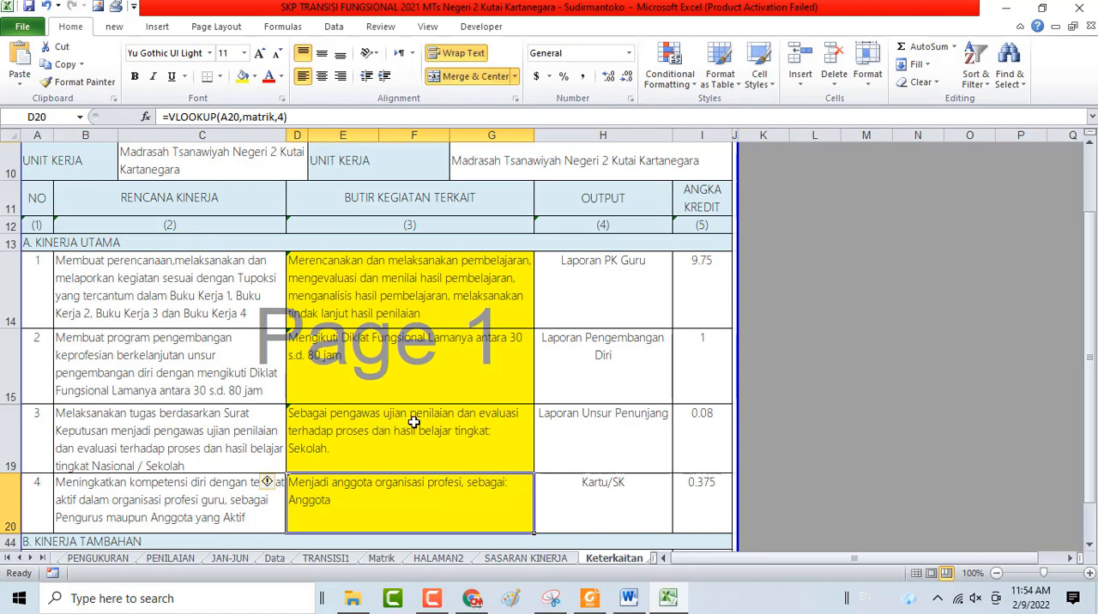
{"action": "left_click", "coordinate": [336, 446]}
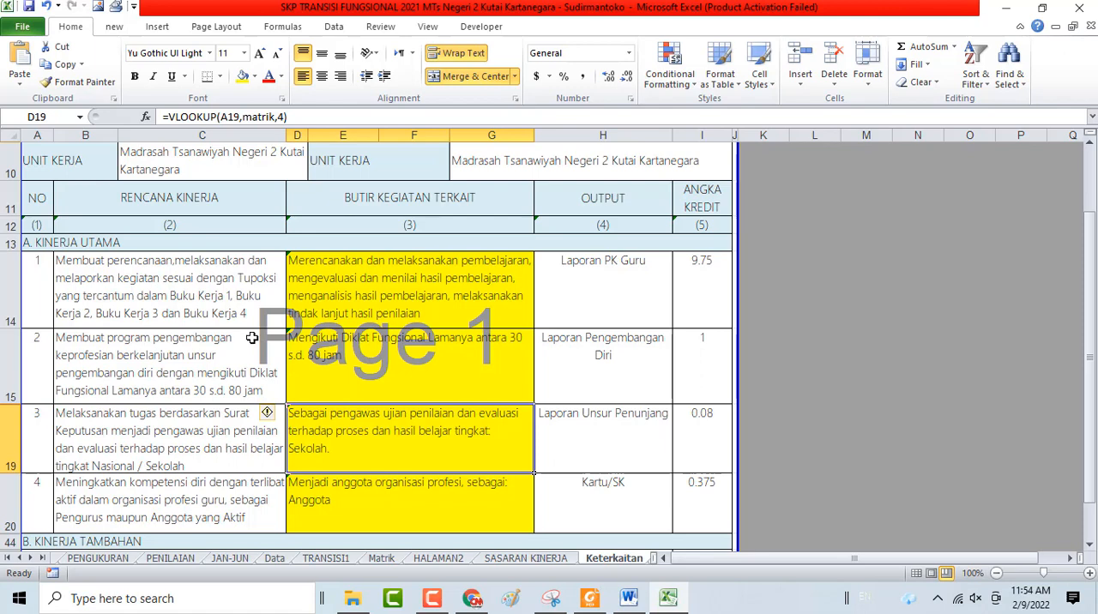
{"action": "left_click", "coordinate": [692, 436]}
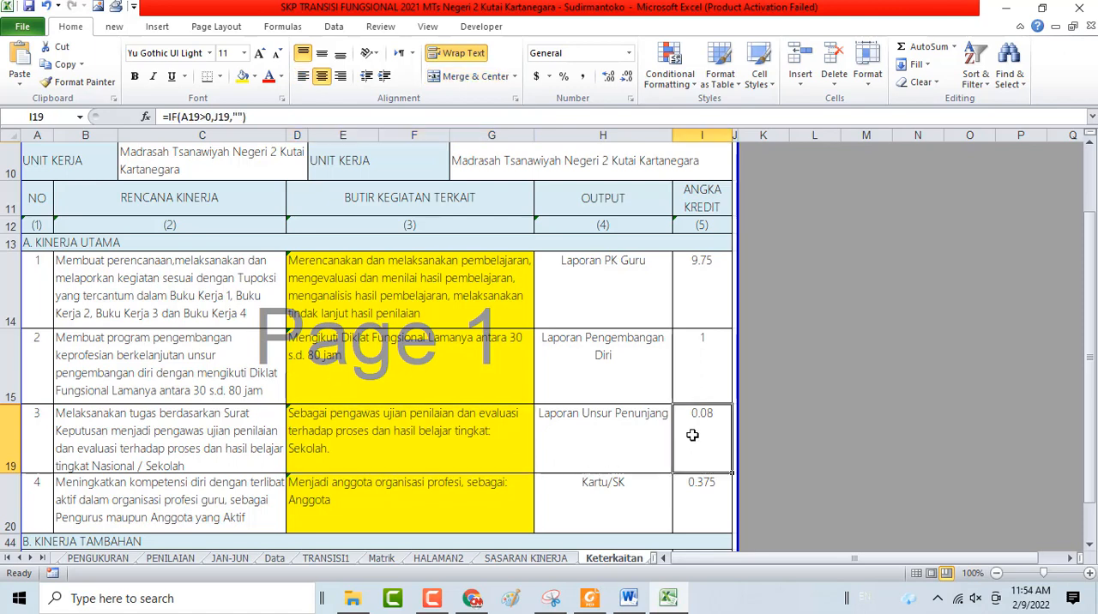
{"action": "left_click", "coordinate": [592, 599]}
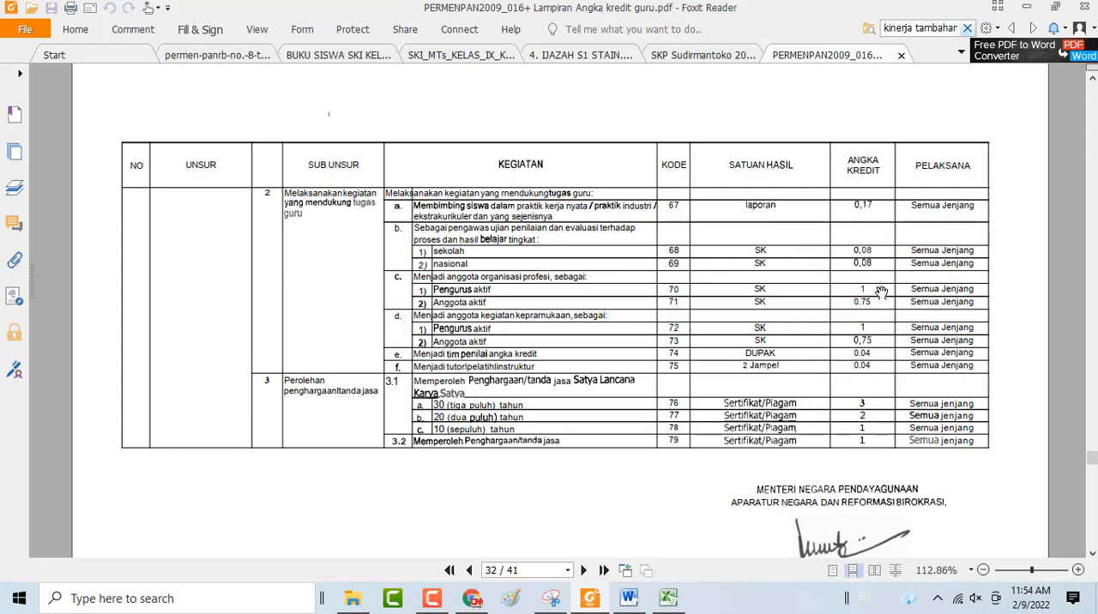
{"action": "left_click", "coordinate": [671, 595]}
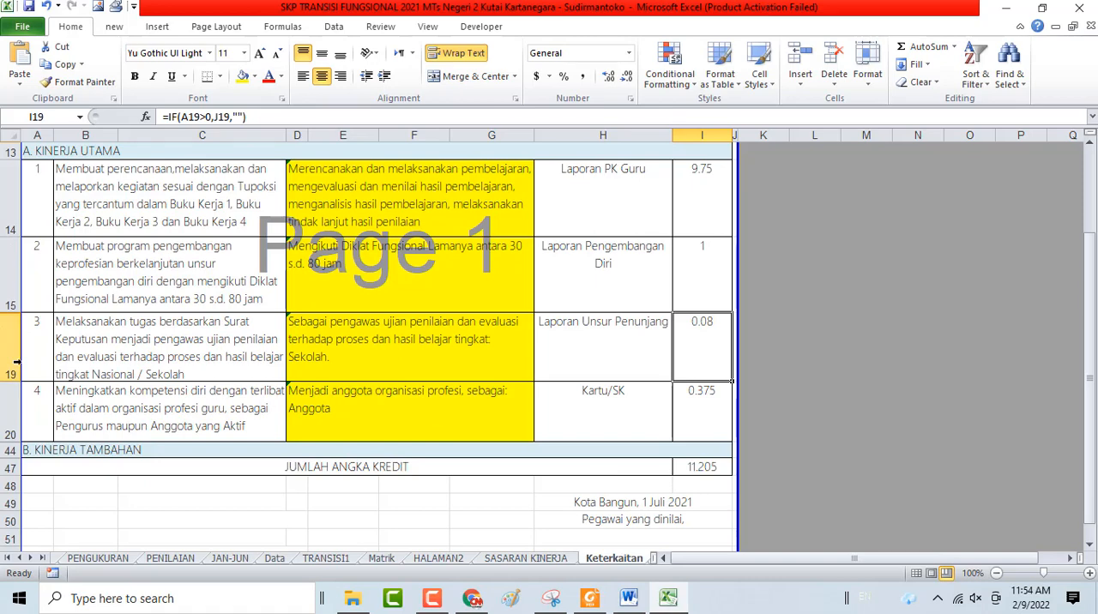
Unhide rows 16 to 18 on the Keterkaitan sheet and inspect the TRANSISI1 references in A16 to A18
{"action": "left_click_drag", "start_coordinate": [7, 292], "coordinate": [20, 330]}
{"action": "right_click", "coordinate": [133, 333]}
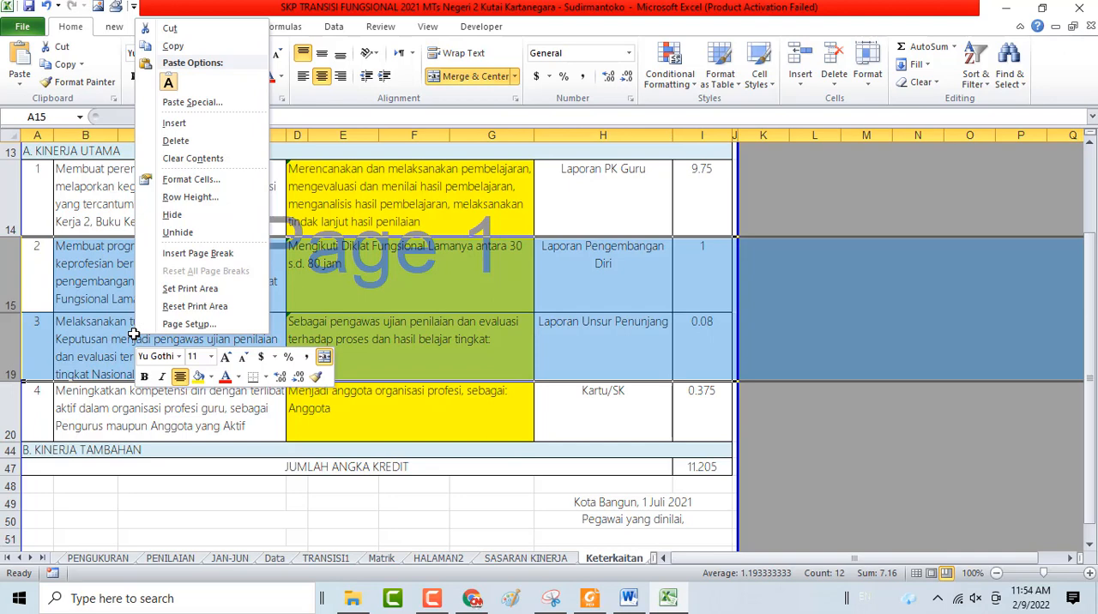
{"action": "left_click", "coordinate": [208, 231]}
{"action": "left_click", "coordinate": [26, 361]}
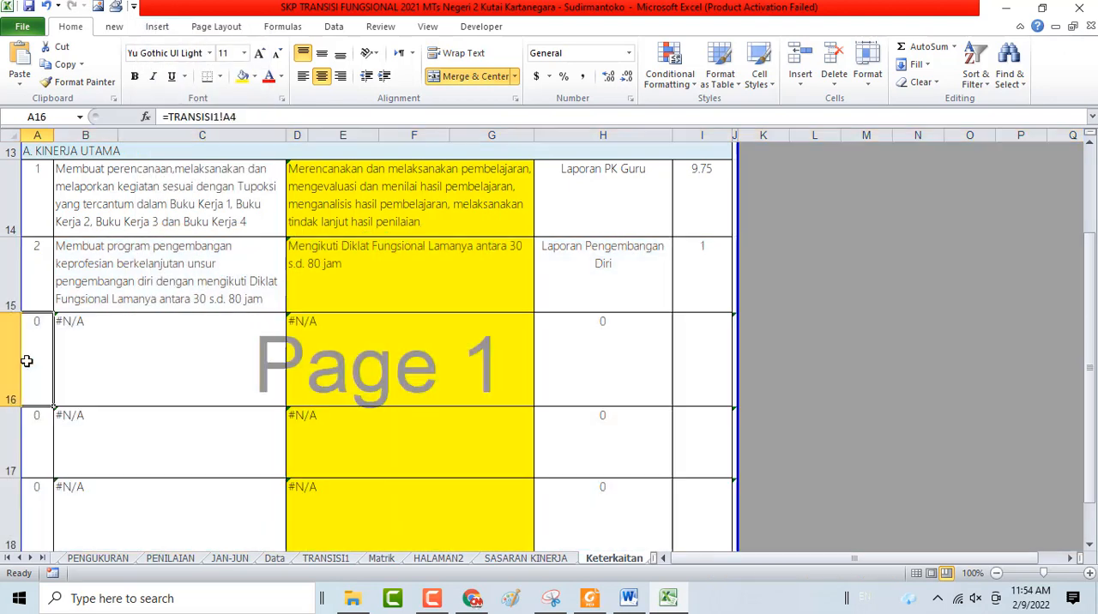
{"action": "left_click", "coordinate": [31, 422]}
{"action": "left_click", "coordinate": [32, 488]}
{"action": "scroll", "coordinate": [300, 454], "scroll_direction": "down", "scroll_amount": 2}
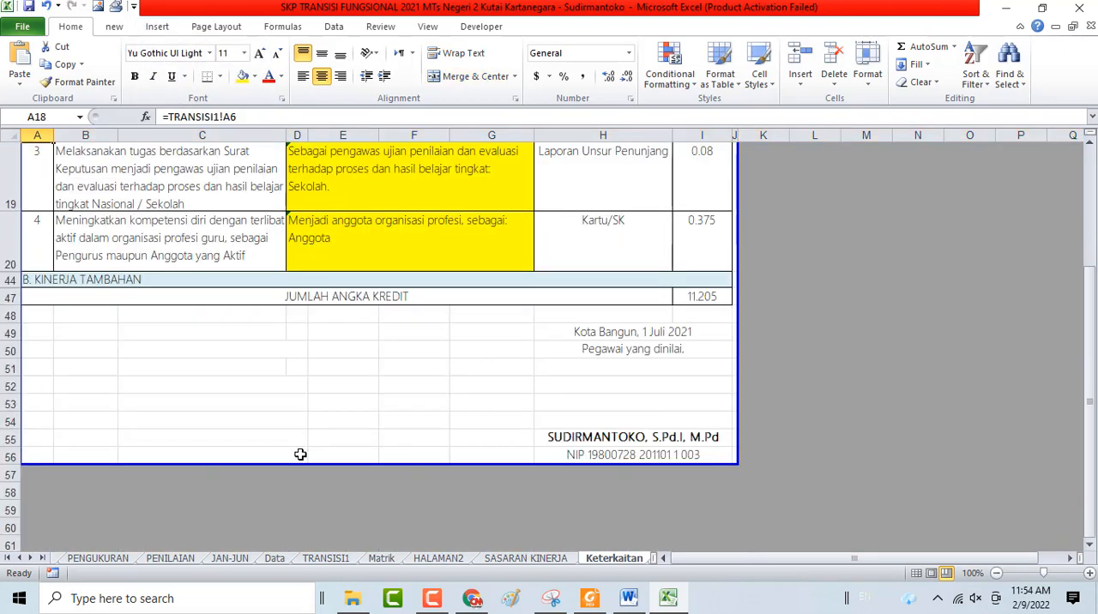
{"action": "scroll", "coordinate": [300, 454], "scroll_direction": "up", "scroll_amount": 1}
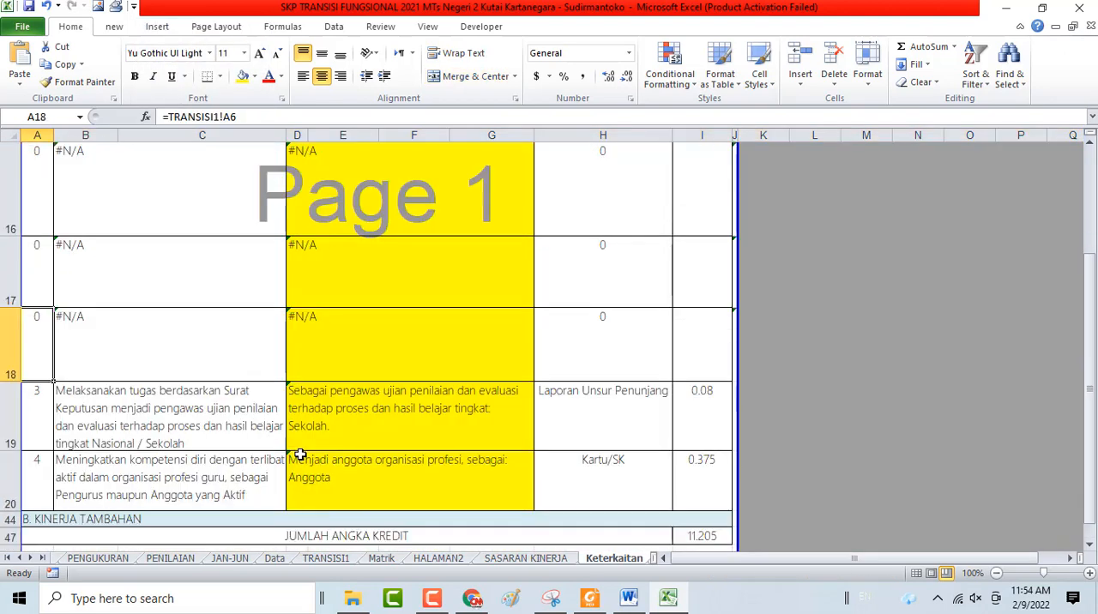
Open the TRANSISI1 sheet and check the NO cells A4, A5 and A6 and the rest of the table
{"action": "left_click", "coordinate": [313, 560]}
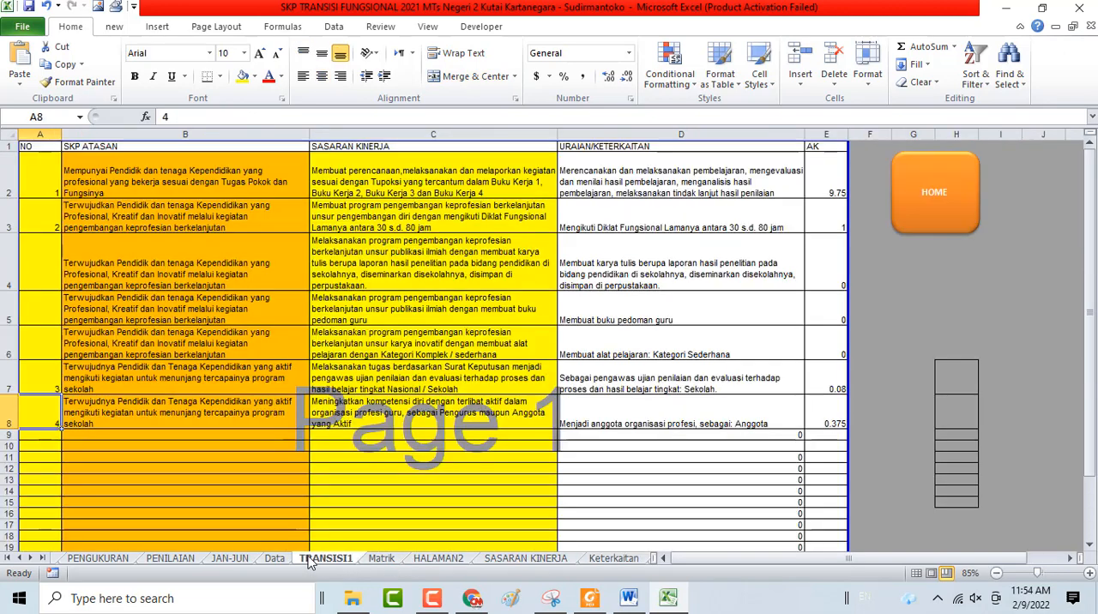
{"action": "left_click", "coordinate": [53, 262]}
{"action": "left_click", "coordinate": [48, 302]}
{"action": "left_click", "coordinate": [40, 353]}
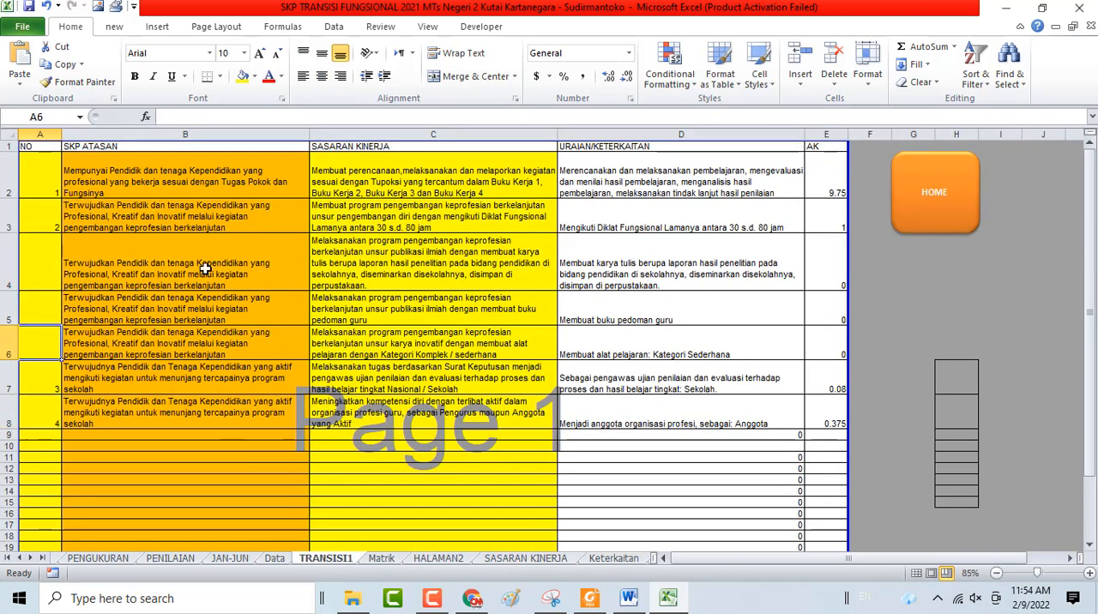
{"action": "scroll", "coordinate": [65, 501], "scroll_direction": "down", "scroll_amount": 2}
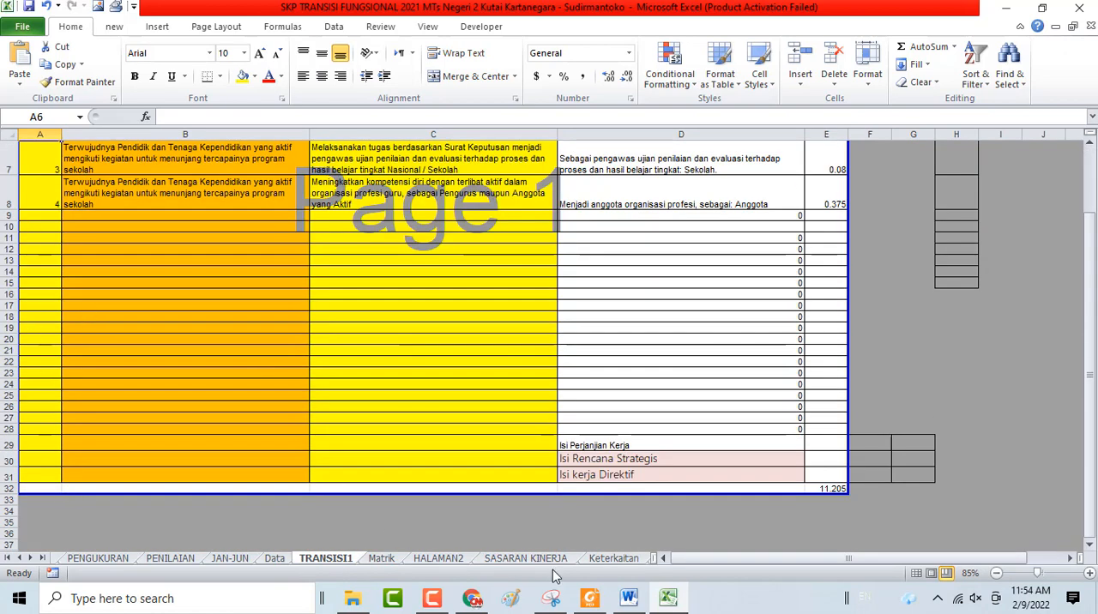
Return to the Keterkaitan sheet and undo the unhiding of rows 16 to 18
{"action": "left_click", "coordinate": [610, 559]}
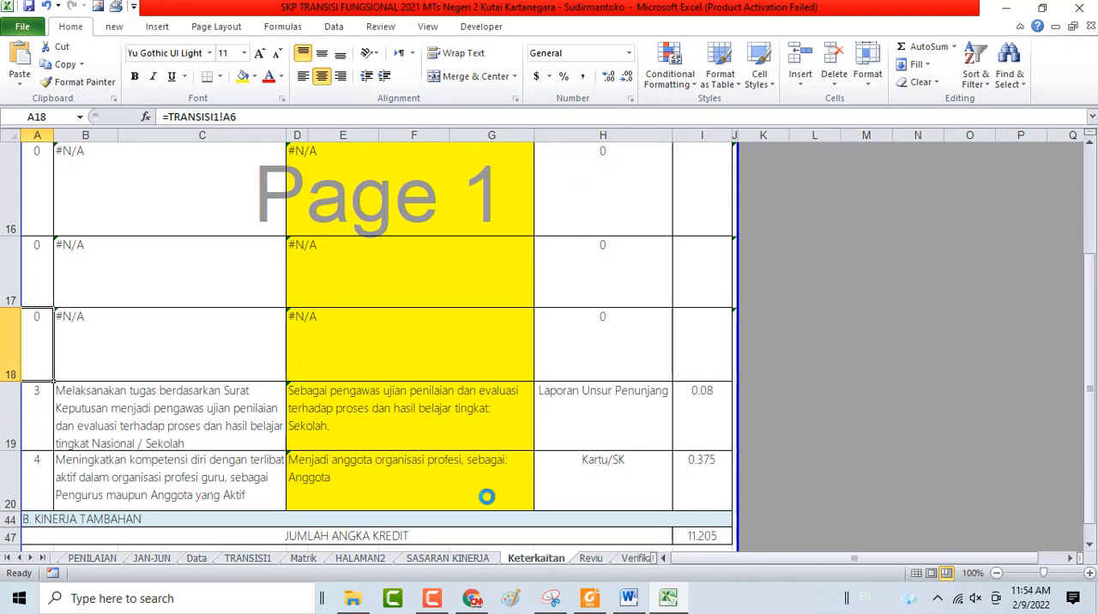
{"action": "left_click", "coordinate": [41, 299]}
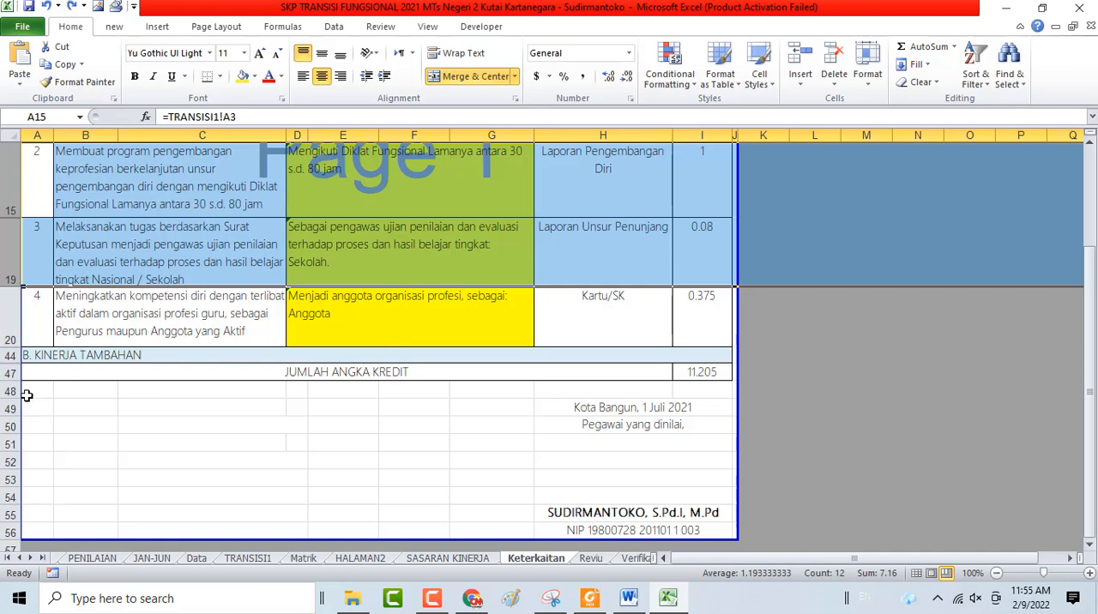
Unhide the rows between 20 and 44 on Keterkaitan, look through them, and undo the unhiding
{"action": "left_click_drag", "start_coordinate": [4, 340], "coordinate": [7, 355]}
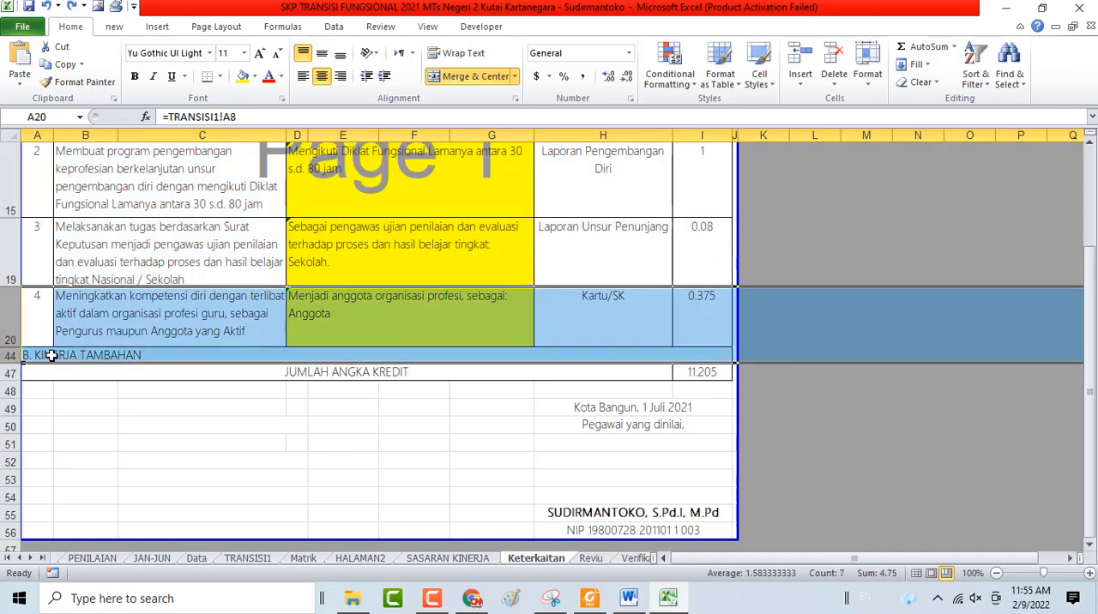
{"action": "right_click", "coordinate": [50, 358]}
{"action": "left_click", "coordinate": [96, 254]}
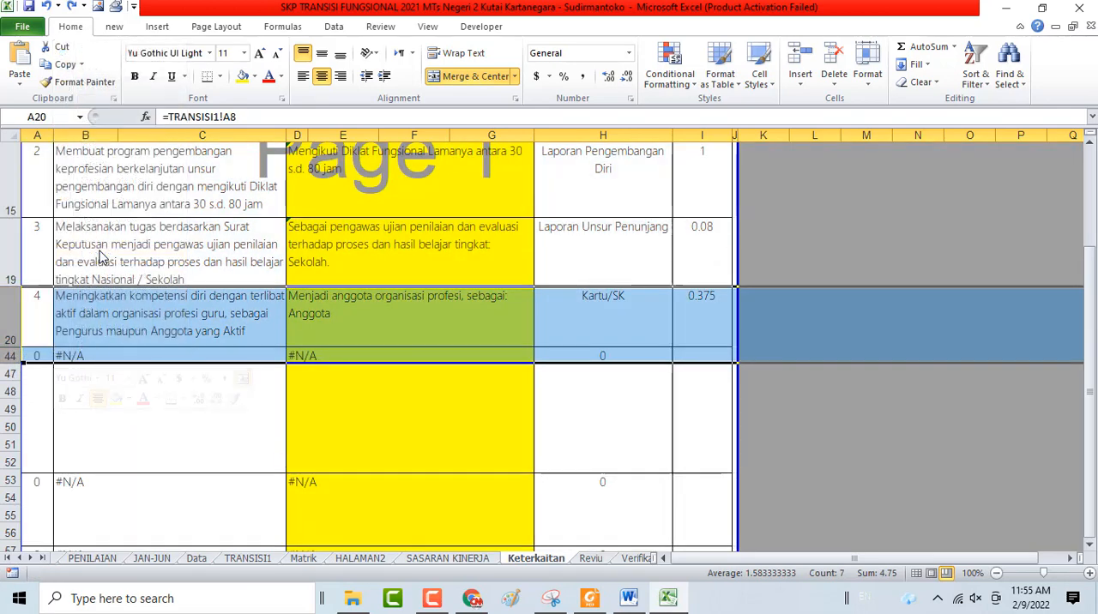
{"action": "scroll", "coordinate": [434, 466], "scroll_direction": "down", "scroll_amount": 10}
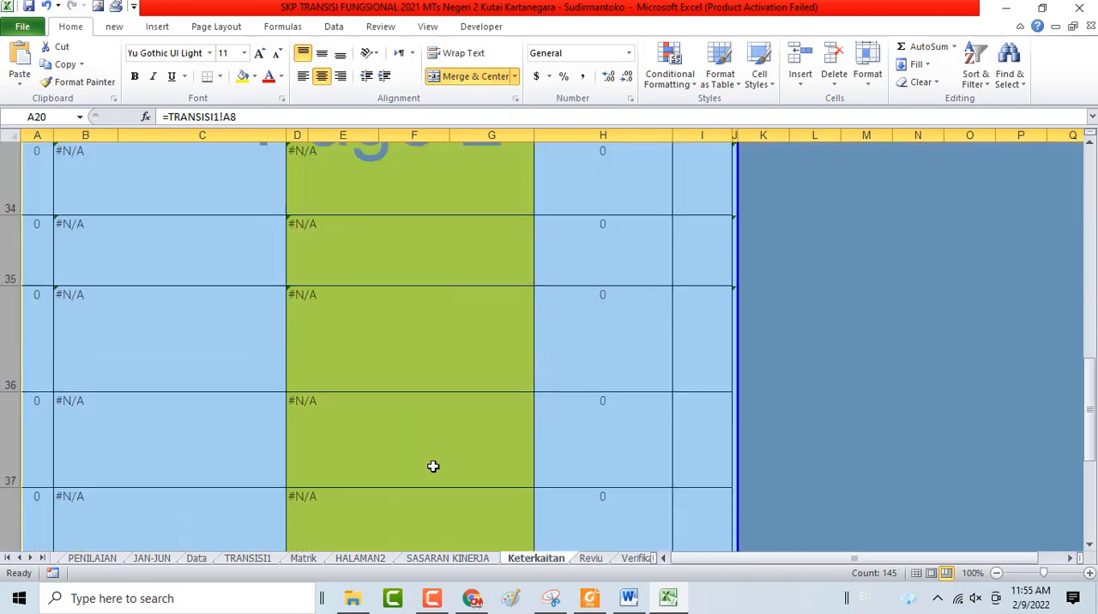
{"action": "scroll", "coordinate": [434, 466], "scroll_direction": "up", "scroll_amount": 6}
{"action": "scroll", "coordinate": [433, 465], "scroll_direction": "up", "scroll_amount": 3}
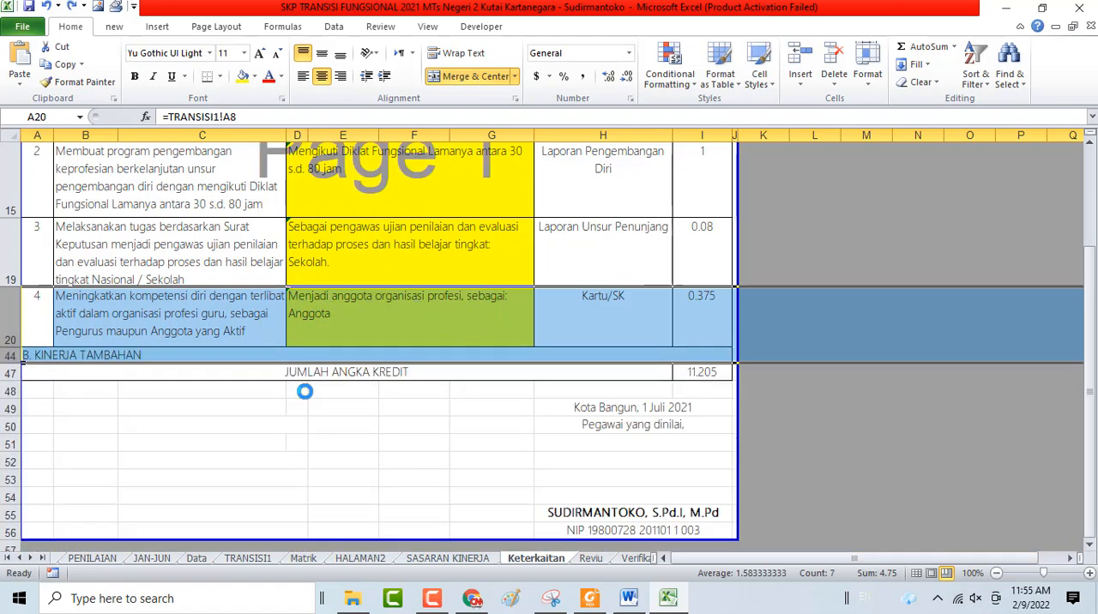
Examine the B. KINERJA TAMBAHAN section in row 44 and the Butir Kegiatan Terkait lookup of entry 2
{"action": "left_click", "coordinate": [78, 356]}
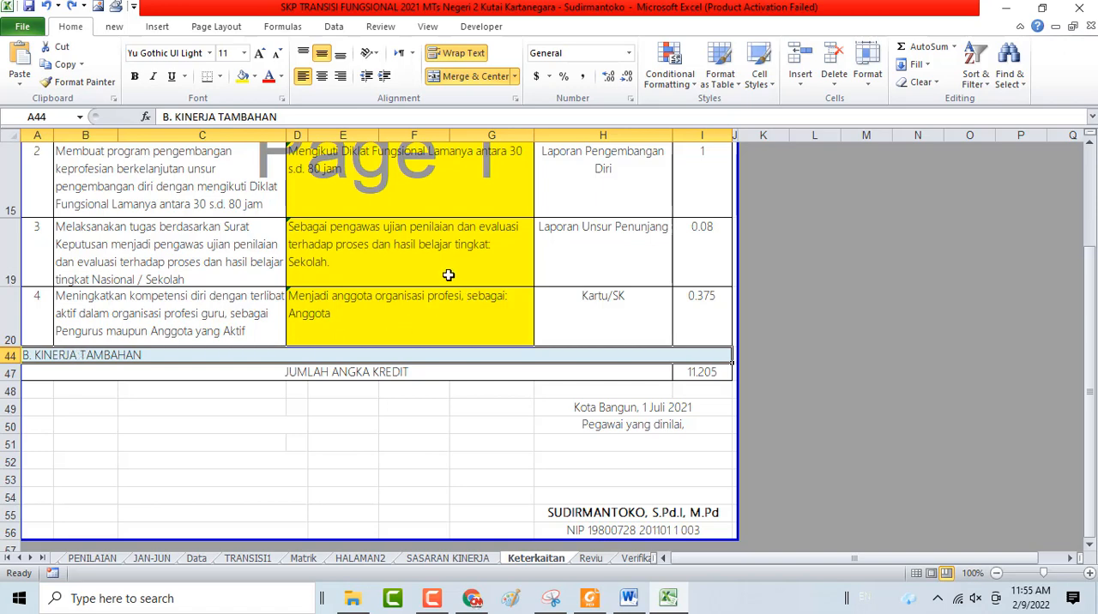
{"action": "scroll", "coordinate": [421, 271], "scroll_direction": "up", "scroll_amount": 1}
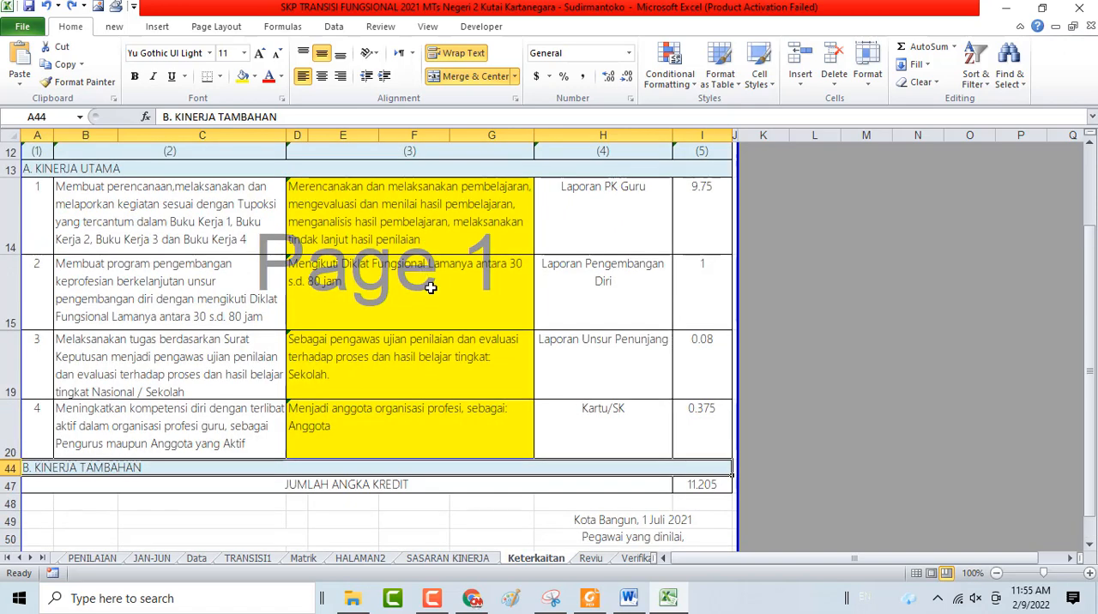
{"action": "left_click", "coordinate": [430, 286]}
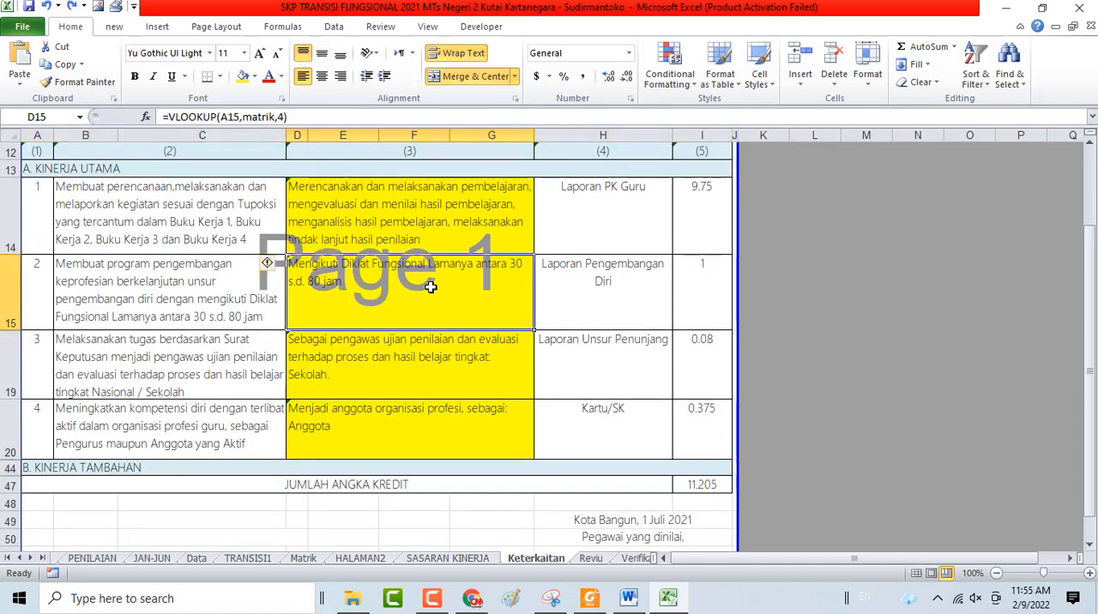
{"action": "left_click", "coordinate": [86, 472]}
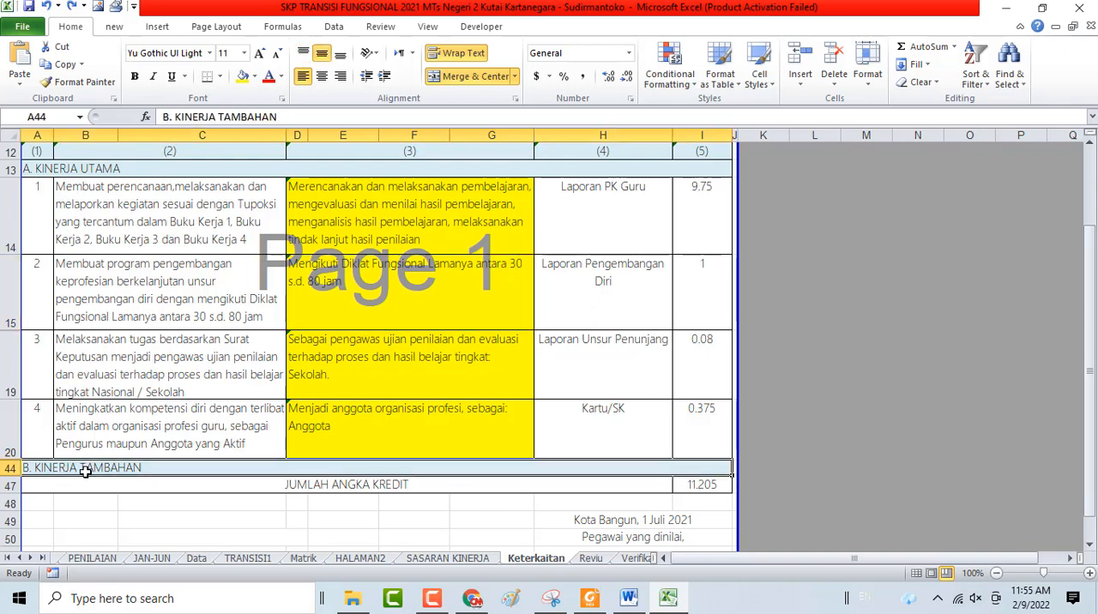
Switch to Foxit Reader, open permen-panrb-no.-8-tahun-2021, and select "diluar tugas pokok jabatannya" in the Kriteria Kinerja Tambahan on page 17
{"action": "left_click", "coordinate": [591, 598]}
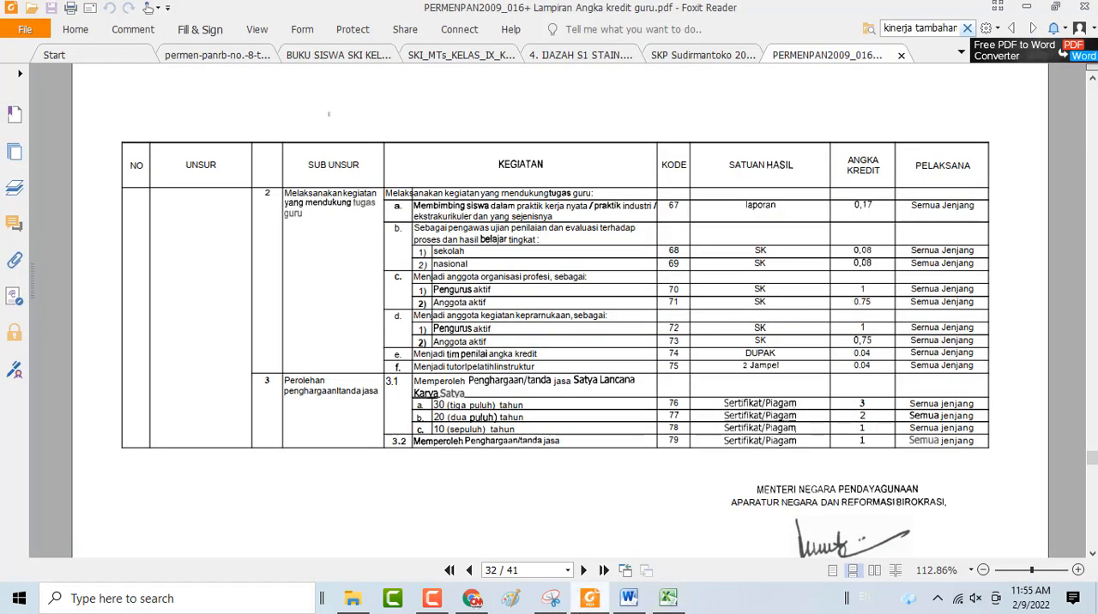
{"action": "left_click", "coordinate": [249, 55]}
{"action": "scroll", "coordinate": [518, 434], "scroll_direction": "up", "scroll_amount": 5}
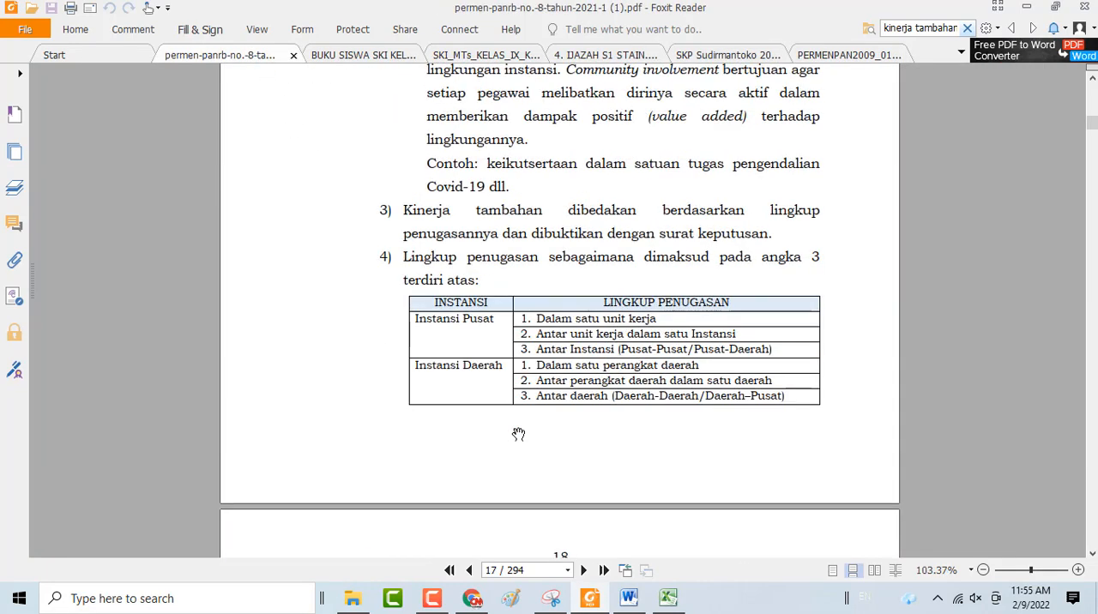
{"action": "scroll", "coordinate": [518, 434], "scroll_direction": "up", "scroll_amount": 10}
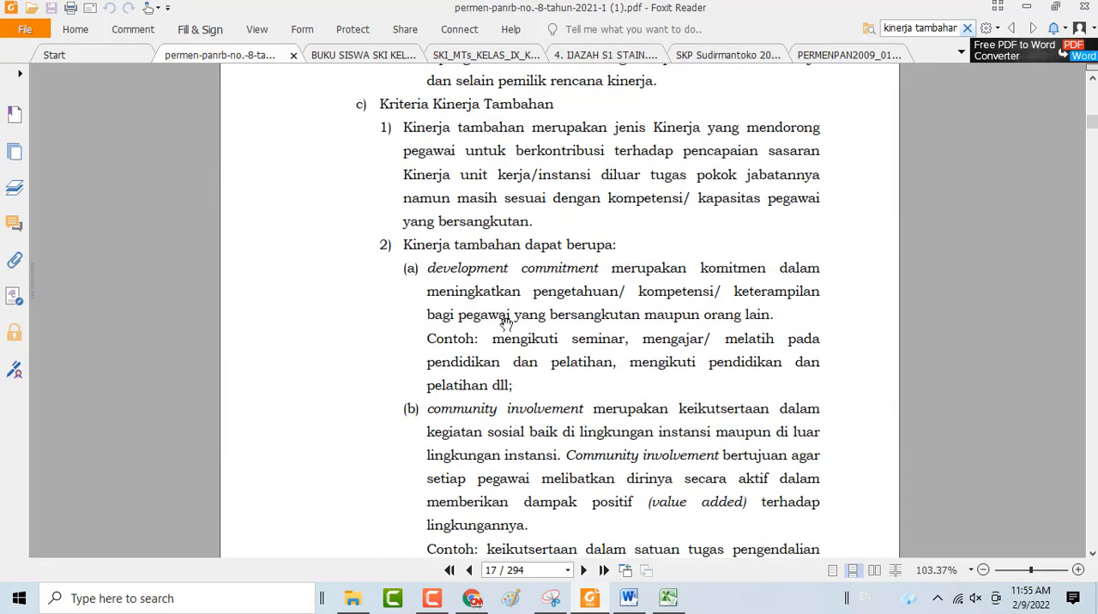
{"action": "scroll", "coordinate": [508, 319], "scroll_direction": "down", "scroll_amount": 1}
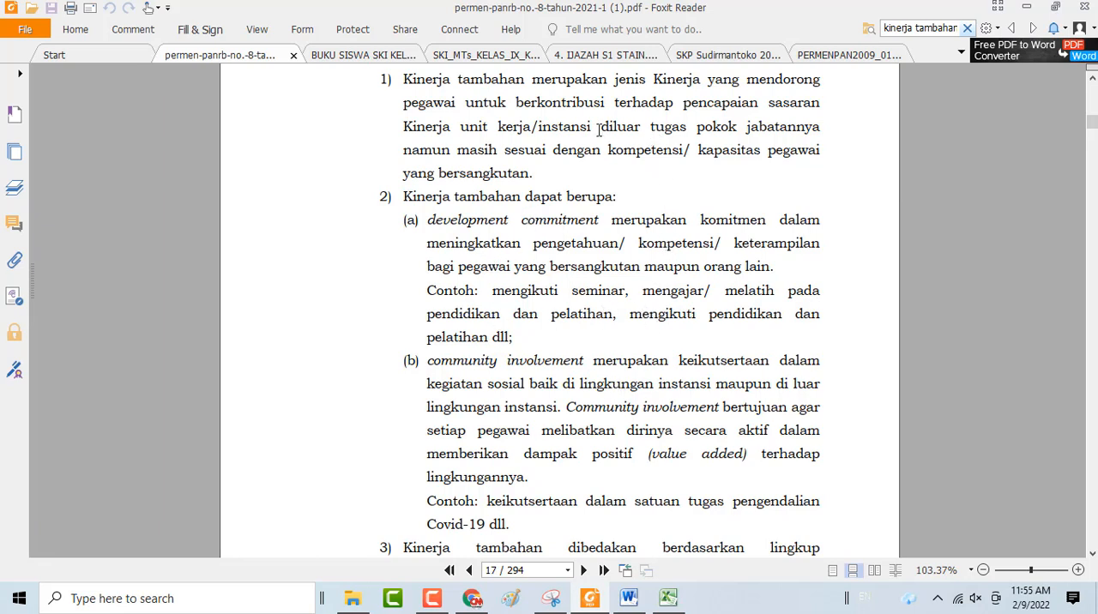
{"action": "left_click_drag", "start_coordinate": [599, 130], "coordinate": [823, 127]}
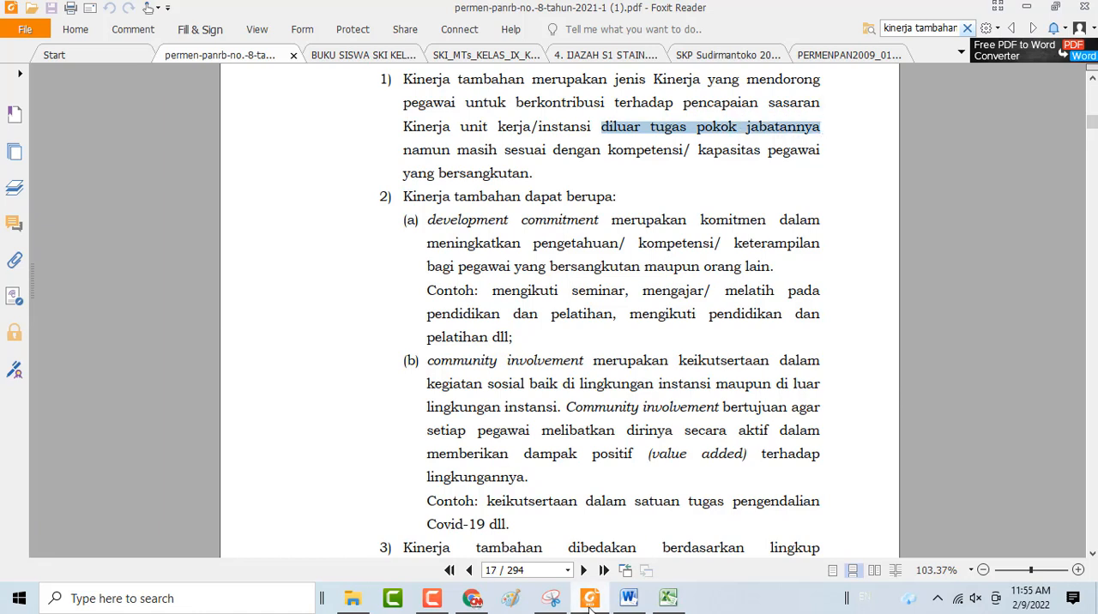
Return to the PERMENPAN2009_016 document and look back from page 32 to the start of Lampiran I on page 28
{"action": "left_click", "coordinate": [807, 57]}
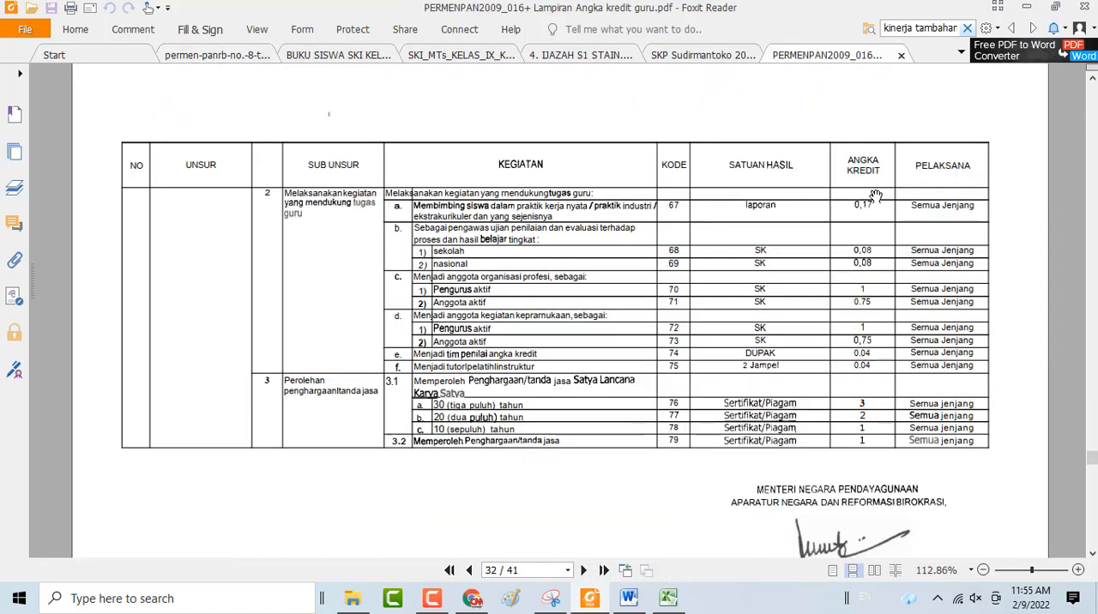
{"action": "scroll", "coordinate": [875, 195], "scroll_direction": "up", "scroll_amount": 6}
{"action": "scroll", "coordinate": [875, 196], "scroll_direction": "up", "scroll_amount": 20}
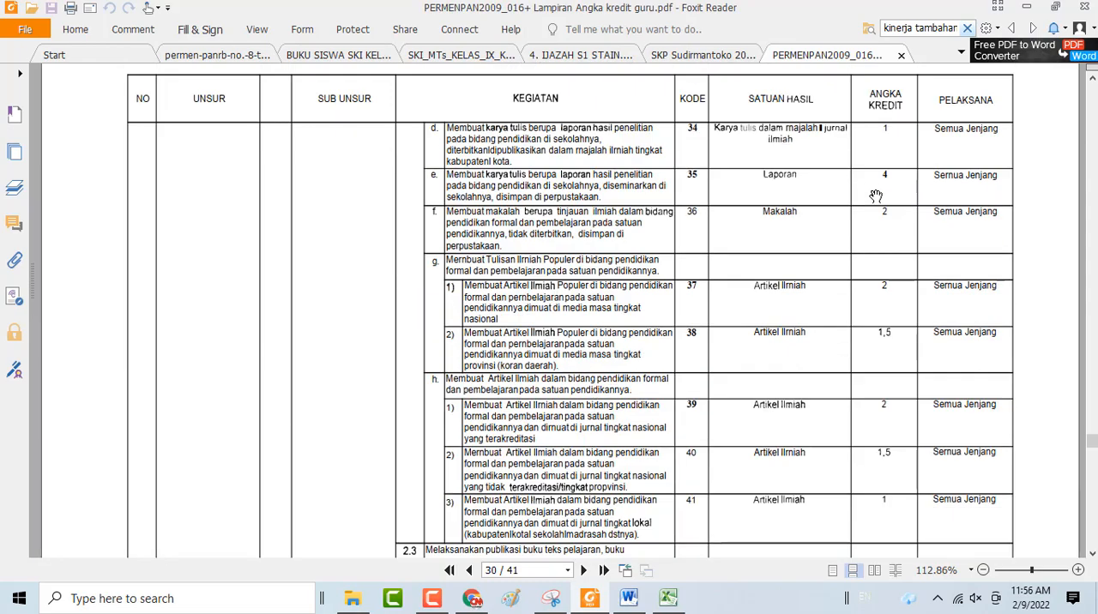
{"action": "scroll", "coordinate": [875, 196], "scroll_direction": "up", "scroll_amount": 20}
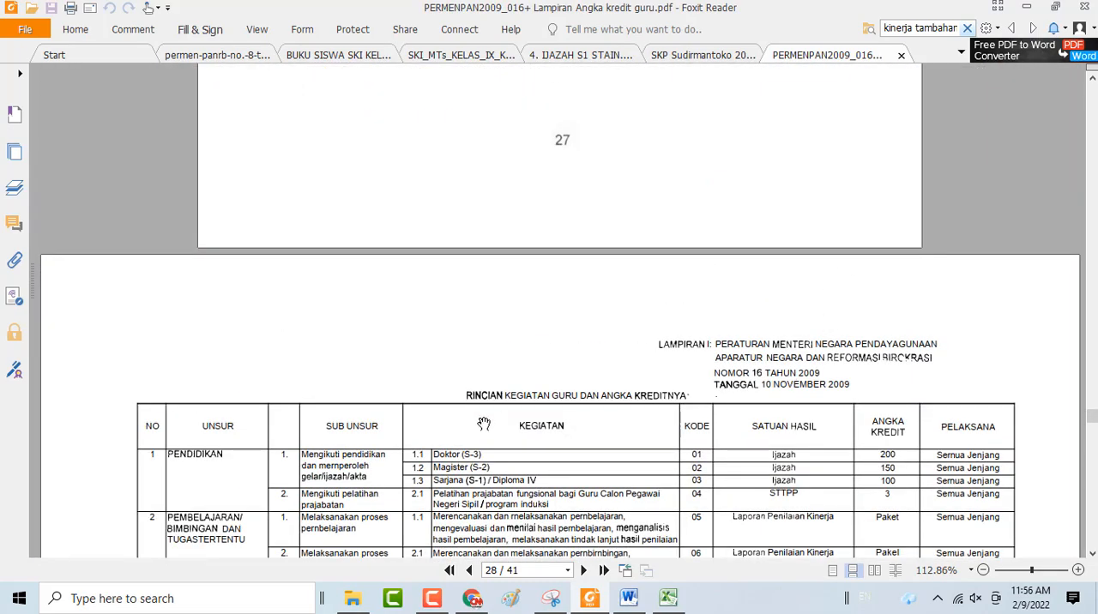
Look through the Lampiran I activity and credit tables from page 28 to the Lampiran II cumulative credit table on page 33
{"action": "scroll", "coordinate": [396, 412], "scroll_direction": "down", "scroll_amount": 3}
{"action": "scroll", "coordinate": [395, 413], "scroll_direction": "down", "scroll_amount": 5}
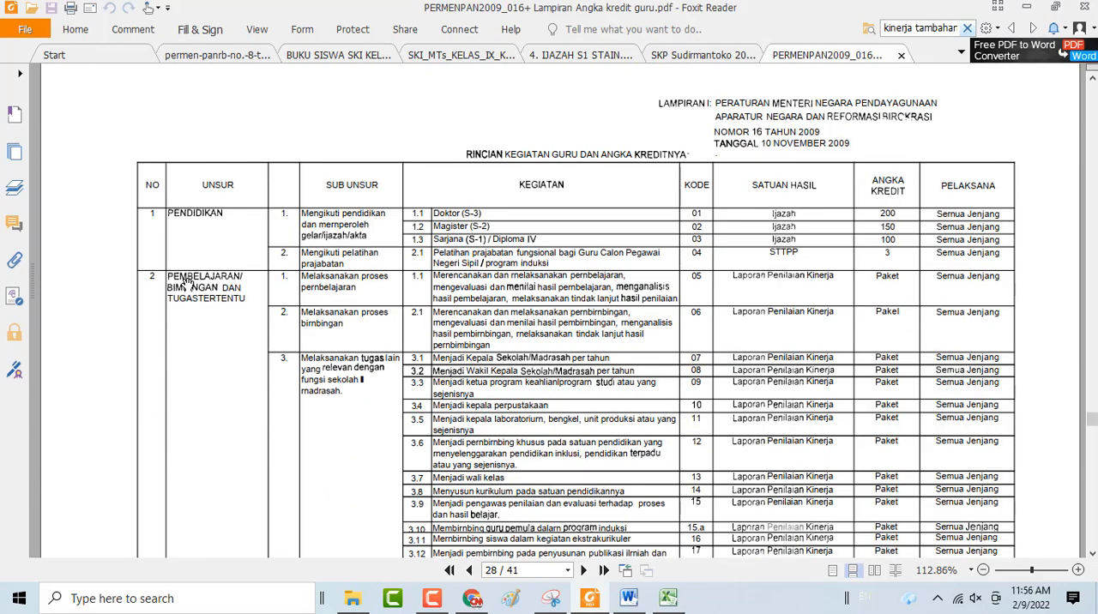
{"action": "scroll", "coordinate": [189, 272], "scroll_direction": "down", "scroll_amount": 10}
{"action": "scroll", "coordinate": [297, 289], "scroll_direction": "down", "scroll_amount": 20}
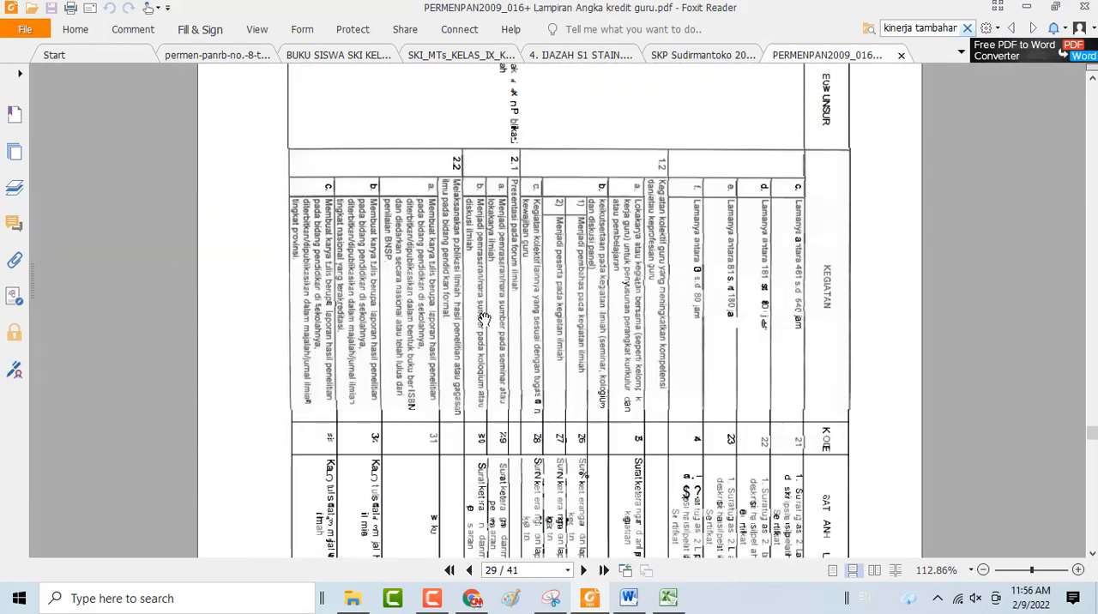
{"action": "scroll", "coordinate": [486, 315], "scroll_direction": "down", "scroll_amount": 20}
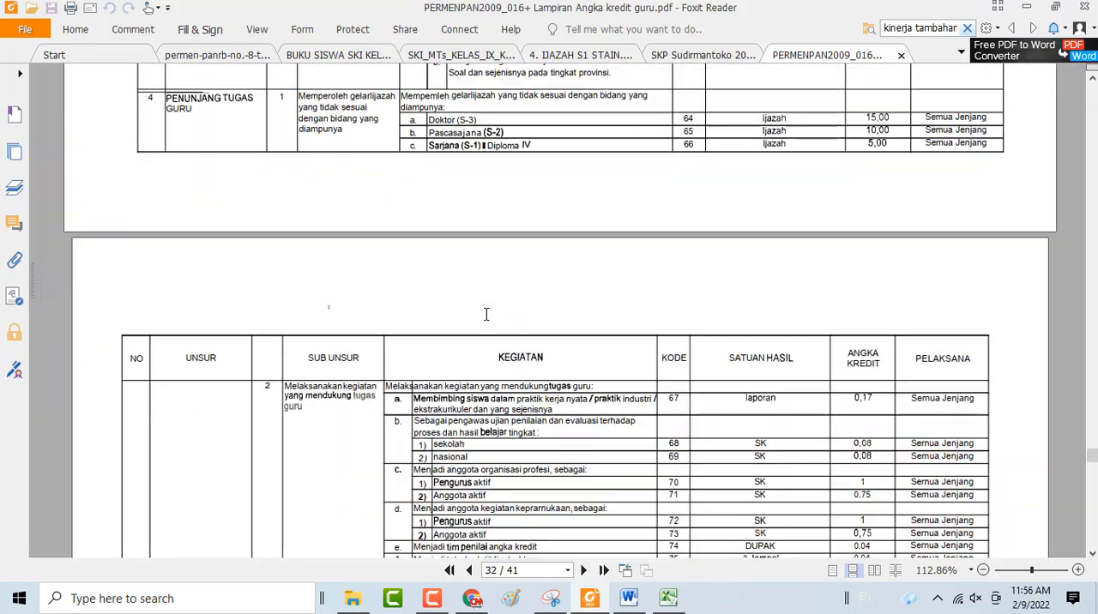
{"action": "scroll", "coordinate": [486, 315], "scroll_direction": "down", "scroll_amount": 5}
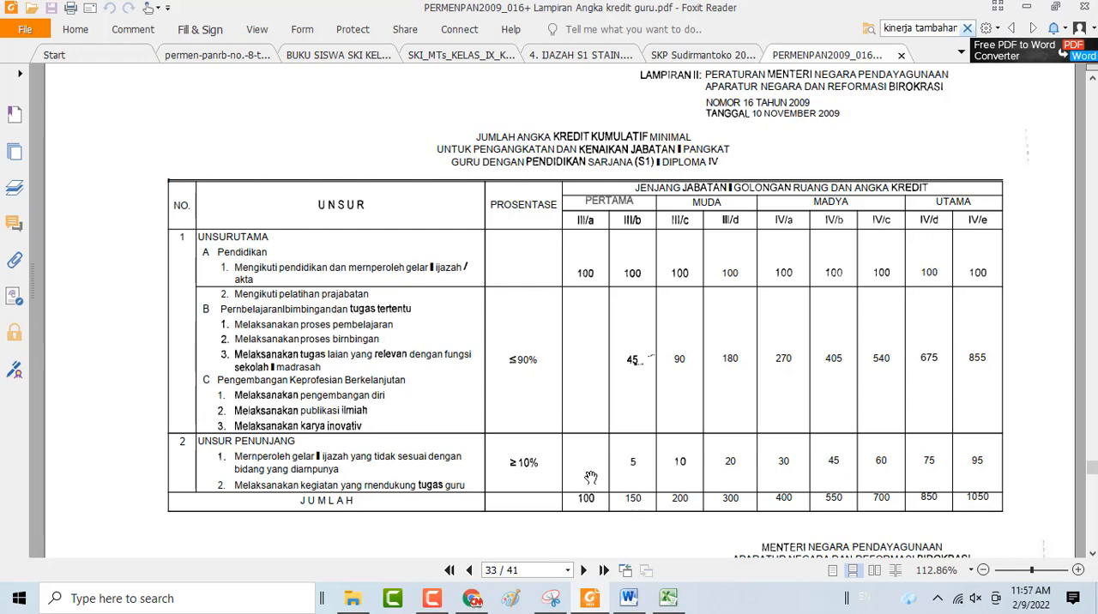
Reopen permen-panrb-no.-8-tahun-2021 and read the Kinerja tambahan rules, points 3 to 7, on pages 17 and 18
{"action": "mouse_move", "coordinate": [669, 599]}
{"action": "left_click", "coordinate": [674, 600]}
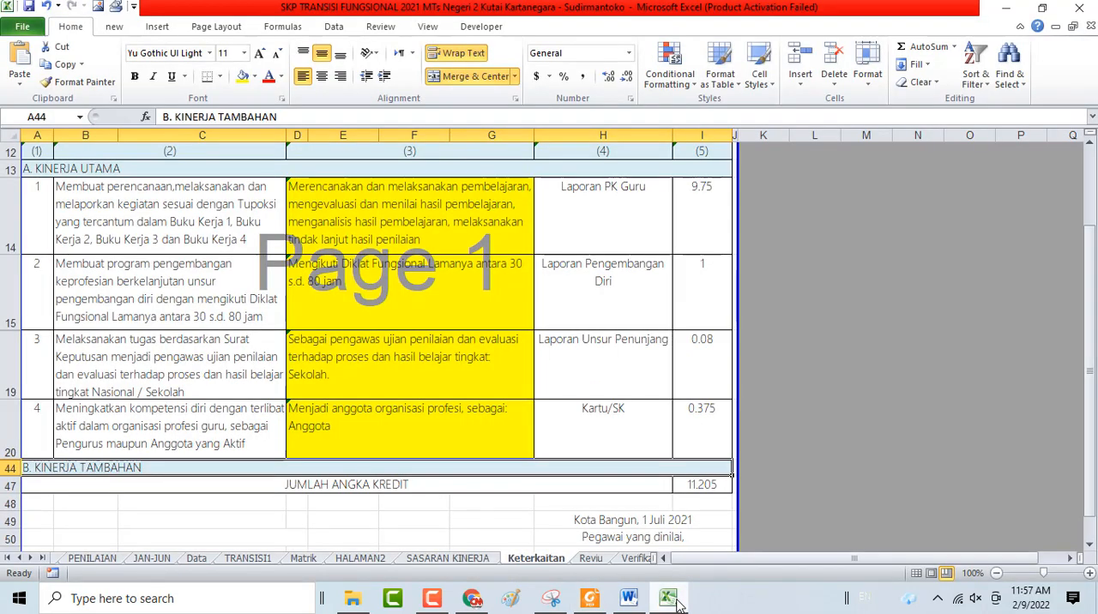
{"action": "left_click", "coordinate": [591, 601]}
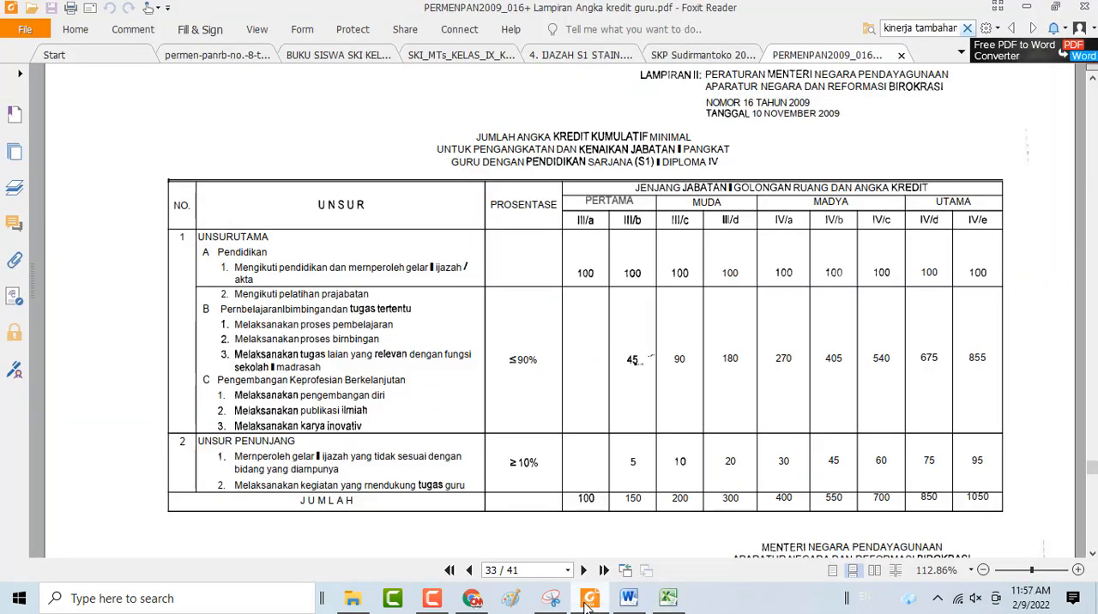
{"action": "left_click", "coordinate": [239, 57]}
{"action": "scroll", "coordinate": [545, 377], "scroll_direction": "down", "scroll_amount": 5}
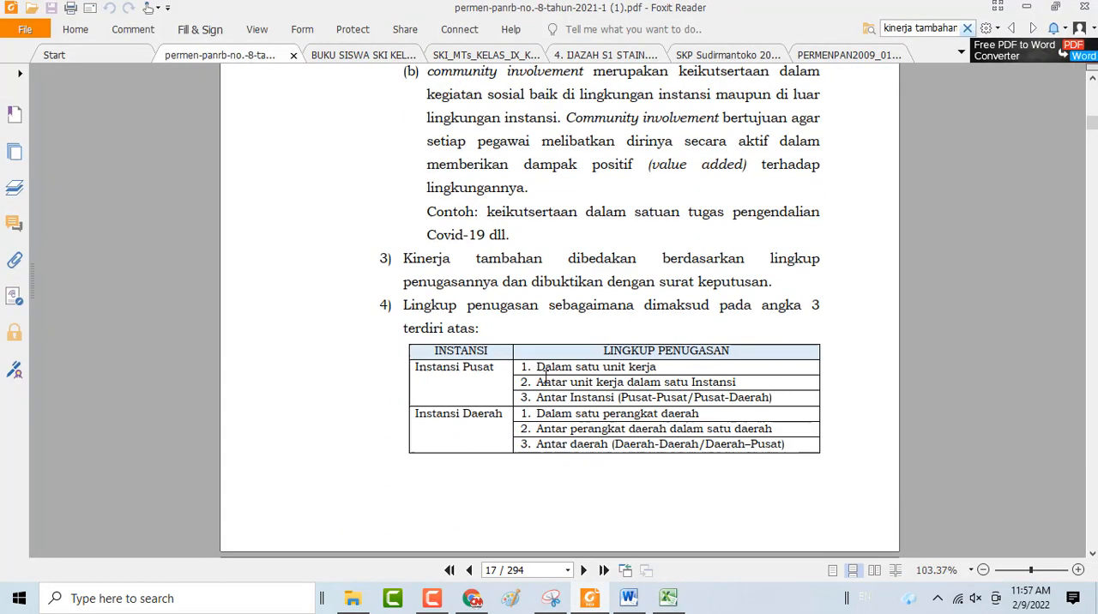
{"action": "scroll", "coordinate": [546, 378], "scroll_direction": "down", "scroll_amount": 10}
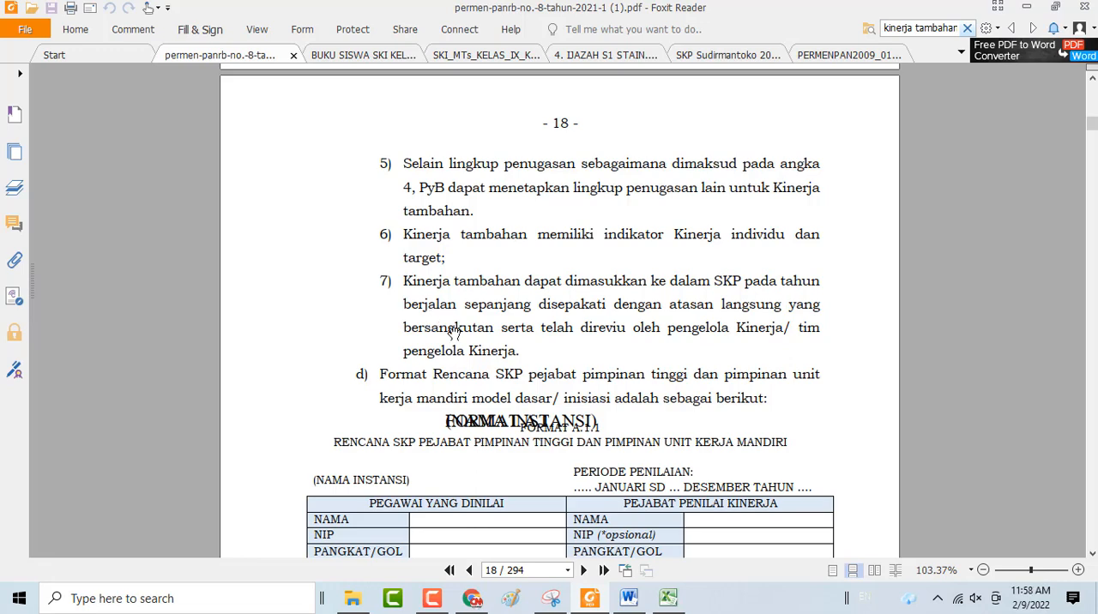
Switch to Excel, look at the end of Keterkaitan, and examine the Reviu sheet's performance entries and Pengelola Kinerja signature block
{"action": "left_click", "coordinate": [674, 600]}
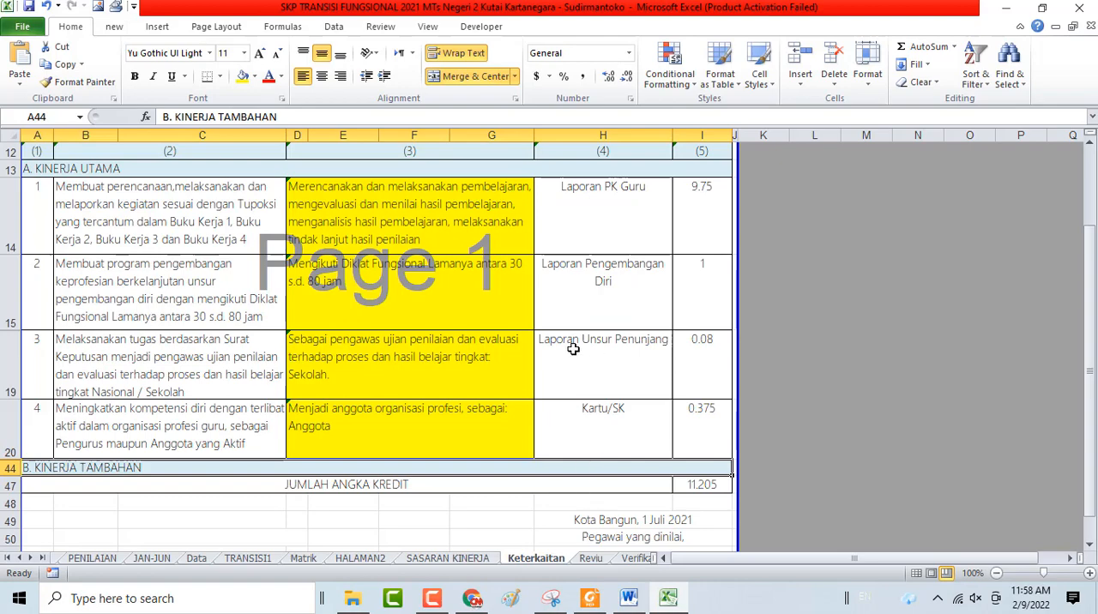
{"action": "scroll", "coordinate": [573, 349], "scroll_direction": "down", "scroll_amount": 2}
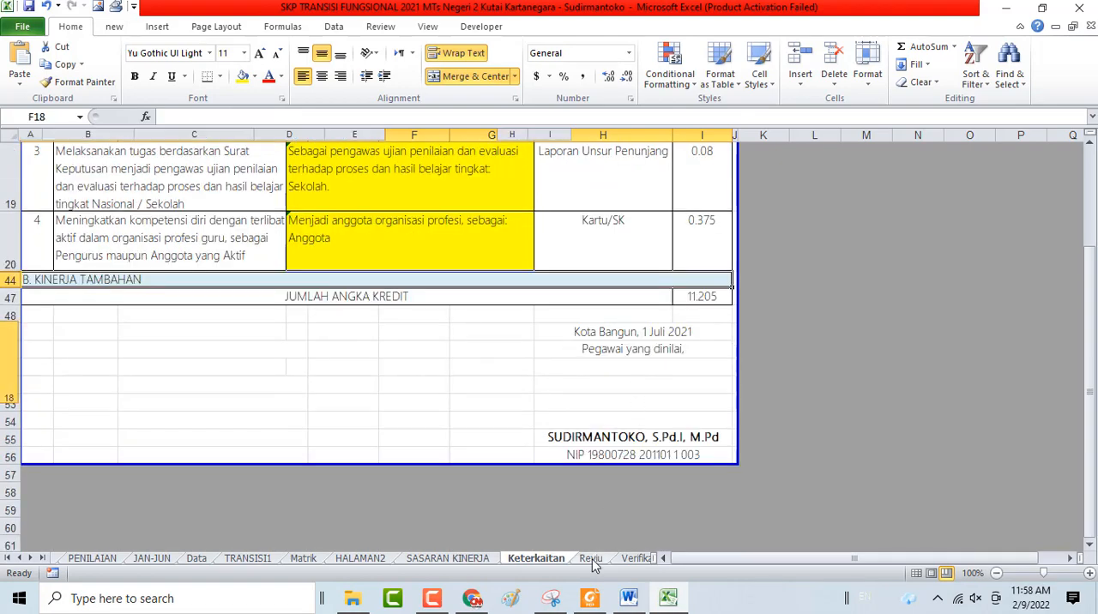
{"action": "left_click", "coordinate": [593, 562]}
{"action": "scroll", "coordinate": [598, 260], "scroll_direction": "down", "scroll_amount": 5}
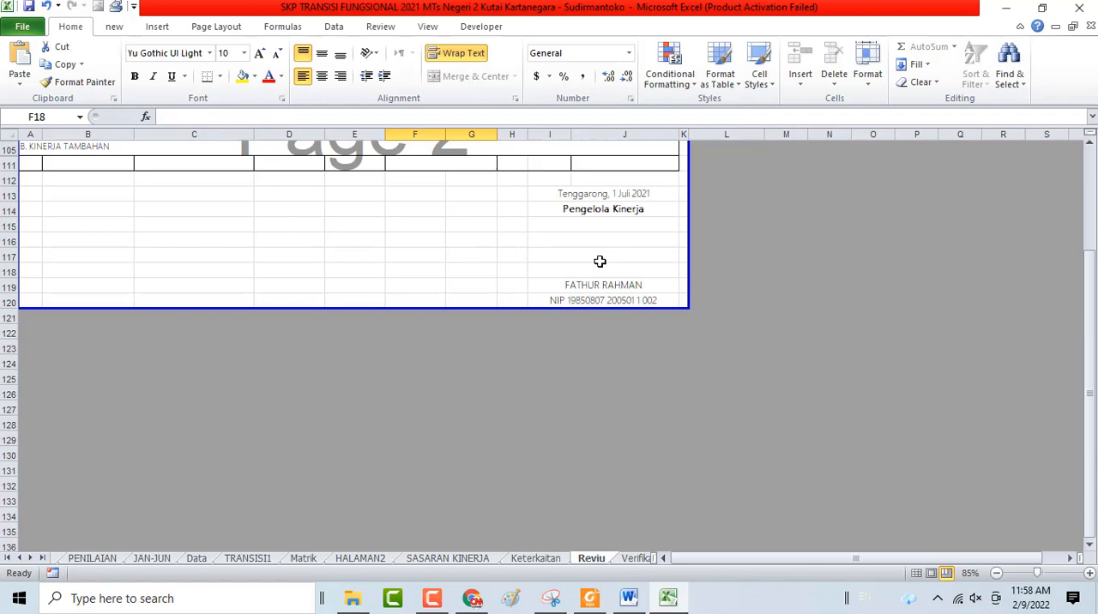
{"action": "left_click", "coordinate": [618, 210]}
{"action": "scroll", "coordinate": [622, 257], "scroll_direction": "up", "scroll_amount": 3}
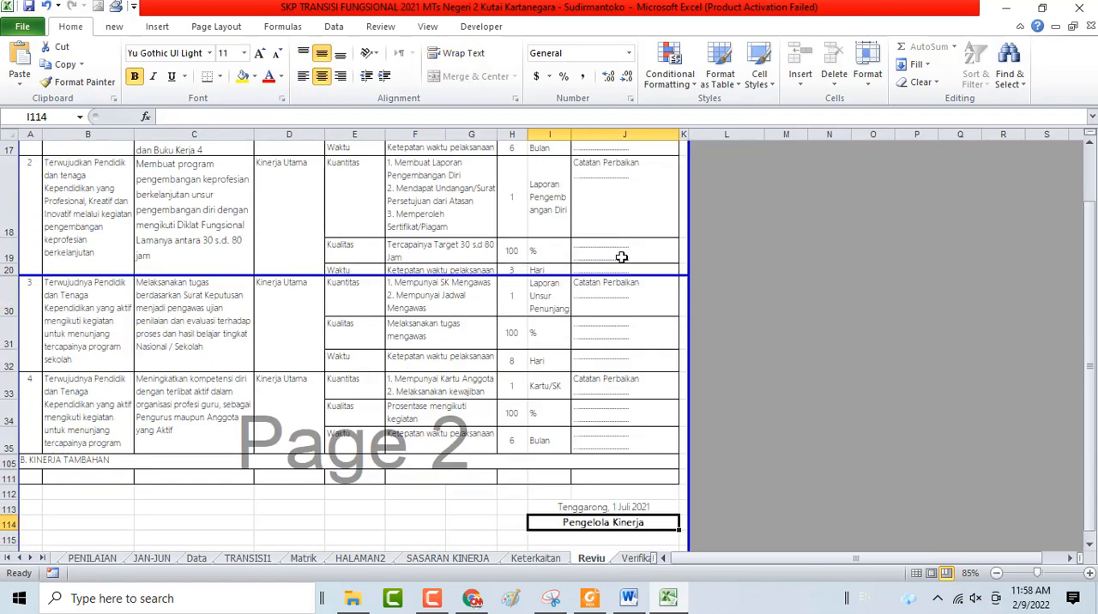
{"action": "scroll", "coordinate": [621, 257], "scroll_direction": "up", "scroll_amount": 5}
{"action": "scroll", "coordinate": [621, 257], "scroll_direction": "down", "scroll_amount": 2}
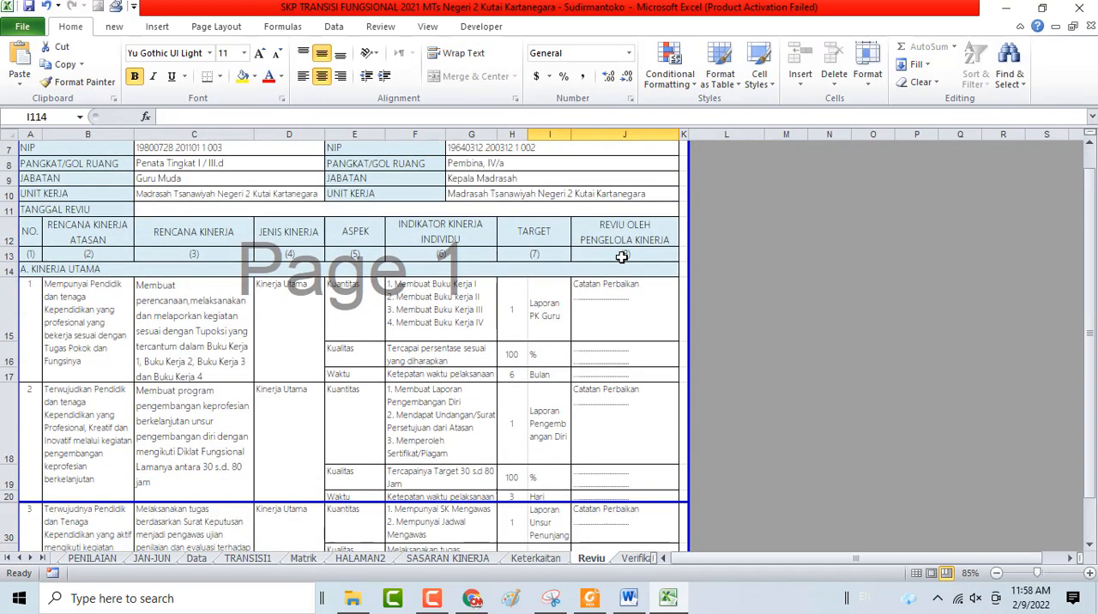
{"action": "scroll", "coordinate": [490, 284], "scroll_direction": "down", "scroll_amount": 5}
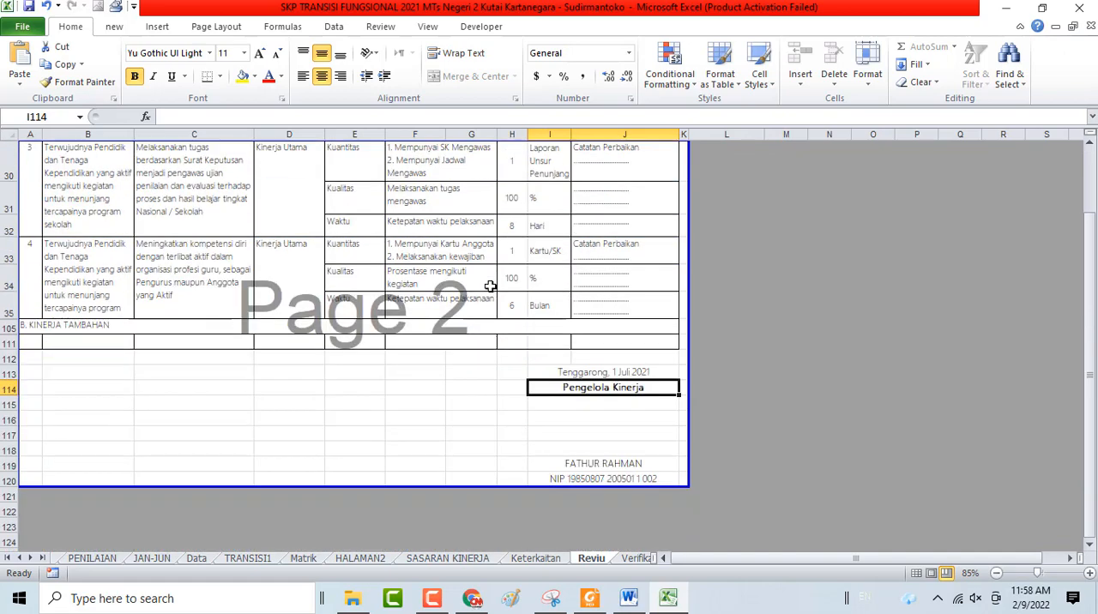
{"action": "scroll", "coordinate": [333, 218], "scroll_direction": "up", "scroll_amount": 5}
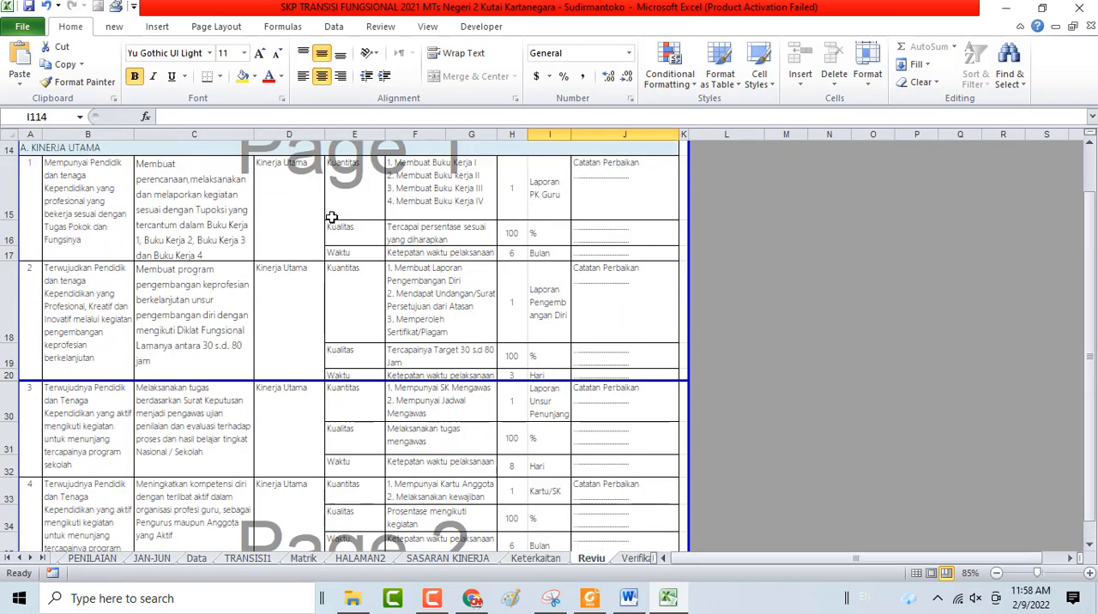
{"action": "scroll", "coordinate": [625, 284], "scroll_direction": "down", "scroll_amount": 5}
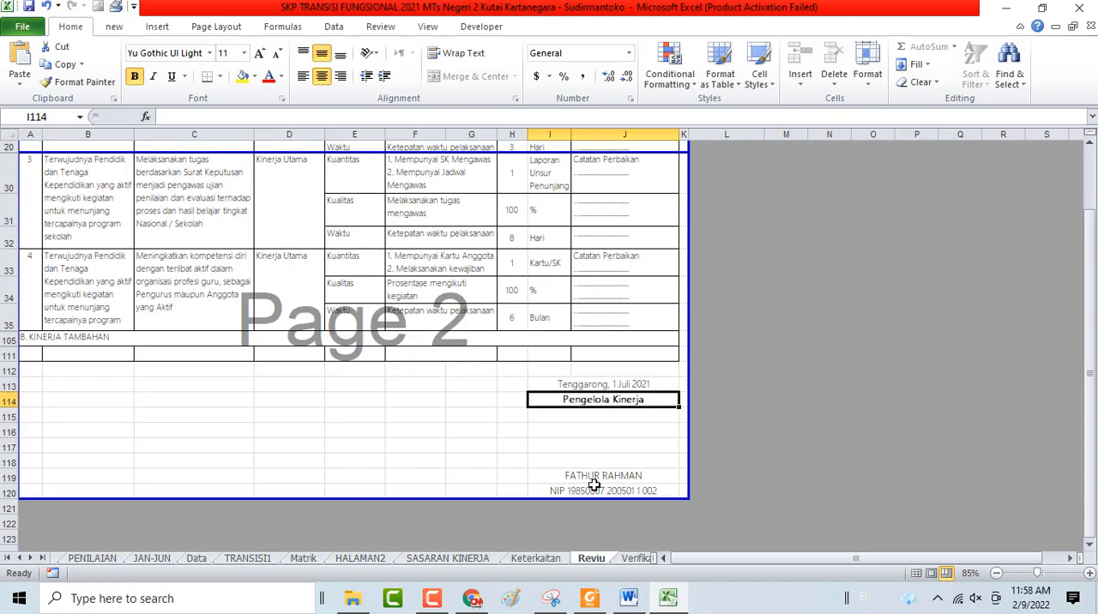
Examine the Verifikasi sheet's entries, the Tim Penilai Angka Kredit signature block, and the Jumlah Angka Kredit cell
{"action": "left_click", "coordinate": [636, 559]}
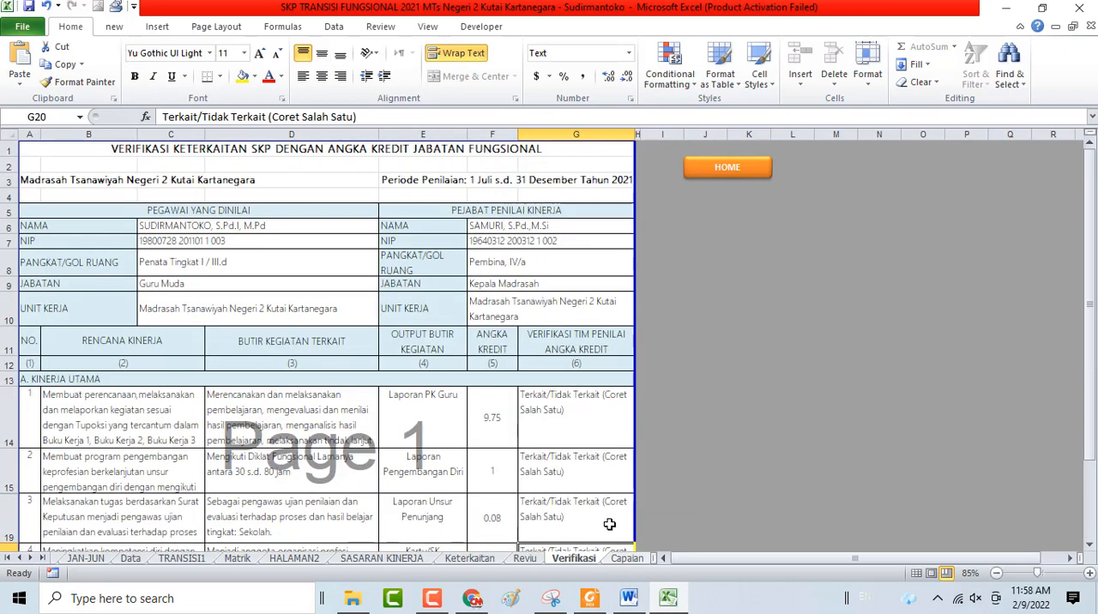
{"action": "scroll", "coordinate": [545, 326], "scroll_direction": "down", "scroll_amount": 3}
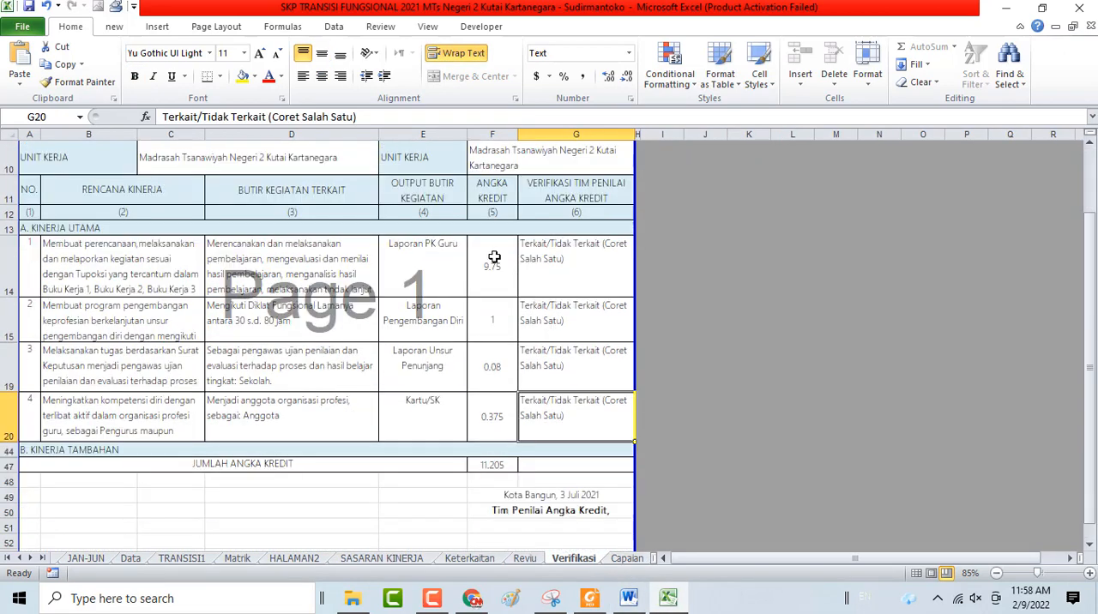
{"action": "left_click", "coordinate": [522, 509]}
{"action": "scroll", "coordinate": [522, 510], "scroll_direction": "down", "scroll_amount": 3}
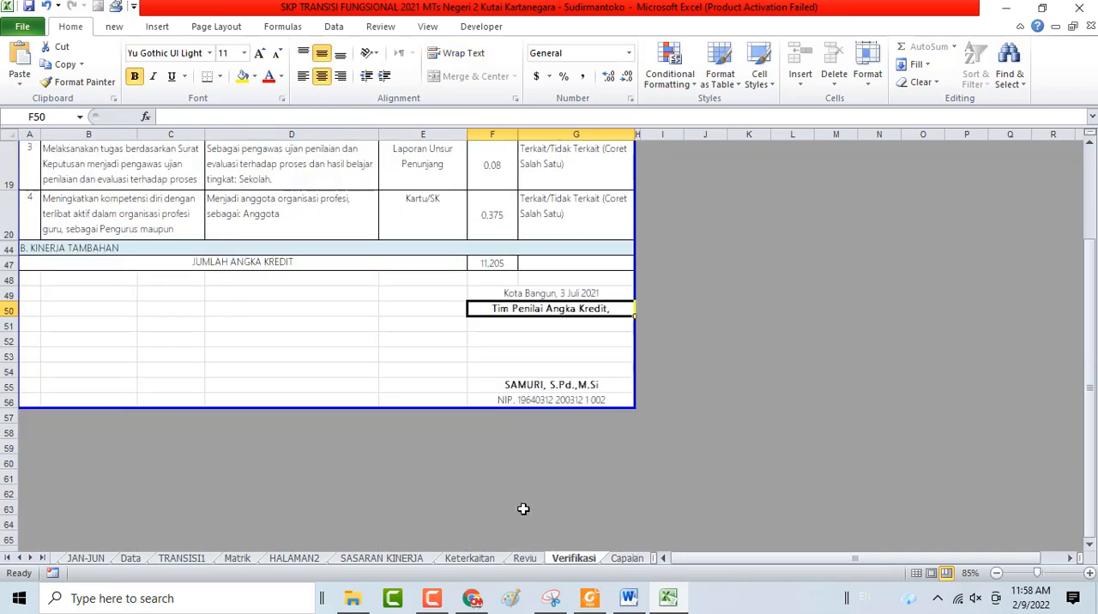
{"action": "left_click", "coordinate": [556, 385]}
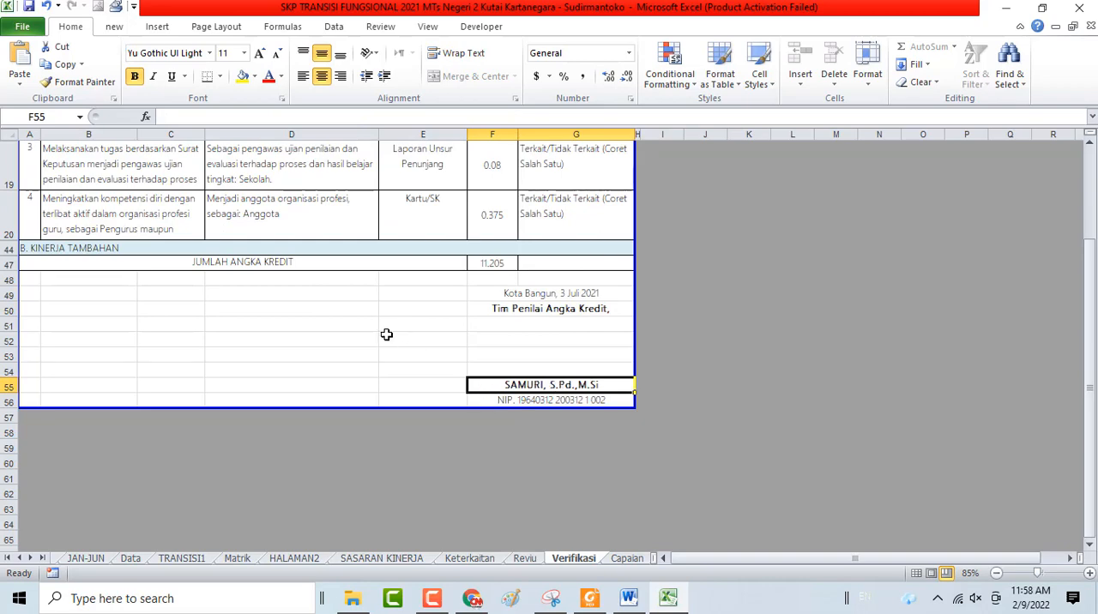
{"action": "scroll", "coordinate": [541, 350], "scroll_direction": "up", "scroll_amount": 3}
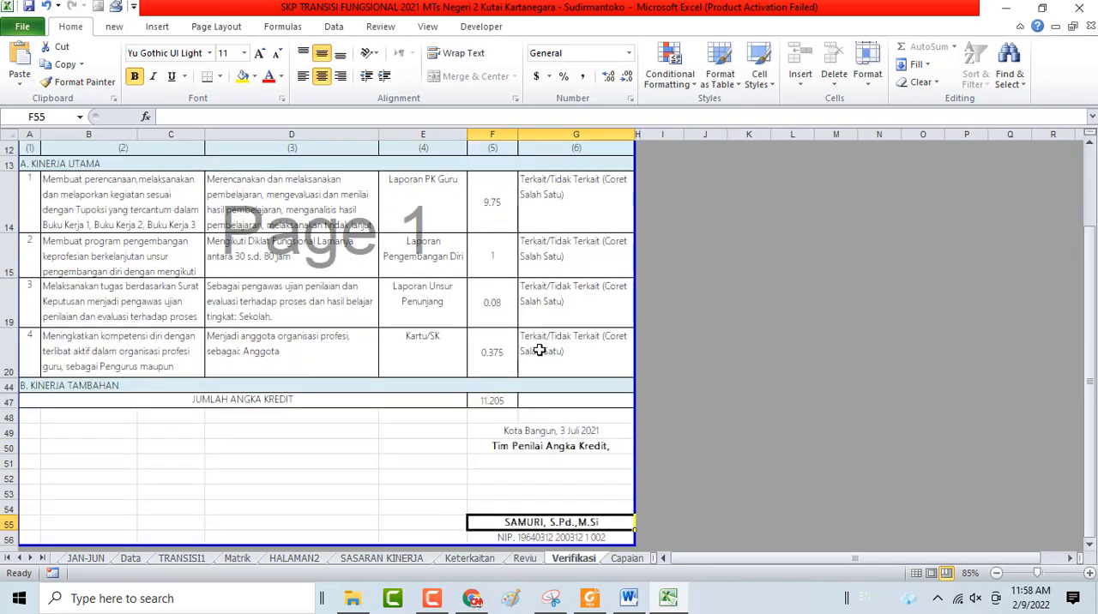
{"action": "left_click", "coordinate": [492, 401]}
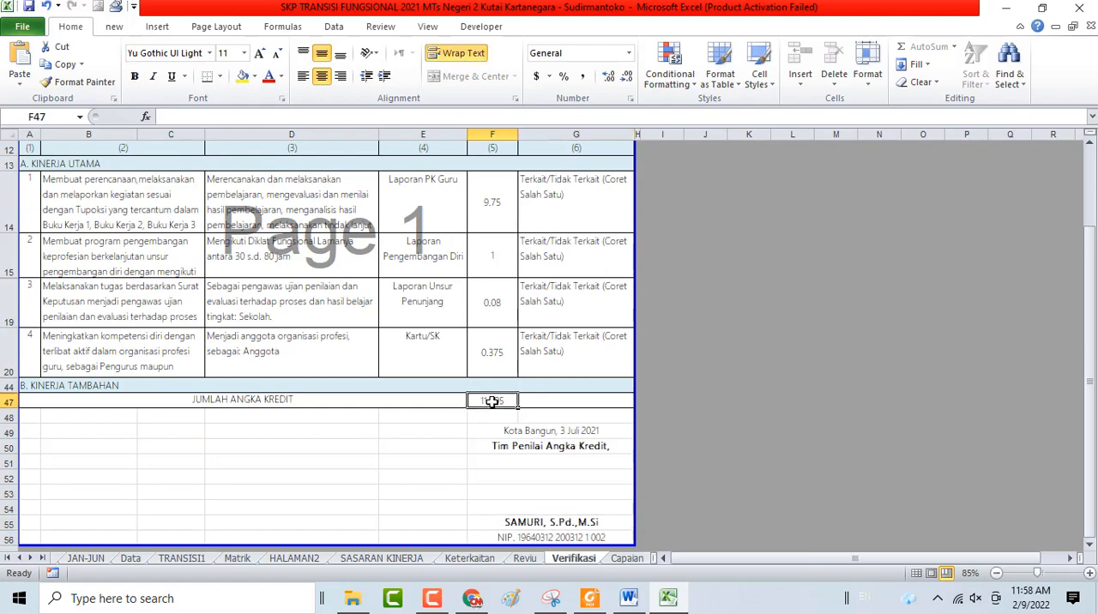
Open the Capaian sheet and inspect the Kategori and Nilai cells of the Kinerja Utama entries 1 to 3
{"action": "left_click", "coordinate": [627, 559]}
{"action": "scroll", "coordinate": [551, 338], "scroll_direction": "up", "scroll_amount": 5}
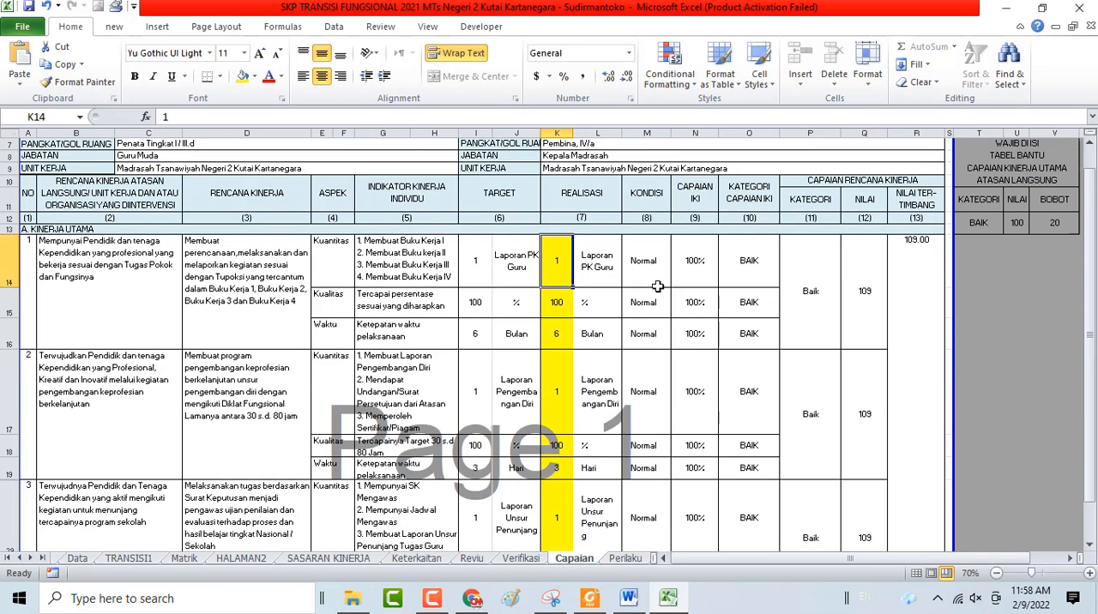
{"action": "scroll", "coordinate": [755, 247], "scroll_direction": "down", "scroll_amount": 2}
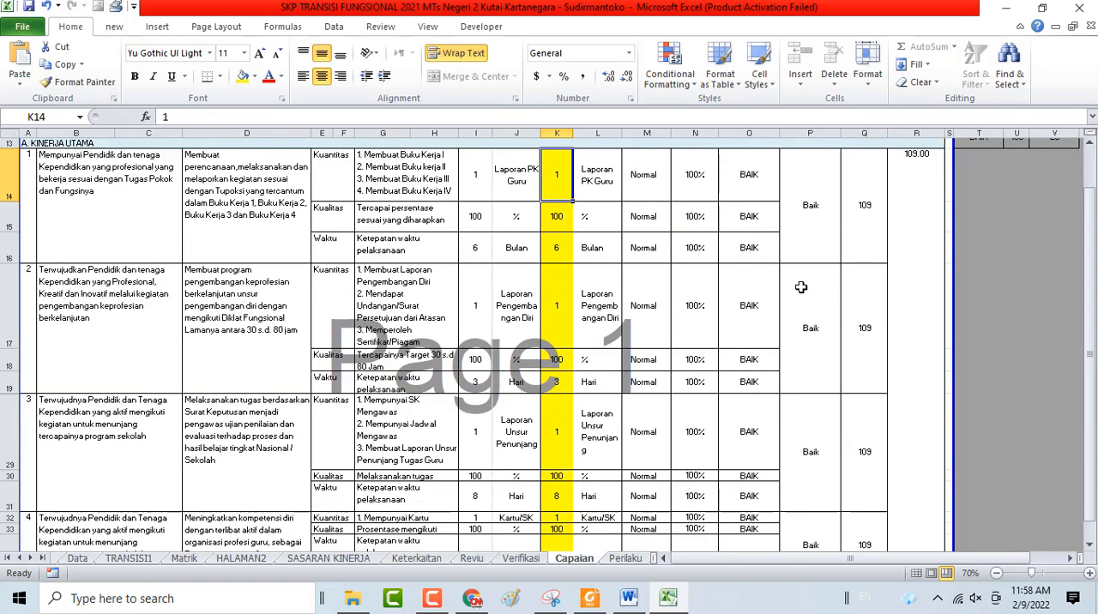
{"action": "scroll", "coordinate": [801, 287], "scroll_direction": "up", "scroll_amount": 1}
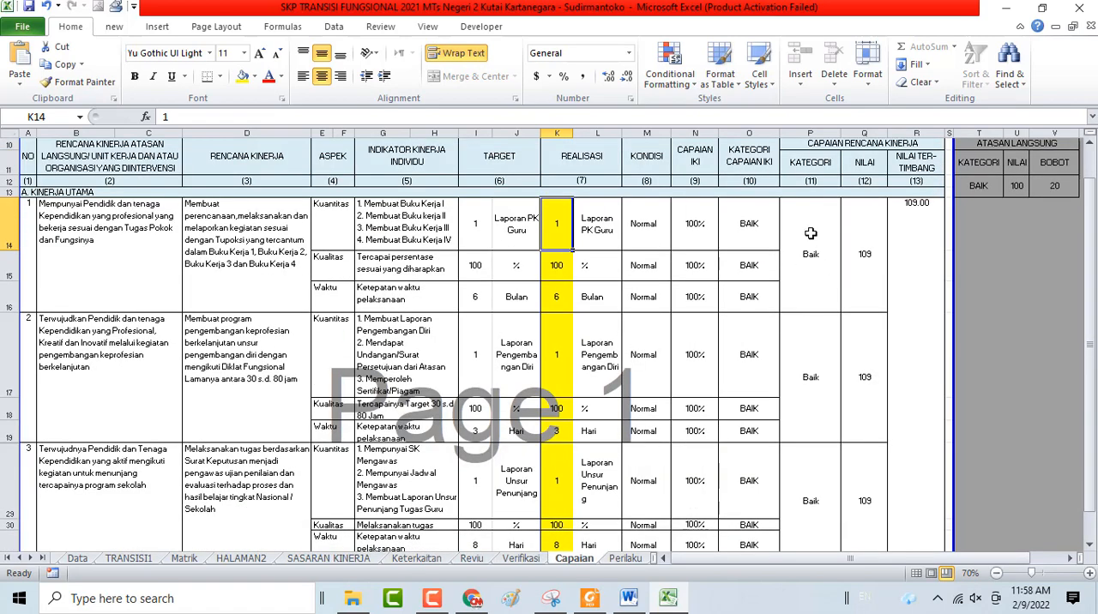
{"action": "left_click", "coordinate": [808, 266]}
{"action": "left_click", "coordinate": [865, 272]}
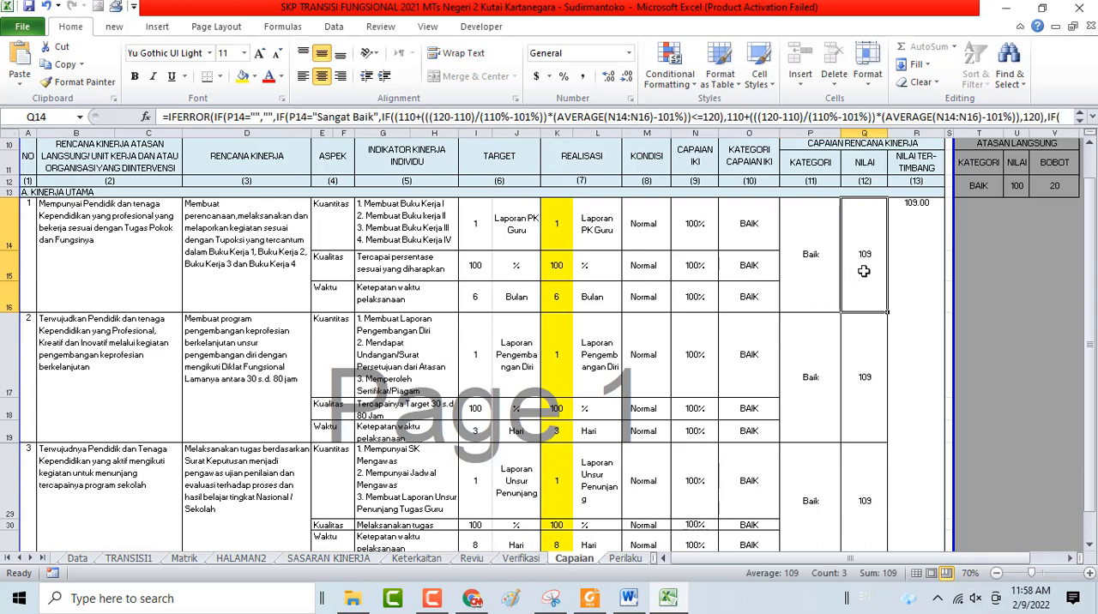
{"action": "left_click", "coordinate": [862, 378]}
{"action": "left_click", "coordinate": [861, 474]}
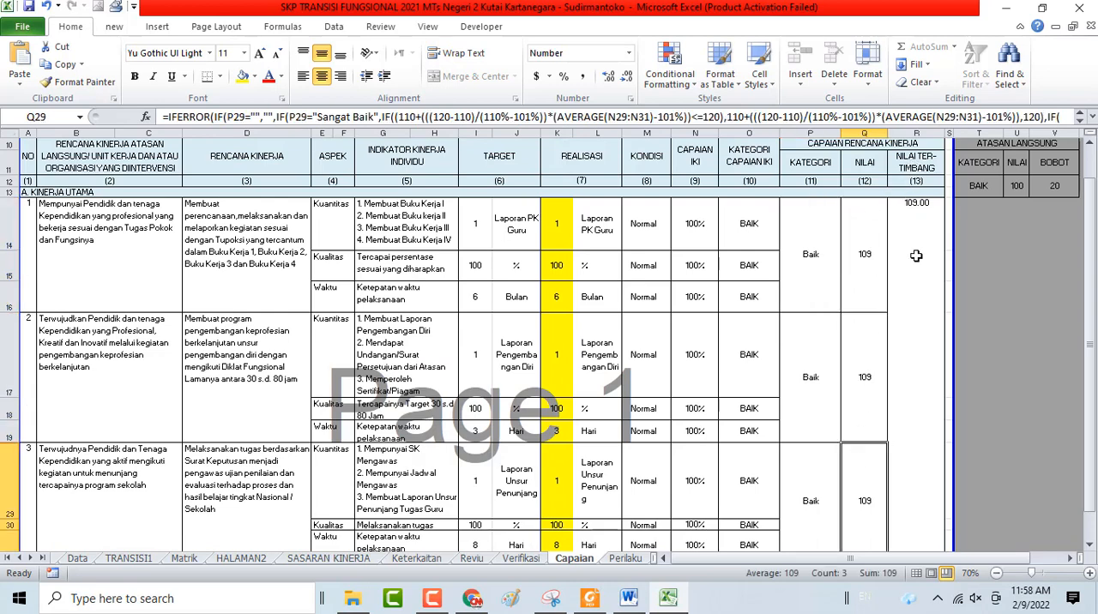
{"action": "left_click", "coordinate": [871, 258]}
Inspect the Nilai cells of entry 4 and of the B. Kinerja Tambahan row on Capaian
{"action": "scroll", "coordinate": [871, 304], "scroll_direction": "down", "scroll_amount": 3}
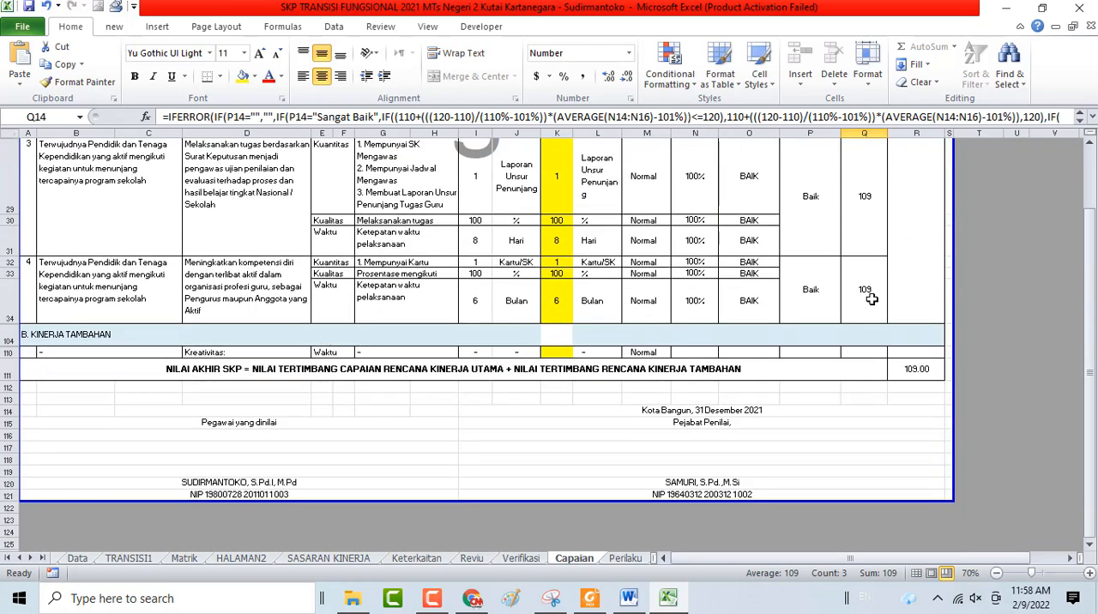
{"action": "left_click", "coordinate": [871, 298]}
{"action": "left_click", "coordinate": [865, 353]}
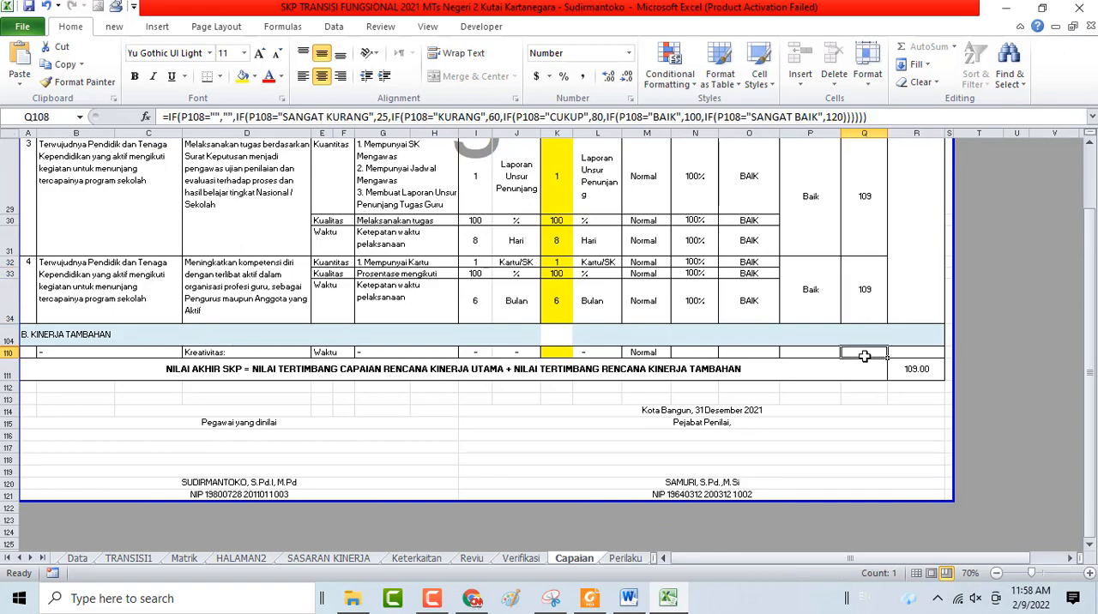
{"action": "scroll", "coordinate": [865, 356], "scroll_direction": "up", "scroll_amount": 8}
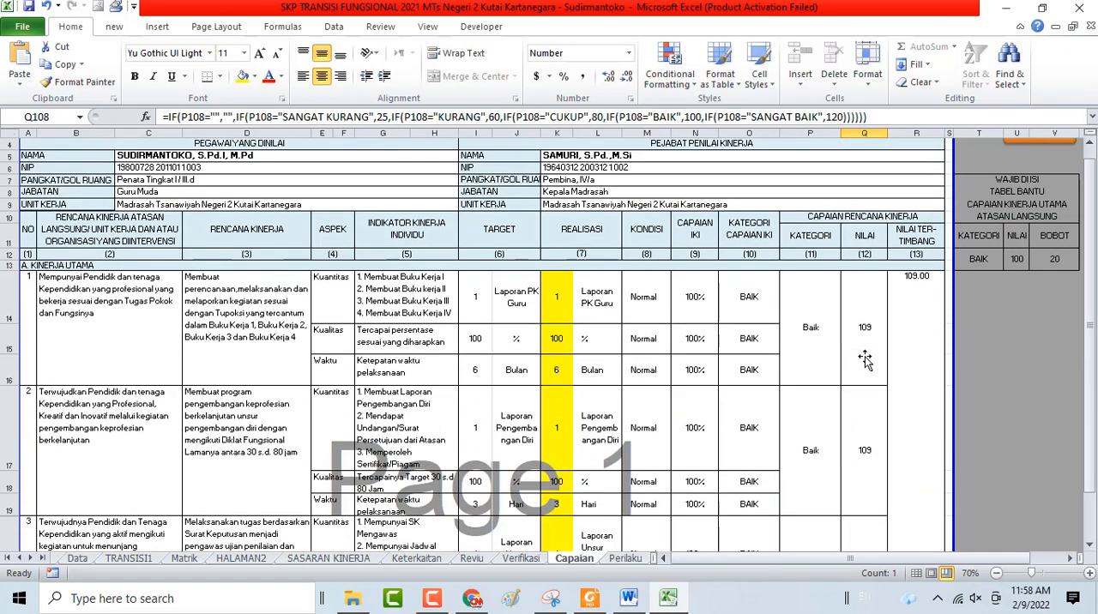
{"action": "scroll", "coordinate": [865, 360], "scroll_direction": "down", "scroll_amount": 8}
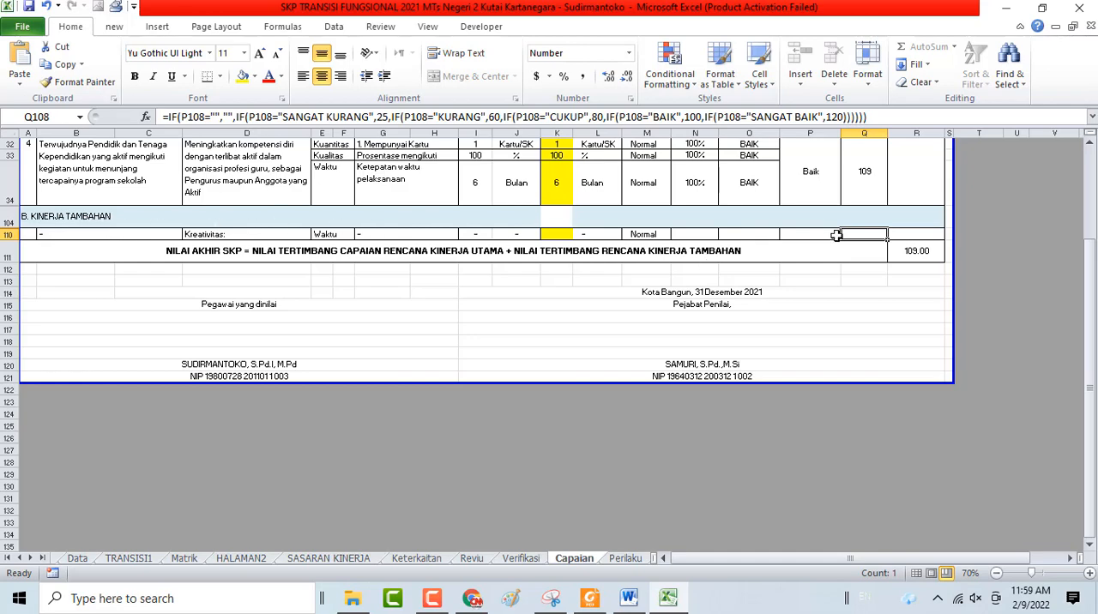
Inspect the formulas of the Nilai Tertimbang cell R14 and the Nilai Akhir SKP cell R111 on Capaian
{"action": "scroll", "coordinate": [862, 235], "scroll_direction": "up", "scroll_amount": 3}
{"action": "left_click", "coordinate": [912, 185]}
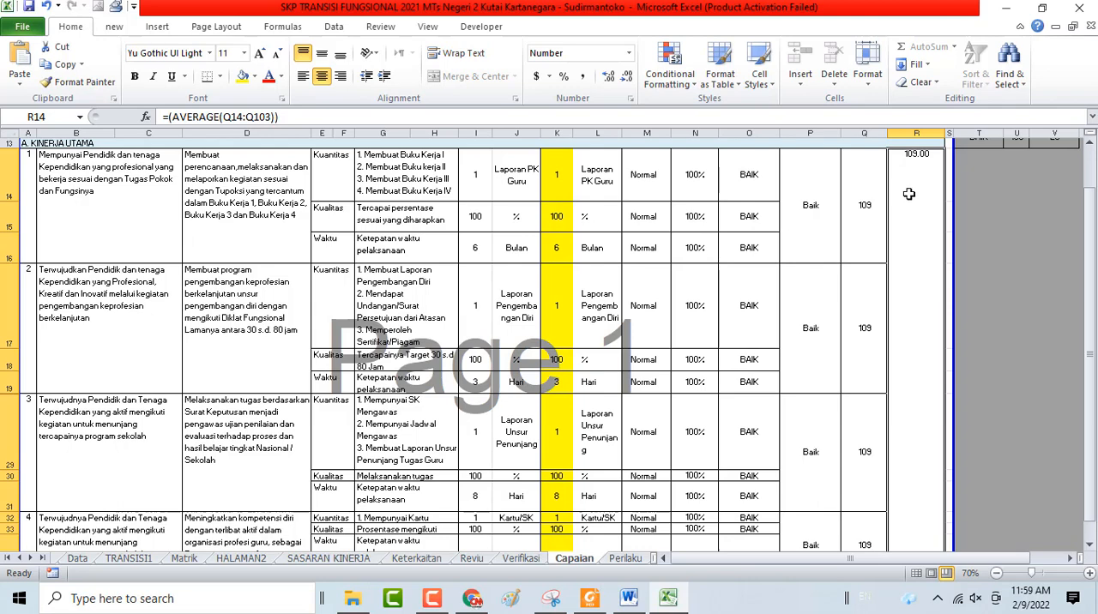
{"action": "scroll", "coordinate": [909, 198], "scroll_direction": "down", "scroll_amount": 3}
{"action": "left_click", "coordinate": [915, 189]}
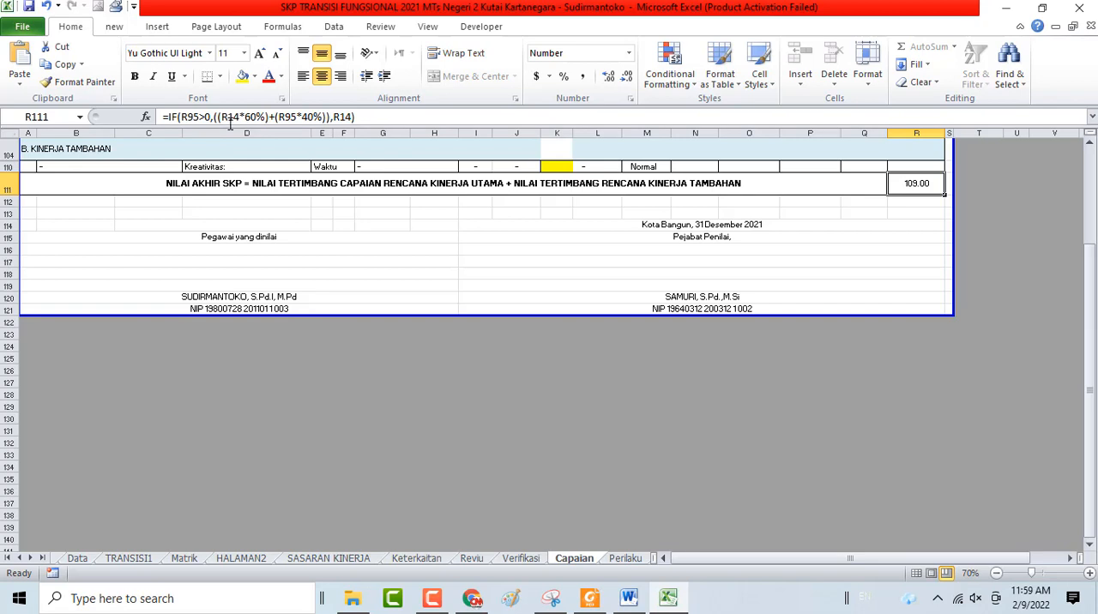
{"action": "scroll", "coordinate": [241, 120], "scroll_direction": "up", "scroll_amount": 2}
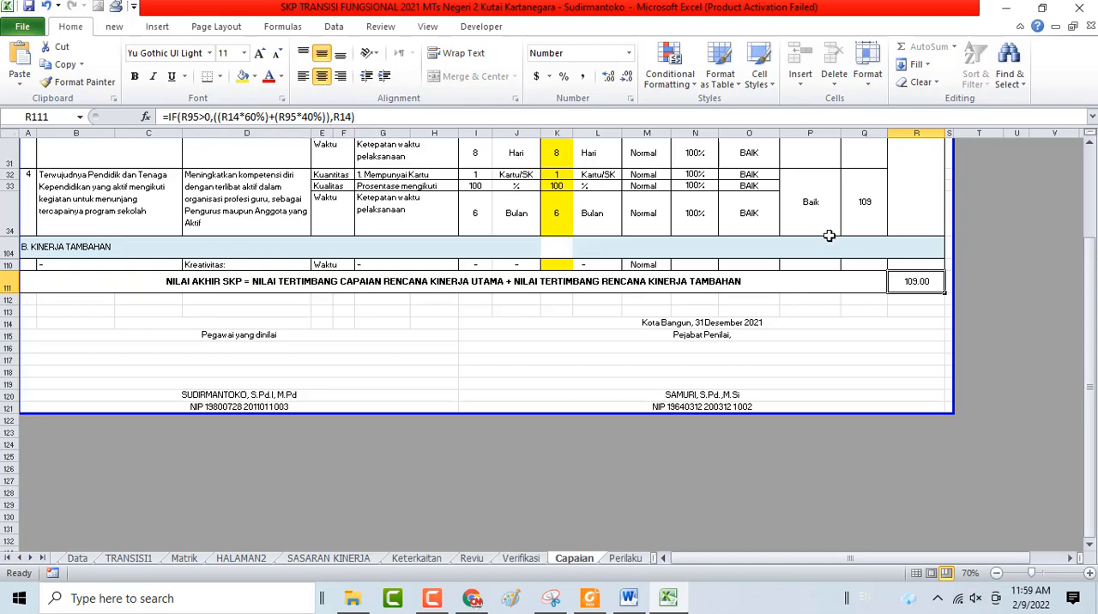
Recheck the Nilai Tertimbang cell R14 on Capaian, and inspect the Nilai formulas of behaviour aspects 1 to 3 on the Perilaku sheet
{"action": "scroll", "coordinate": [831, 237], "scroll_direction": "up", "scroll_amount": 4}
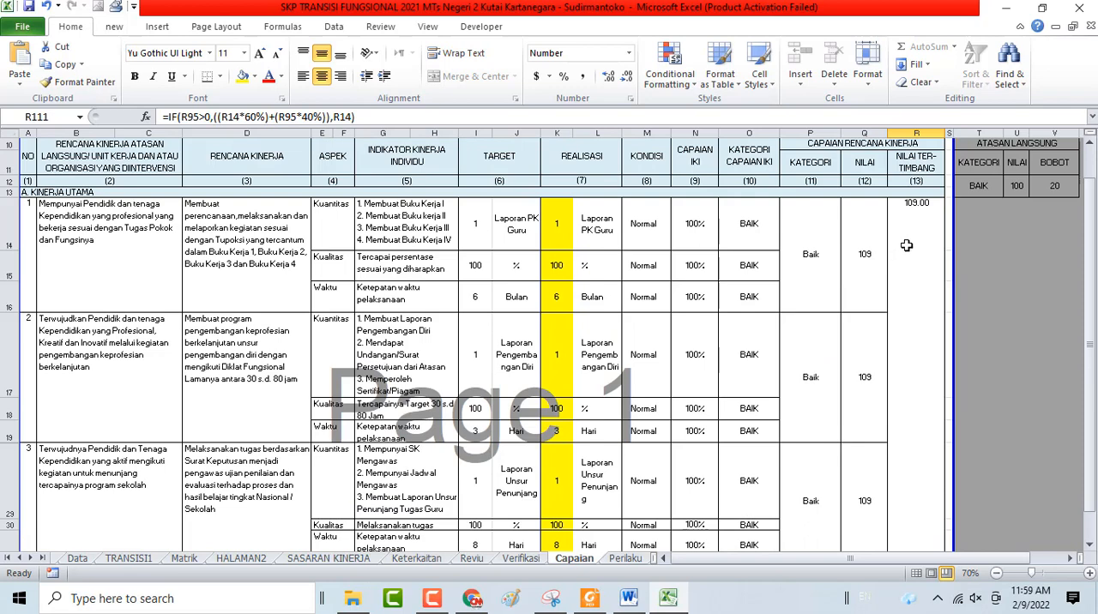
{"action": "left_click", "coordinate": [907, 246]}
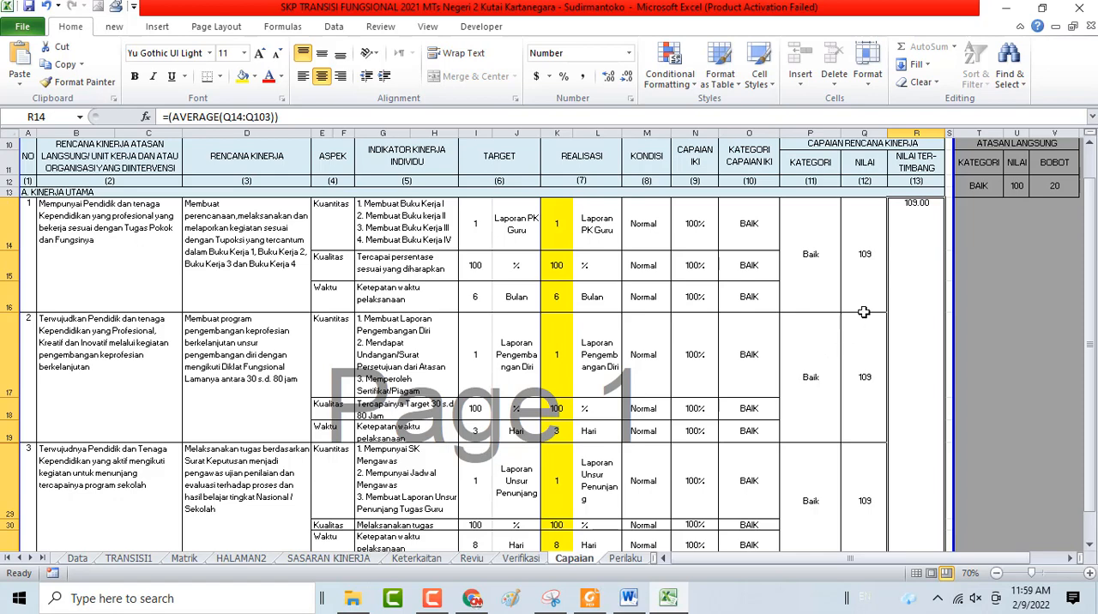
{"action": "left_click", "coordinate": [618, 559]}
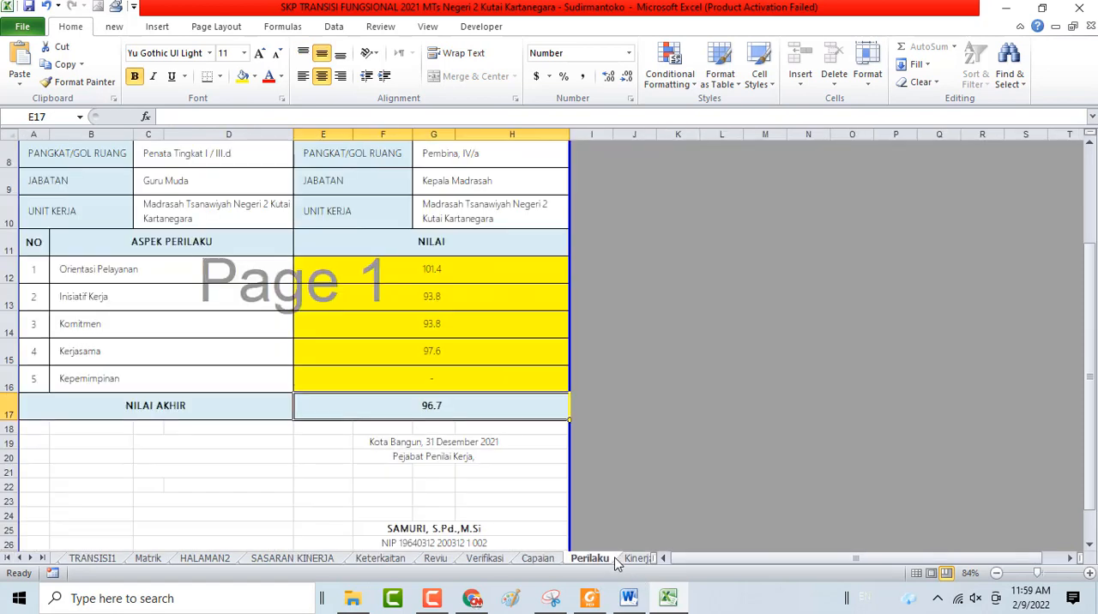
{"action": "left_click", "coordinate": [471, 273]}
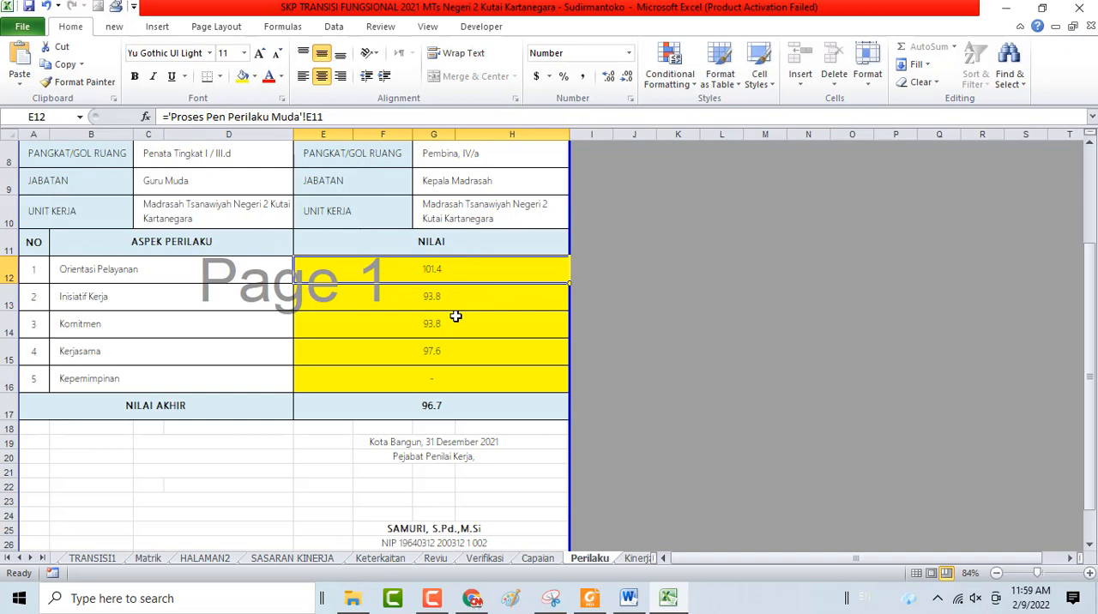
{"action": "left_click", "coordinate": [462, 293]}
{"action": "left_click", "coordinate": [456, 329]}
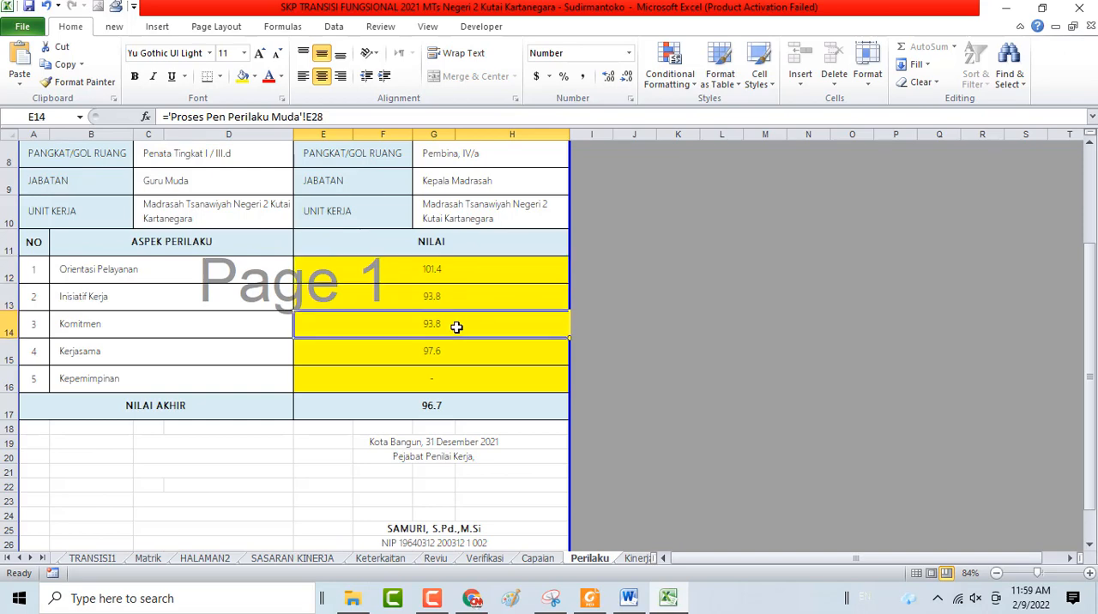
Return to the HOME sheet and open the Muda sheet of Proses Penilaian Perilaku at its first situation table
{"action": "scroll", "coordinate": [645, 378], "scroll_direction": "up", "scroll_amount": 3}
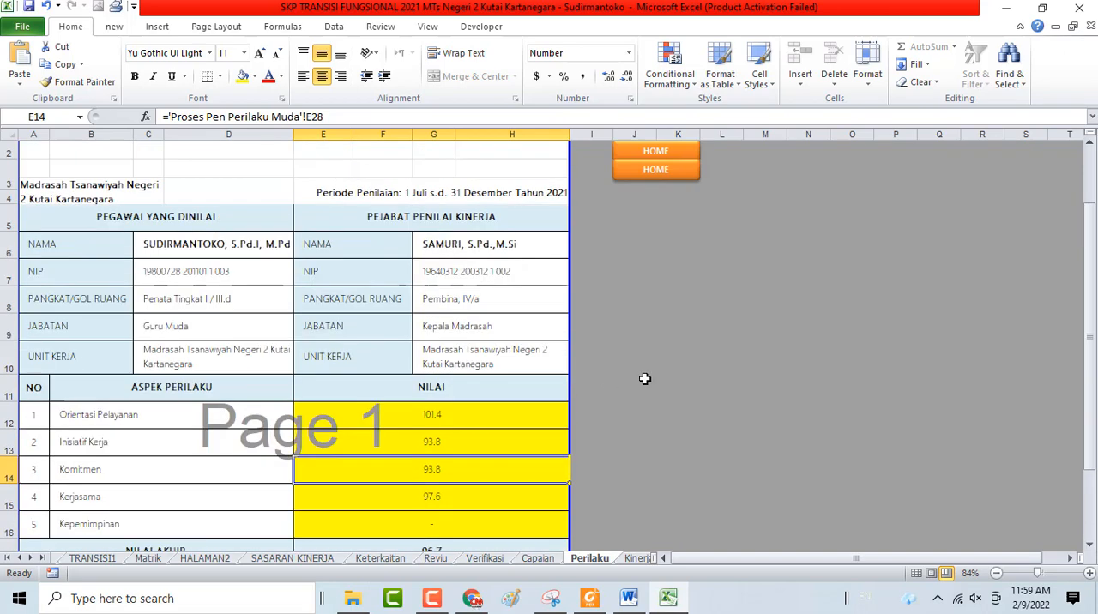
{"action": "left_click", "coordinate": [676, 186]}
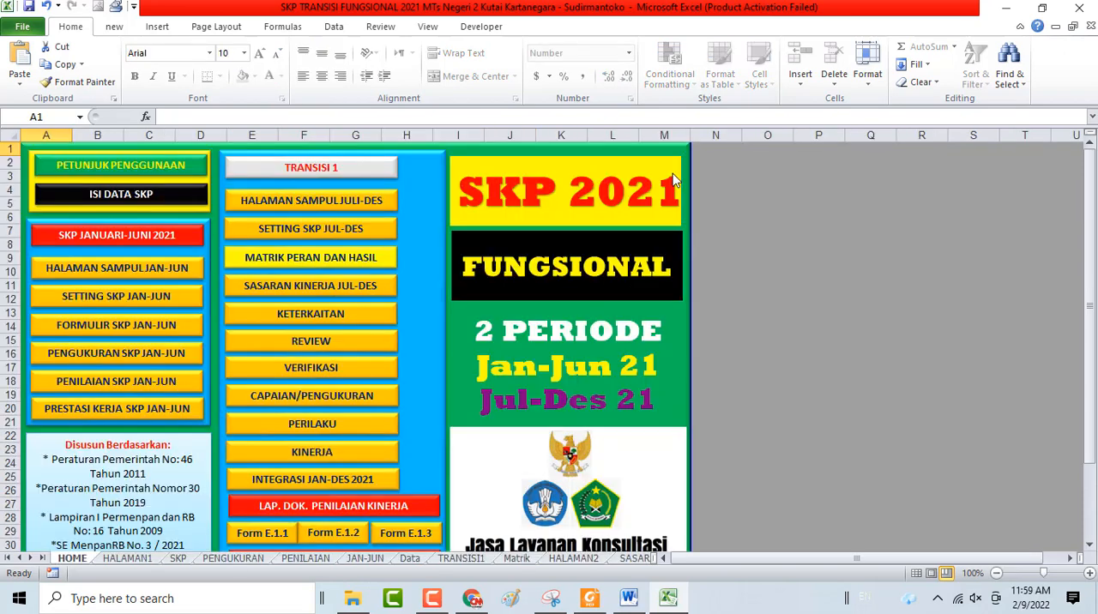
{"action": "scroll", "coordinate": [324, 471], "scroll_direction": "down", "scroll_amount": 3}
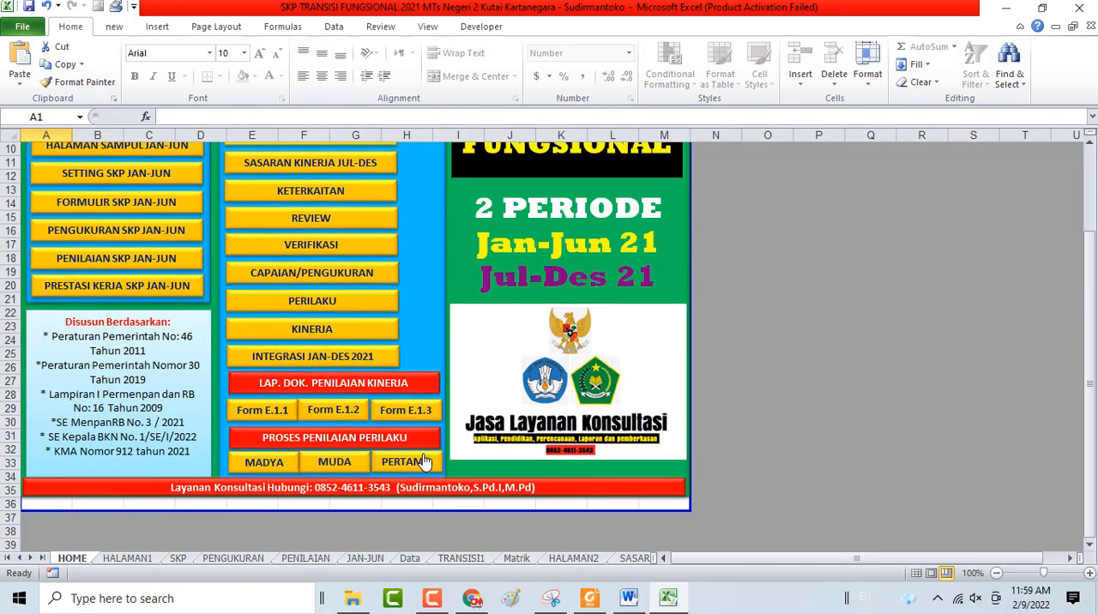
{"action": "left_click", "coordinate": [326, 468]}
{"action": "scroll", "coordinate": [648, 163], "scroll_direction": "down", "scroll_amount": 2}
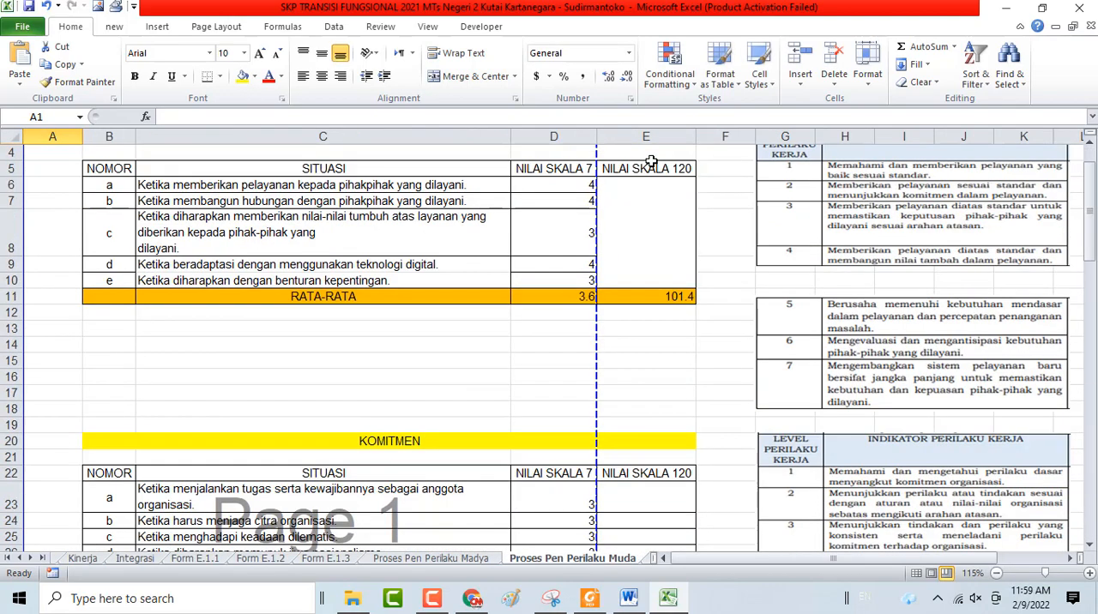
Inspect the Nilai Skala 7 scores of situations a and c in the first table of Proses Pen Perilaku Muda
{"action": "scroll", "coordinate": [583, 265], "scroll_direction": "up", "scroll_amount": 1}
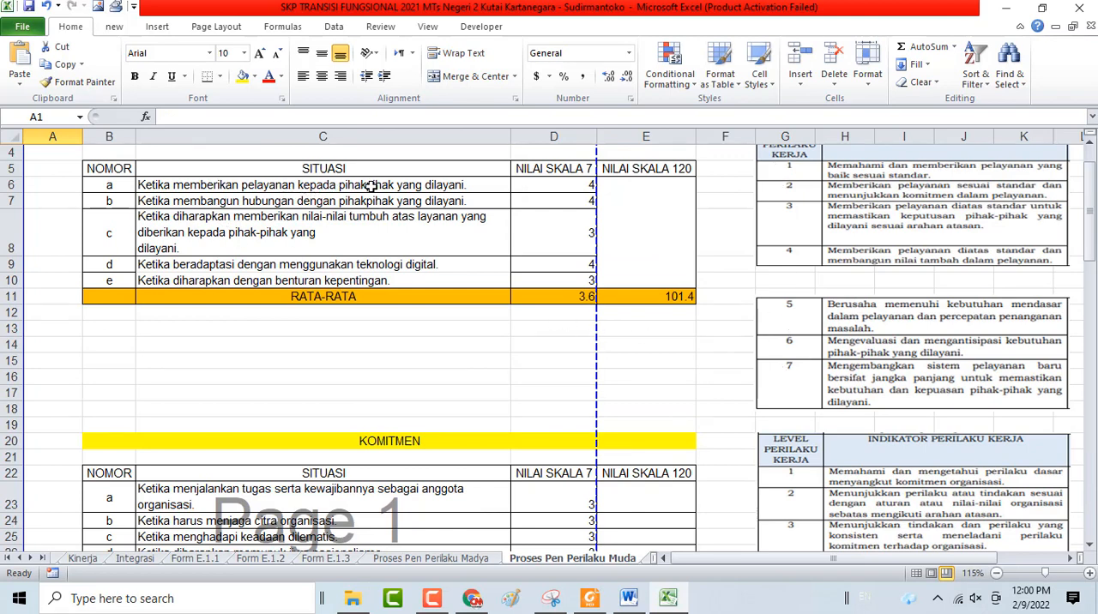
{"action": "left_click", "coordinate": [569, 185]}
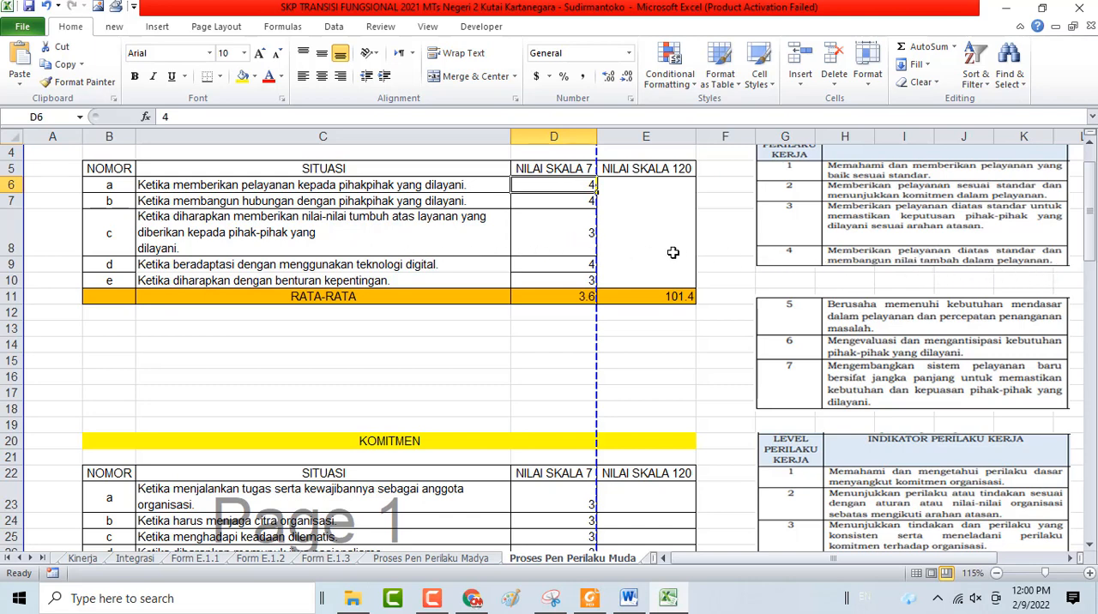
{"action": "left_click", "coordinate": [559, 240]}
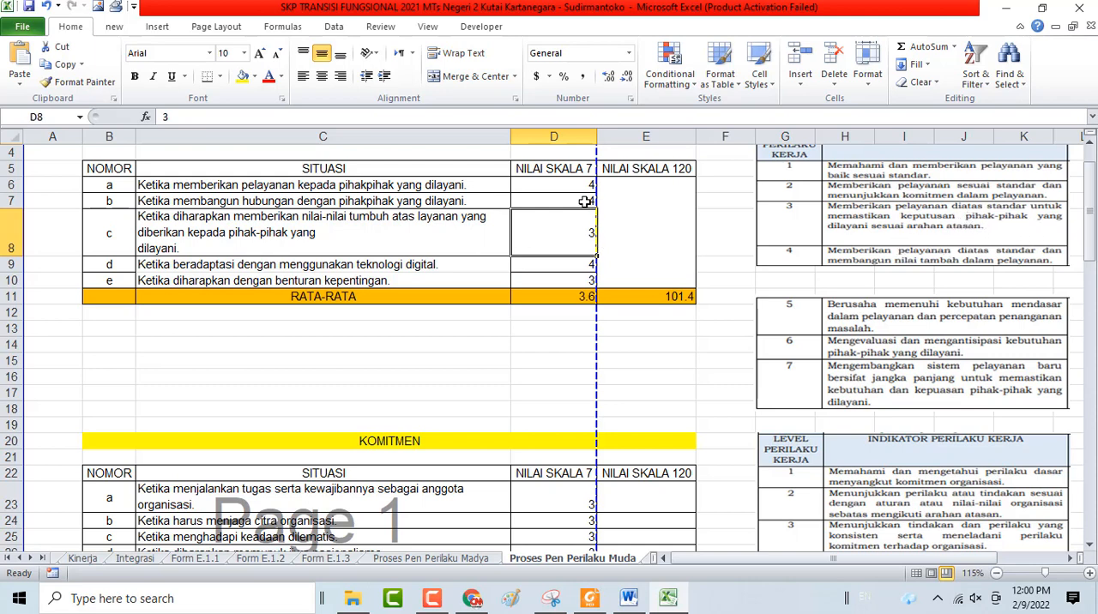
Review the PELAYANAN Nilai Skala 7 scores D6:D10 on the Muda sheet, and compare the Madya and Pertama sheets
{"action": "left_click_drag", "start_coordinate": [574, 182], "coordinate": [573, 278]}
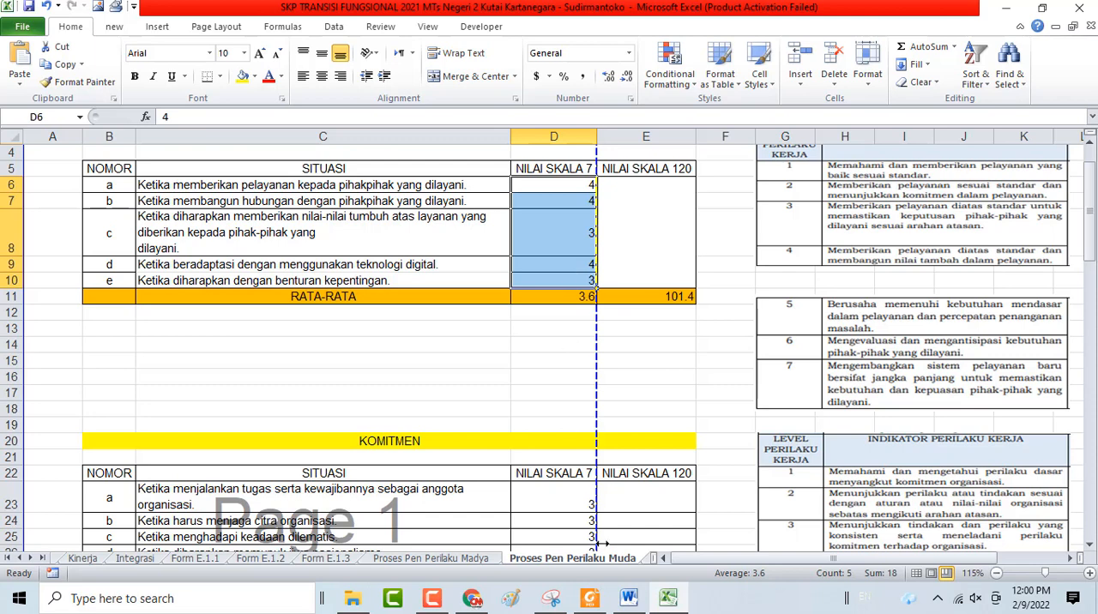
{"action": "left_click", "coordinate": [454, 559]}
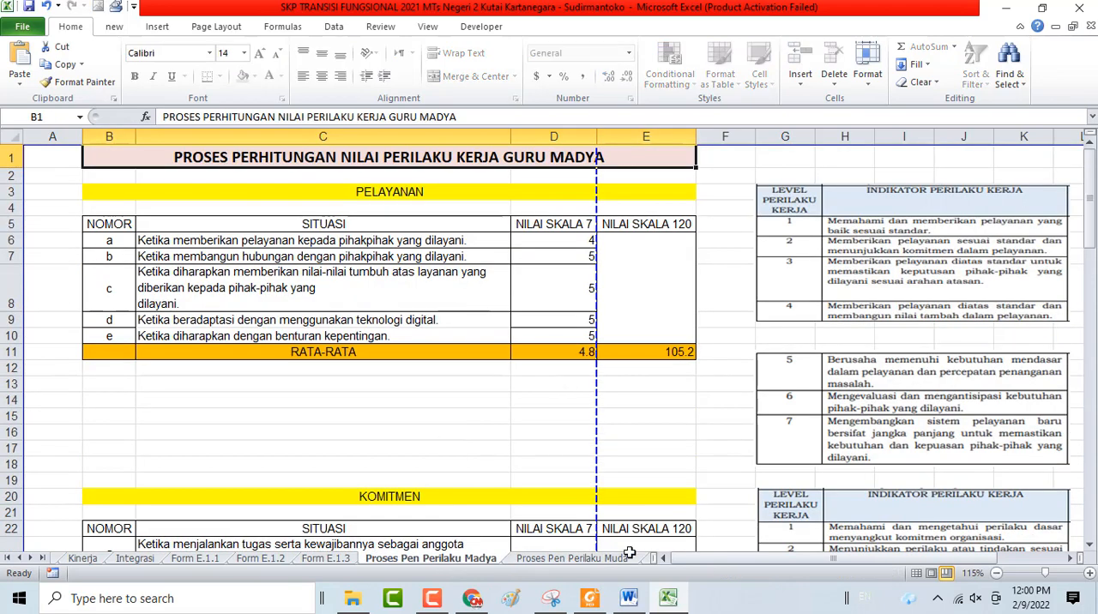
{"action": "left_click", "coordinate": [595, 559]}
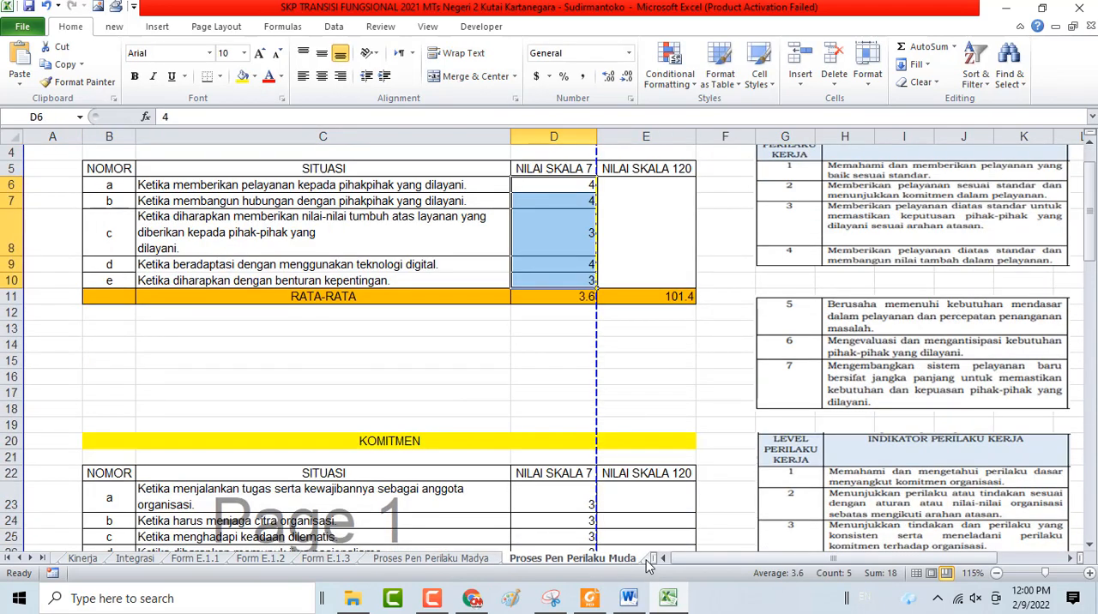
{"action": "left_click", "coordinate": [647, 559]}
{"action": "scroll", "coordinate": [711, 317], "scroll_direction": "up", "scroll_amount": 3}
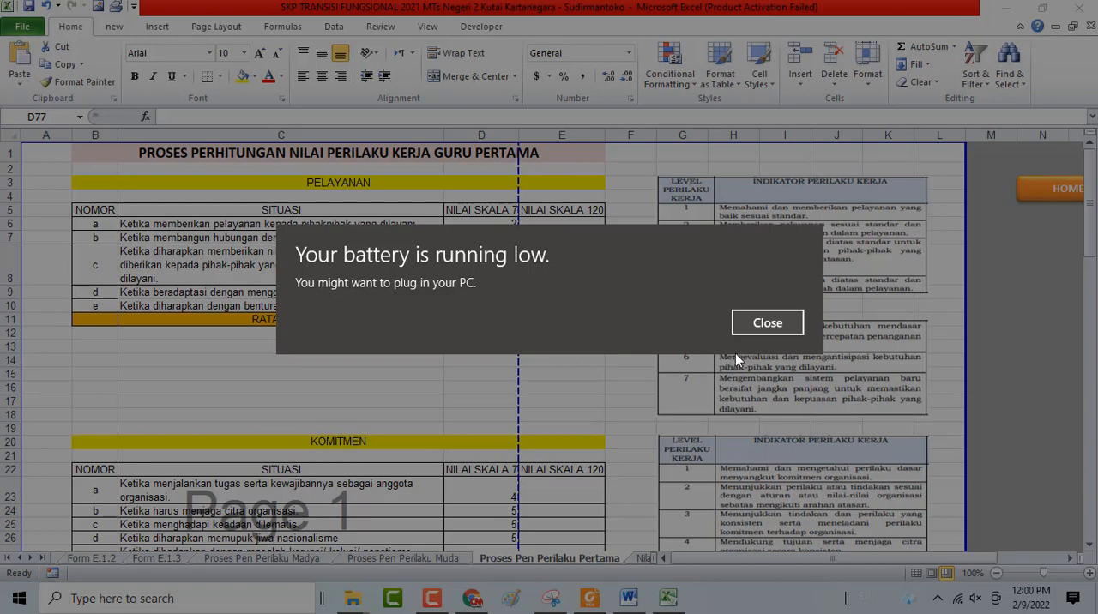
Dismiss the low-battery notice and return to the SKP workbook in Excel
{"action": "left_click", "coordinate": [785, 318]}
{"action": "key", "text": "alt+Tab"}
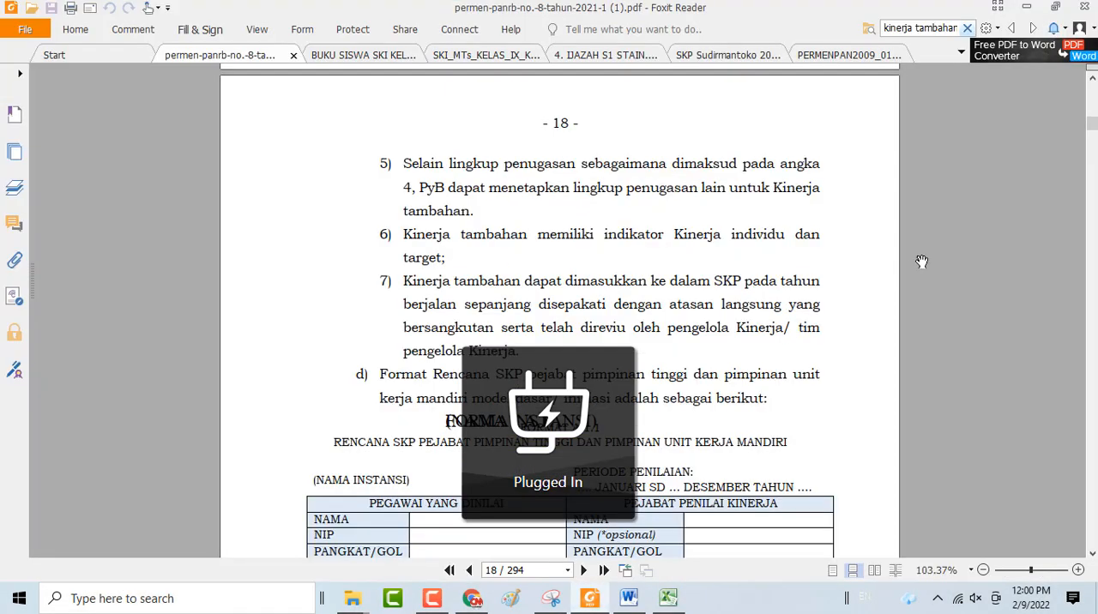
{"action": "left_click", "coordinate": [669, 598]}
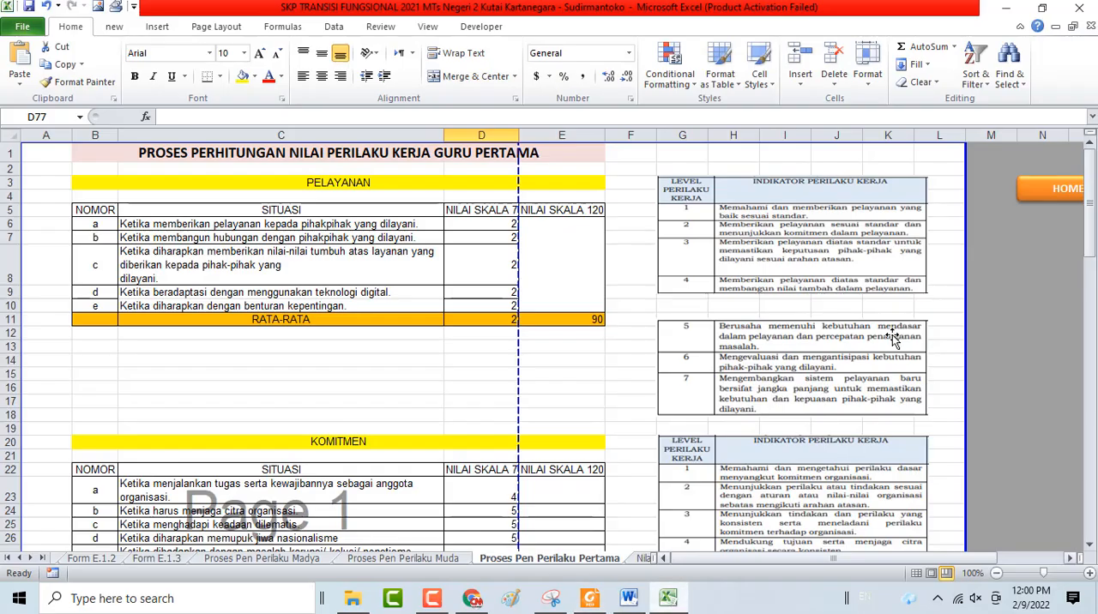
Go back to HOME and open the Pertama sheet of Proses Penilaian Perilaku
{"action": "left_click", "coordinate": [1030, 197]}
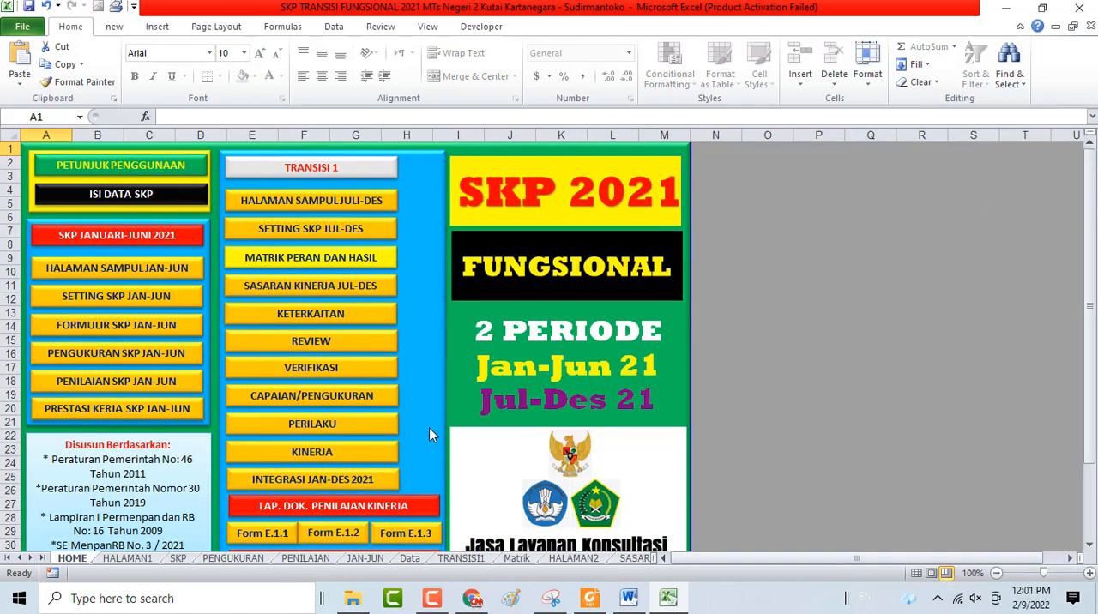
{"action": "scroll", "coordinate": [429, 434], "scroll_direction": "down", "scroll_amount": 3}
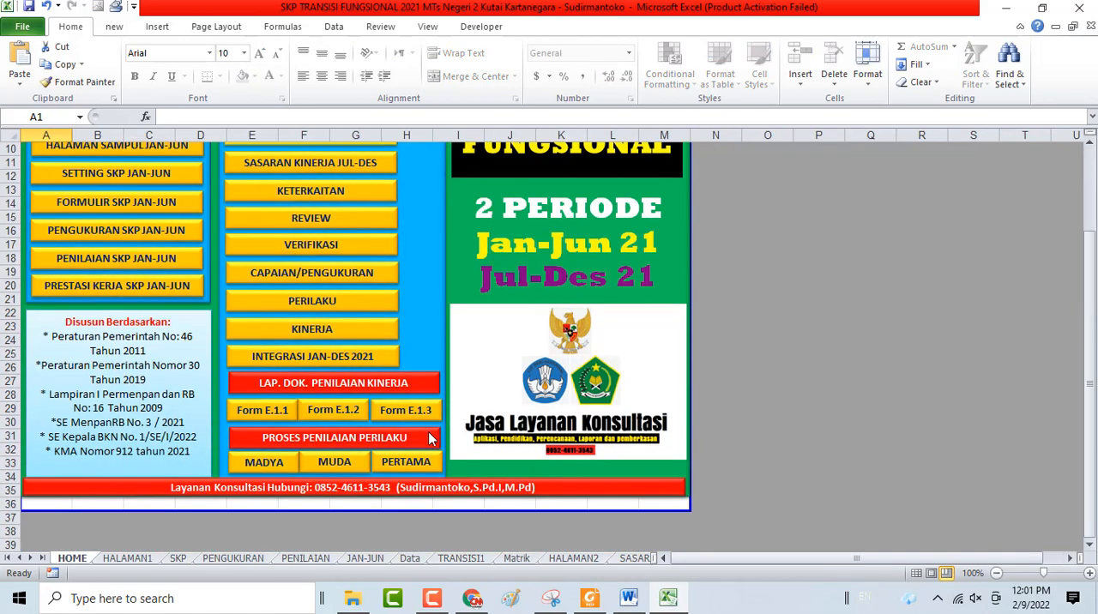
{"action": "left_click", "coordinate": [403, 464]}
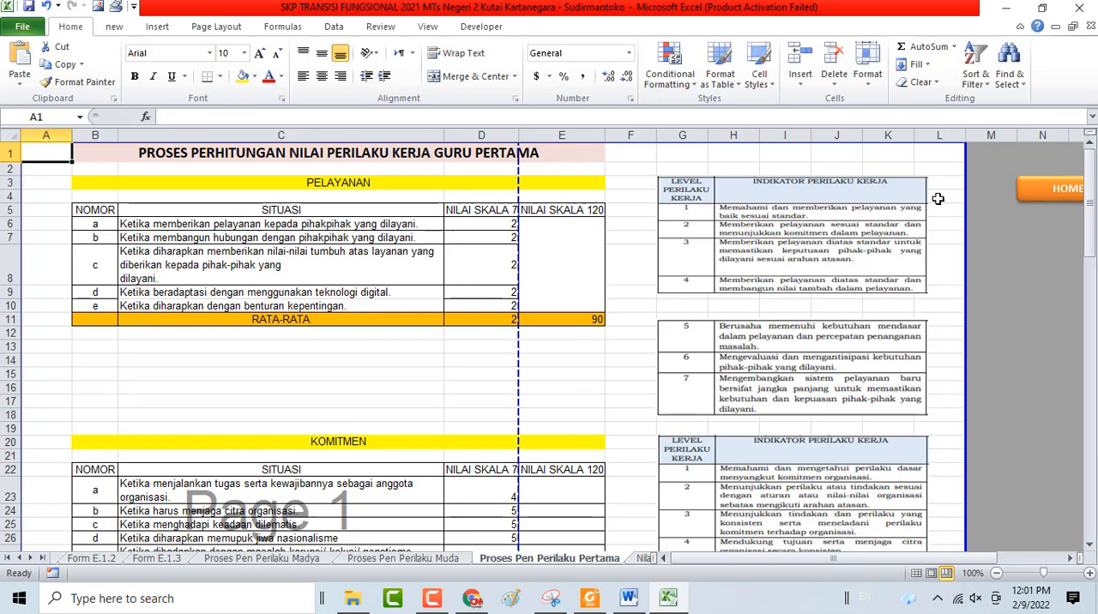
Change the Orientasi Pelayanan formula in E12 of the Perilaku sheet to reference E11 of Proses Pen Perilaku Madya
{"action": "left_click", "coordinate": [1066, 191]}
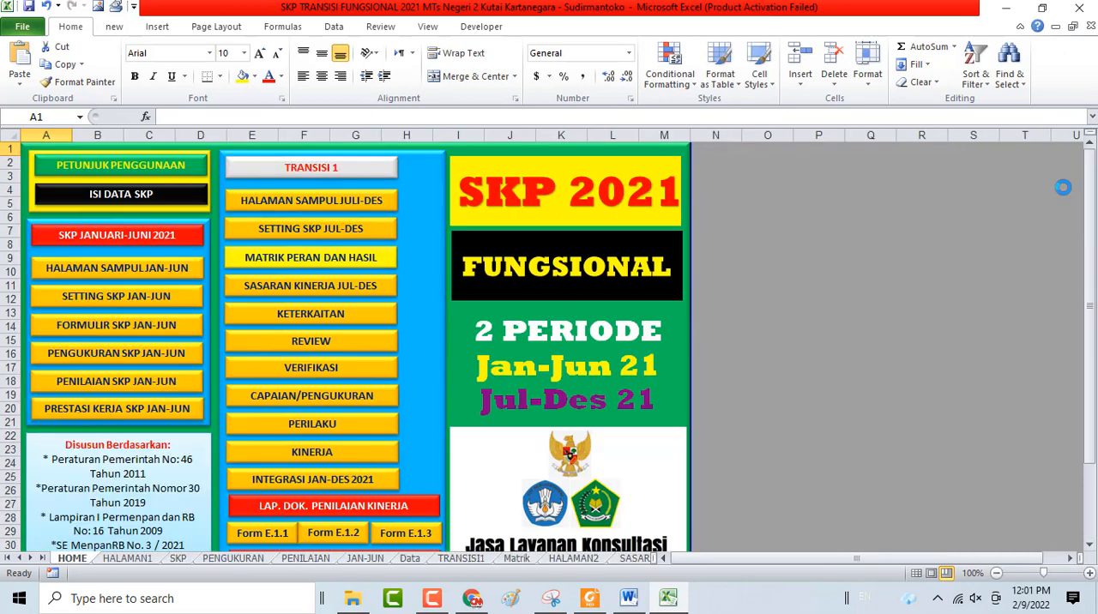
{"action": "left_click", "coordinate": [363, 424]}
{"action": "left_click", "coordinate": [410, 433]}
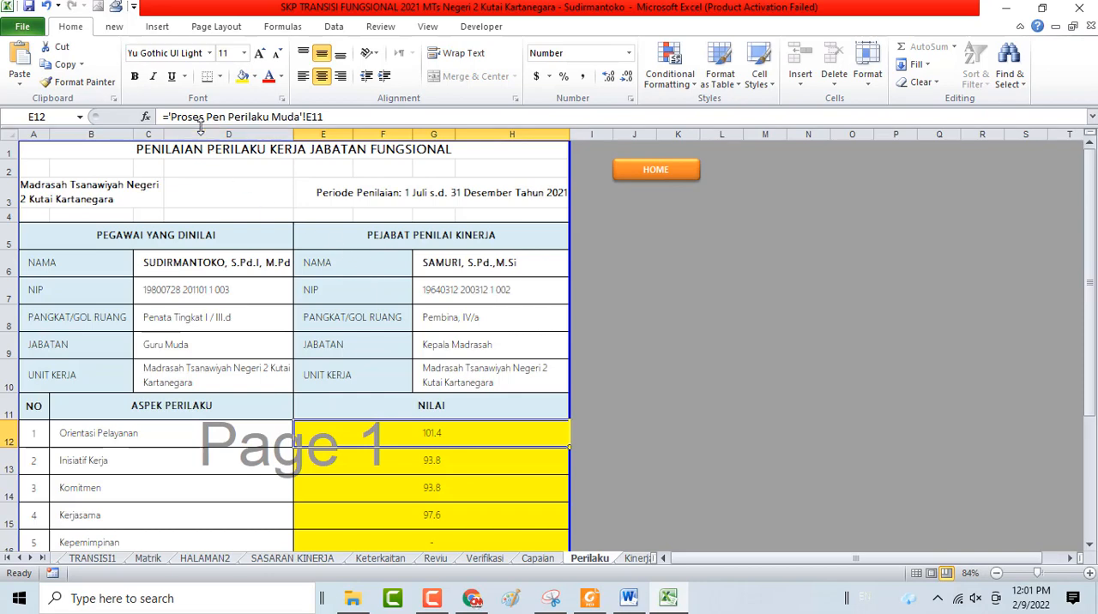
{"action": "left_click", "coordinate": [298, 117]}
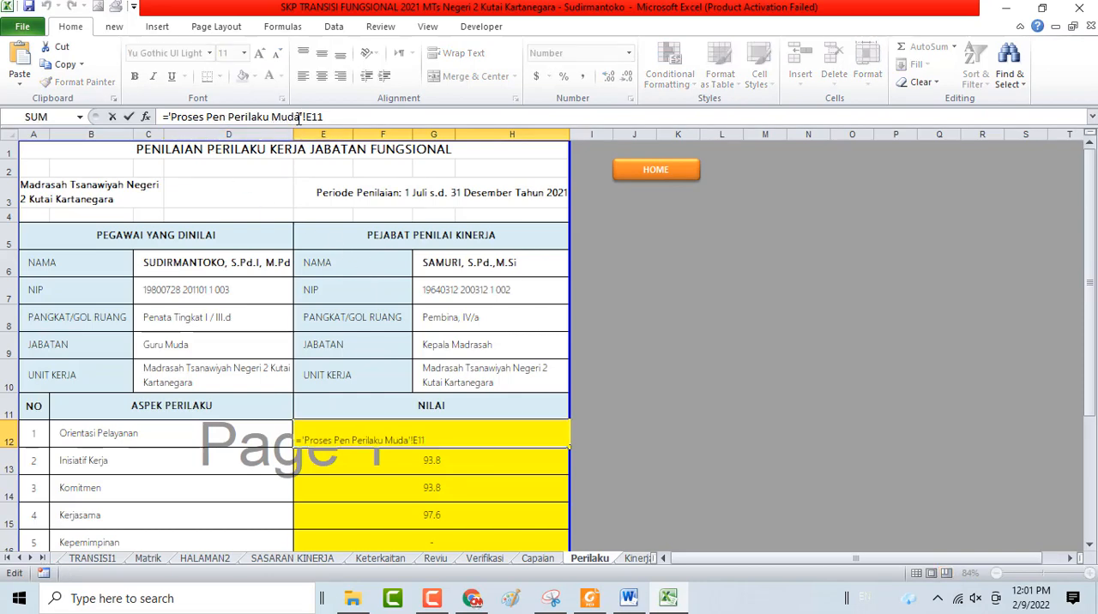
{"action": "key", "text": "BackSpace"}
{"action": "key", "text": "BackSpace"}
{"action": "key", "text": "BackSpace"}
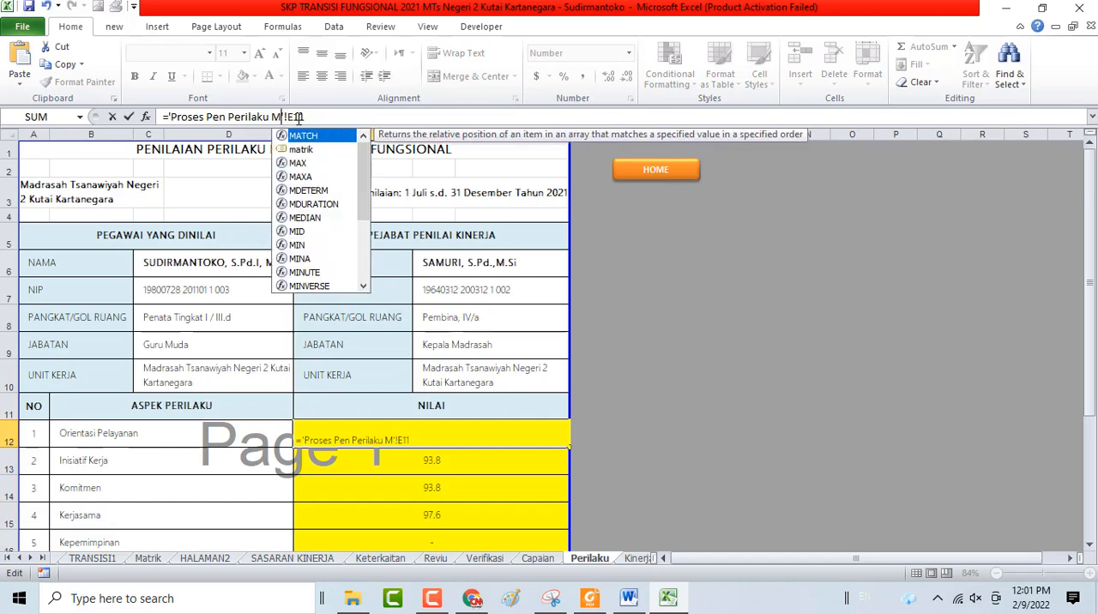
{"action": "type", "text": "ADYA"}
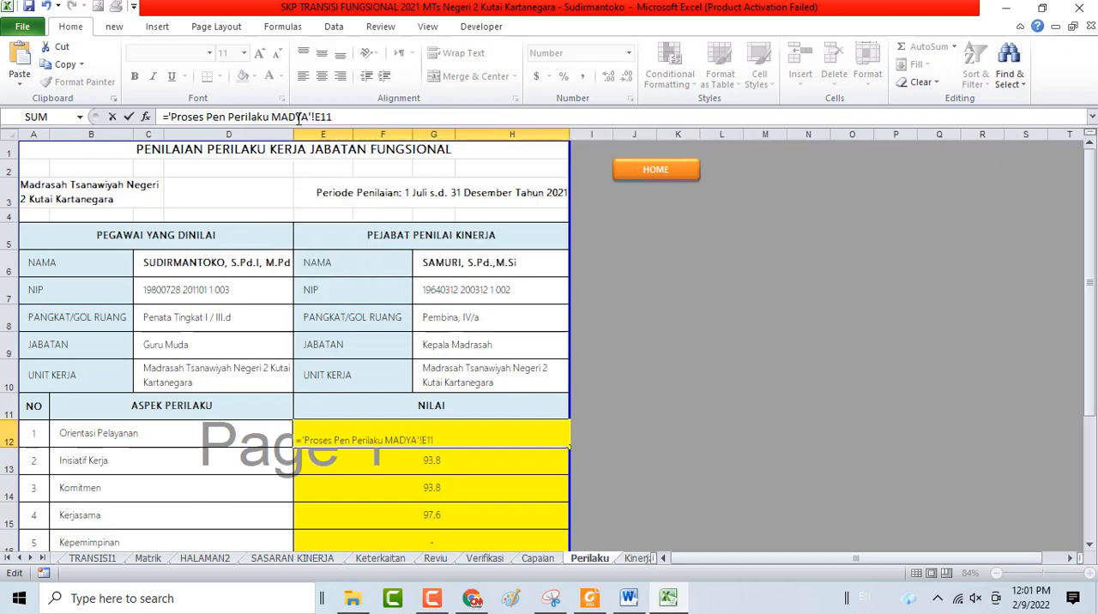
{"action": "key", "text": "Return"}
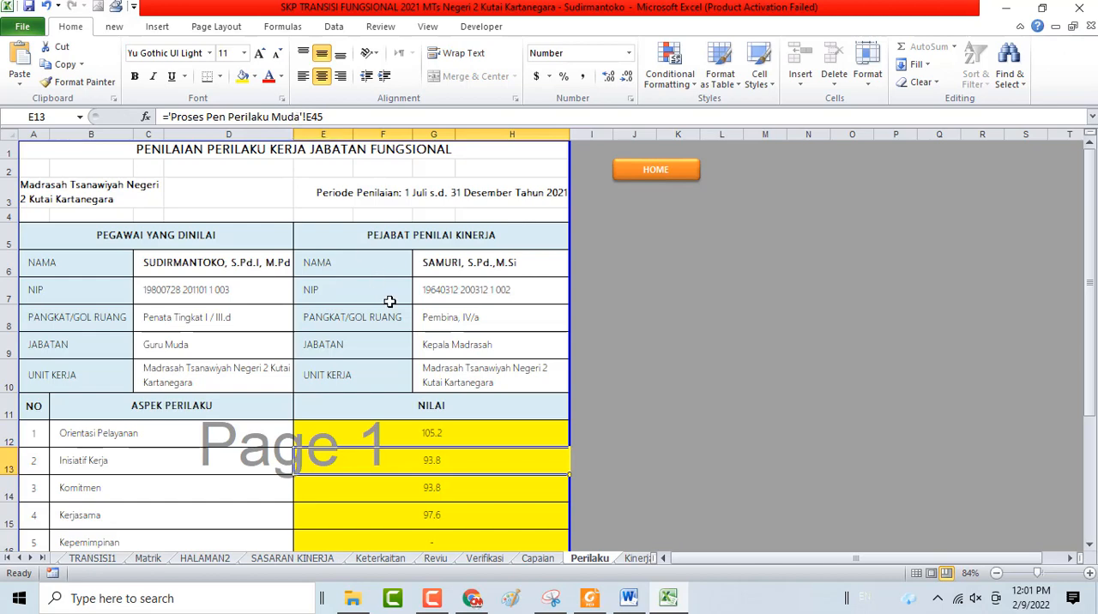
{"action": "left_click", "coordinate": [437, 435]}
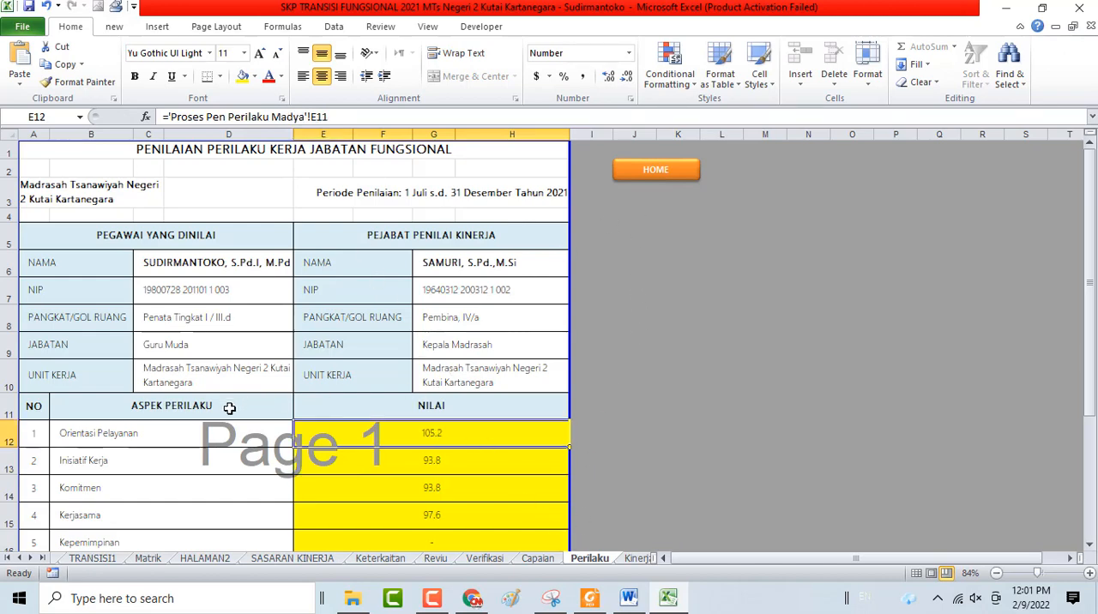
Open the Madya sheet of Proses Penilaian Perilaku from HOME and check its PELAYANAN average in E11
{"action": "left_click", "coordinate": [657, 172]}
{"action": "scroll", "coordinate": [282, 530], "scroll_direction": "down", "scroll_amount": 2}
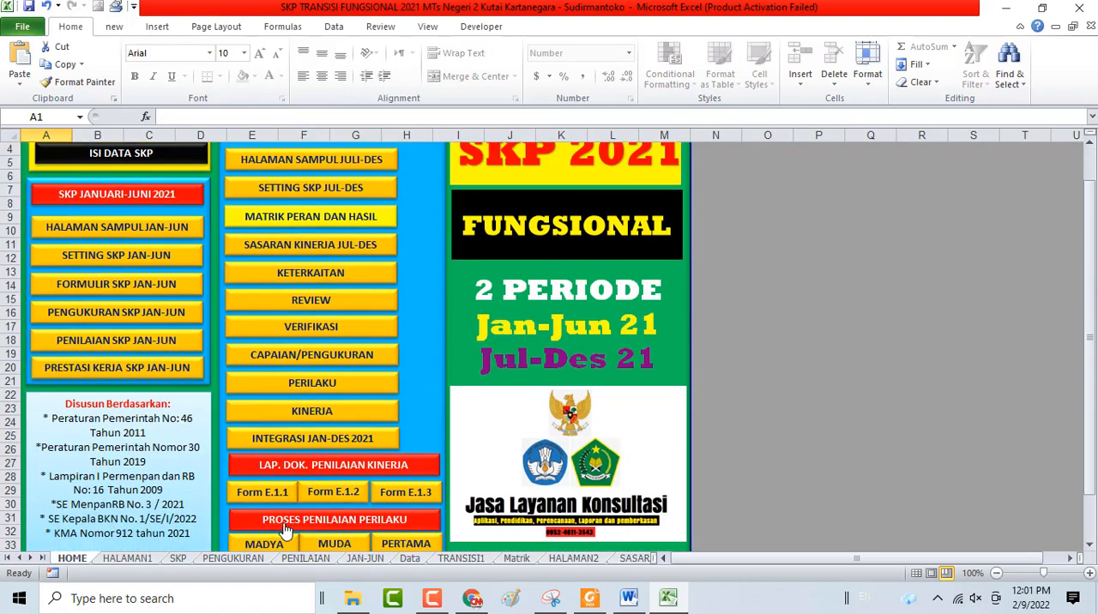
{"action": "left_click", "coordinate": [266, 504]}
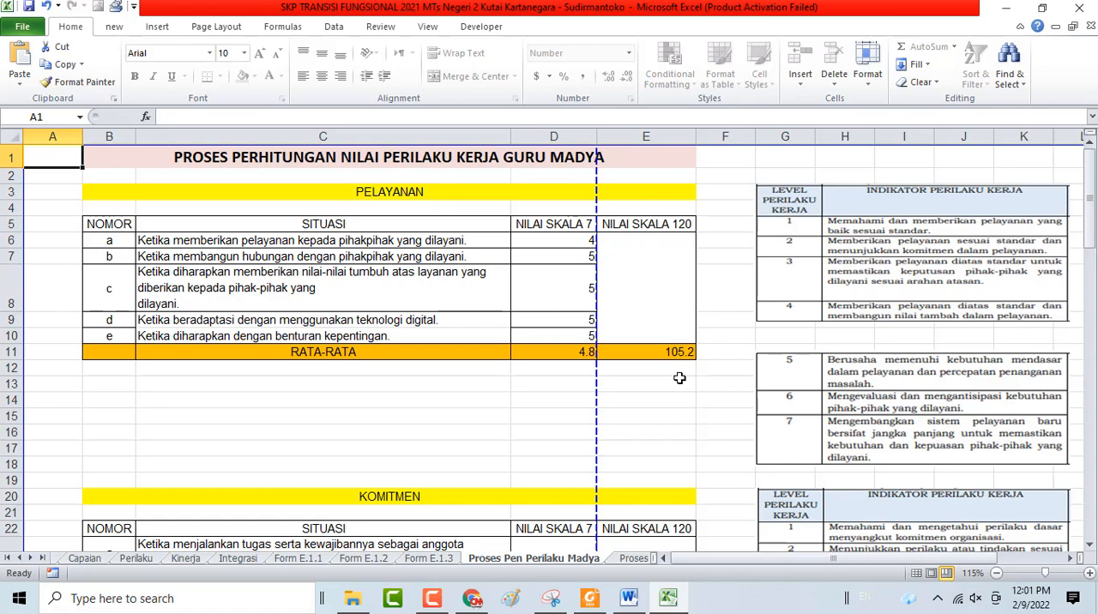
{"action": "scroll", "coordinate": [680, 378], "scroll_direction": "down", "scroll_amount": 2, "text": "ctrl"}
Return to the Perilaku sheet and point the Orientasi Pelayanan formula in E12 back to E11 of Proses Pen Perilaku Muda
{"action": "left_click", "coordinate": [889, 177]}
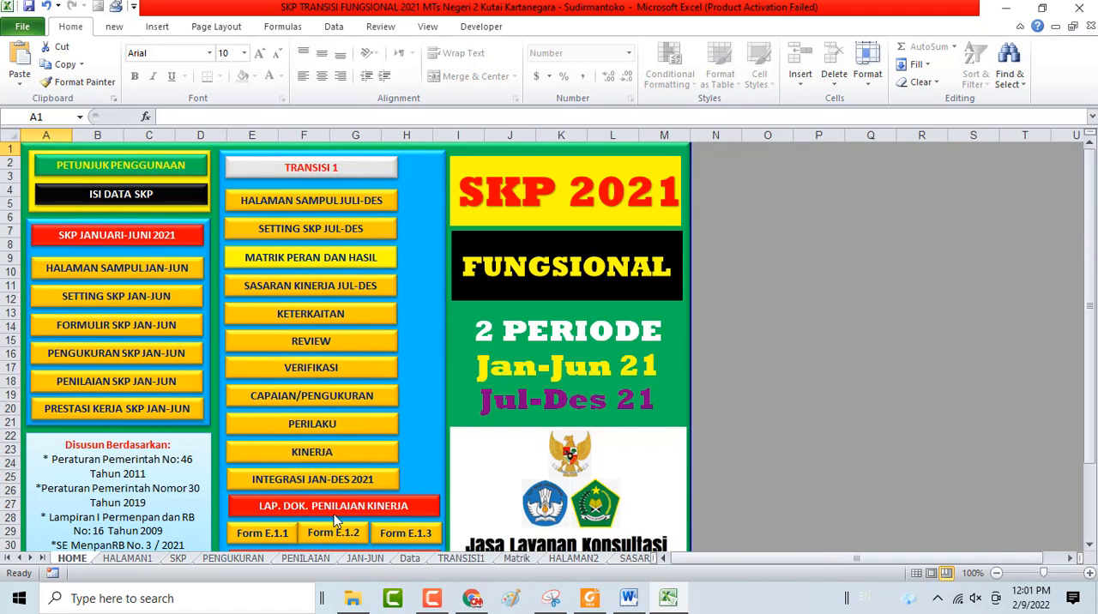
{"action": "scroll", "coordinate": [339, 515], "scroll_direction": "down", "scroll_amount": 4}
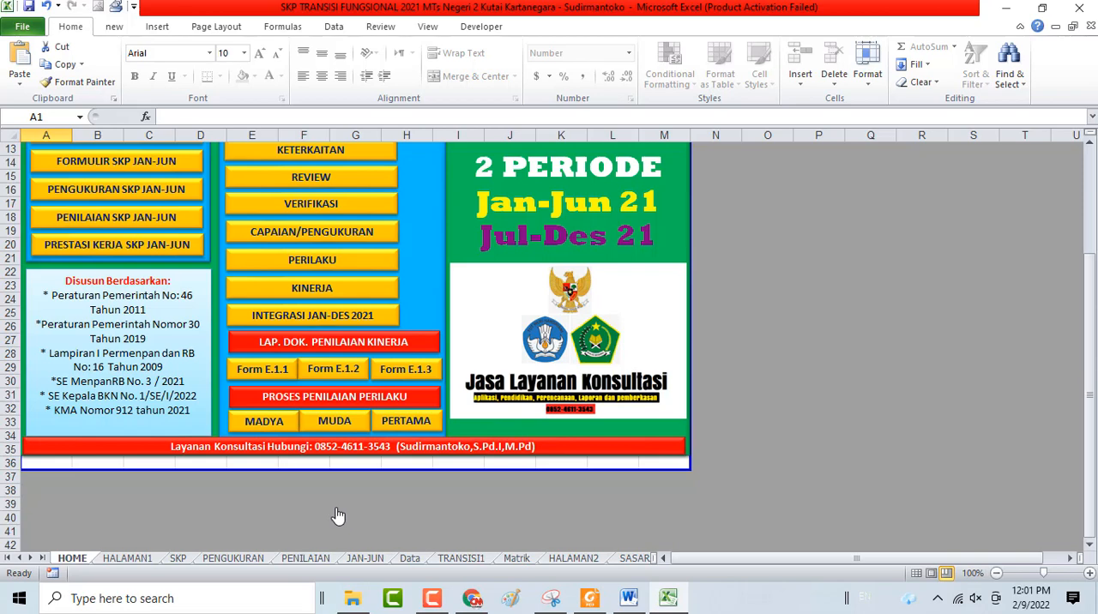
{"action": "left_click", "coordinate": [314, 264]}
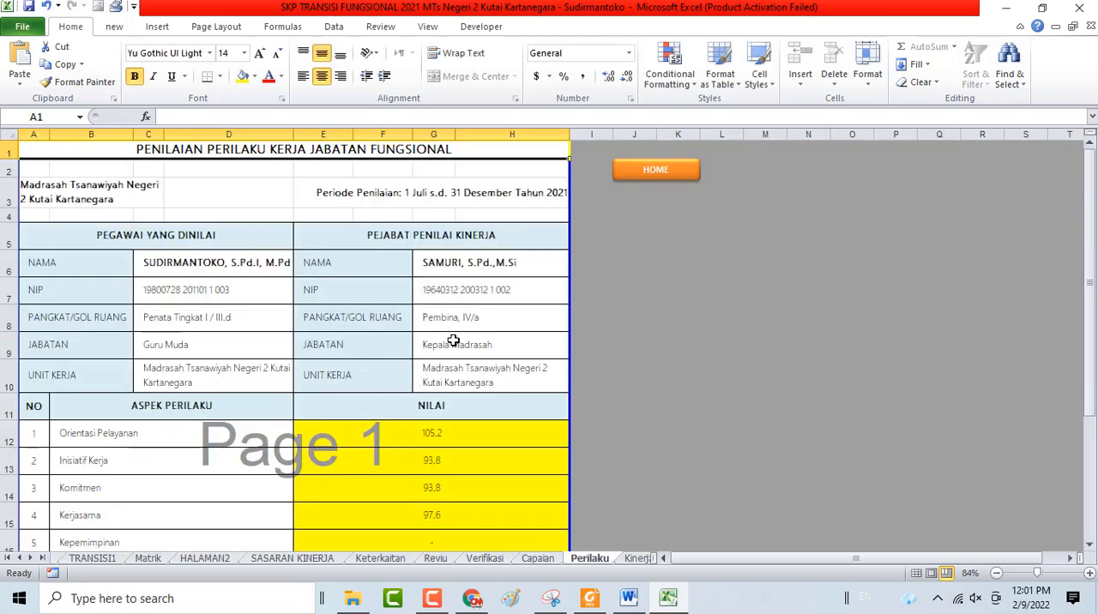
{"action": "left_click", "coordinate": [359, 437]}
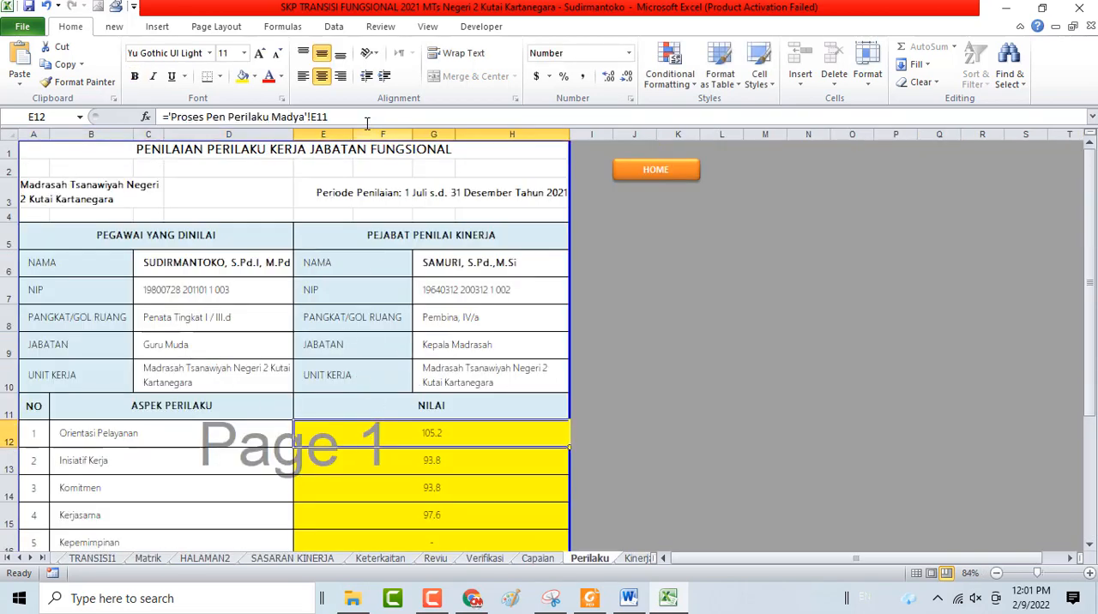
{"action": "left_click", "coordinate": [305, 117]}
{"action": "key", "text": "BackSpace"}
{"action": "key", "text": "BackSpace"}
{"action": "key", "text": "BackSpace"}
{"action": "key", "text": "BackSpace"}
{"action": "key", "text": "BackSpace"}
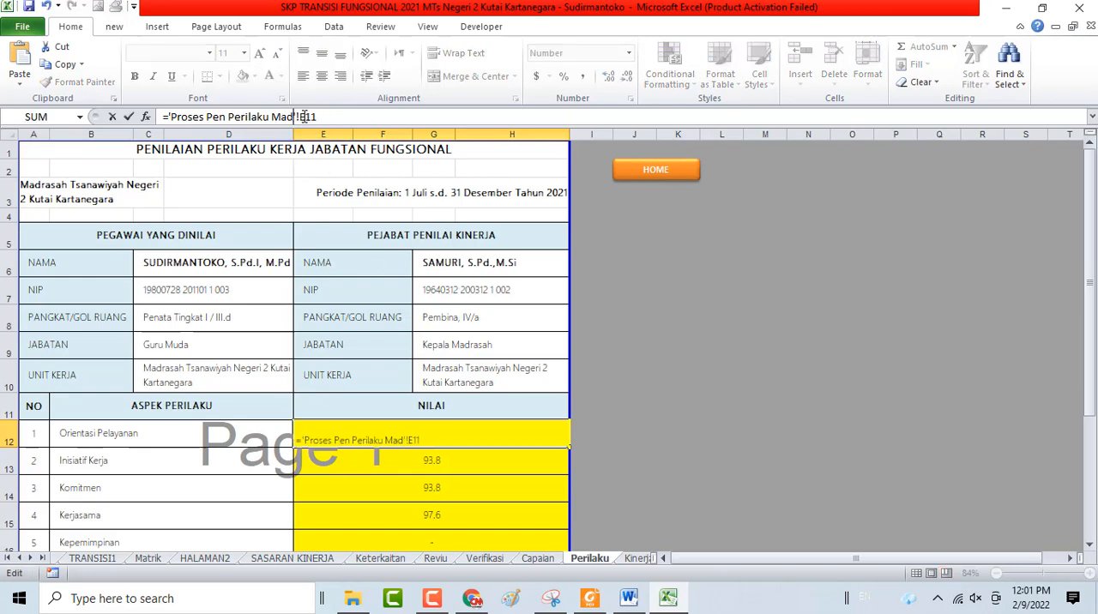
{"action": "type", "text": "MUda"}
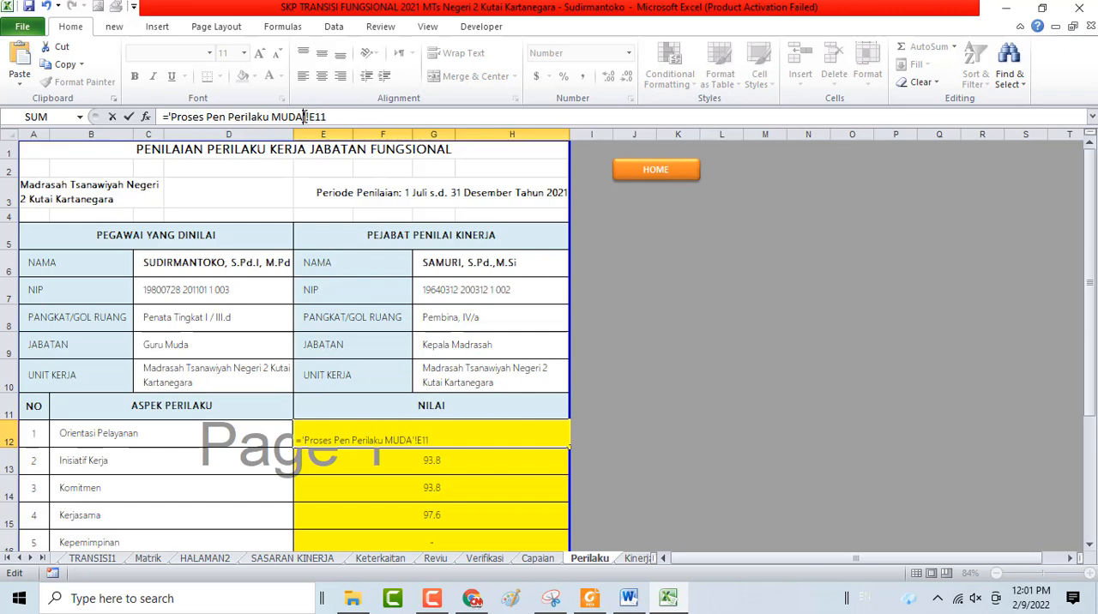
{"action": "key", "text": "Return"}
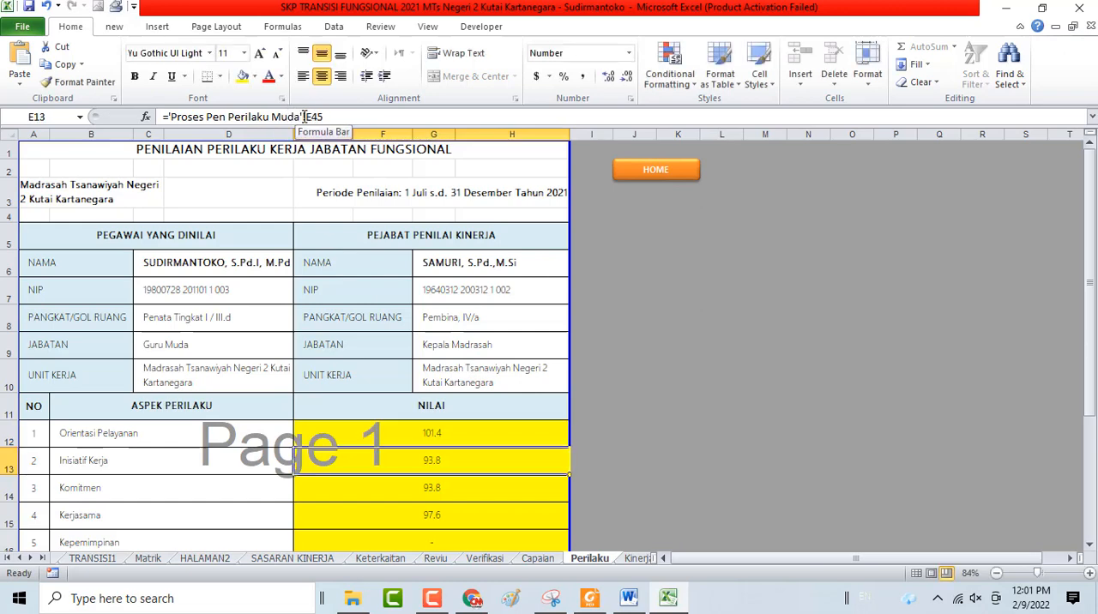
Check the remaining behaviour aspects, the Nilai Akhir and the signature block on the Perilaku sheet
{"action": "key", "text": "Down"}
{"action": "key", "text": "Down"}
{"action": "key", "text": "Down"}
{"action": "key", "text": "Down"}
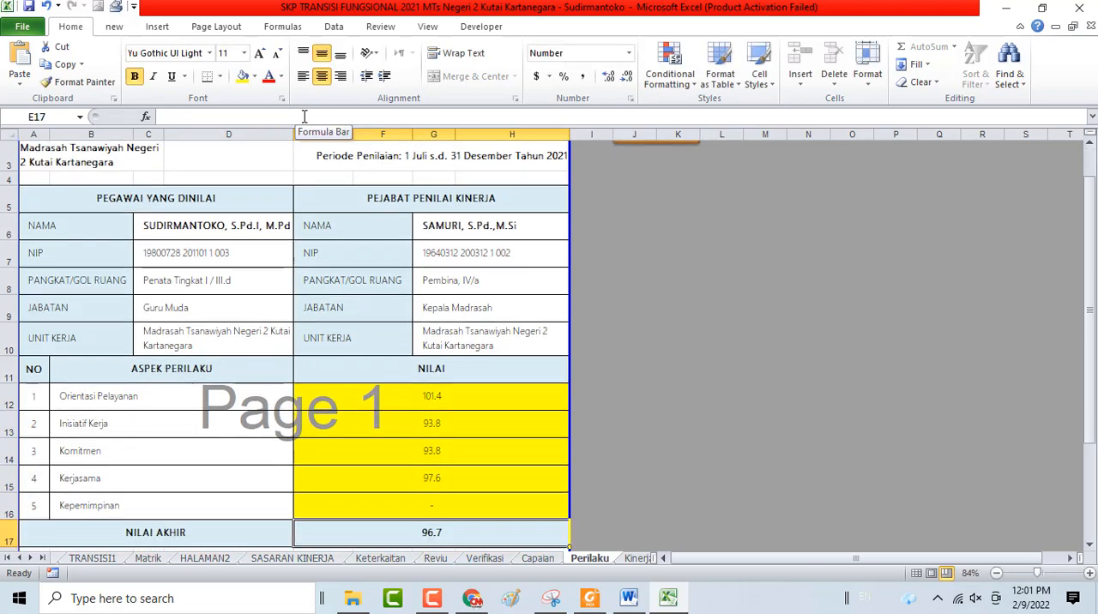
{"action": "scroll", "coordinate": [314, 158], "scroll_direction": "down", "scroll_amount": 2}
{"action": "scroll", "coordinate": [314, 158], "scroll_direction": "down", "scroll_amount": 1}
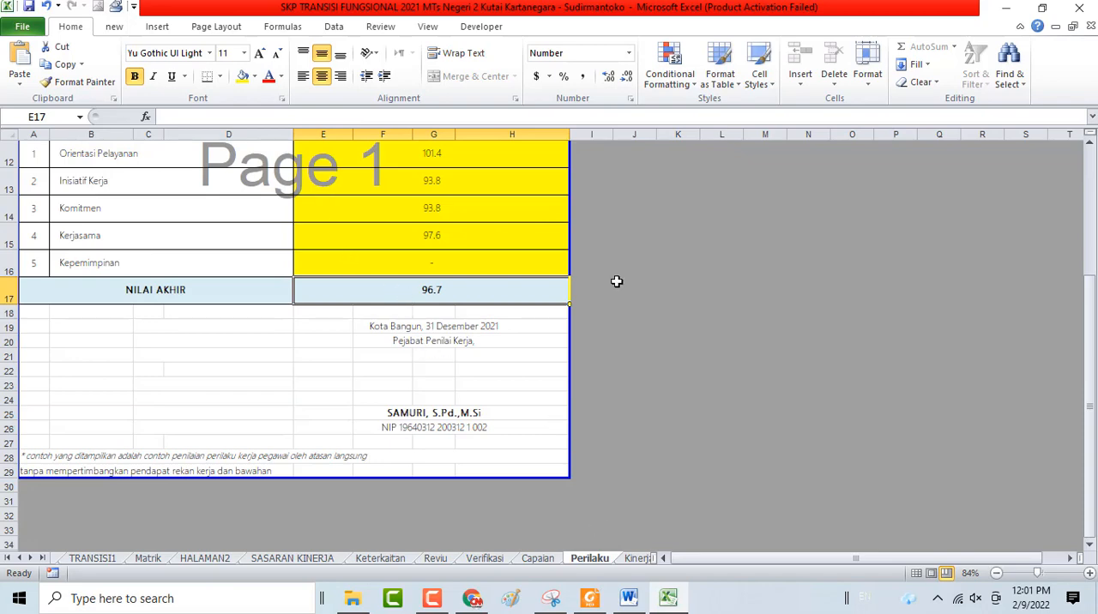
{"action": "scroll", "coordinate": [626, 275], "scroll_direction": "up", "scroll_amount": 4}
Open the Kinerja sheet from HOME and review its assessed elements down to the Ide Baru cell D20
{"action": "left_click", "coordinate": [657, 172]}
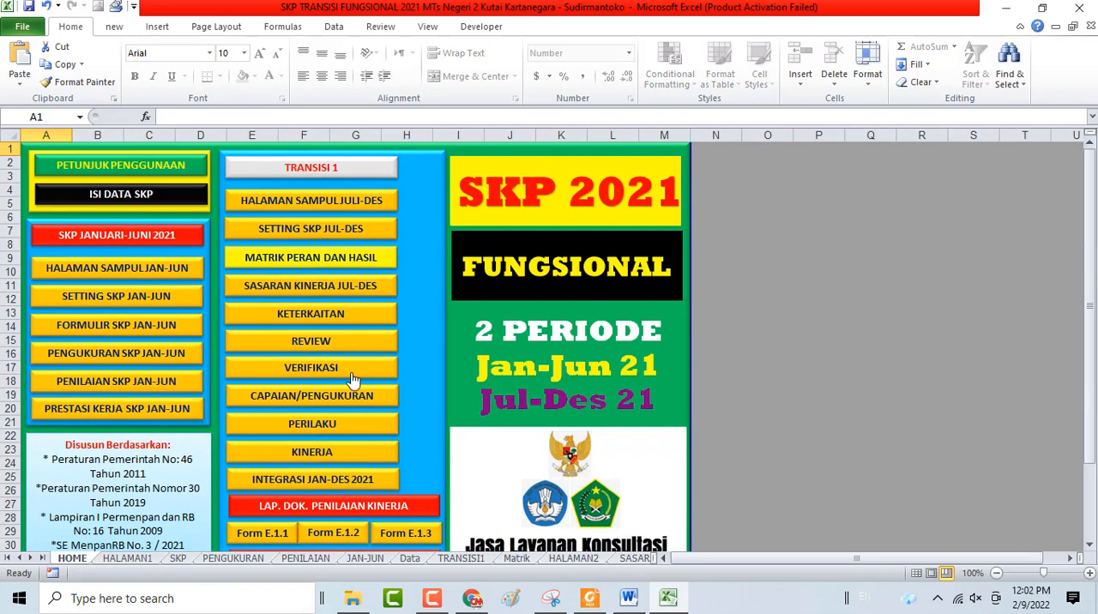
{"action": "left_click", "coordinate": [326, 458]}
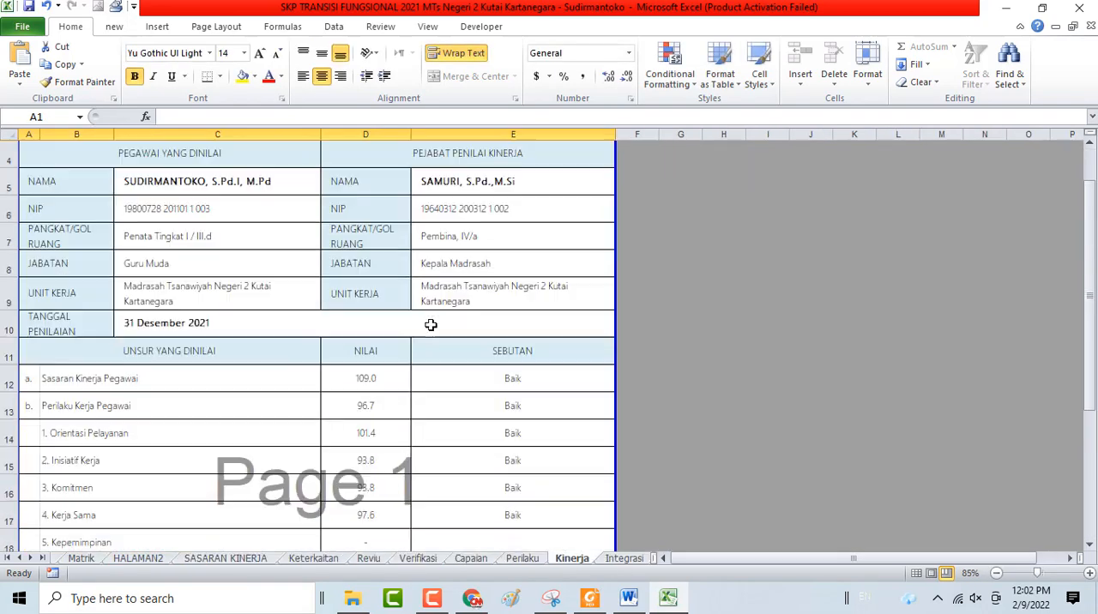
{"action": "scroll", "coordinate": [431, 325], "scroll_direction": "down", "scroll_amount": 1}
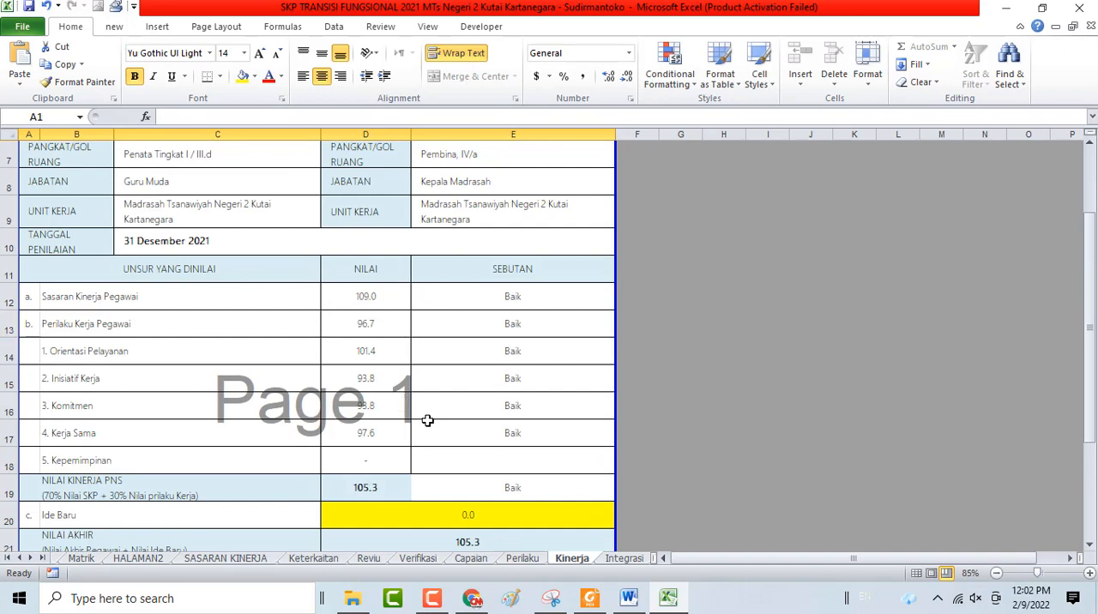
{"action": "scroll", "coordinate": [427, 463], "scroll_direction": "down", "scroll_amount": 3}
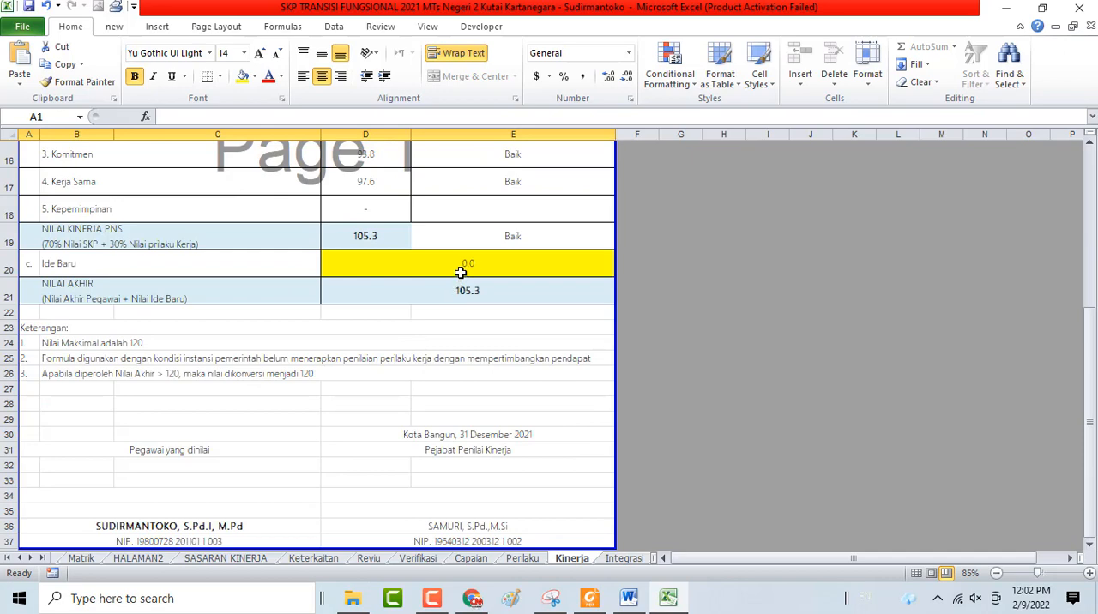
{"action": "left_click", "coordinate": [461, 271]}
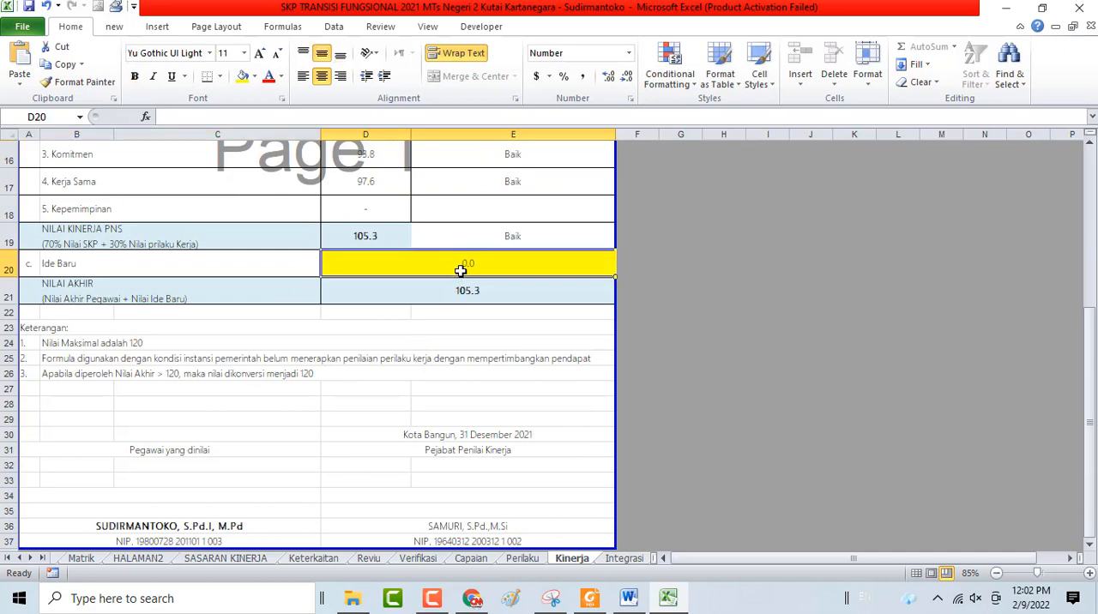
Switch to the permen-panrb-no.-8-tahun-2021 PDF in Foxit Reader and search for IDE BARU up to the BAB V heading
{"action": "left_click", "coordinate": [590, 600]}
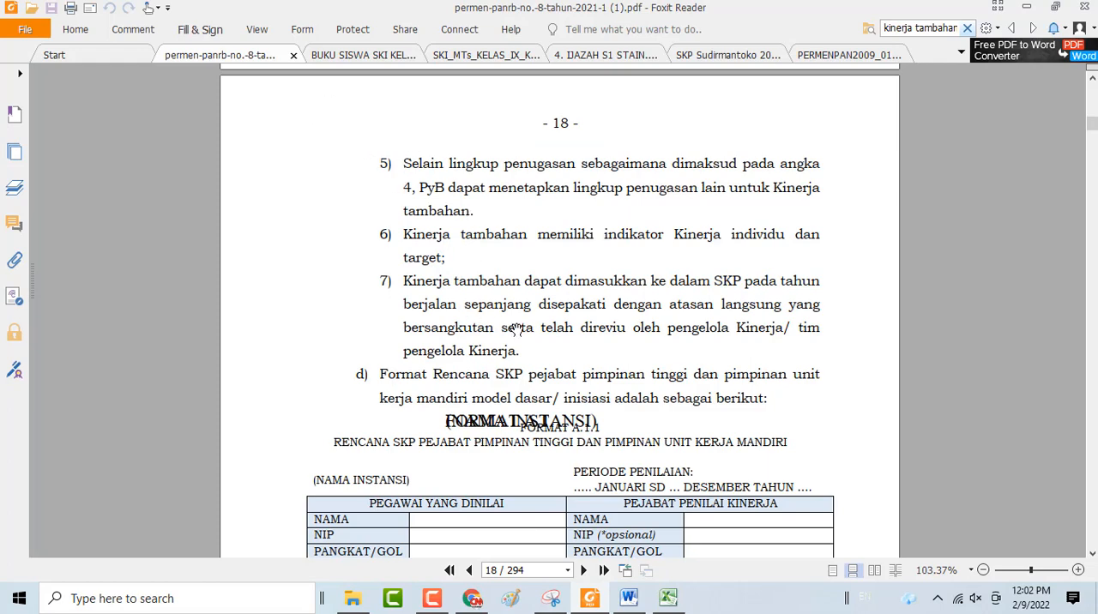
{"action": "scroll", "coordinate": [515, 329], "scroll_direction": "up", "scroll_amount": 3}
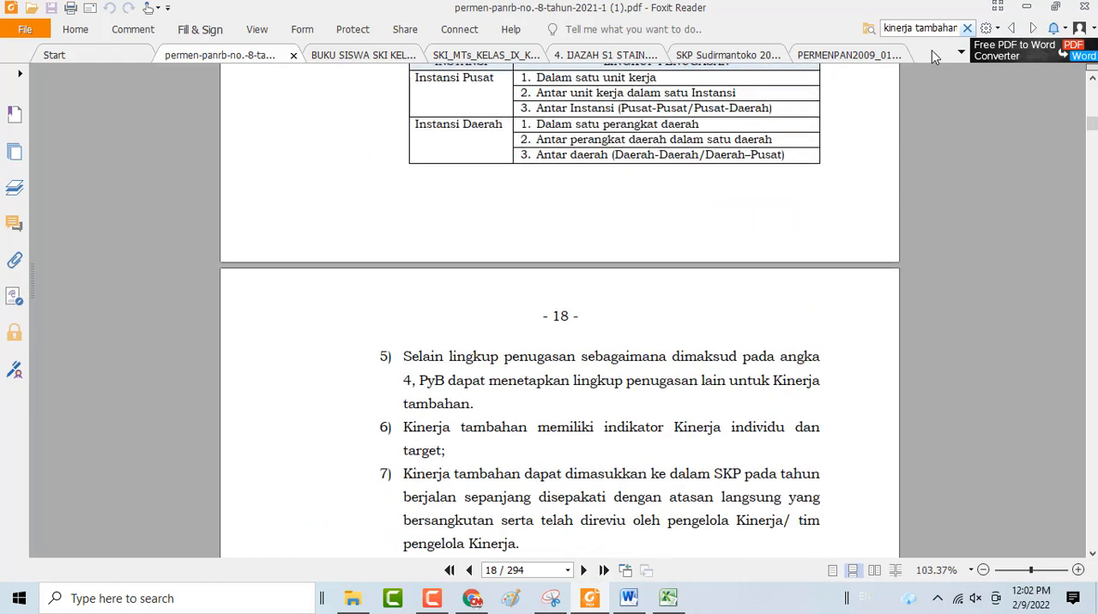
{"action": "left_click", "coordinate": [933, 27]}
{"action": "type", "text": "IDE BARU"}
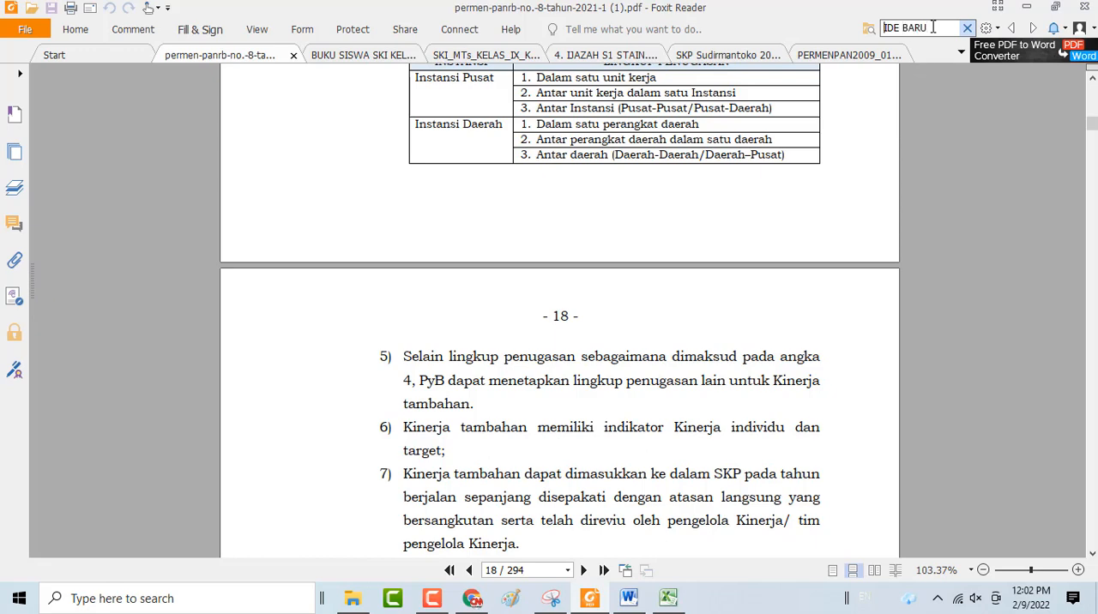
{"action": "key", "text": "Return"}
{"action": "scroll", "coordinate": [844, 146], "scroll_direction": "down", "scroll_amount": 5}
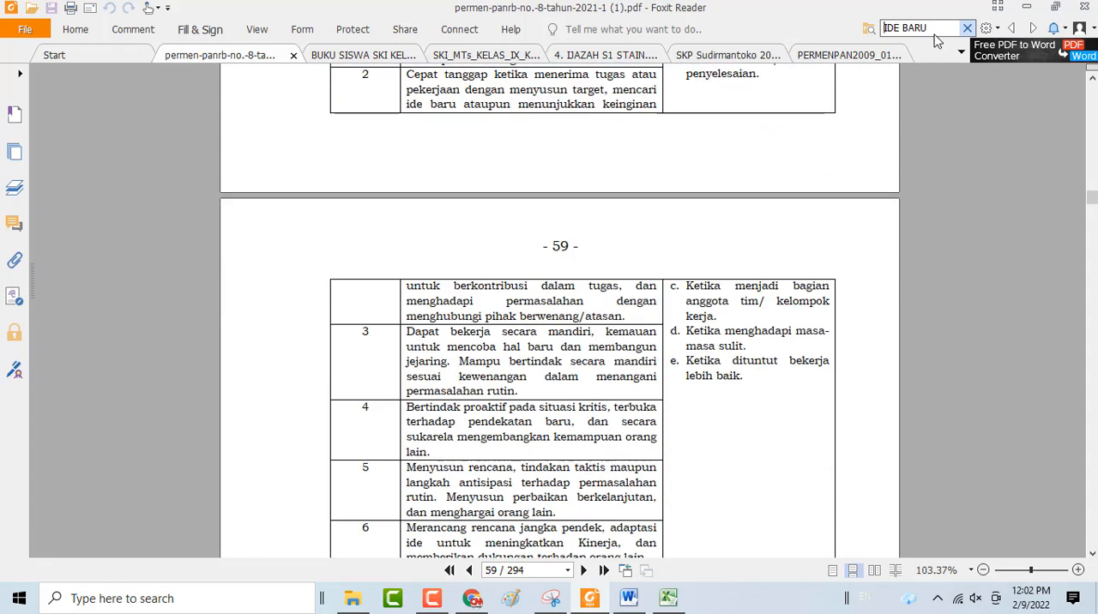
{"action": "key", "text": "Return"}
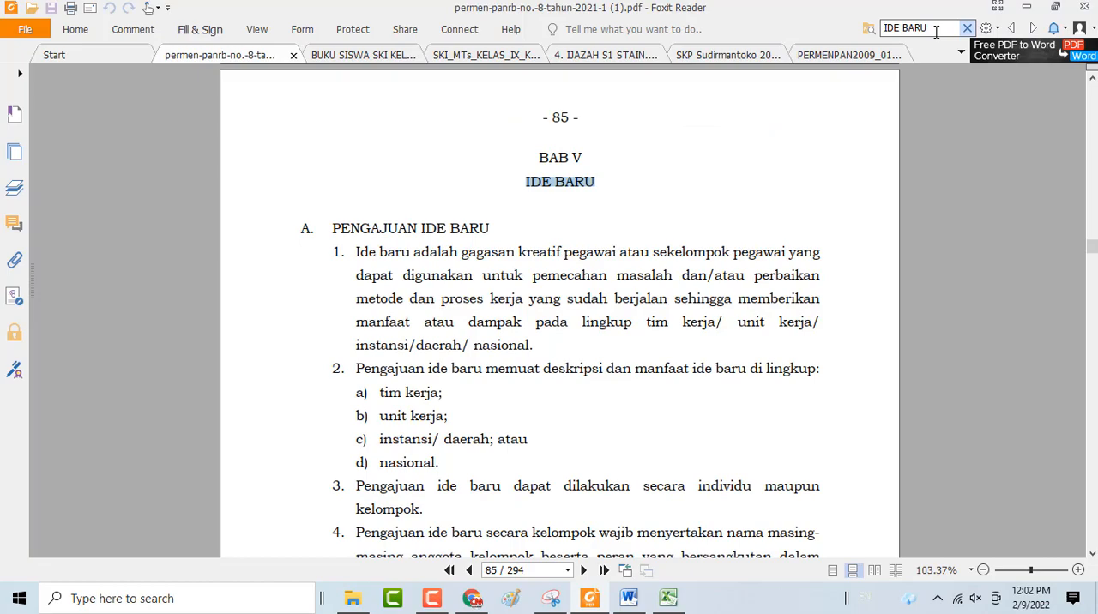
Read the Pengajuan Ide Baru provisions in BAB V, covering scope, recommending officials, assessment aspects and submission formats
{"action": "scroll", "coordinate": [635, 220], "scroll_direction": "down", "scroll_amount": 10}
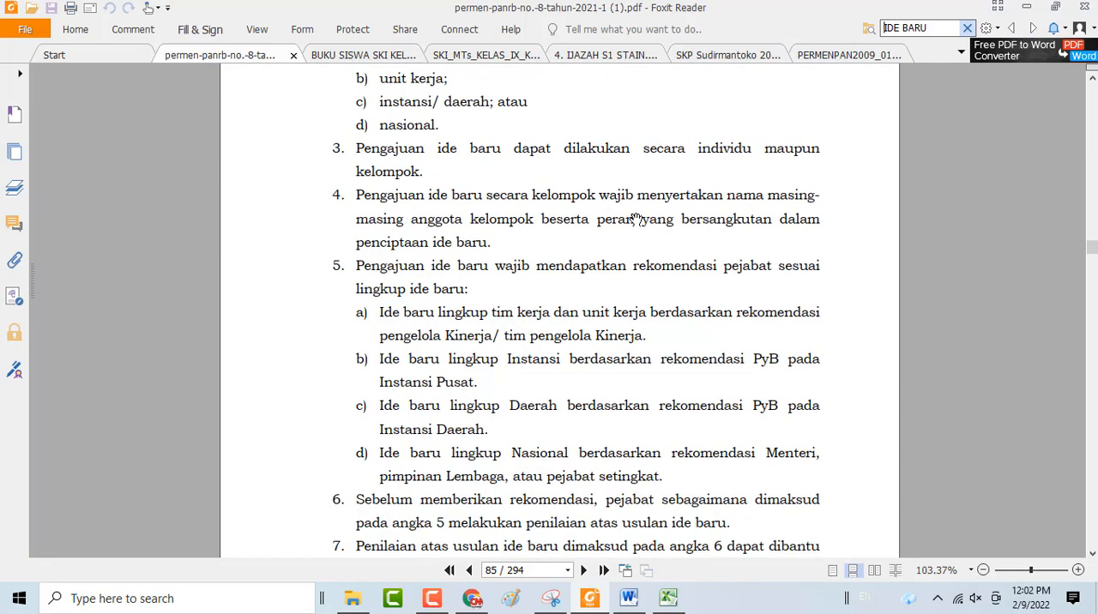
{"action": "scroll", "coordinate": [635, 220], "scroll_direction": "down", "scroll_amount": 15}
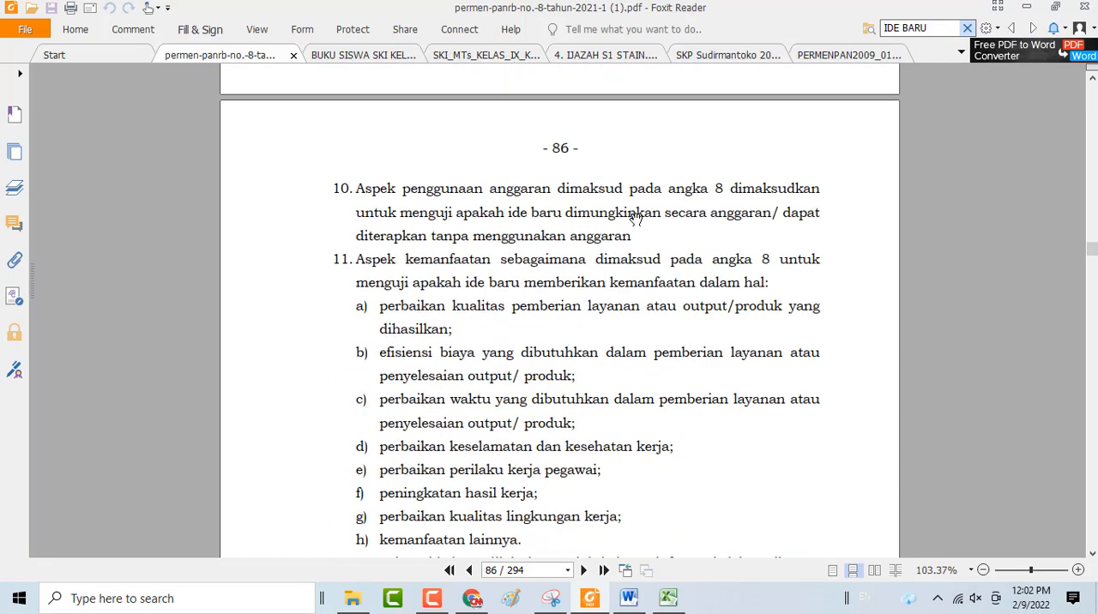
{"action": "scroll", "coordinate": [635, 220], "scroll_direction": "down", "scroll_amount": 15}
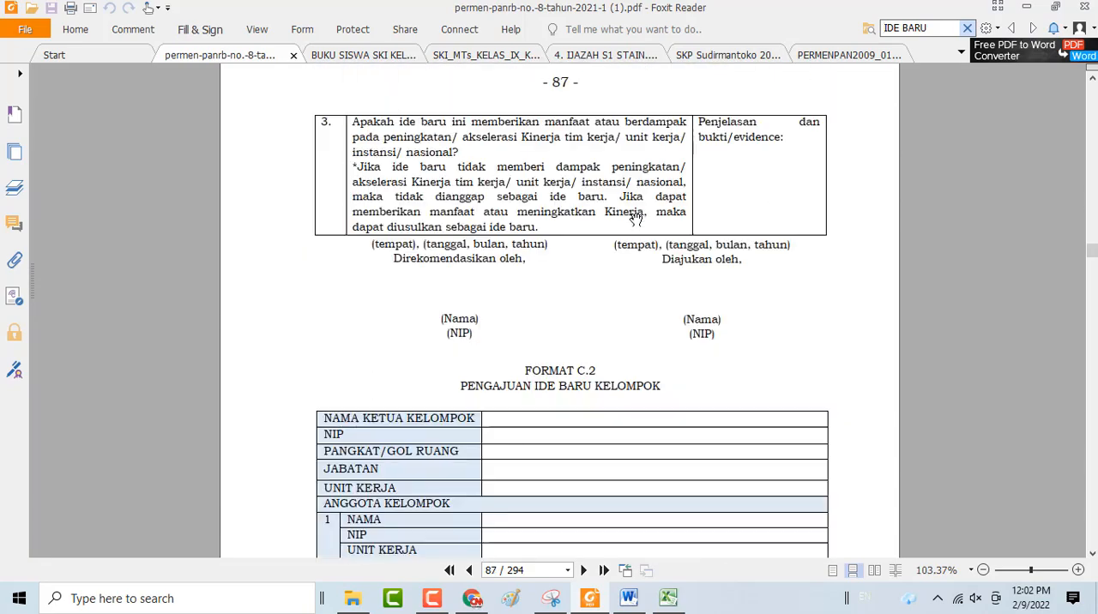
{"action": "scroll", "coordinate": [635, 220], "scroll_direction": "up", "scroll_amount": 20}
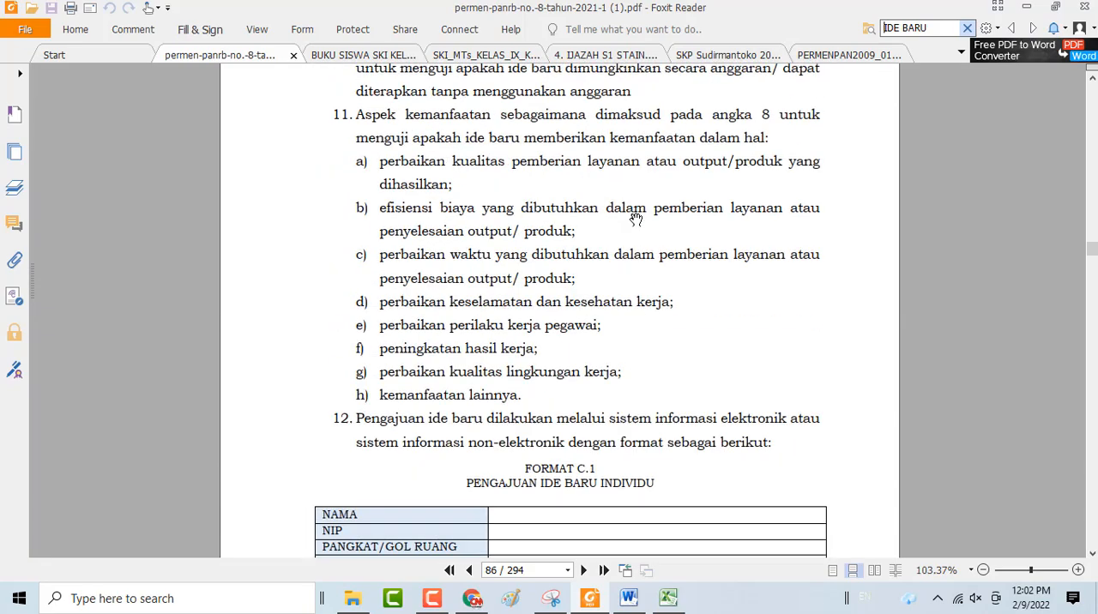
{"action": "scroll", "coordinate": [635, 220], "scroll_direction": "up", "scroll_amount": 5}
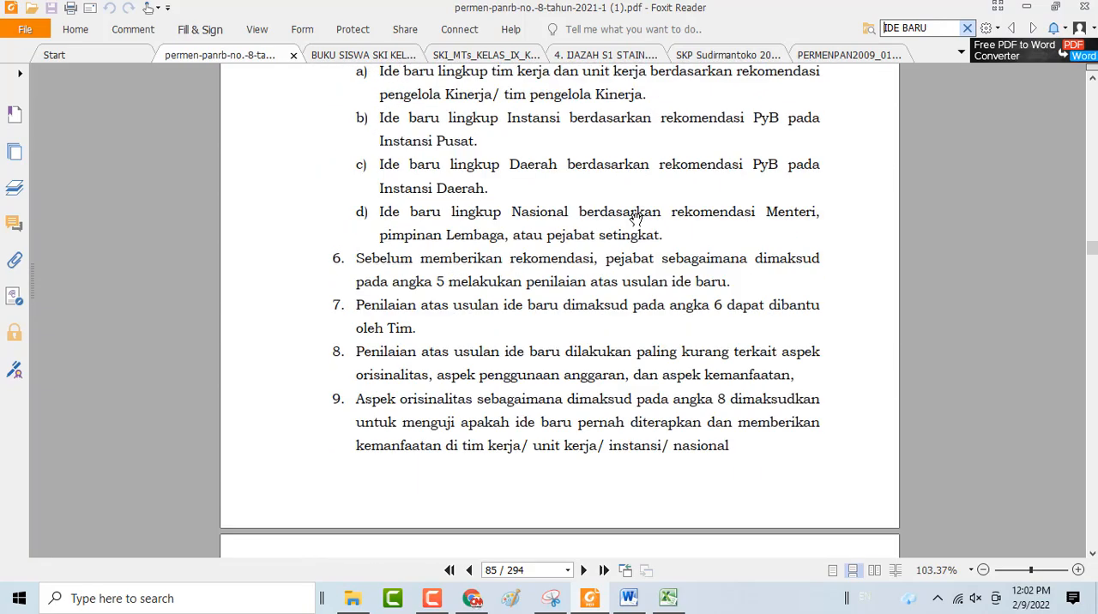
{"action": "scroll", "coordinate": [616, 253], "scroll_direction": "up", "scroll_amount": 14}
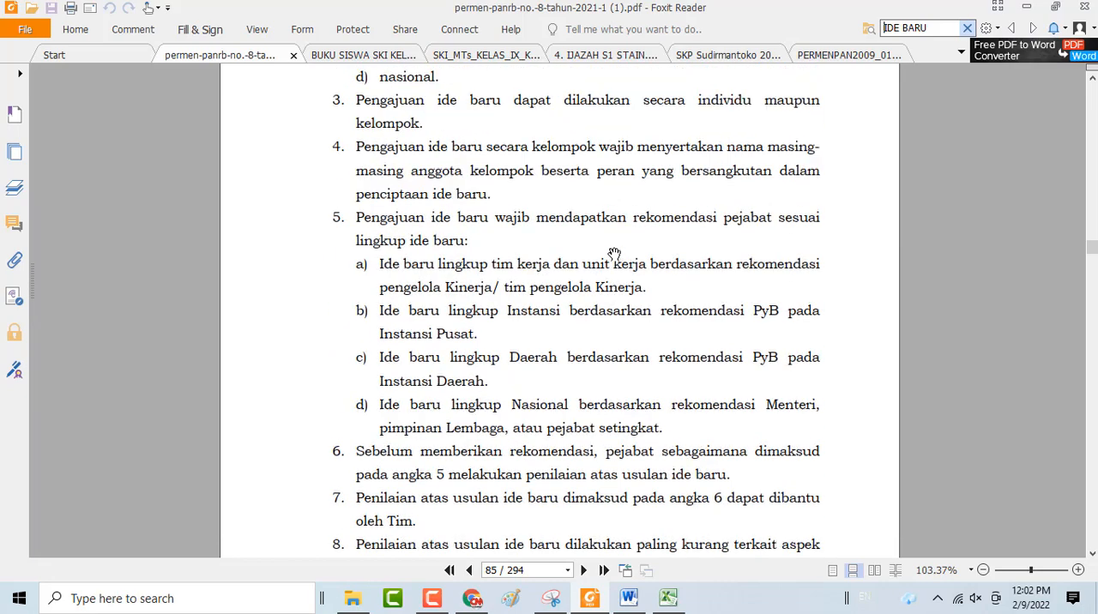
{"action": "scroll", "coordinate": [616, 252], "scroll_direction": "down", "scroll_amount": 6}
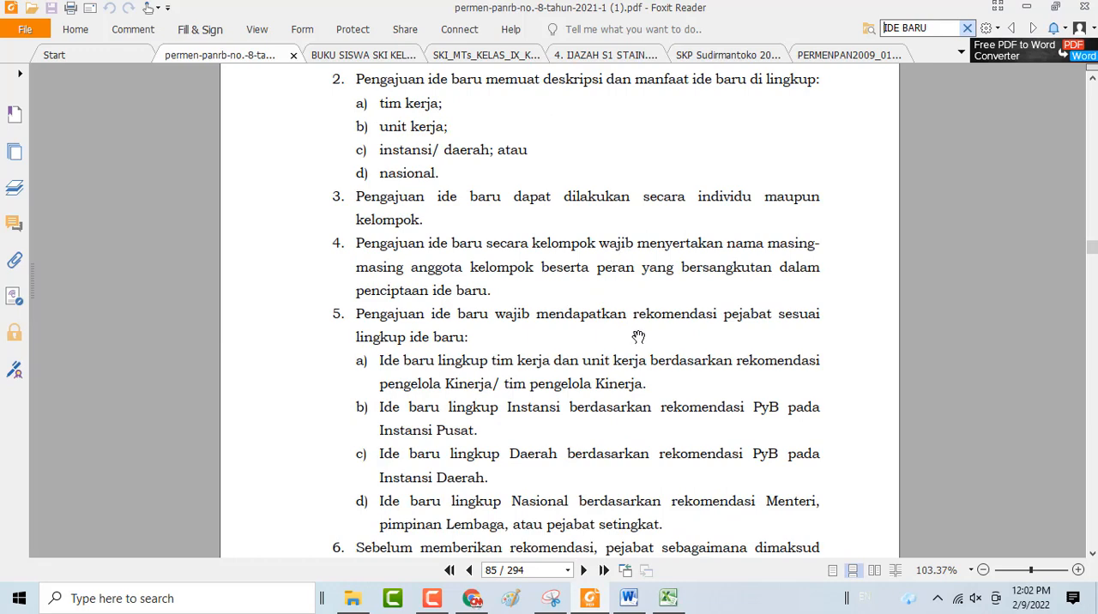
{"action": "scroll", "coordinate": [653, 391], "scroll_direction": "down", "scroll_amount": 1}
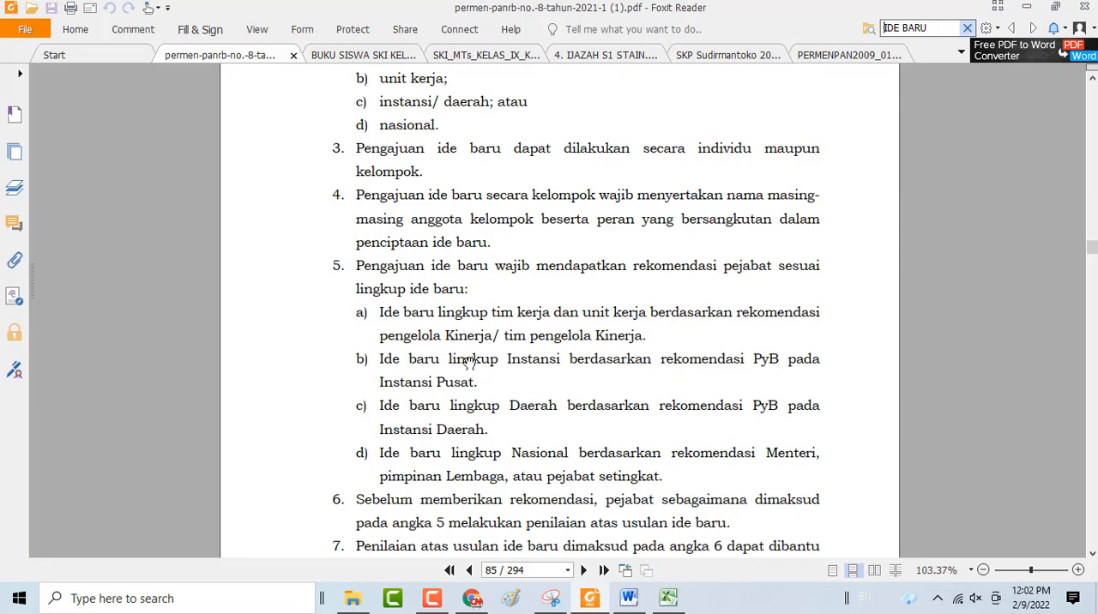
{"action": "scroll", "coordinate": [463, 360], "scroll_direction": "up", "scroll_amount": 2}
{"action": "scroll", "coordinate": [467, 358], "scroll_direction": "down", "scroll_amount": 10}
{"action": "scroll", "coordinate": [471, 358], "scroll_direction": "down", "scroll_amount": 20}
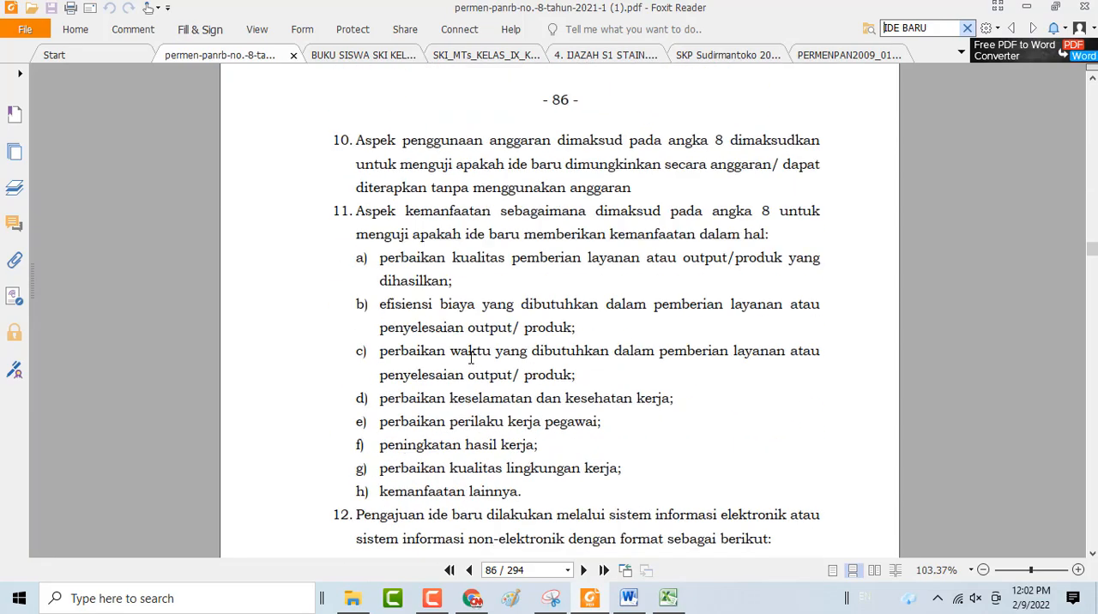
Under Penetapan Ide Baru, highlight in turn the points awarded for the tim kerja, unit kerja, instansi and nasional scopes
{"action": "scroll", "coordinate": [471, 357], "scroll_direction": "down", "scroll_amount": 20}
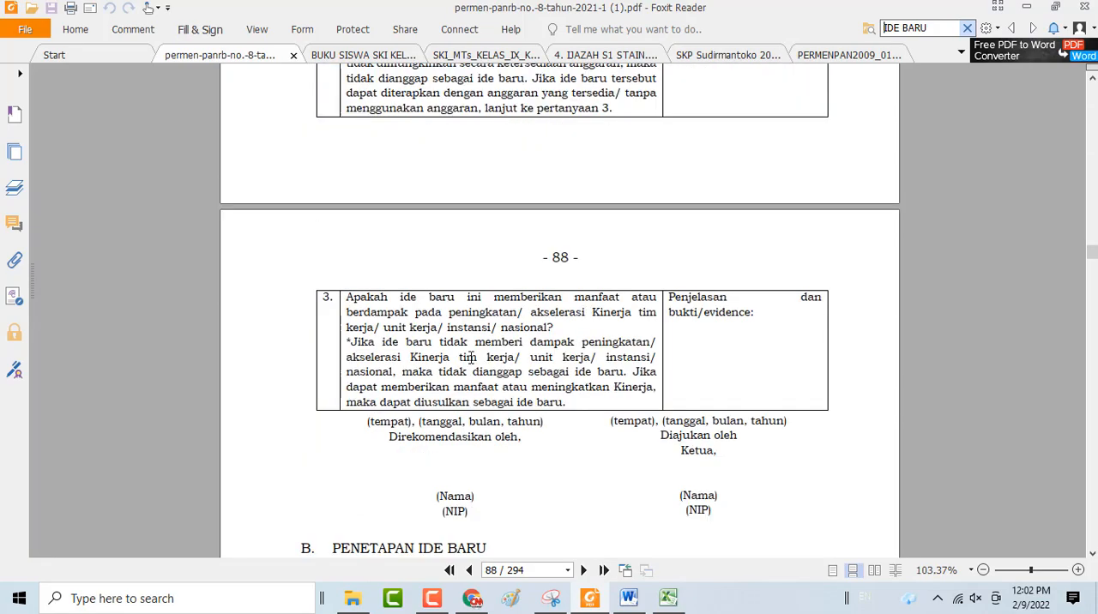
{"action": "scroll", "coordinate": [471, 358], "scroll_direction": "down", "scroll_amount": 15}
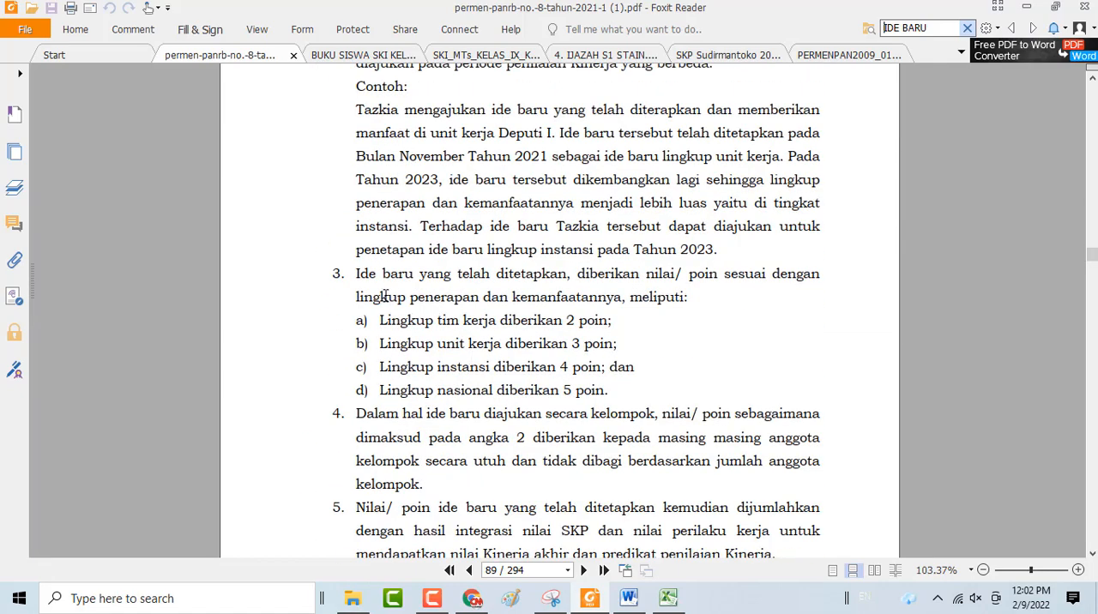
{"action": "left_click_drag", "start_coordinate": [436, 320], "coordinate": [617, 326]}
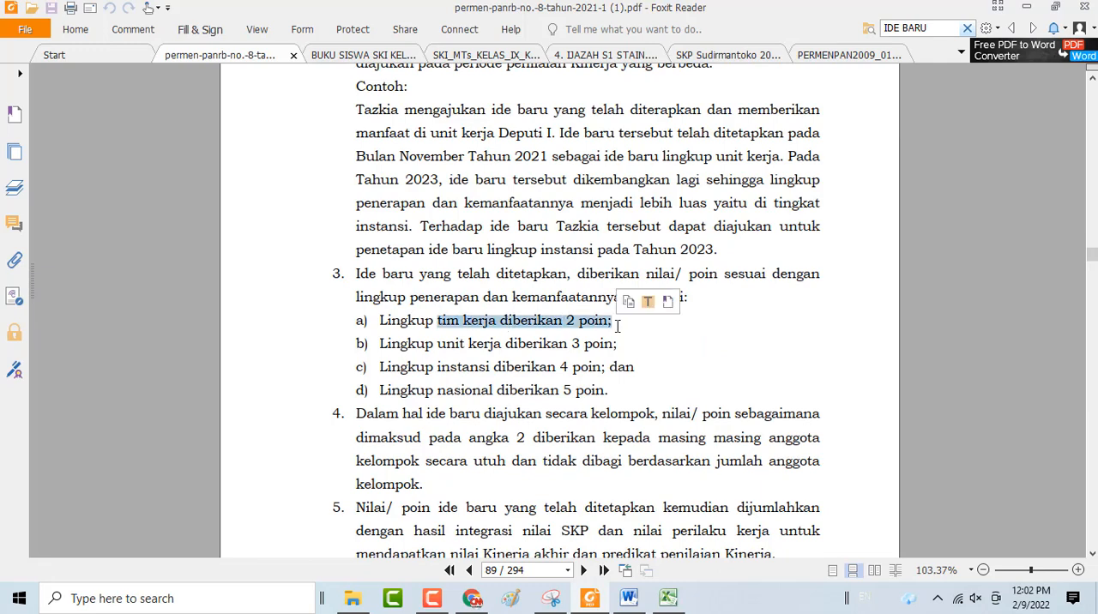
{"action": "left_click", "coordinate": [439, 341]}
{"action": "left_click_drag", "start_coordinate": [440, 342], "coordinate": [616, 347]}
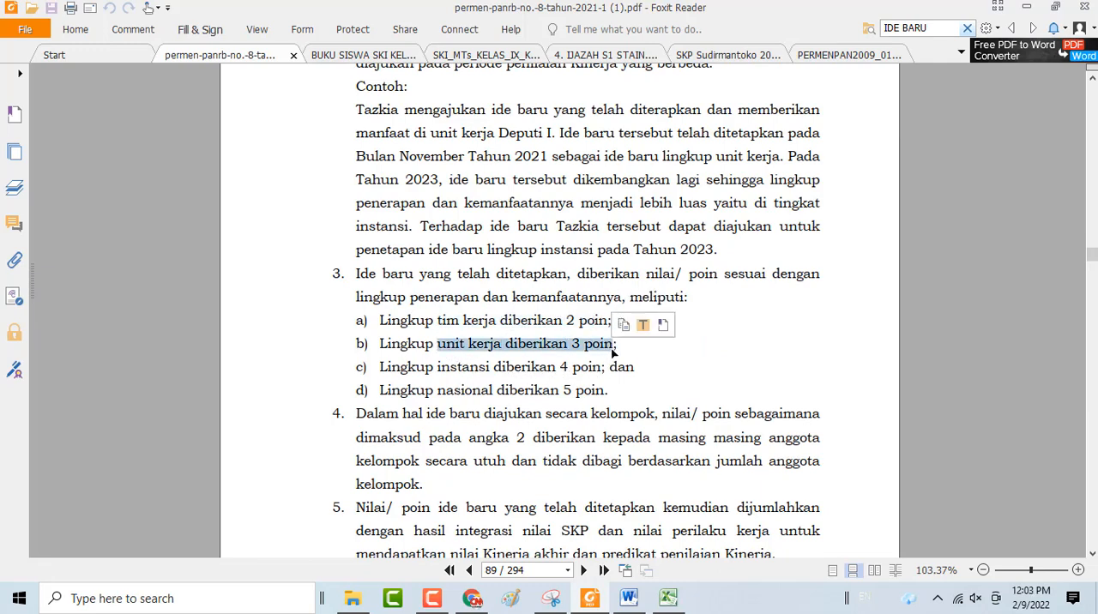
{"action": "left_click", "coordinate": [438, 368]}
{"action": "left_click_drag", "start_coordinate": [438, 368], "coordinate": [606, 369]}
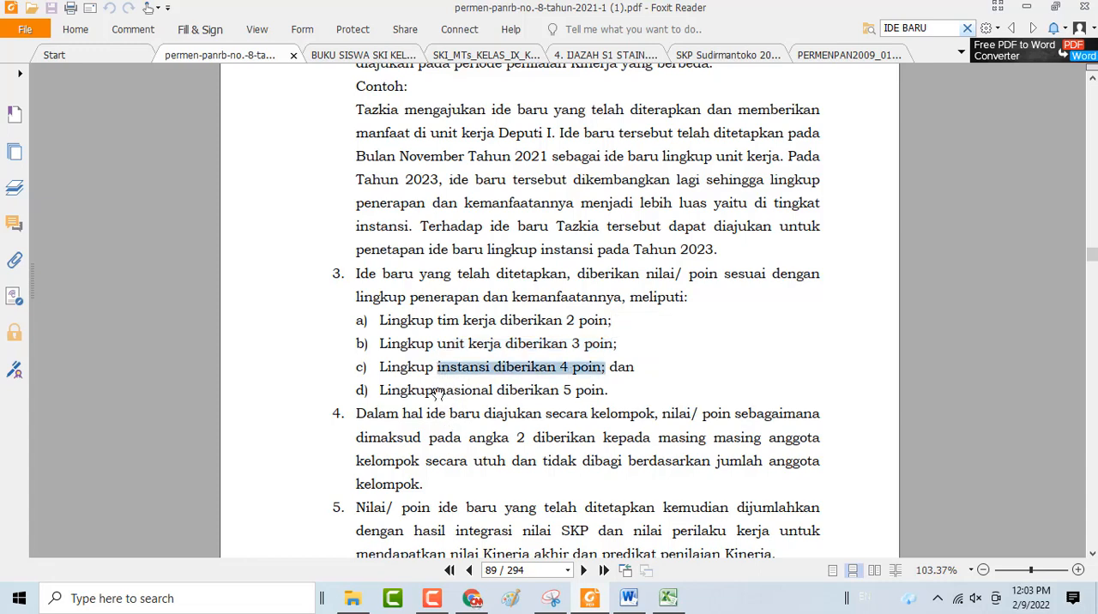
{"action": "left_click_drag", "start_coordinate": [437, 392], "coordinate": [681, 400]}
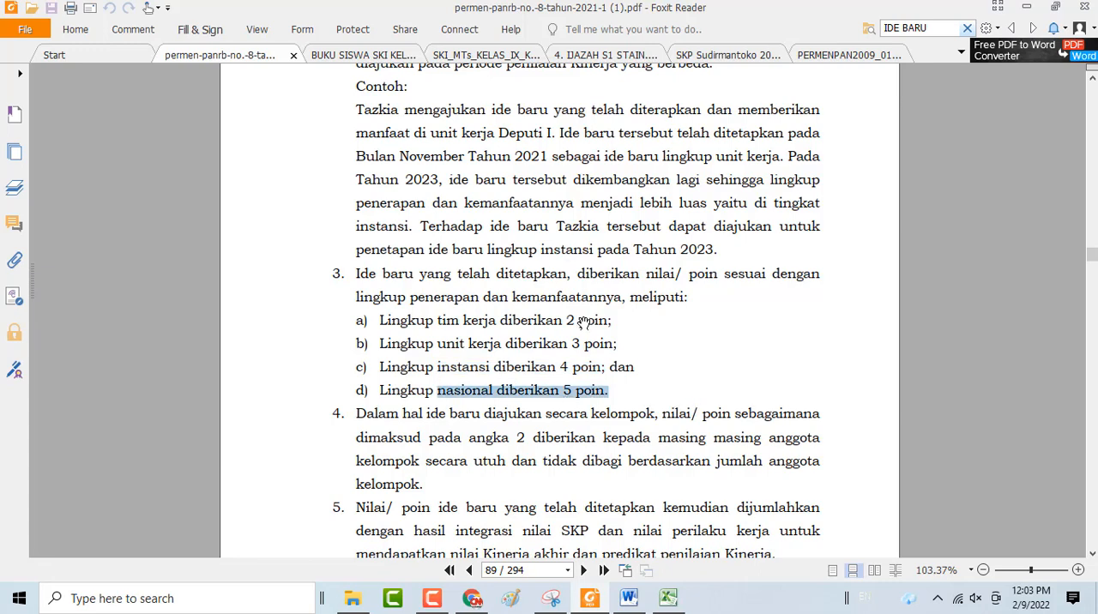
{"action": "scroll", "coordinate": [585, 319], "scroll_direction": "up", "scroll_amount": 5}
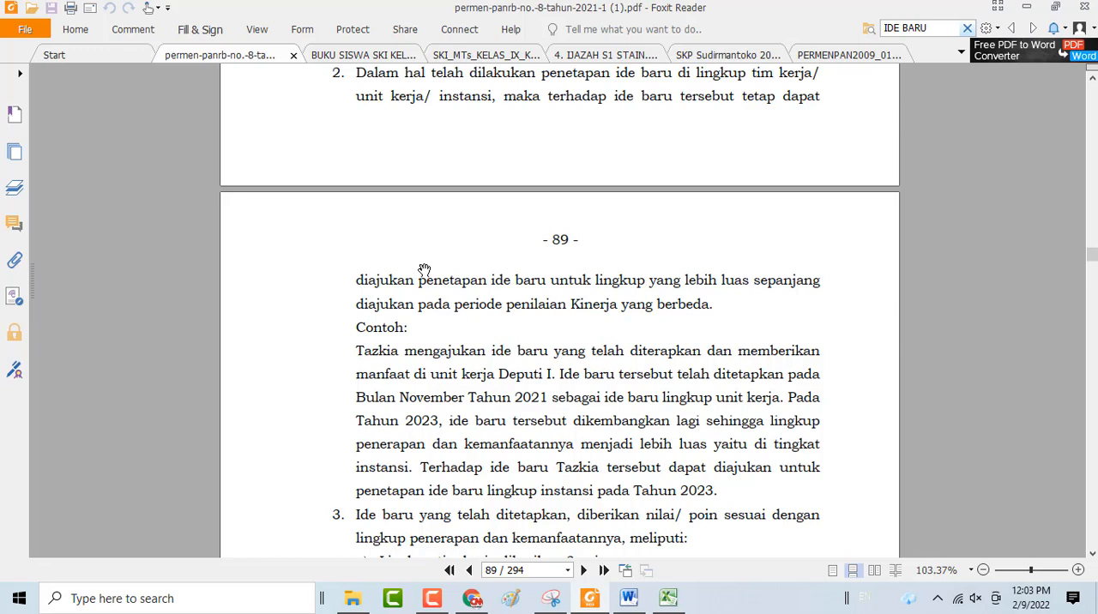
Return to the SKP workbook in Excel and open the Integrasi Jan-Des 2021 sheet from HOME at its results table
{"action": "left_click", "coordinate": [668, 598]}
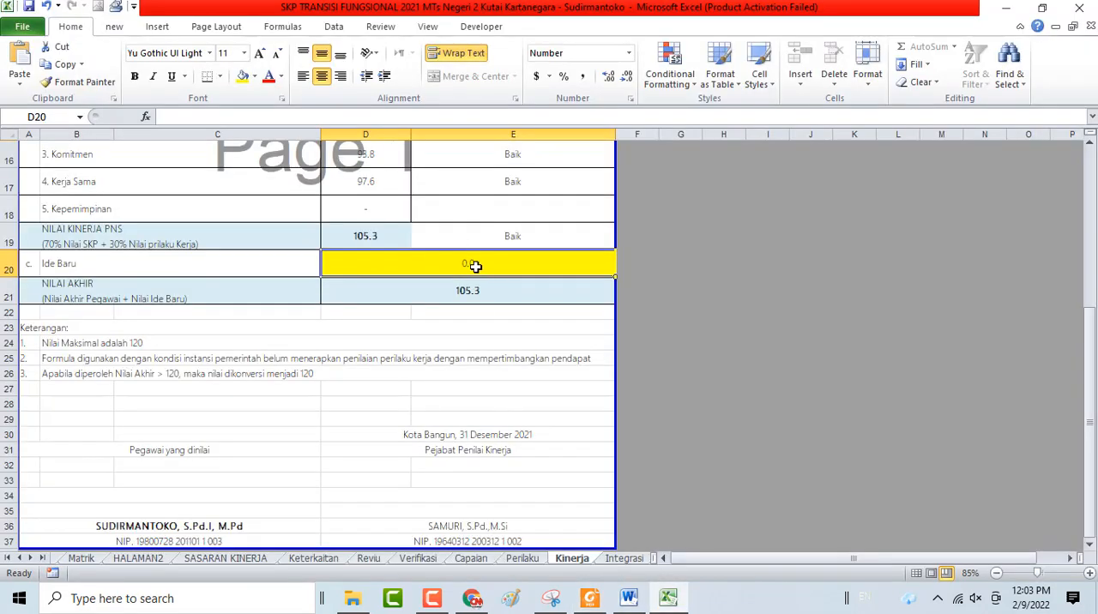
{"action": "scroll", "coordinate": [704, 279], "scroll_direction": "up", "scroll_amount": 5}
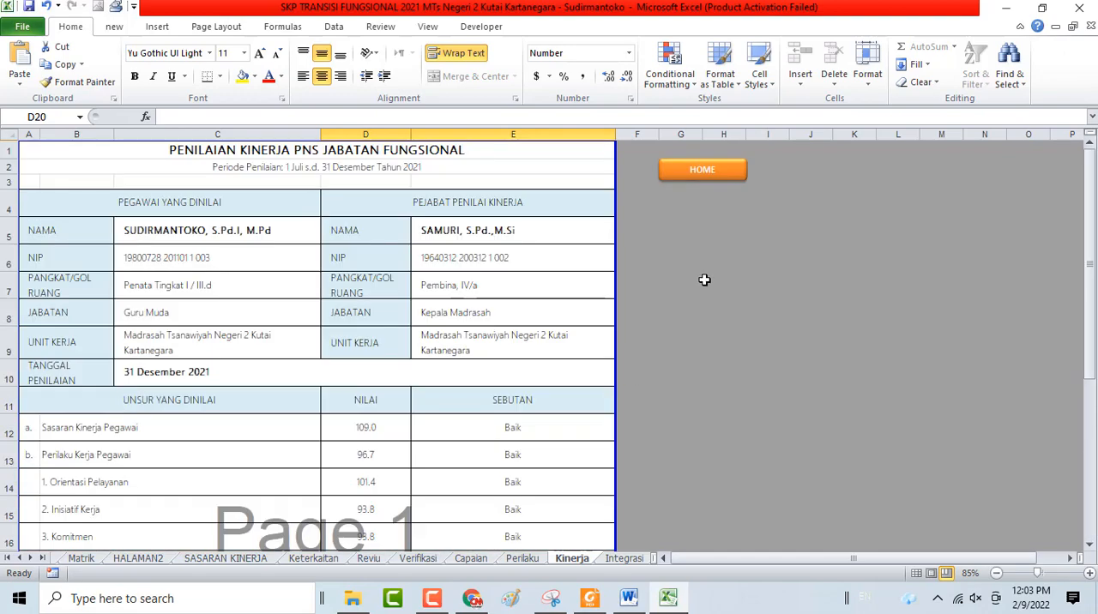
{"action": "left_click", "coordinate": [712, 169]}
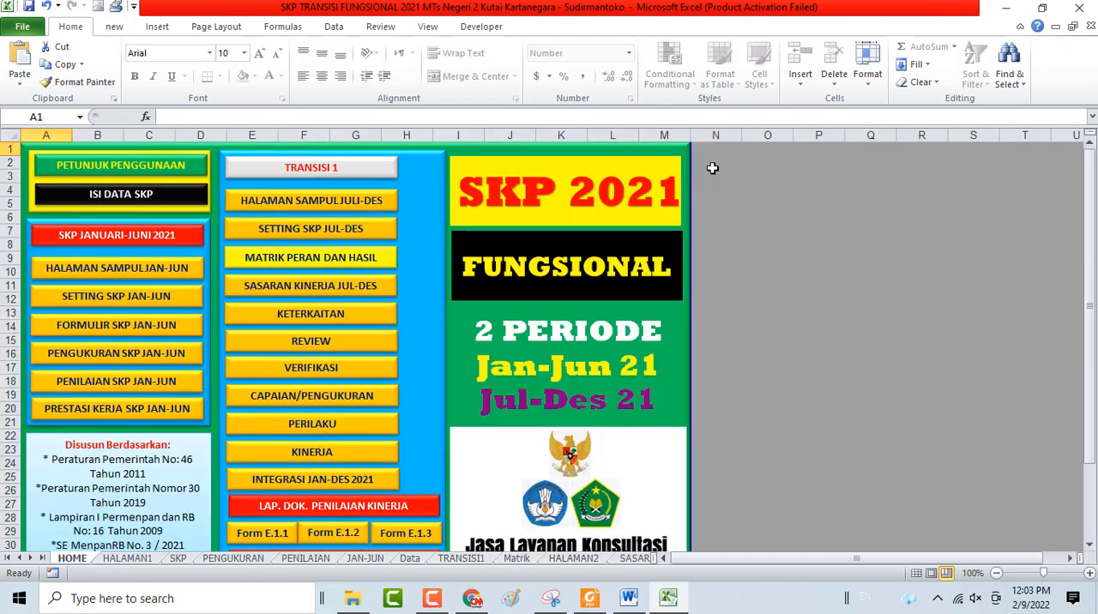
{"action": "left_click", "coordinate": [315, 481]}
{"action": "scroll", "coordinate": [449, 279], "scroll_direction": "down", "scroll_amount": 1}
{"action": "scroll", "coordinate": [449, 278], "scroll_direction": "down", "scroll_amount": 1}
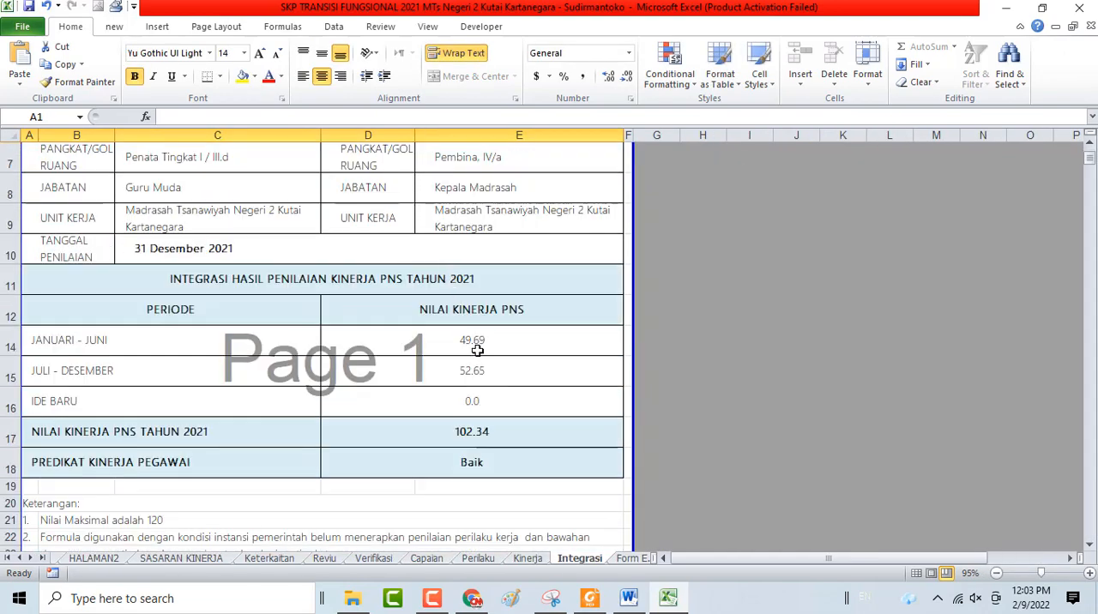
Check the Januari - Juni, Juli - Desember and Ide Baru rows of the 2021 performance integration table
{"action": "left_click", "coordinate": [475, 345]}
{"action": "left_click", "coordinate": [483, 372]}
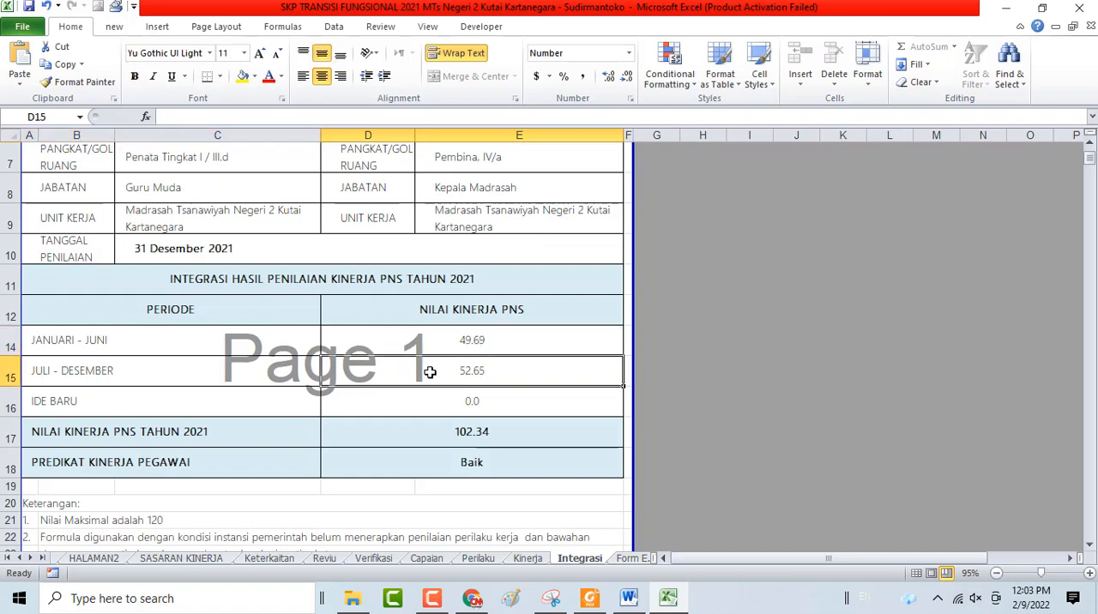
{"action": "left_click", "coordinate": [127, 348]}
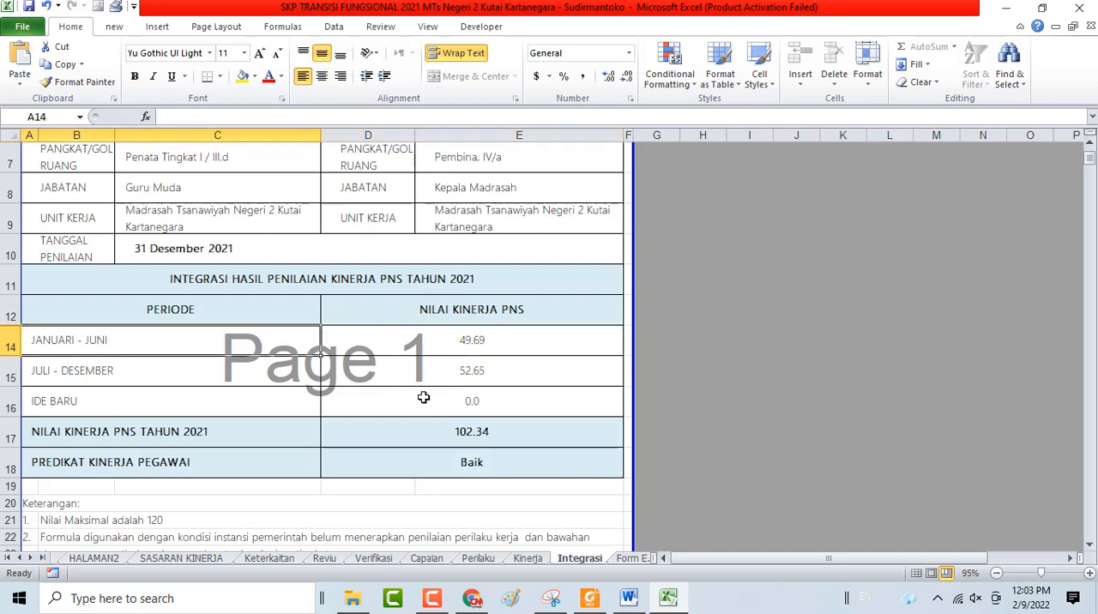
{"action": "left_click", "coordinate": [423, 396]}
{"action": "left_click", "coordinate": [435, 365]}
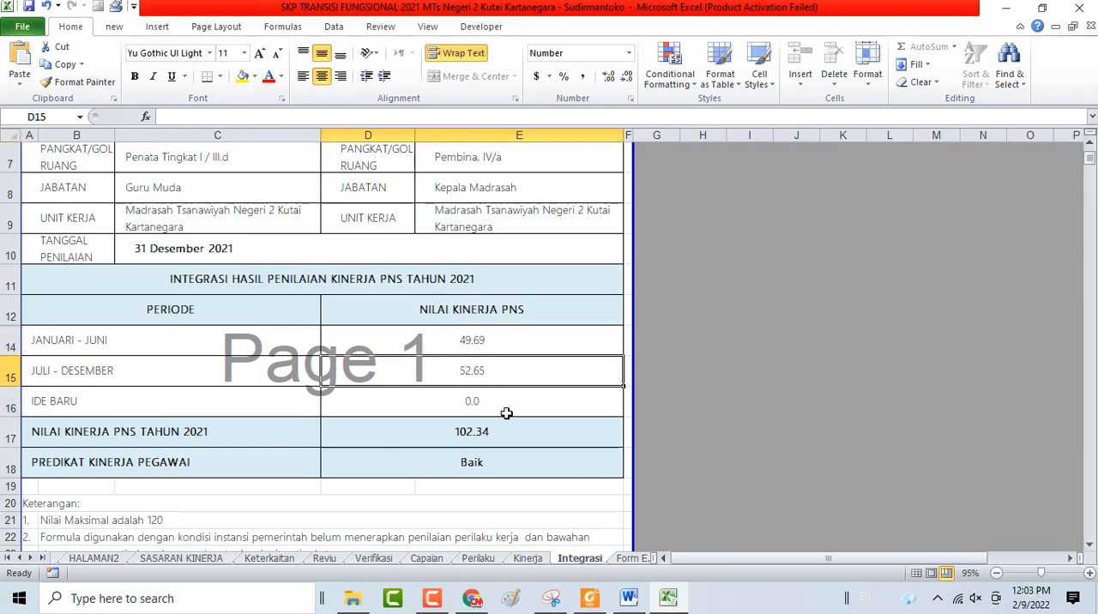
Open the Form E.1.1 sheet and review its Penilai Kinerja section from Nilai SKP down to Total Angka Kredit in D28
{"action": "left_click", "coordinate": [632, 559]}
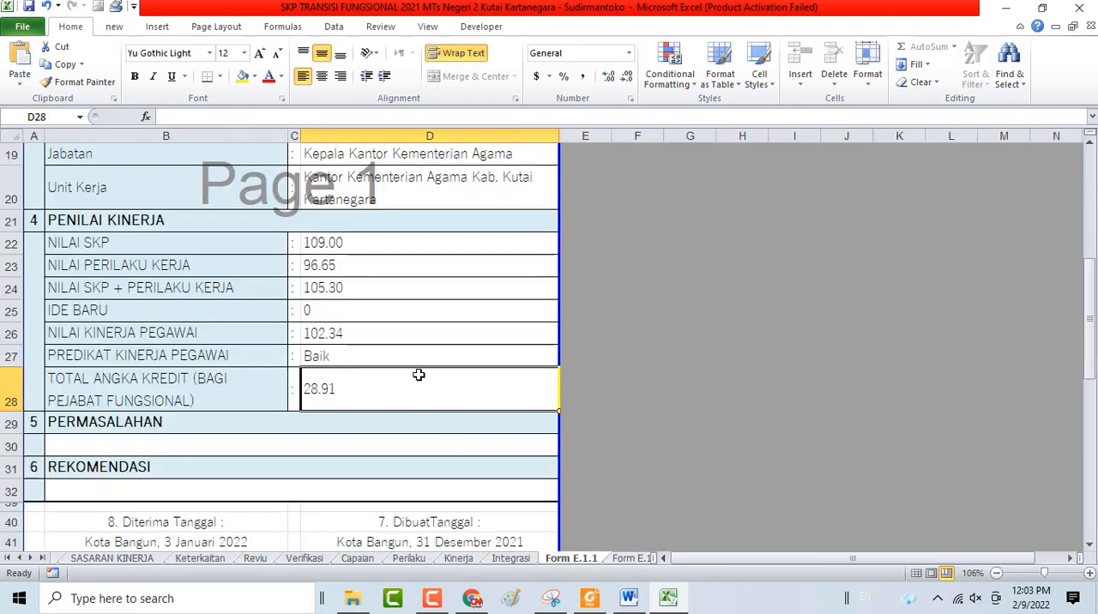
{"action": "scroll", "coordinate": [420, 375], "scroll_direction": "up", "scroll_amount": 6}
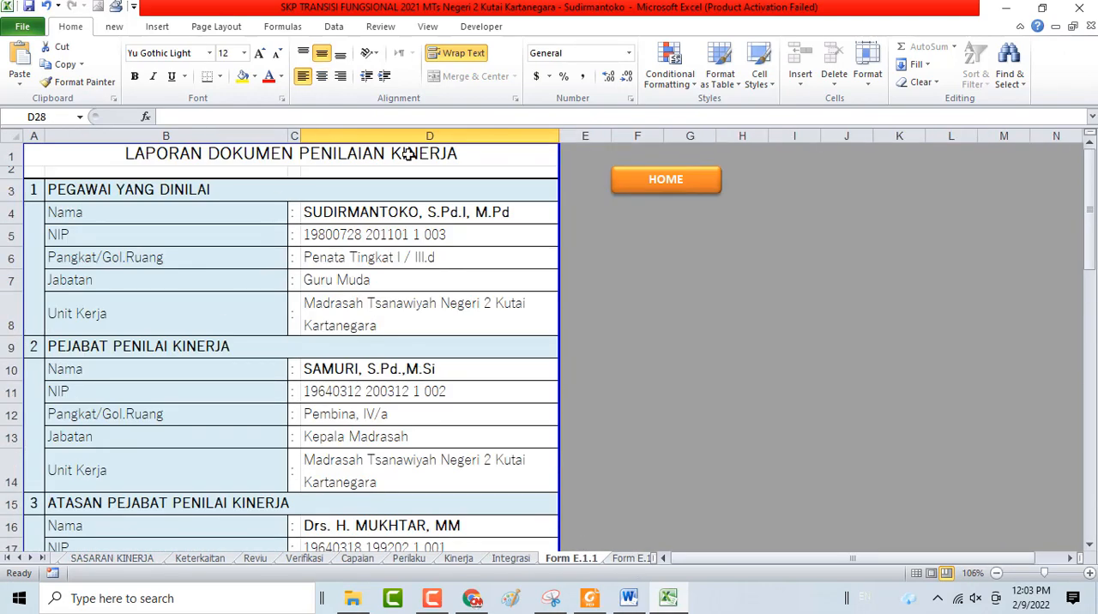
{"action": "scroll", "coordinate": [419, 266], "scroll_direction": "down", "scroll_amount": 5}
{"action": "scroll", "coordinate": [418, 266], "scroll_direction": "down", "scroll_amount": 1}
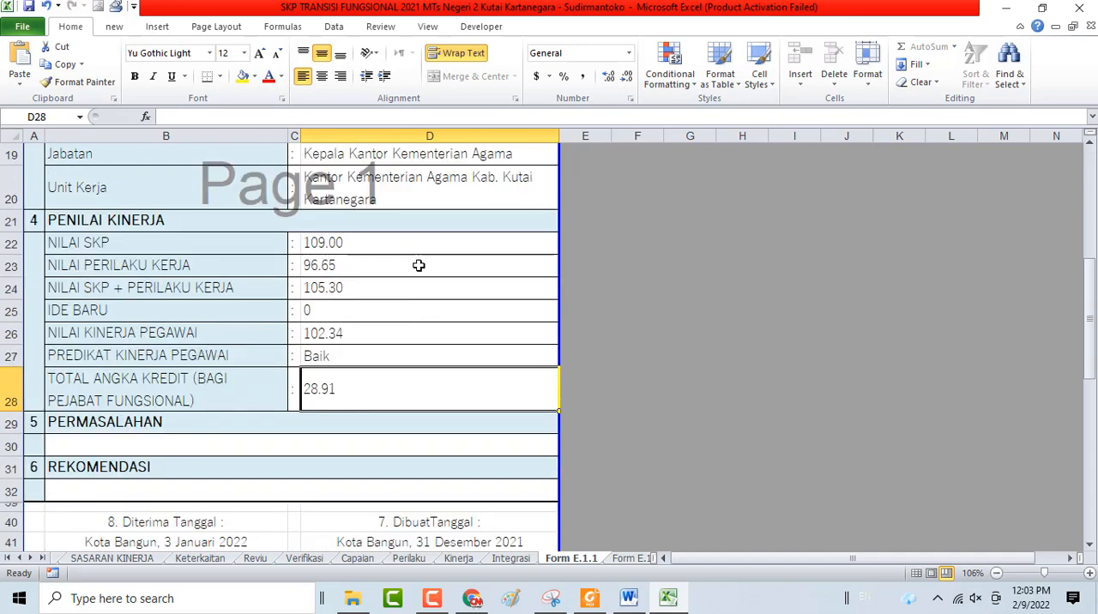
{"action": "left_click", "coordinate": [346, 243]}
{"action": "left_click", "coordinate": [323, 333]}
{"action": "left_click", "coordinate": [329, 388]}
Check the Jumlah Angka Kredit for July to December on the Keterkaitan sheet and return to HOME
{"action": "left_click", "coordinate": [206, 559]}
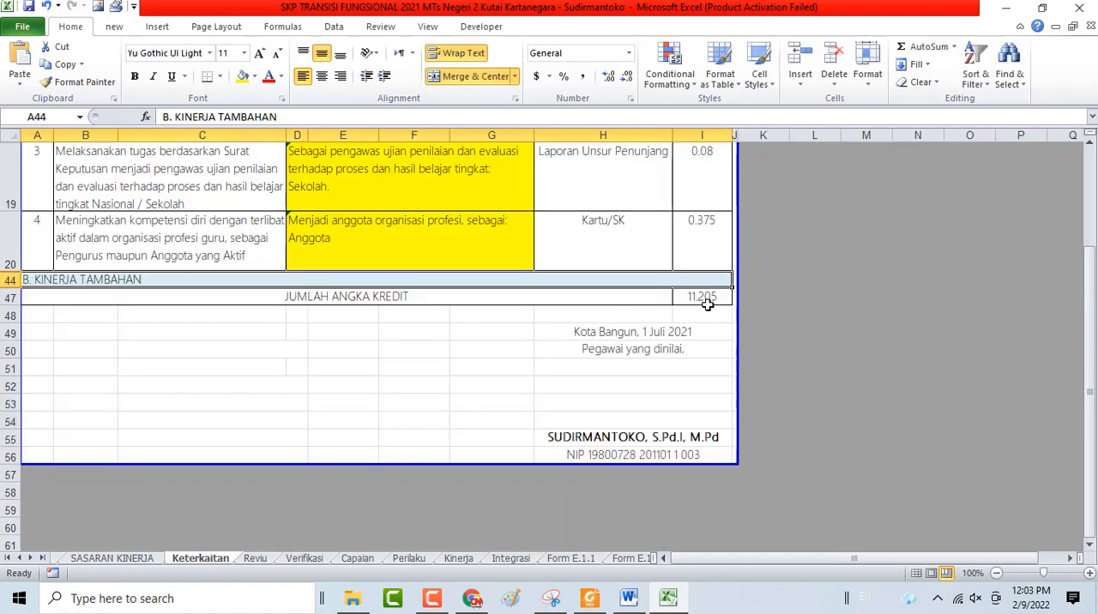
{"action": "scroll", "coordinate": [706, 336], "scroll_direction": "up", "scroll_amount": 6}
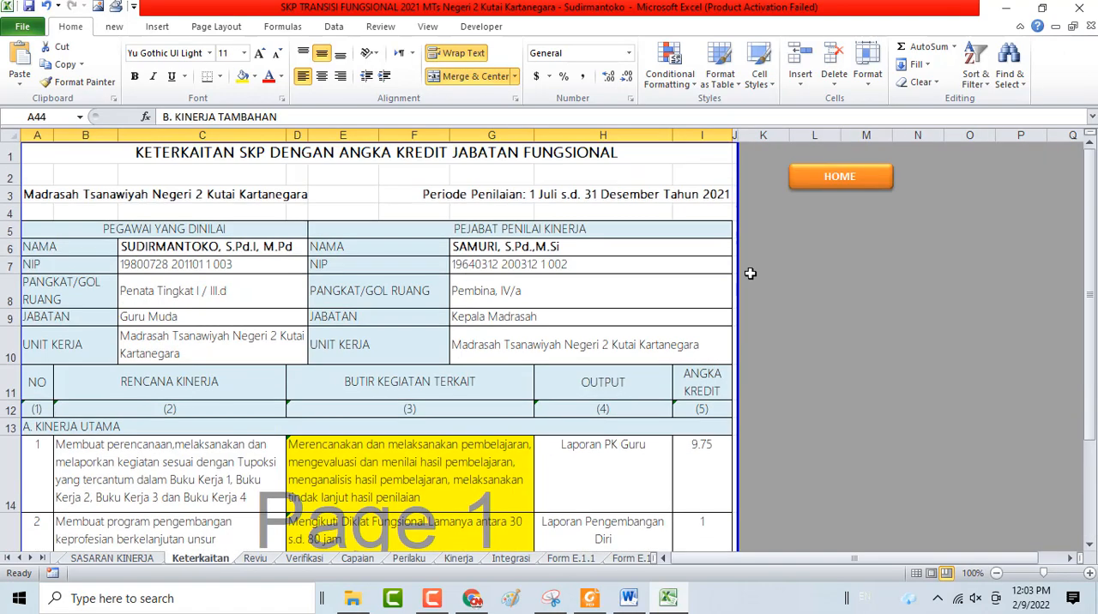
{"action": "left_click", "coordinate": [817, 180]}
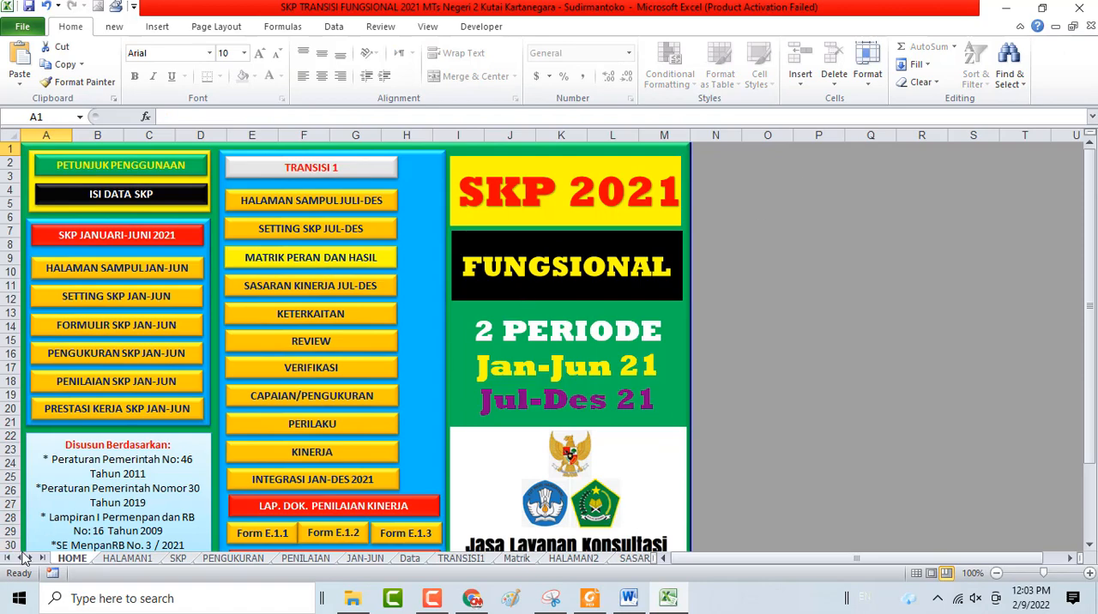
Open the PENGUKURAN sheet and check the Jumlah Angka Kredit for the January to June period
{"action": "left_click", "coordinate": [228, 560]}
{"action": "scroll", "coordinate": [657, 458], "scroll_direction": "down", "scroll_amount": 1}
{"action": "scroll", "coordinate": [657, 458], "scroll_direction": "down", "scroll_amount": 3}
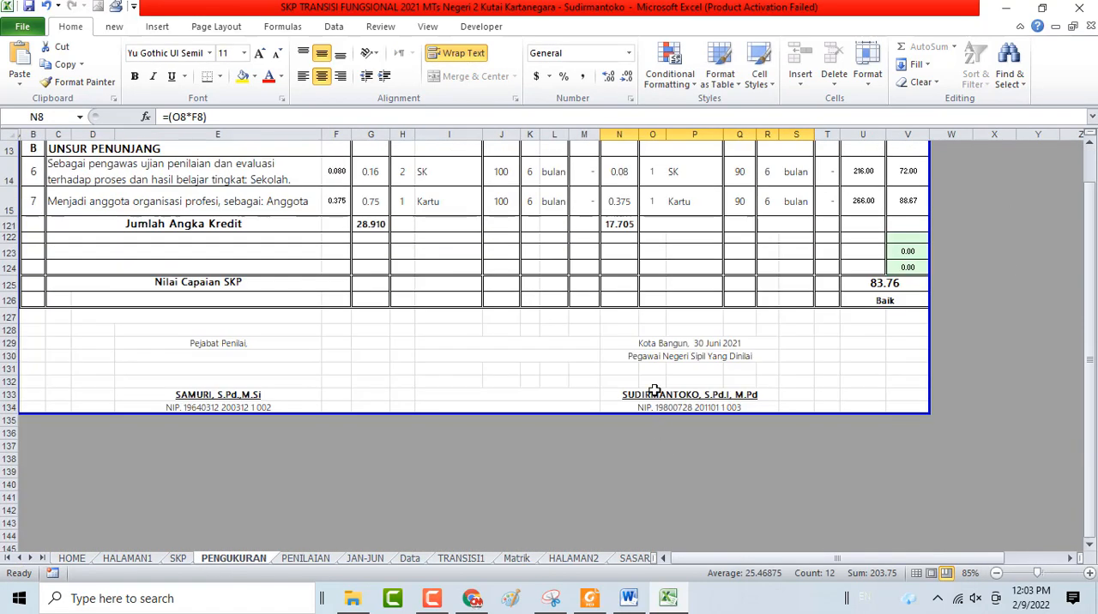
Compare the target and realisasi Jumlah Angka Kredit totals in G121 and N121 with the activity rows above on the PENGUKURAN sheet
{"action": "left_click", "coordinate": [635, 223]}
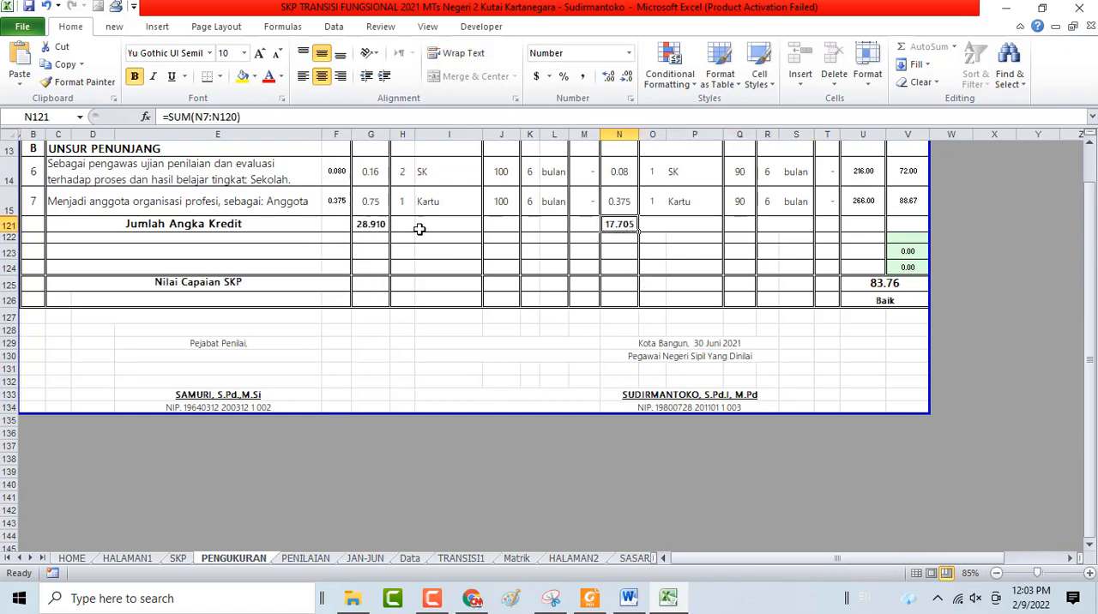
{"action": "left_click", "coordinate": [374, 222]}
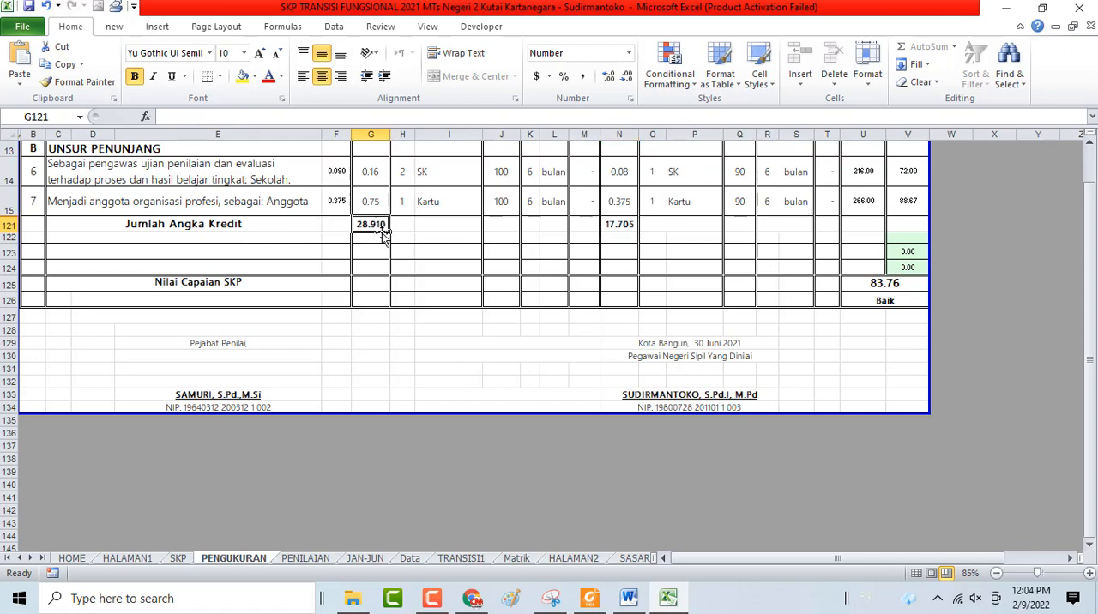
{"action": "scroll", "coordinate": [596, 332], "scroll_direction": "up", "scroll_amount": 4}
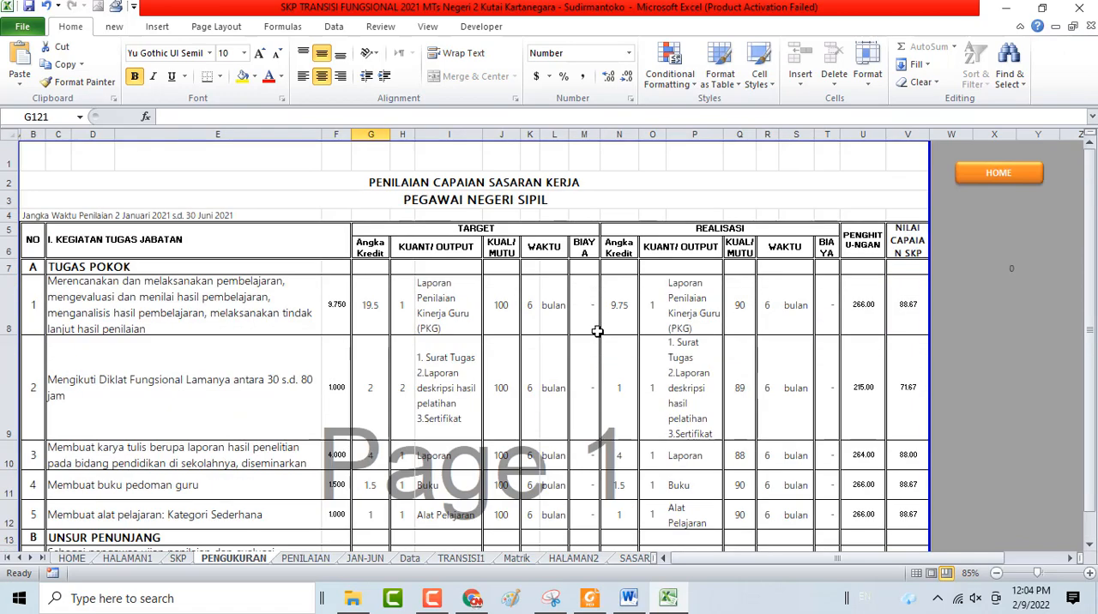
{"action": "scroll", "coordinate": [204, 469], "scroll_direction": "down", "scroll_amount": 4}
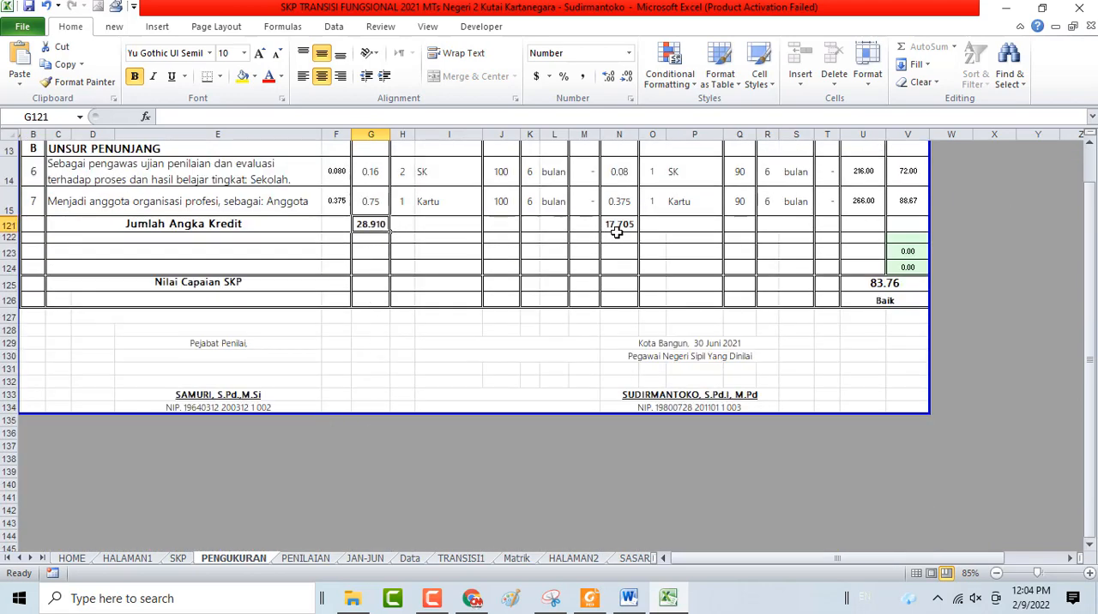
{"action": "scroll", "coordinate": [815, 252], "scroll_direction": "up", "scroll_amount": 4}
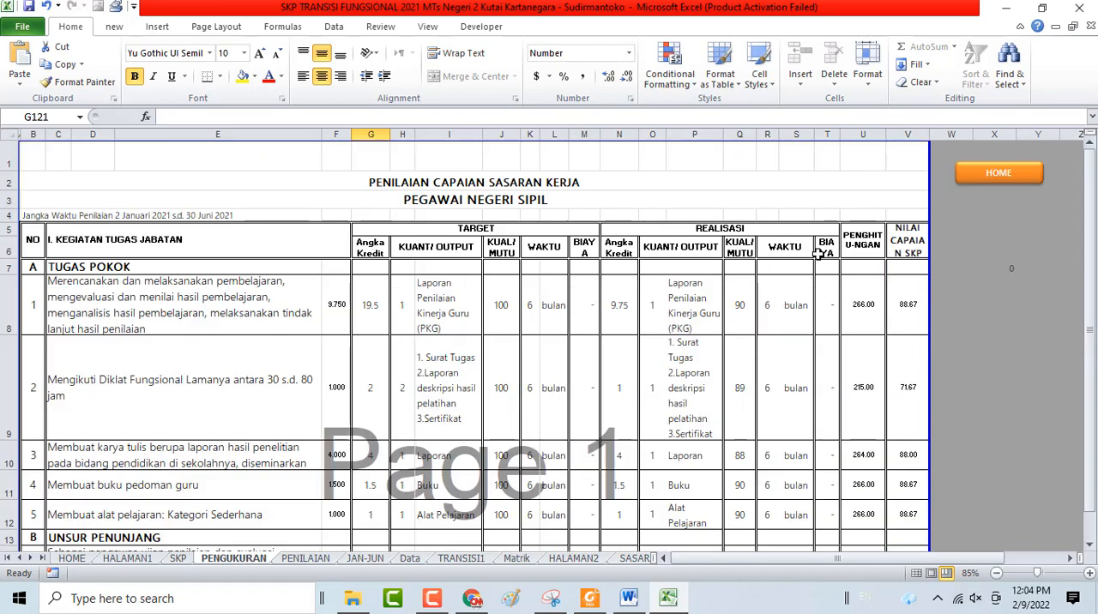
Go through HOME to Form E.1.1 and check Total Angka Kredit in D28 and the signature block below it
{"action": "left_click", "coordinate": [999, 174]}
{"action": "scroll", "coordinate": [466, 372], "scroll_direction": "down", "scroll_amount": 3}
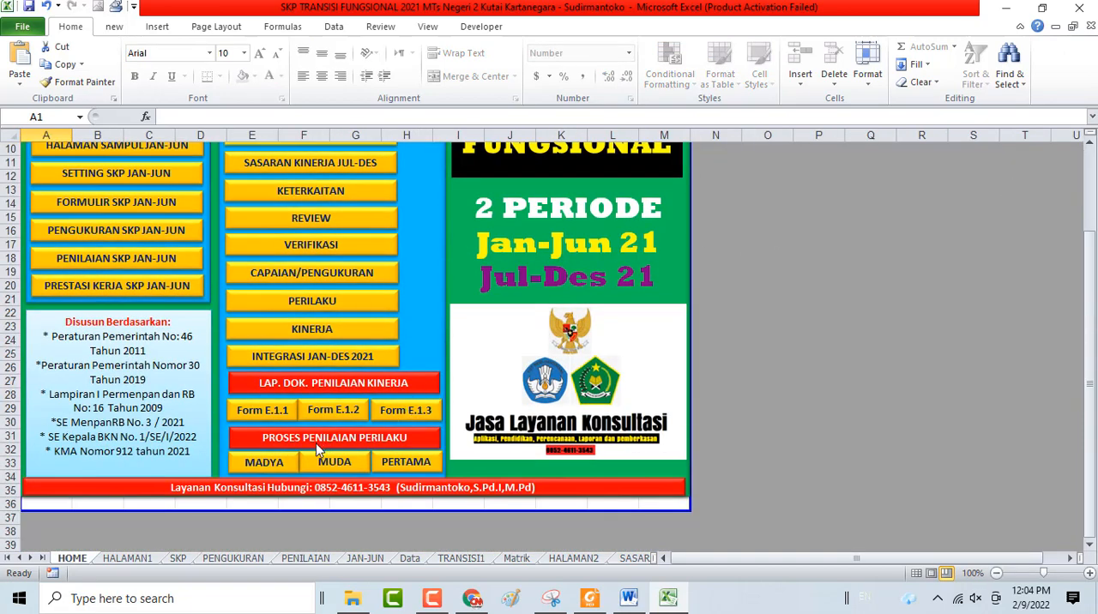
{"action": "left_click", "coordinate": [266, 419]}
{"action": "scroll", "coordinate": [498, 369], "scroll_direction": "down", "scroll_amount": 7}
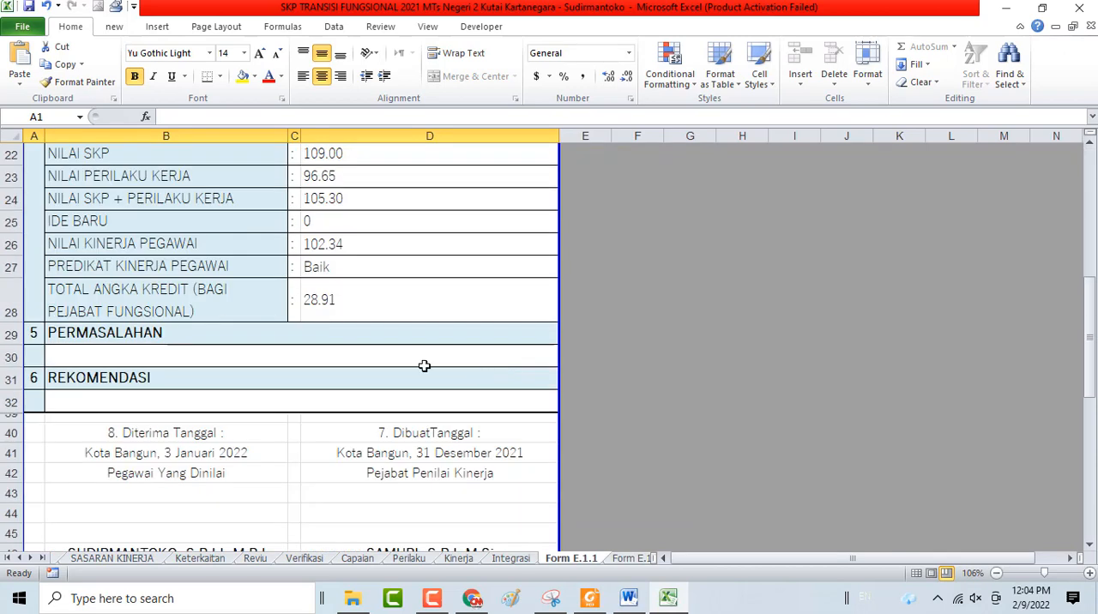
{"action": "left_click", "coordinate": [341, 309]}
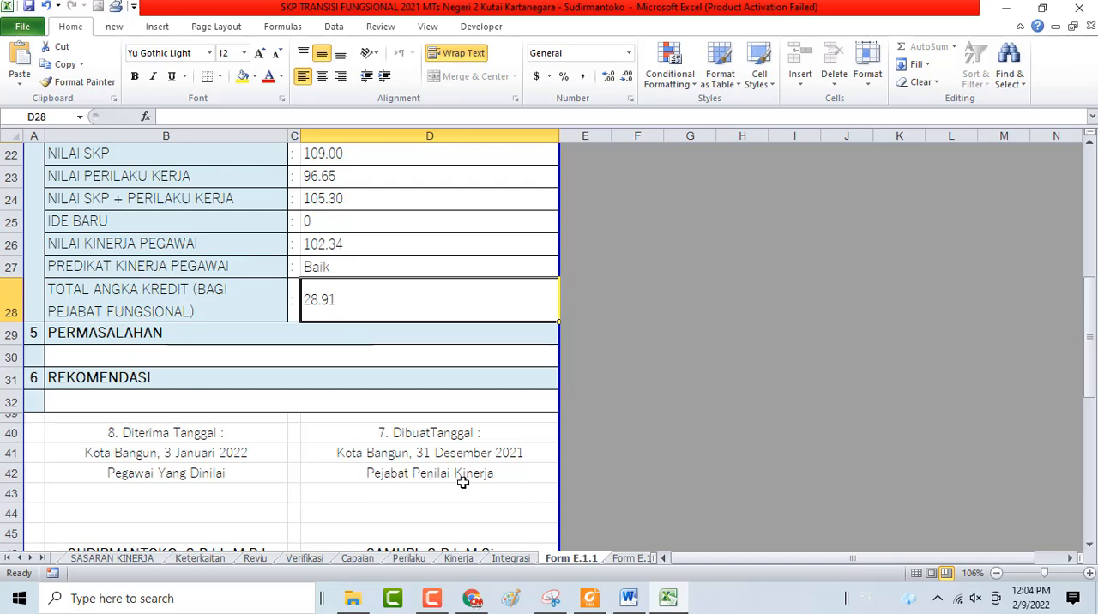
{"action": "scroll", "coordinate": [342, 362], "scroll_direction": "down", "scroll_amount": 2}
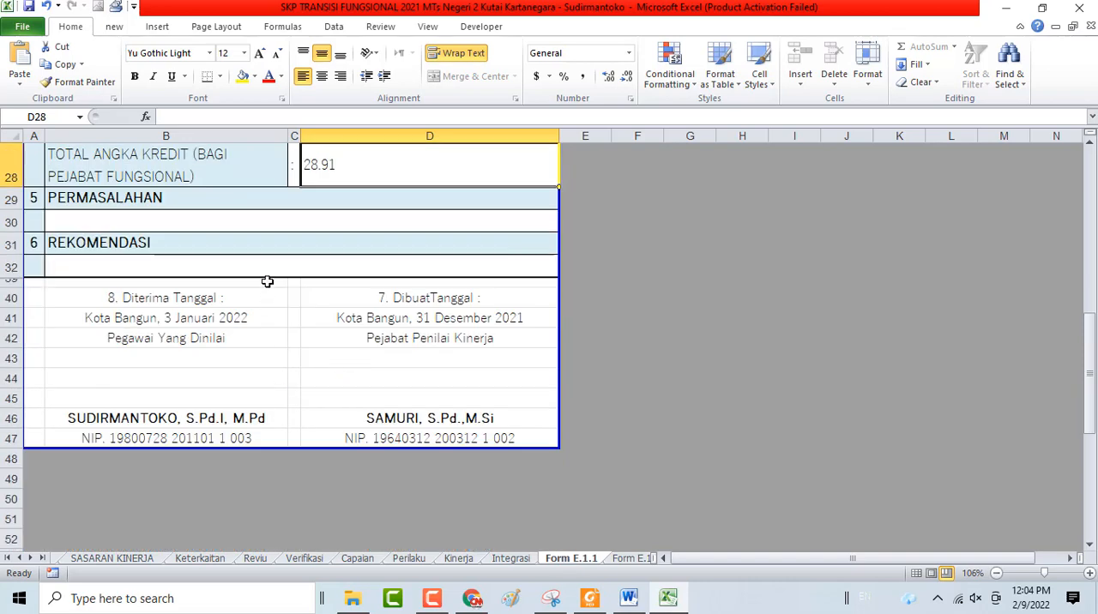
Look at Form E.1.2, and go through HOME to review Form E.1.3 from its signature block up to the Penilai Kinerja and Atasan sections
{"action": "left_click", "coordinate": [624, 558]}
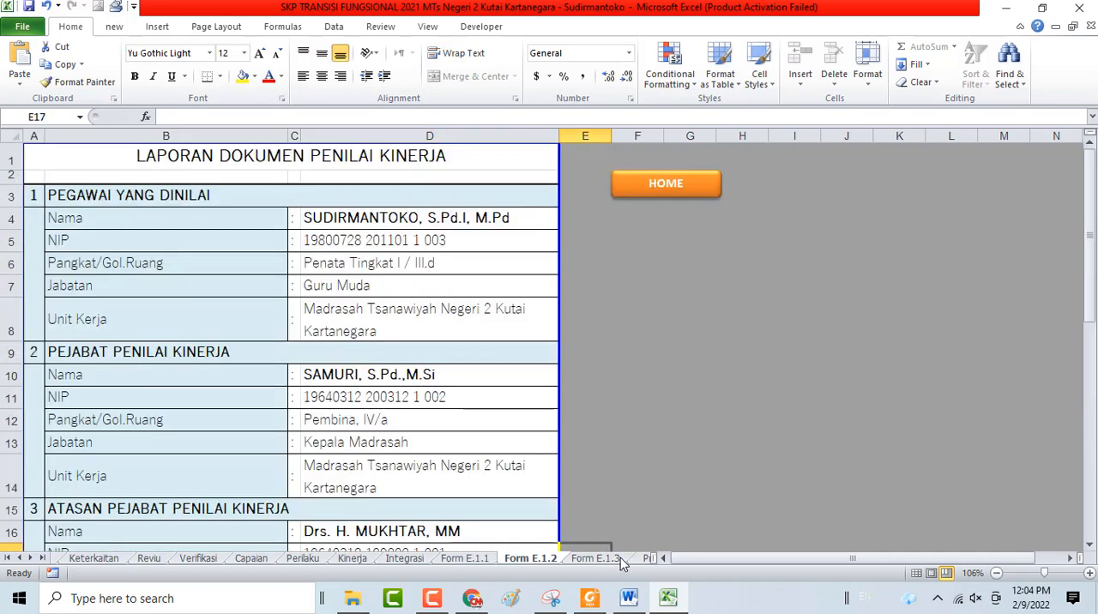
{"action": "left_click", "coordinate": [667, 183]}
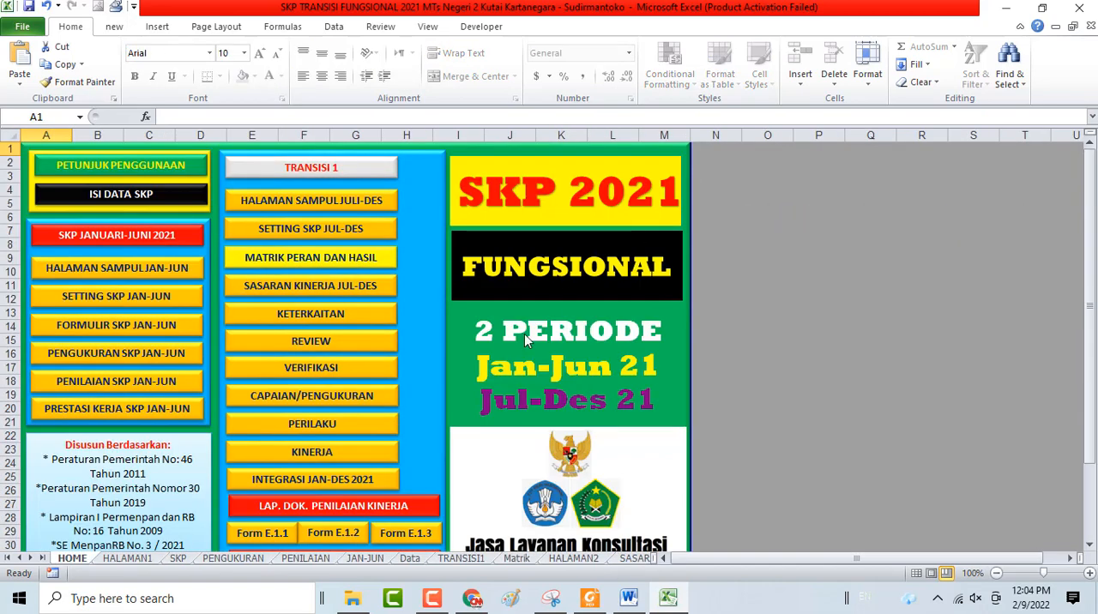
{"action": "scroll", "coordinate": [528, 341], "scroll_direction": "down", "scroll_amount": 3}
{"action": "scroll", "coordinate": [392, 357], "scroll_direction": "down", "scroll_amount": 12}
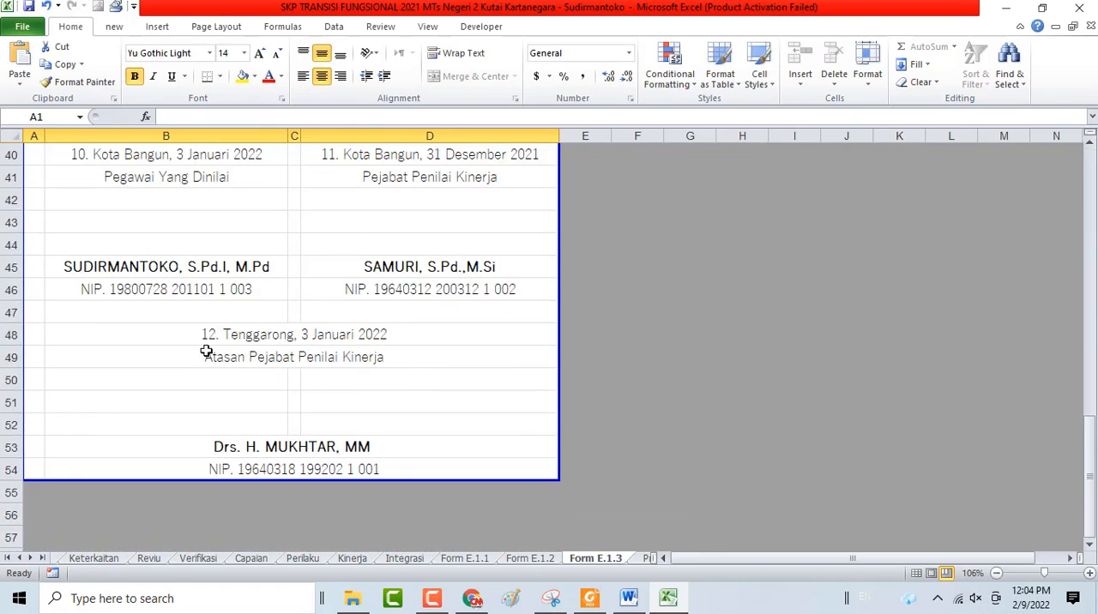
{"action": "scroll", "coordinate": [308, 341], "scroll_direction": "up", "scroll_amount": 4}
{"action": "scroll", "coordinate": [311, 342], "scroll_direction": "up", "scroll_amount": 4}
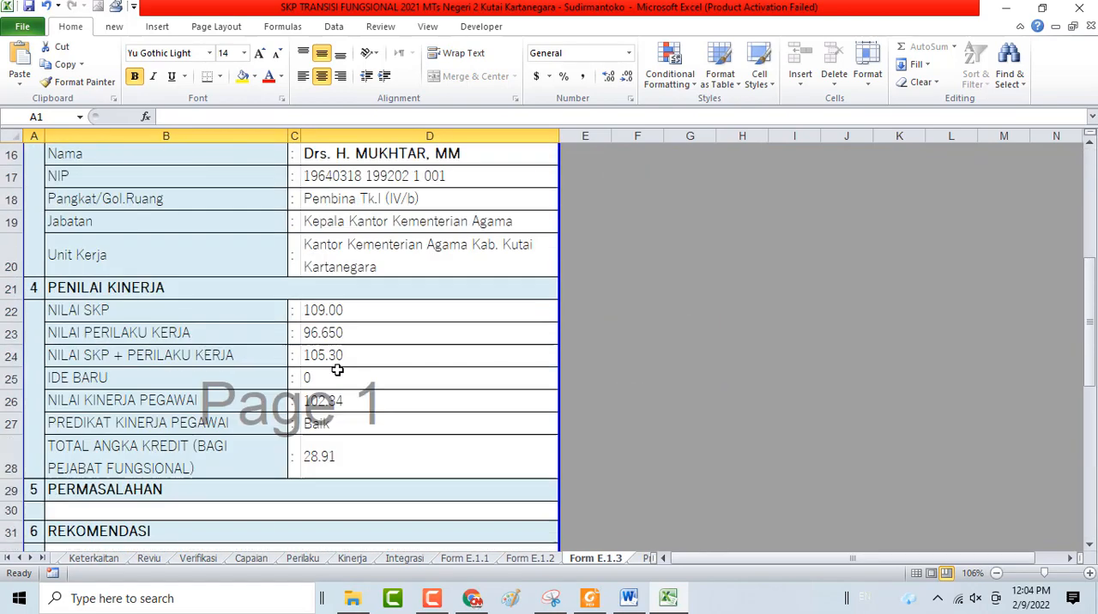
{"action": "scroll", "coordinate": [337, 369], "scroll_direction": "up", "scroll_amount": 5}
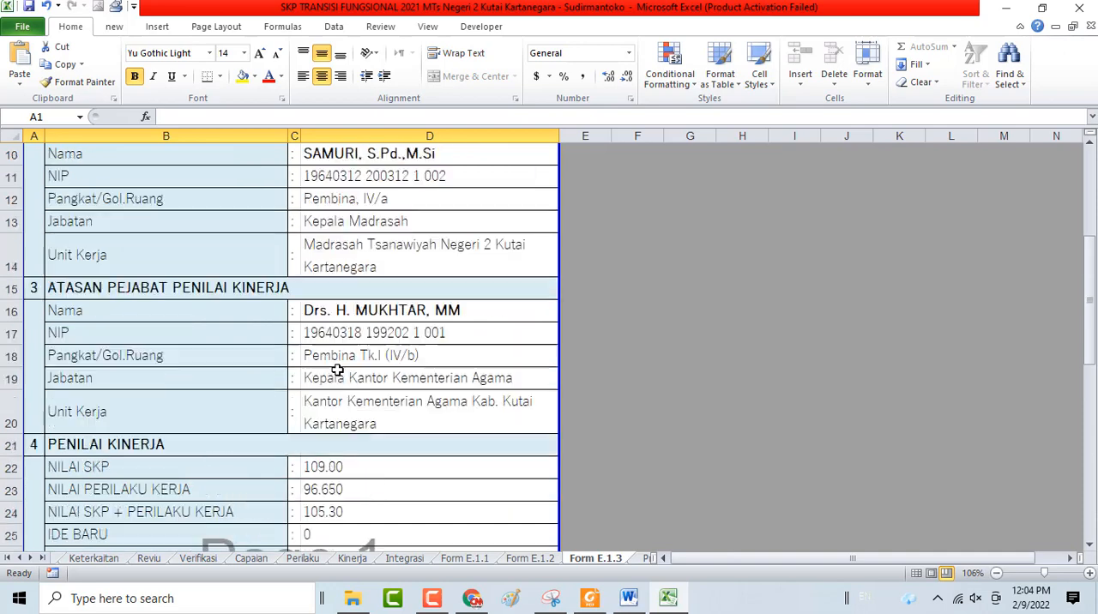